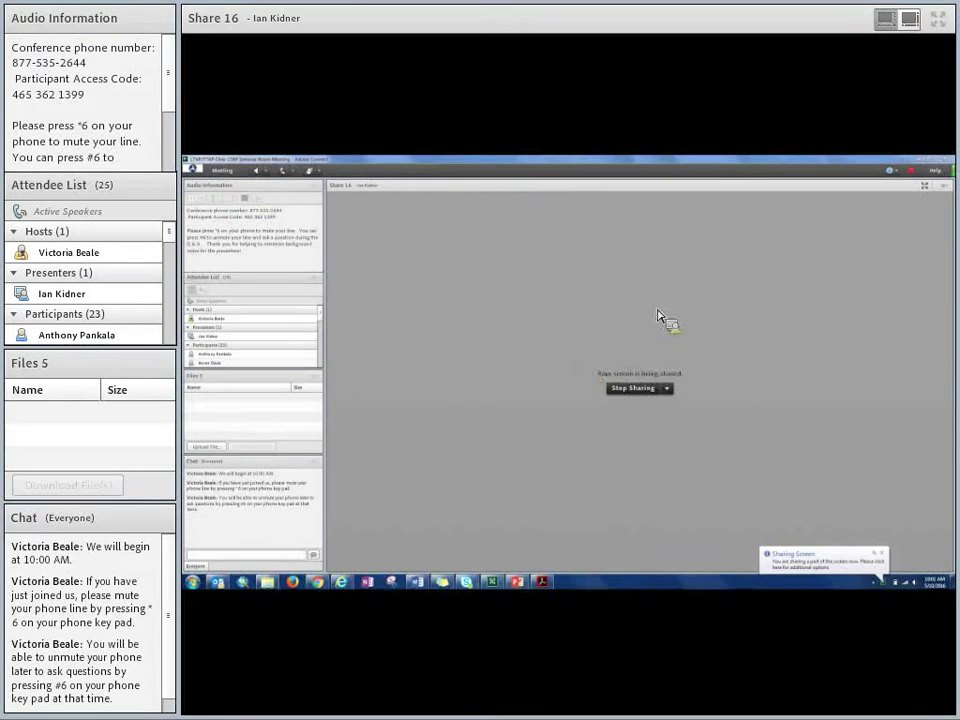
# - Clear away the open meeting, file, PDF, Word, chat and presentation windows to reach the web browser
pyautogui.click(925, 165)
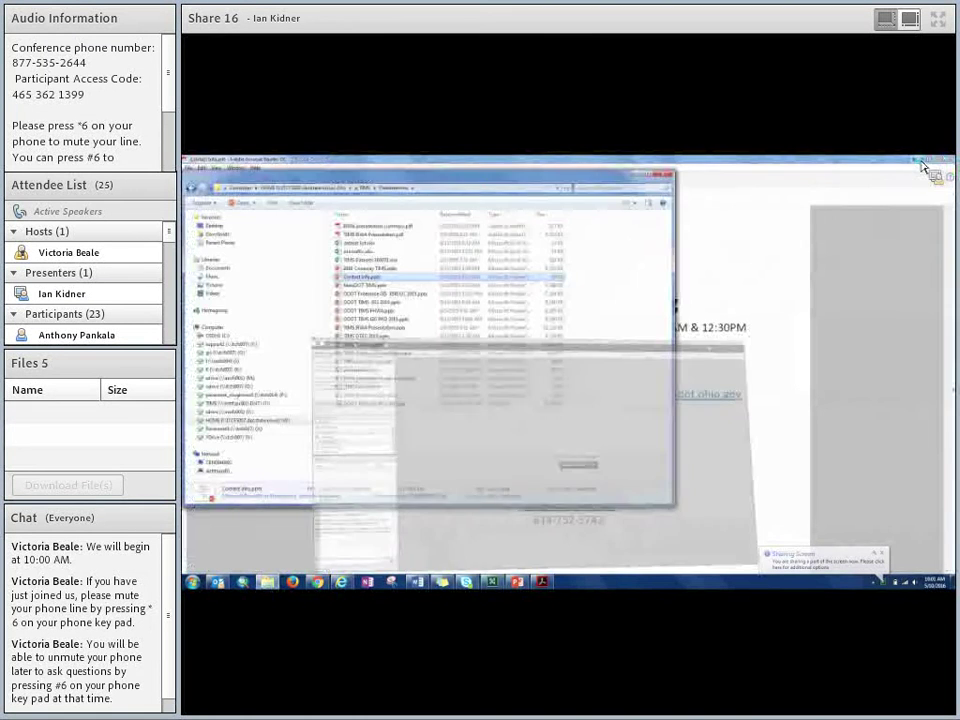
pyautogui.click(649, 191)
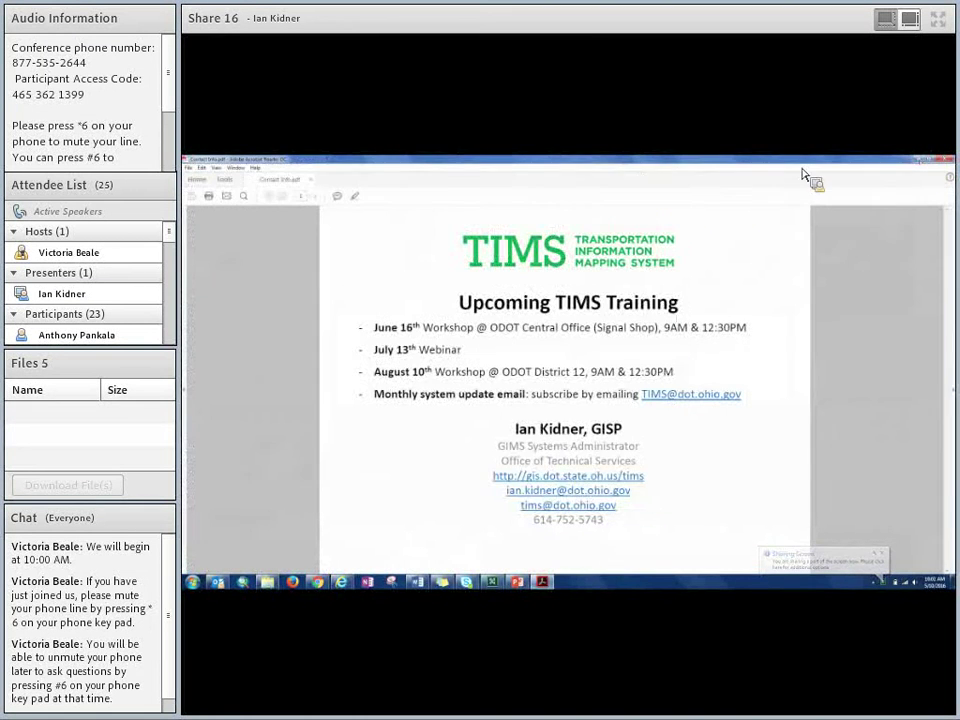
pyautogui.click(918, 159)
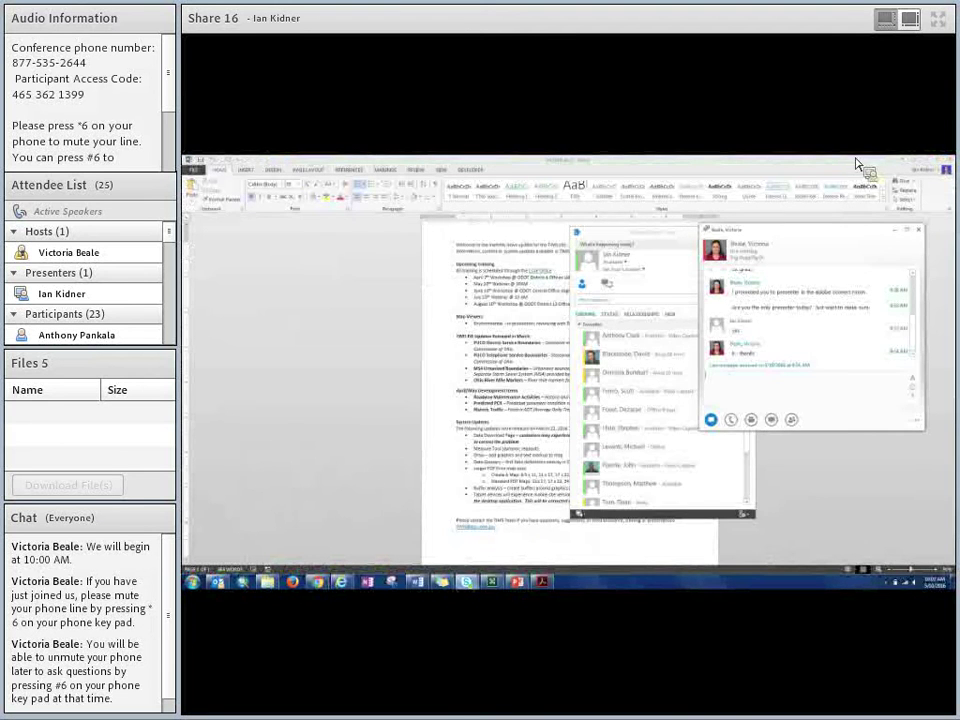
pyautogui.click(940, 165)
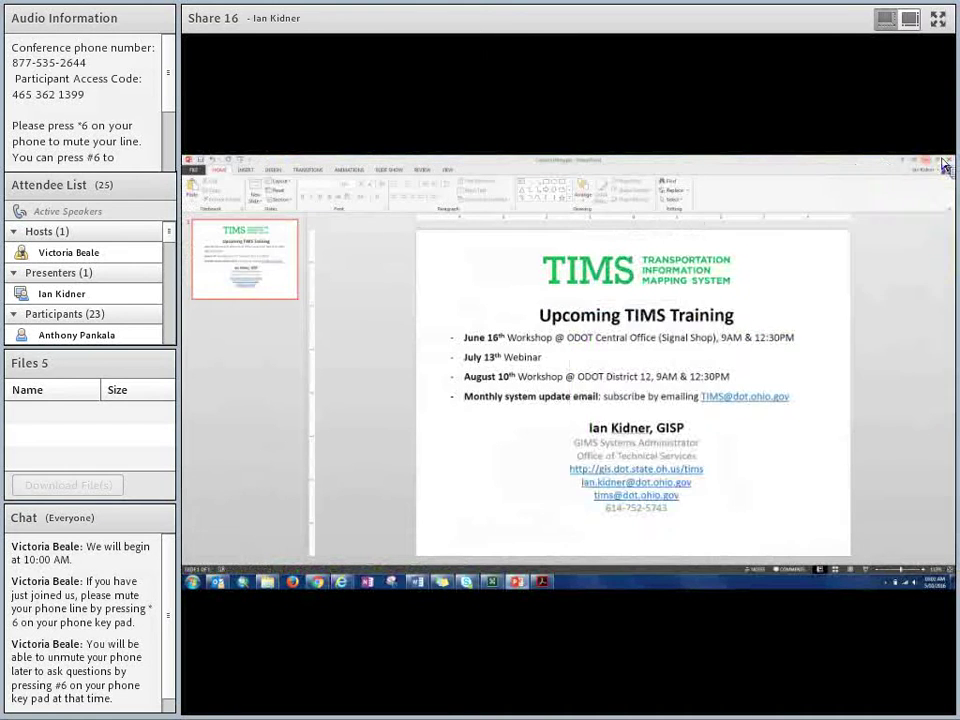
pyautogui.click(902, 238)
pyautogui.click(762, 252)
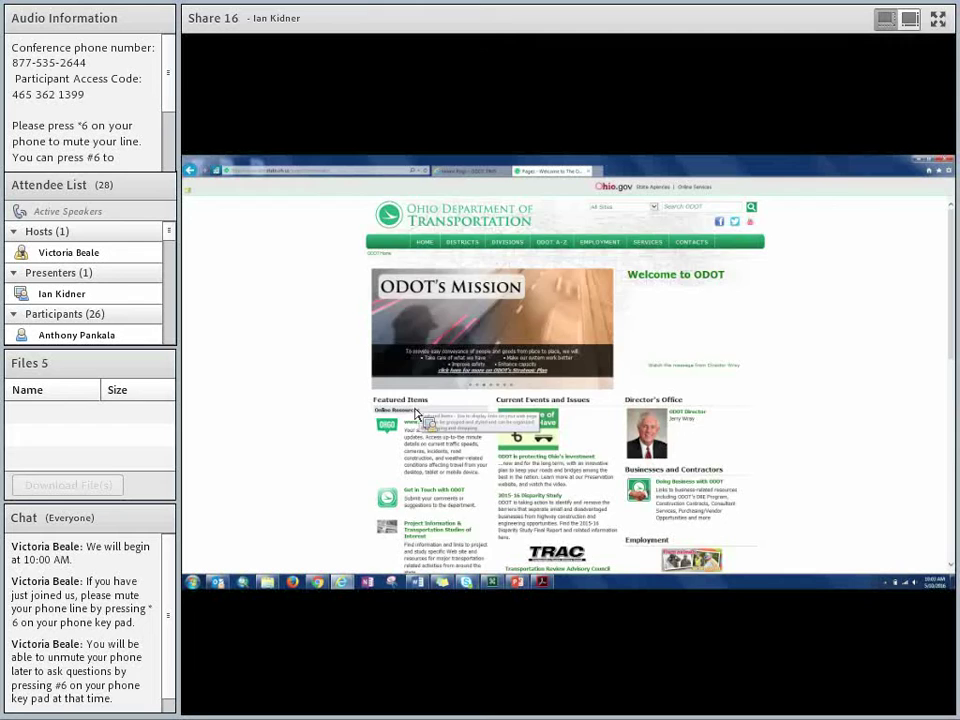
# - Open the TIMS site from the Maps and References section of the ODOT home page and highlight its web address
pyautogui.scroll(-3, 418, 412)
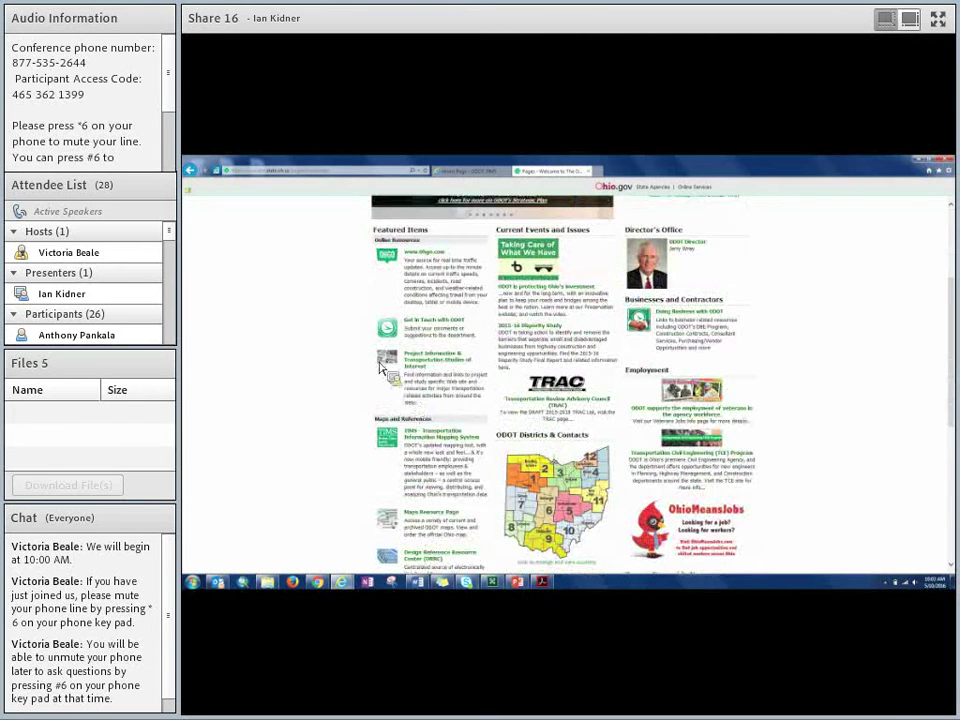
pyautogui.scroll(-1, 380, 368)
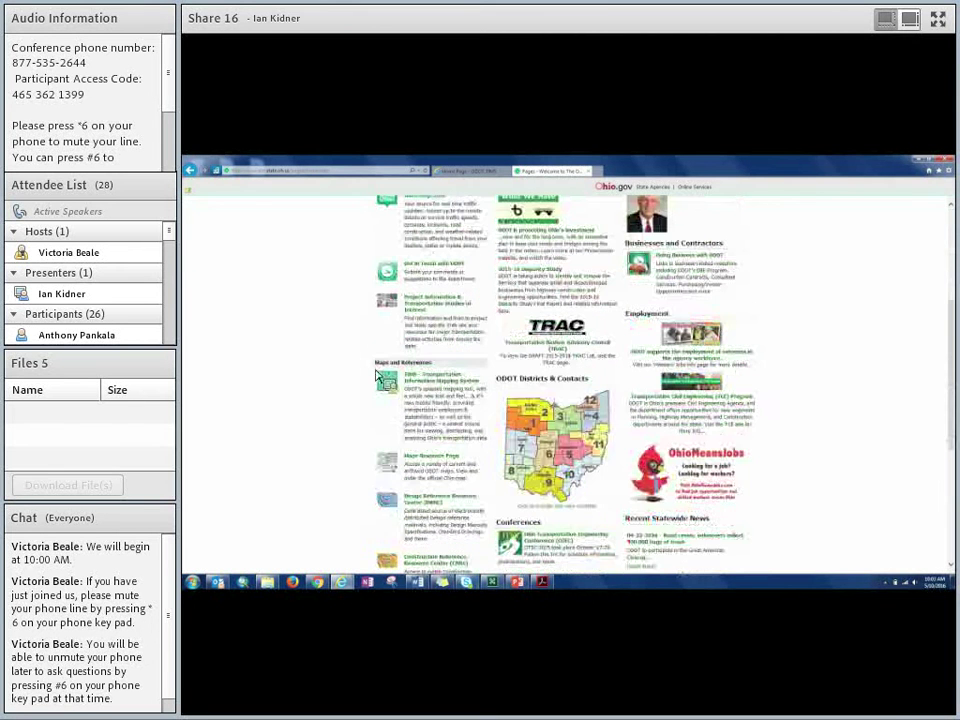
pyautogui.click(435, 389)
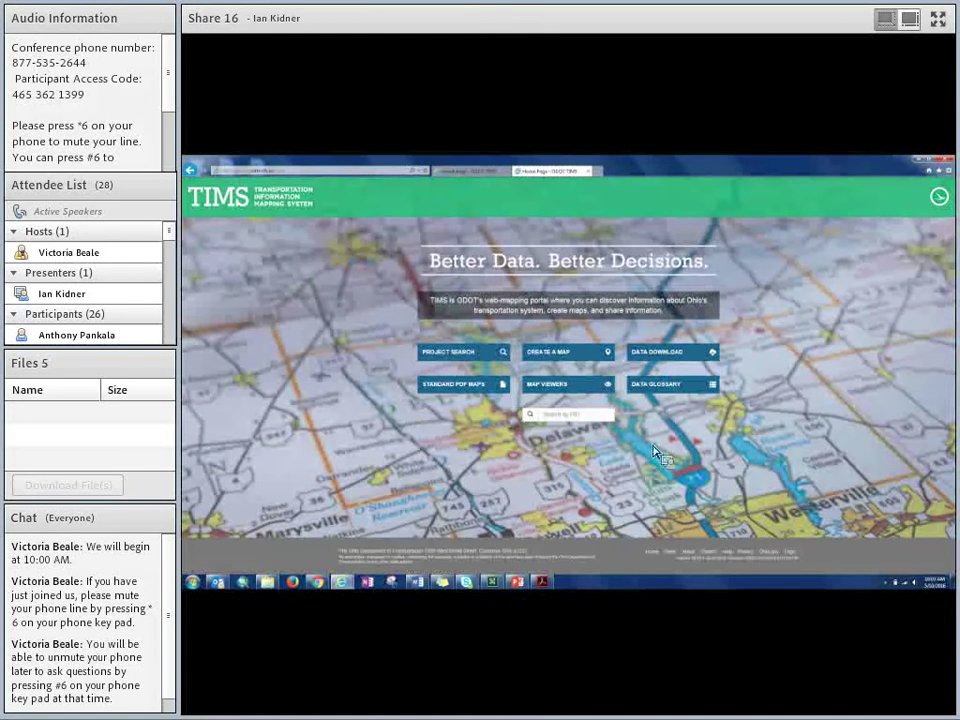
pyautogui.click(255, 170)
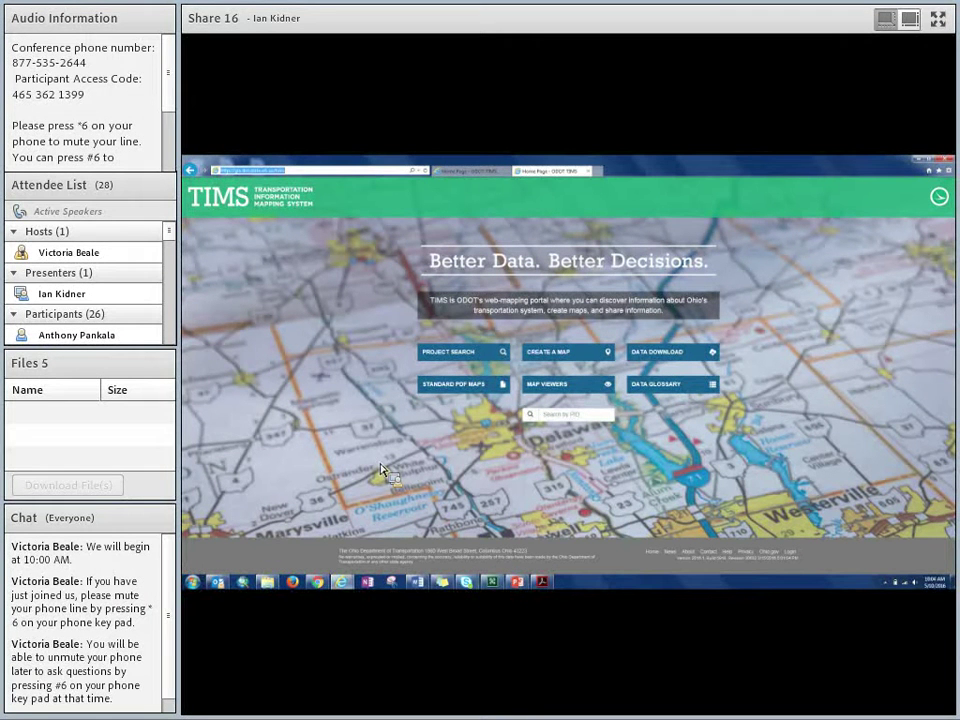
# - Open the TIMS project search and examine the unfiltered results and their entry count
pyautogui.click(440, 358)
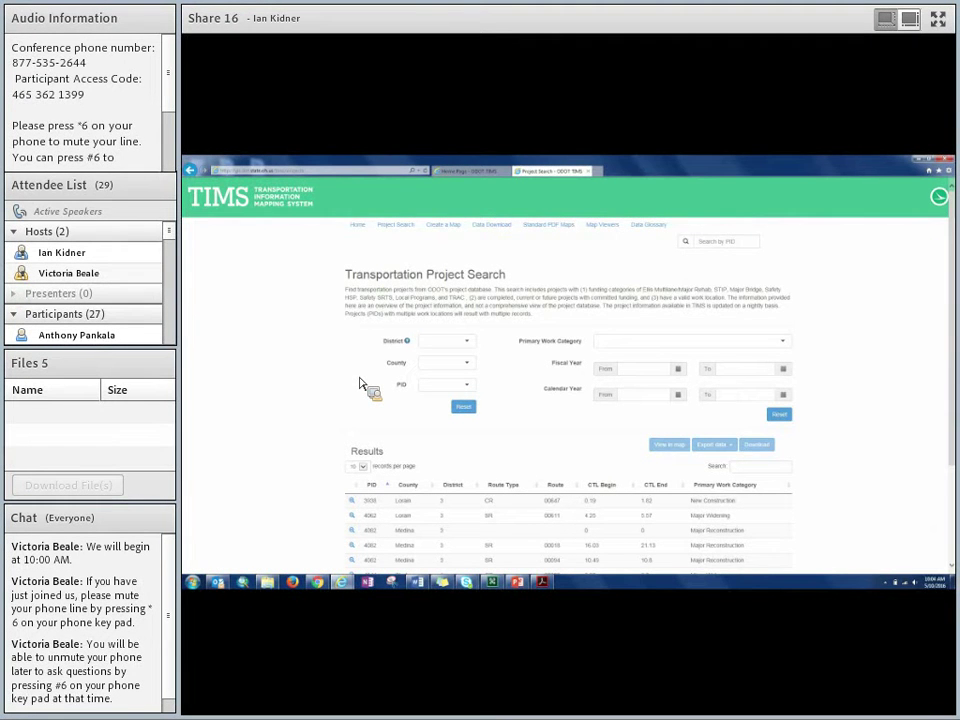
pyautogui.scroll(-3, 315, 392)
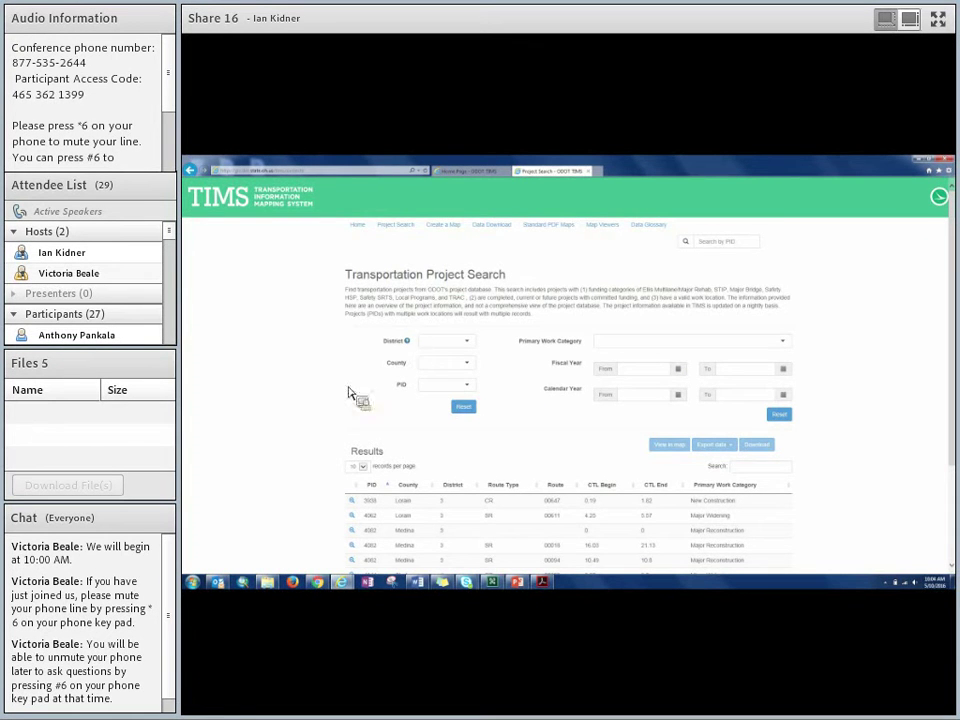
pyautogui.scroll(-2, 312, 420)
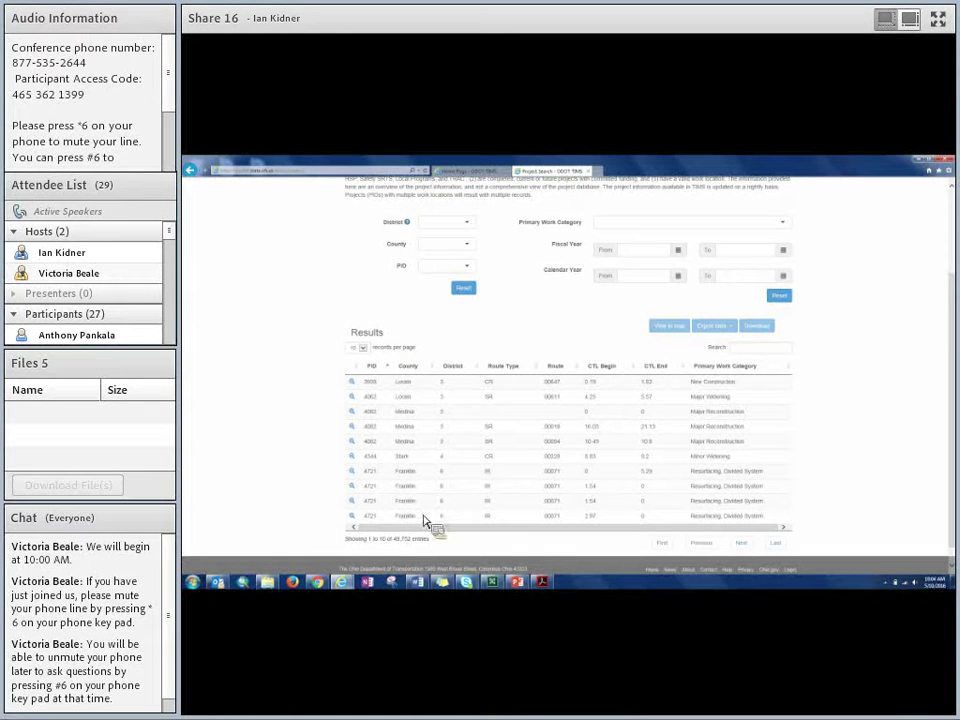
pyautogui.moveTo(393, 539); pyautogui.dragTo(368, 481)
pyautogui.scroll(5, 225, 471)
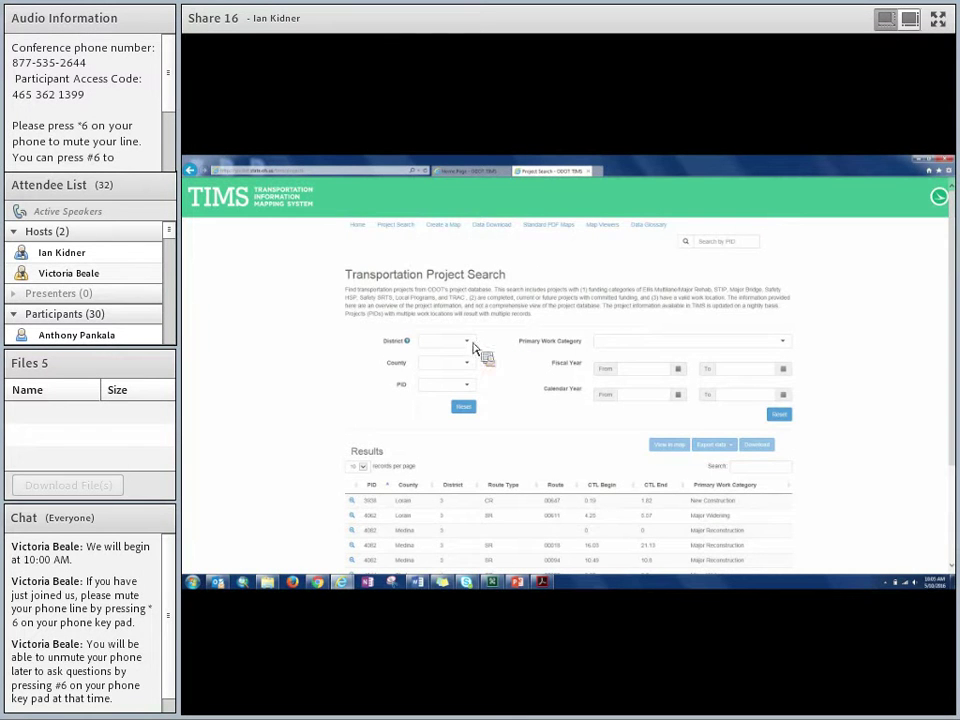
# - Filter the project results to District 06 and check the filtered entries
pyautogui.click(472, 345)
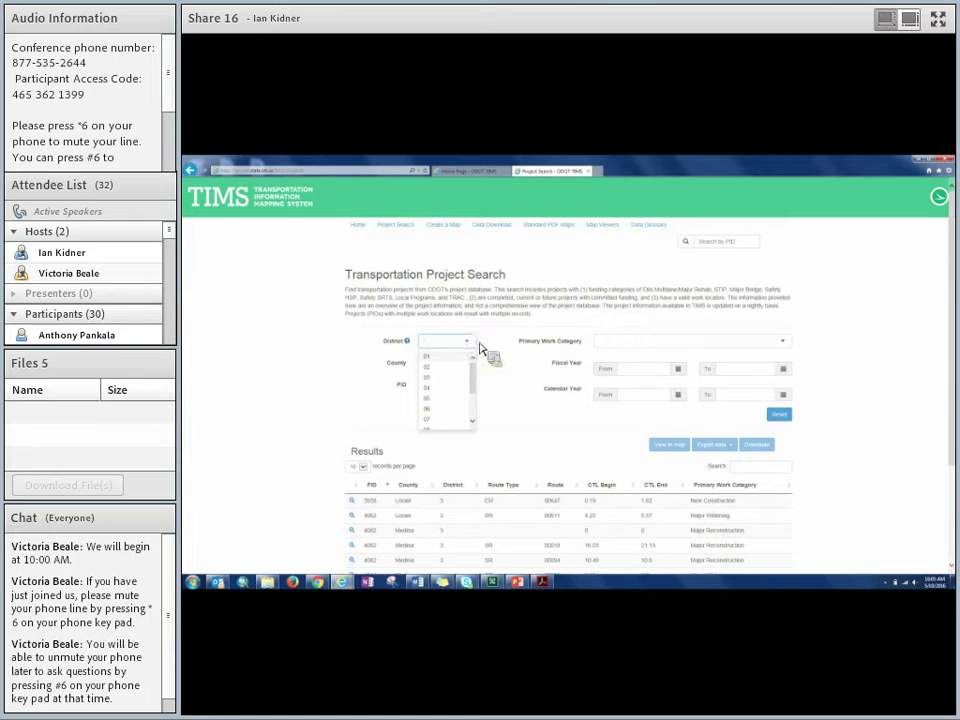
pyautogui.click(476, 368)
pyautogui.click(476, 368)
pyautogui.click(494, 375)
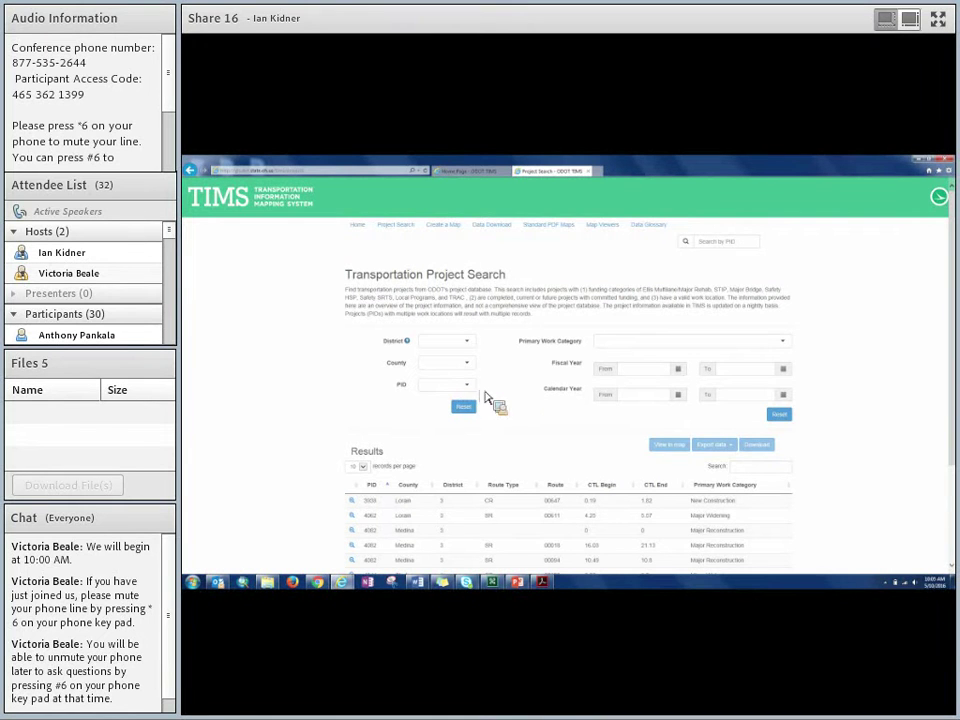
pyautogui.click(472, 343)
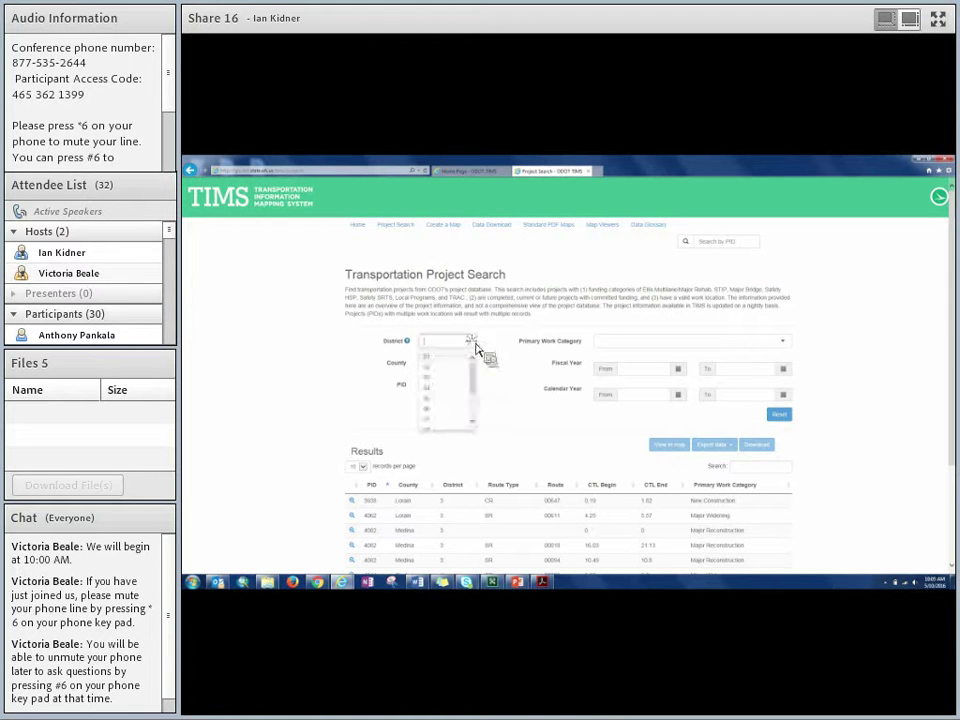
pyautogui.click(439, 418)
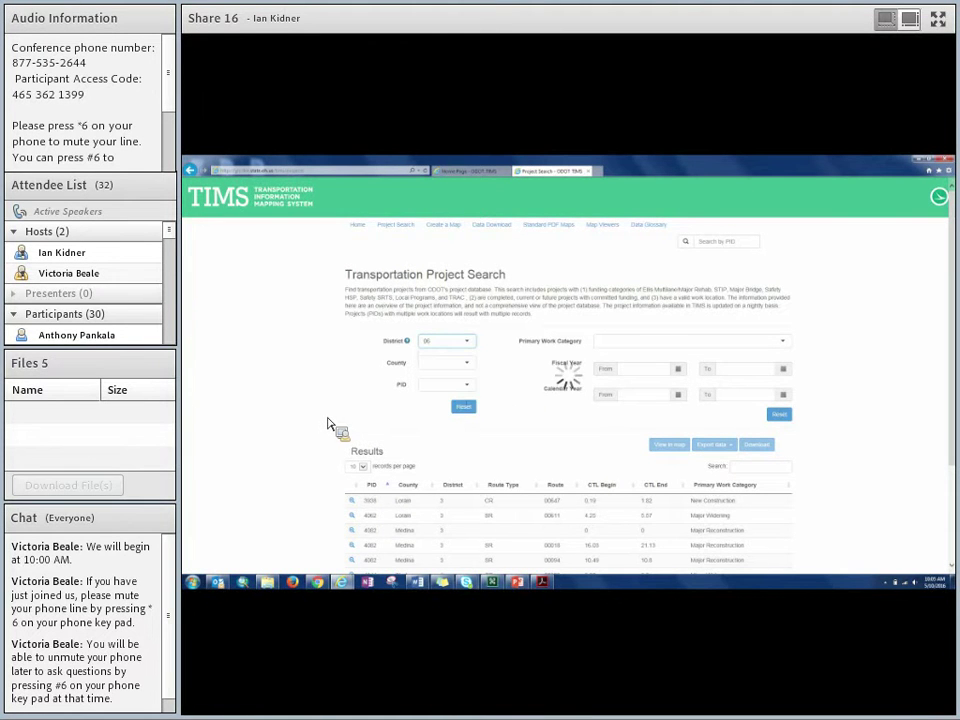
pyautogui.scroll(-3, 339, 454)
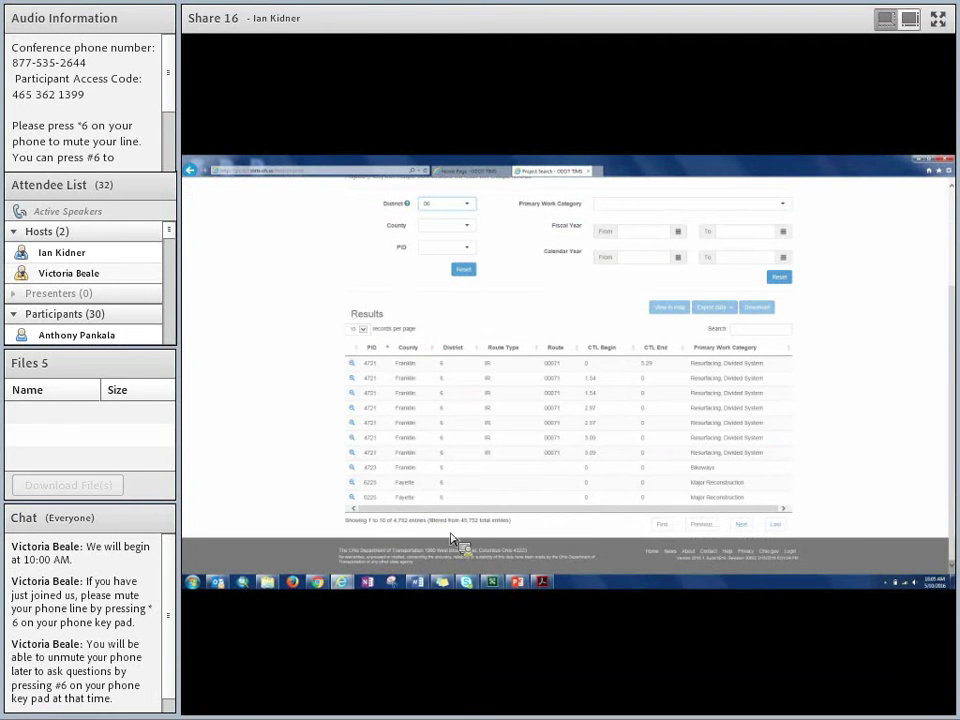
# - Narrow the project results to Franklin County and highlight the filtered entry count
pyautogui.scroll(3, 360, 428)
pyautogui.click(462, 345)
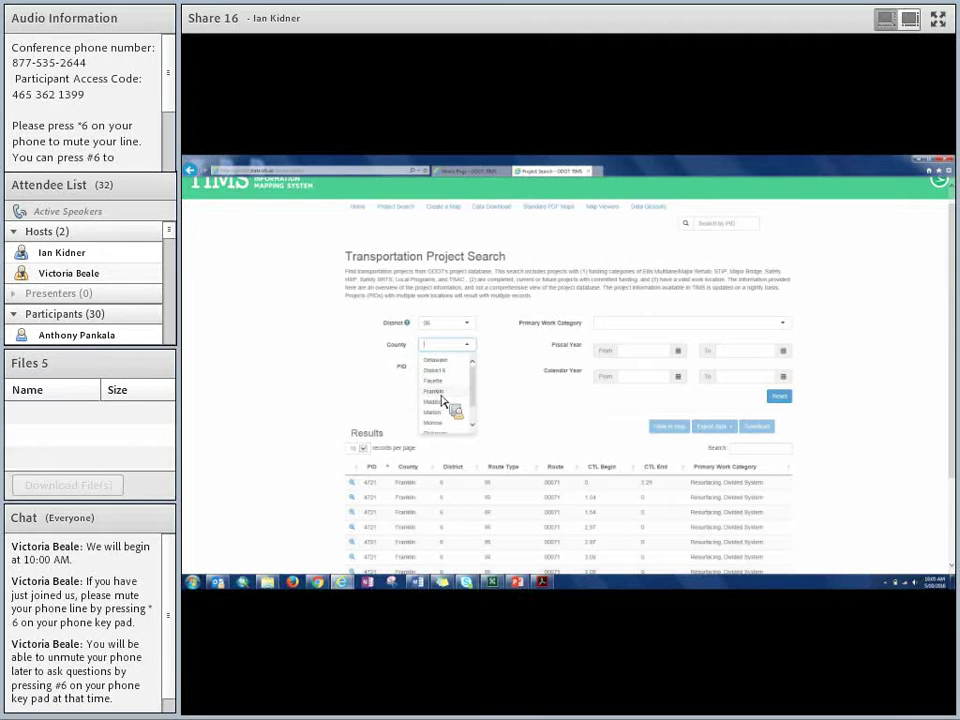
pyautogui.click(441, 394)
pyautogui.scroll(-3, 290, 430)
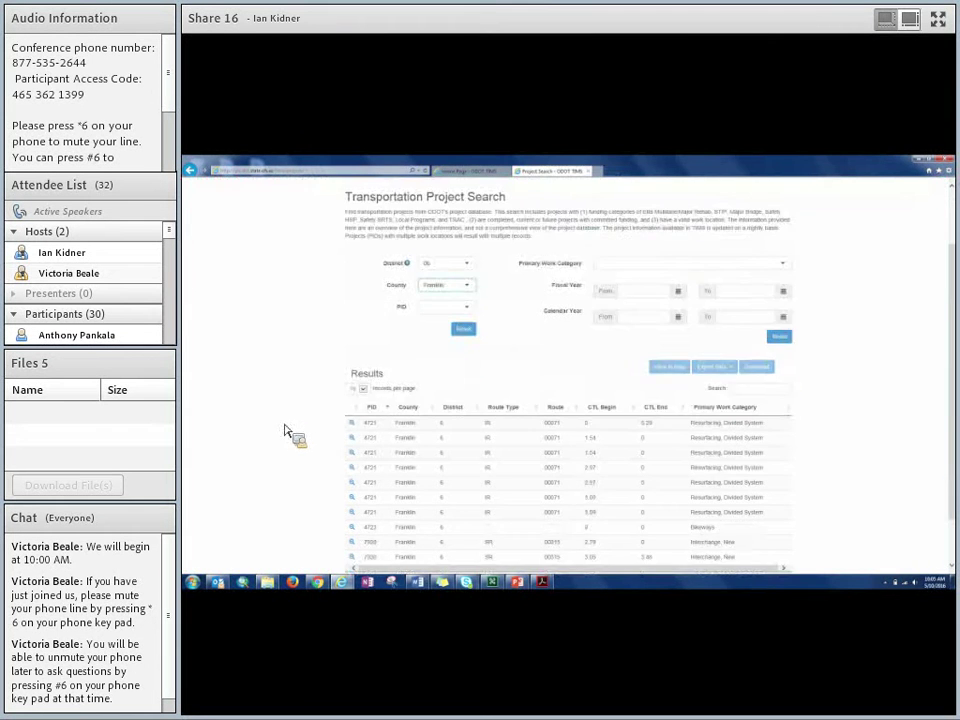
pyautogui.moveTo(394, 522); pyautogui.dragTo(422, 526)
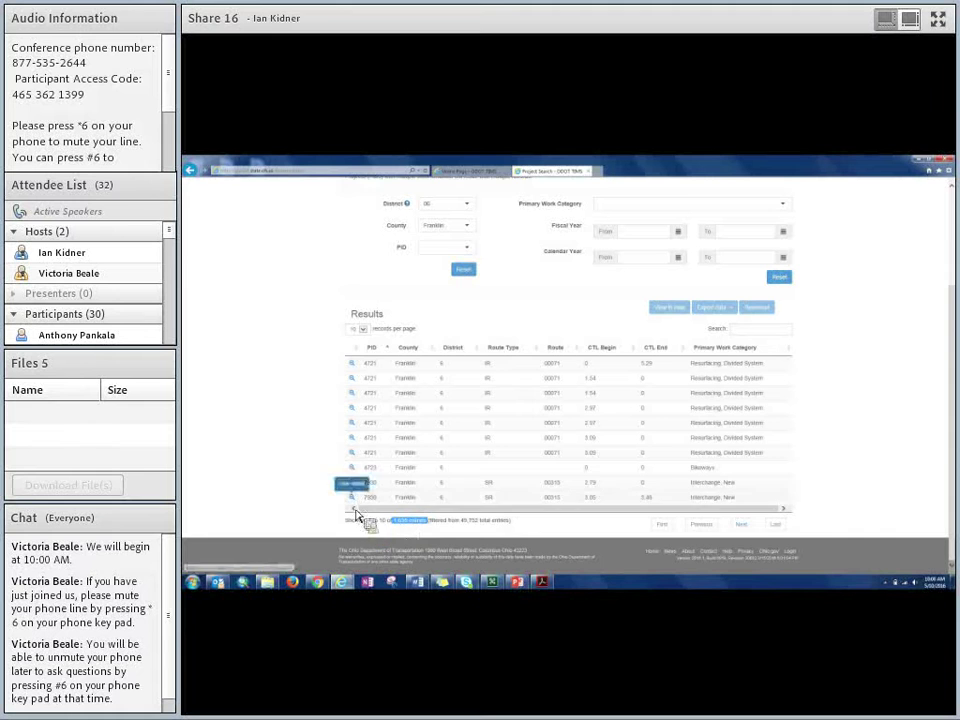
# - Limit the results to fiscal years from 2016 to 2016 and check the remaining entries
pyautogui.scroll(3, 294, 460)
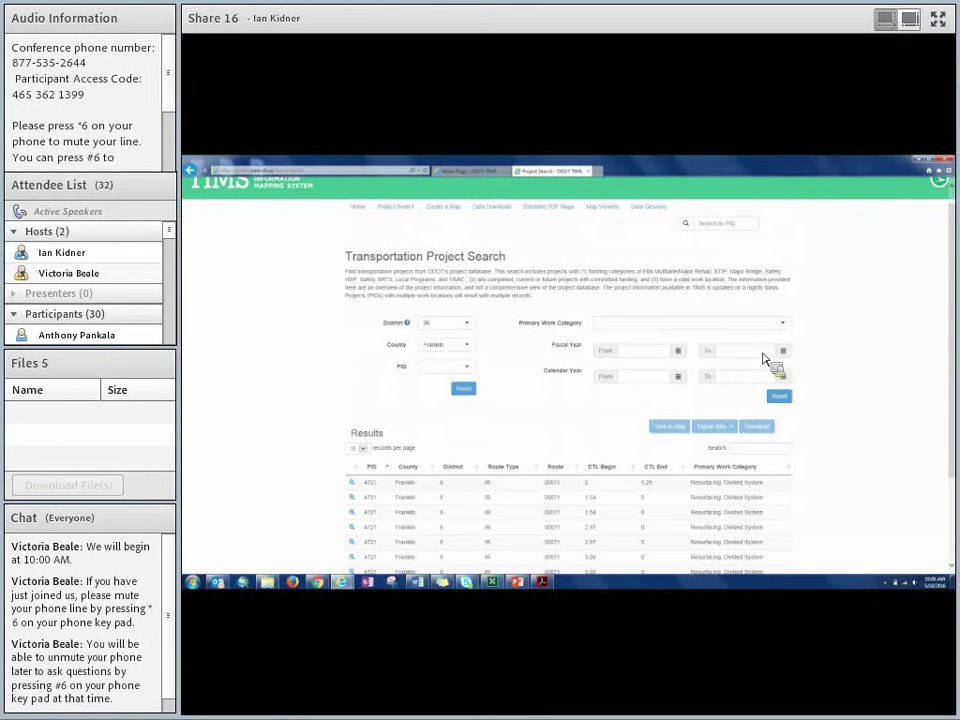
pyautogui.click(788, 328)
pyautogui.click(789, 330)
pyautogui.click(674, 355)
pyautogui.click(672, 418)
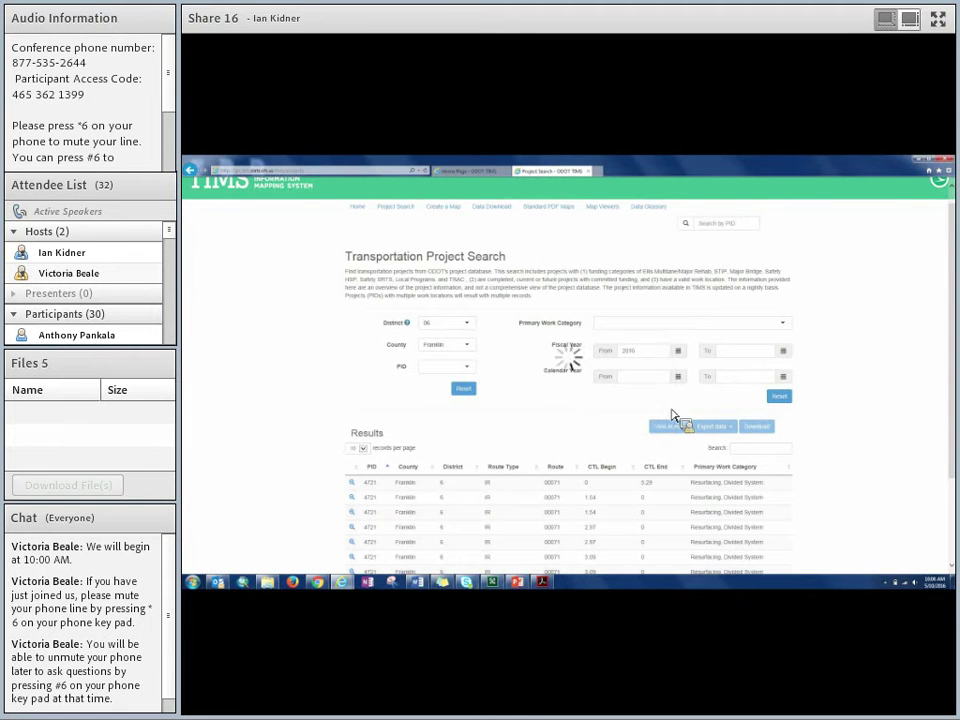
pyautogui.click(785, 360)
pyautogui.click(788, 397)
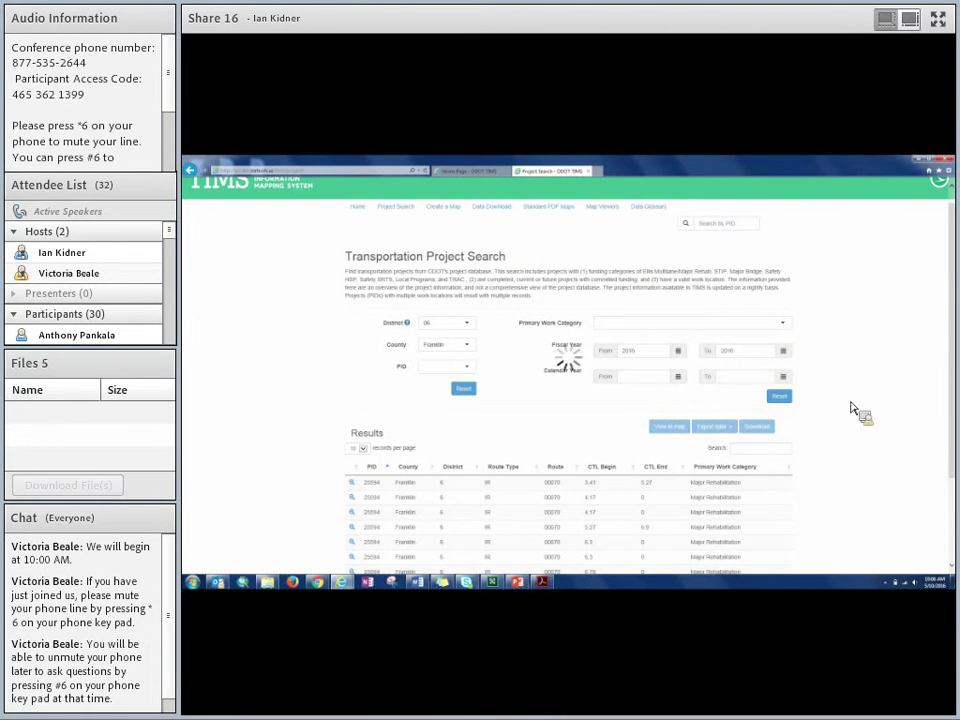
pyautogui.scroll(-3, 884, 452)
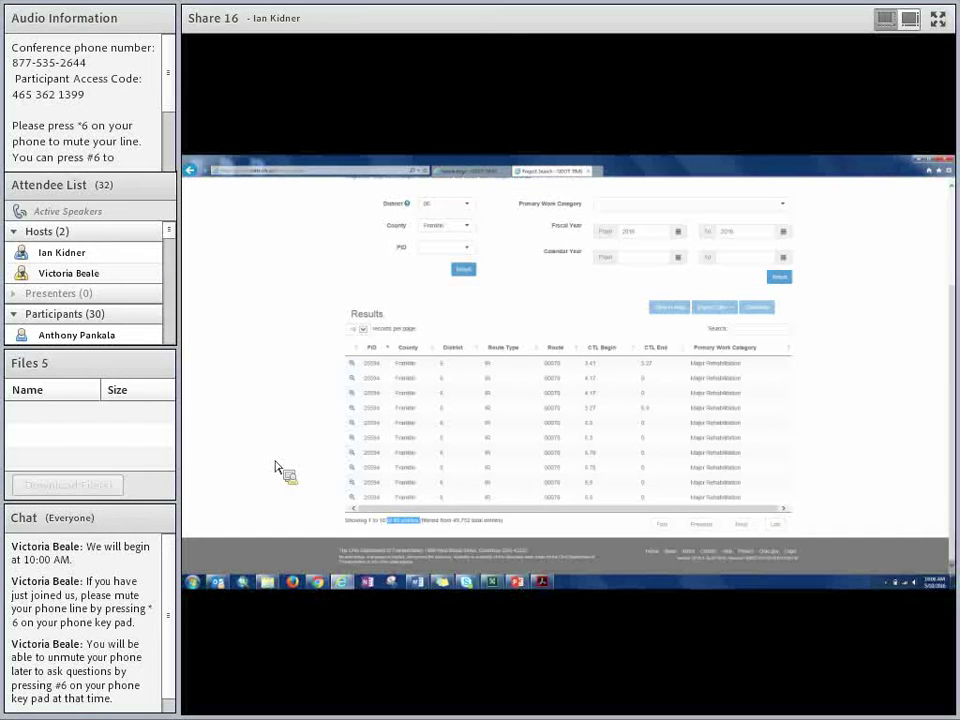
# - Search the filtered project results for "pavement"
pyautogui.scroll(1, 921, 444)
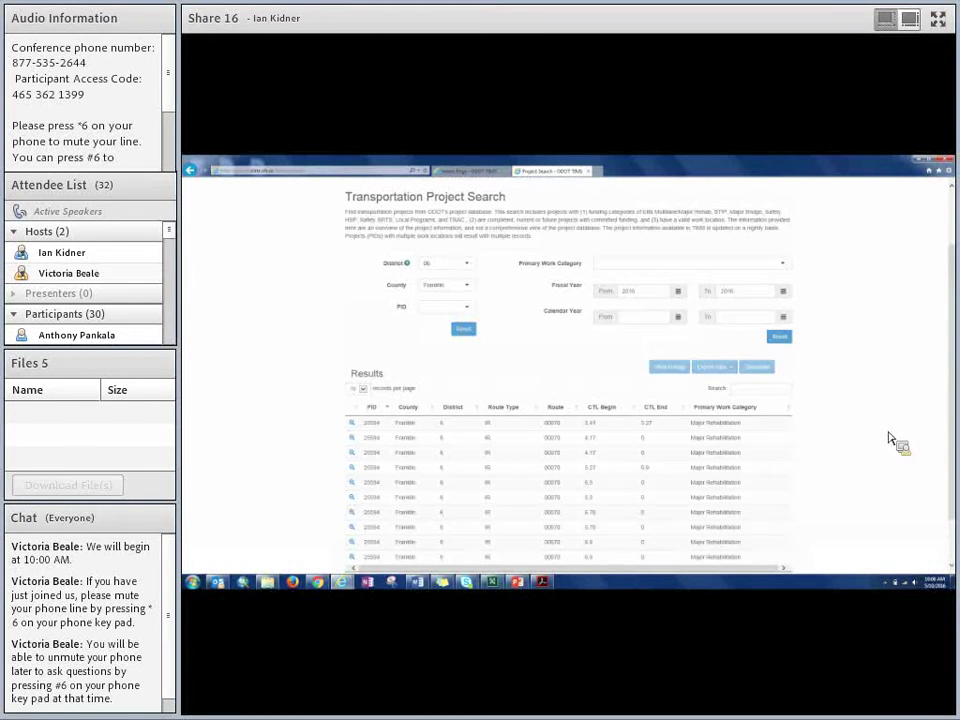
pyautogui.click(778, 390)
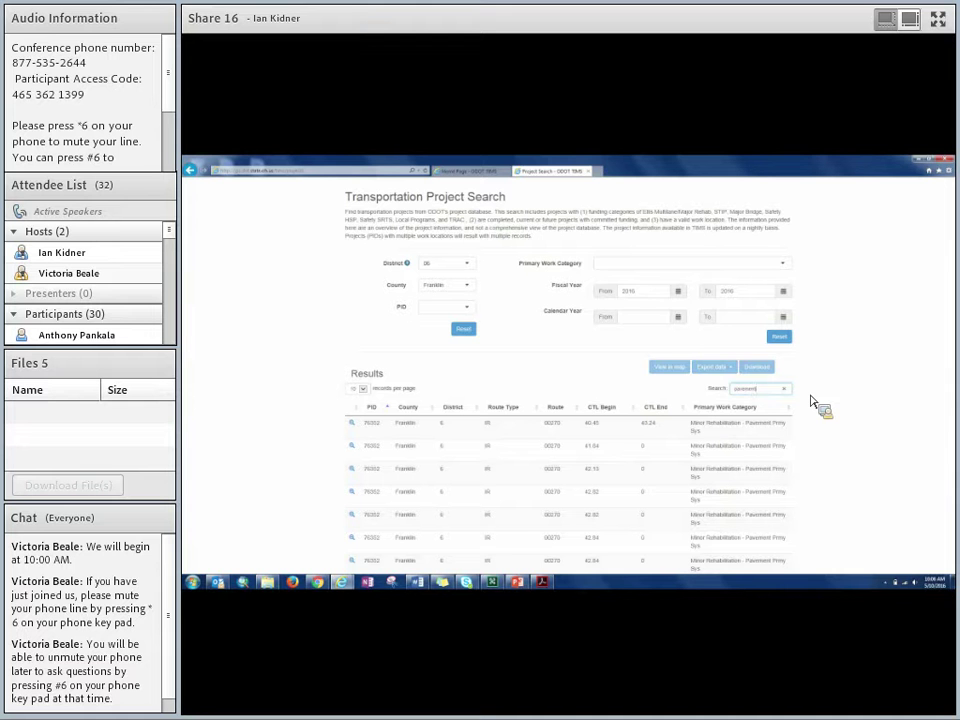
pyautogui.write('mo')
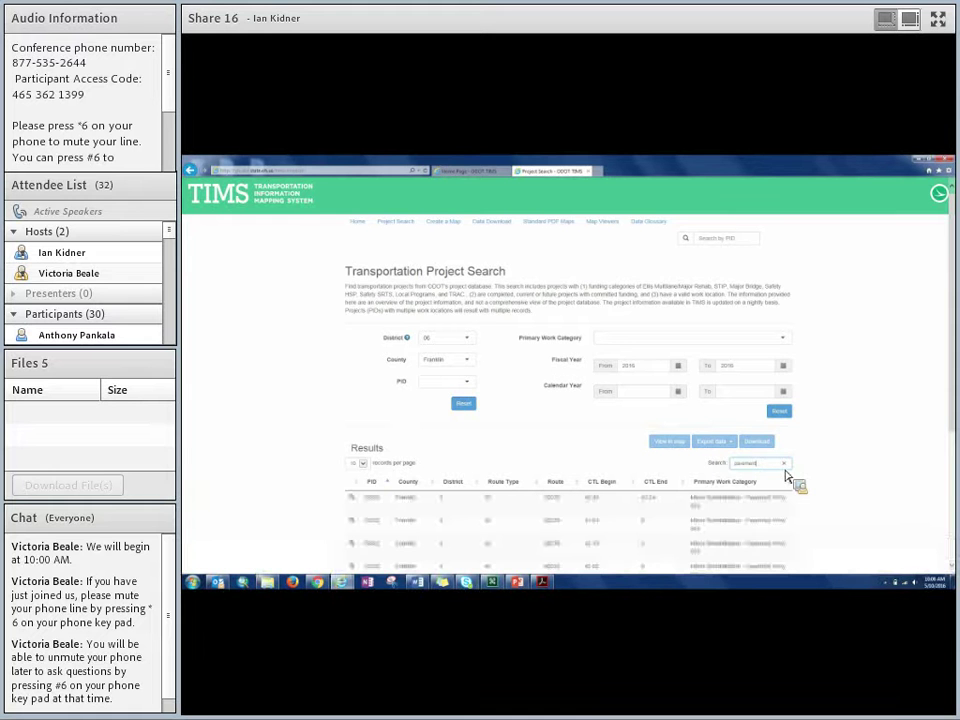
pyautogui.scroll(-3, 872, 463)
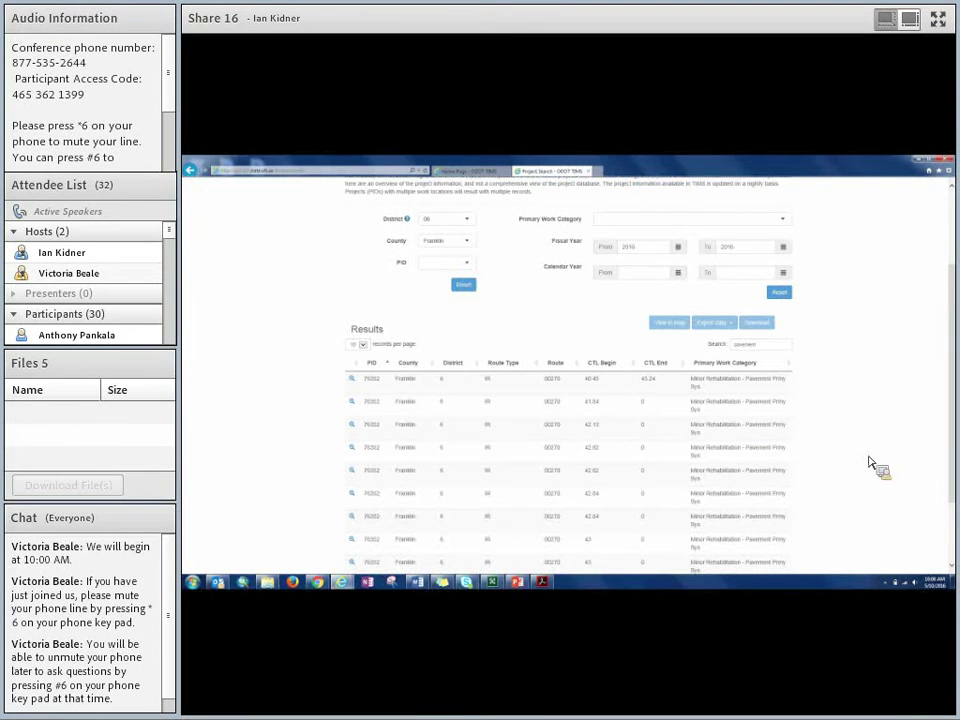
# - Open the detailed project information for the first pavement project in the results, using the PID order
pyautogui.click(382, 366)
pyautogui.click(374, 366)
pyautogui.scroll(-2, 252, 390)
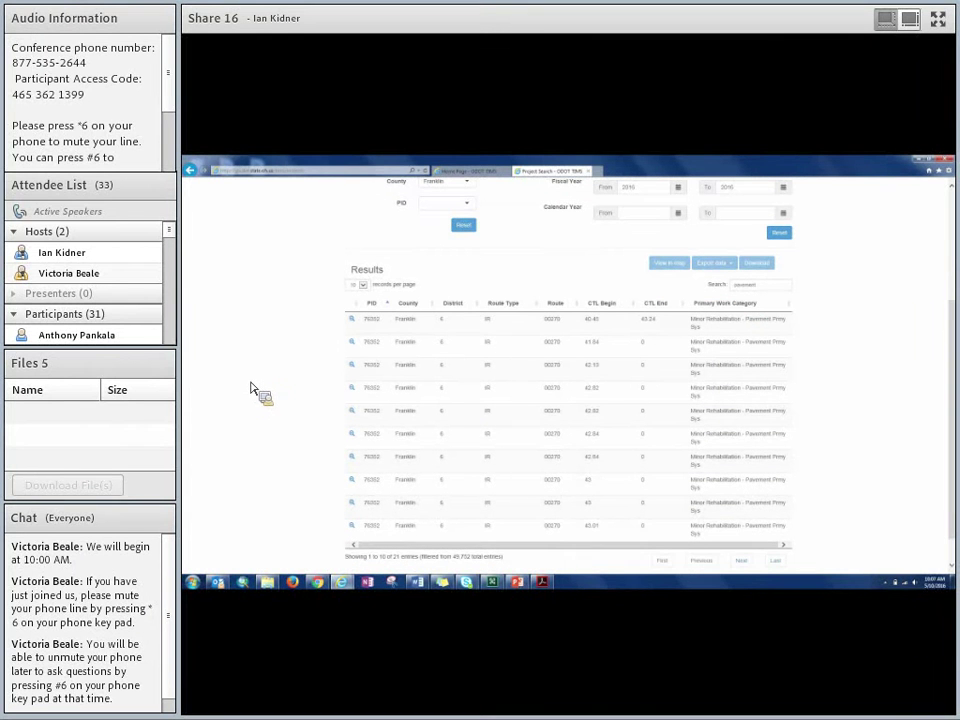
pyautogui.click(353, 321)
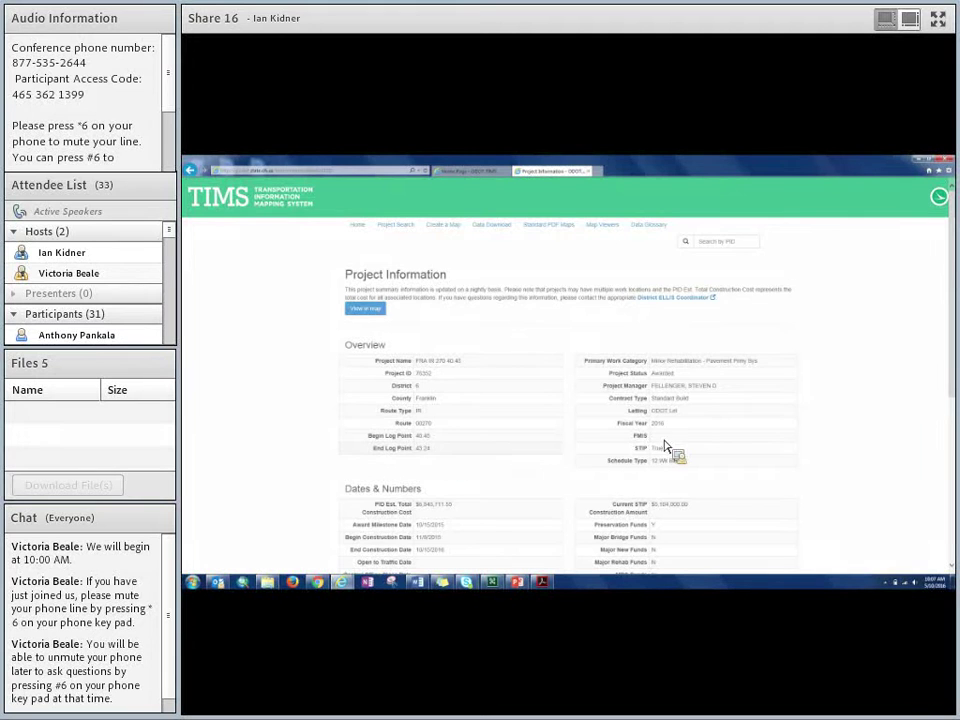
# - Review the project's overview, dates, funding, bridge and additional information, and open its linked plan documents
pyautogui.scroll(-3, 705, 485)
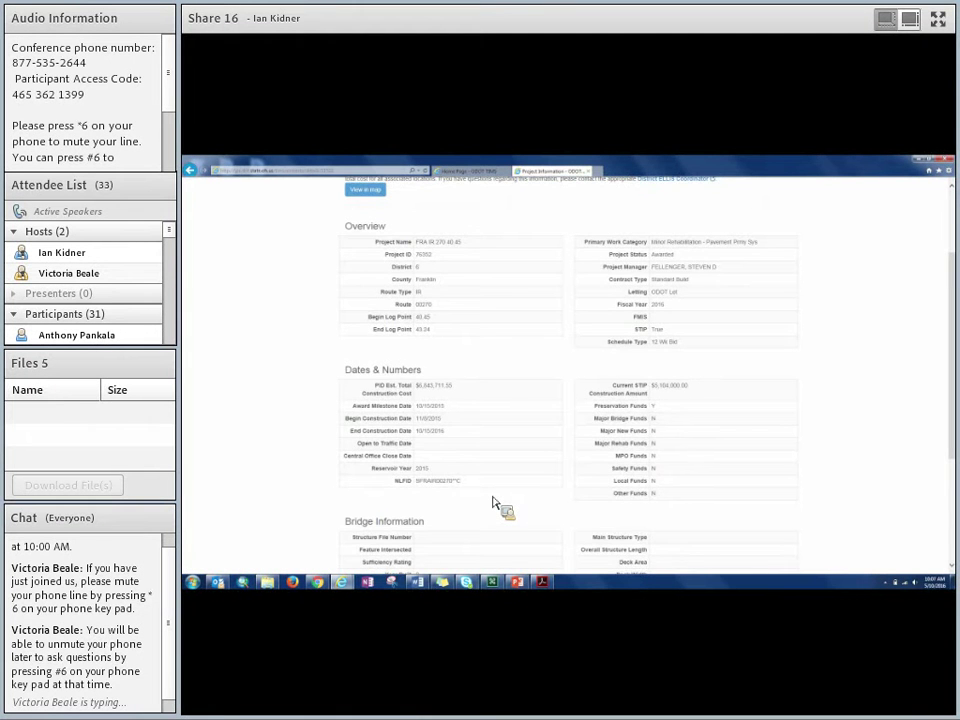
pyautogui.scroll(-1, 493, 503)
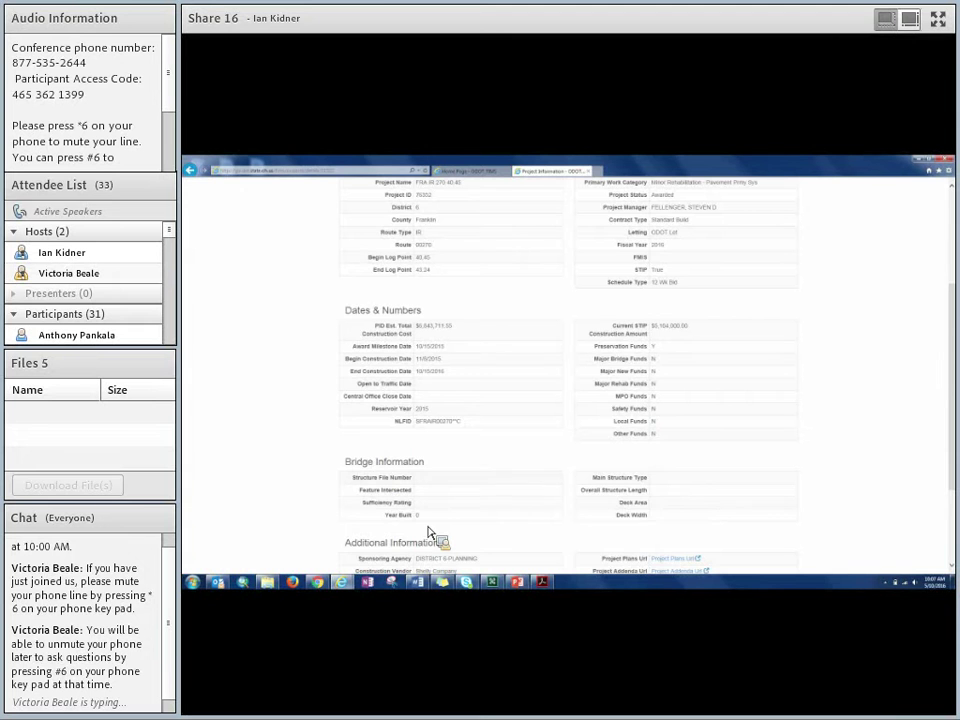
pyautogui.scroll(-2, 495, 484)
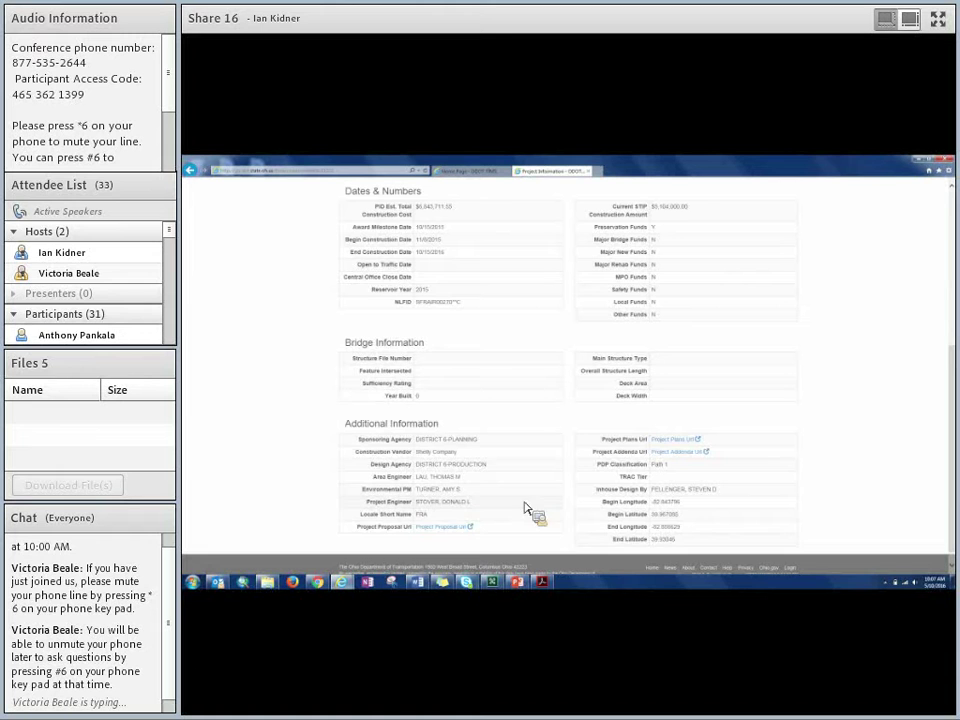
pyautogui.click(674, 451)
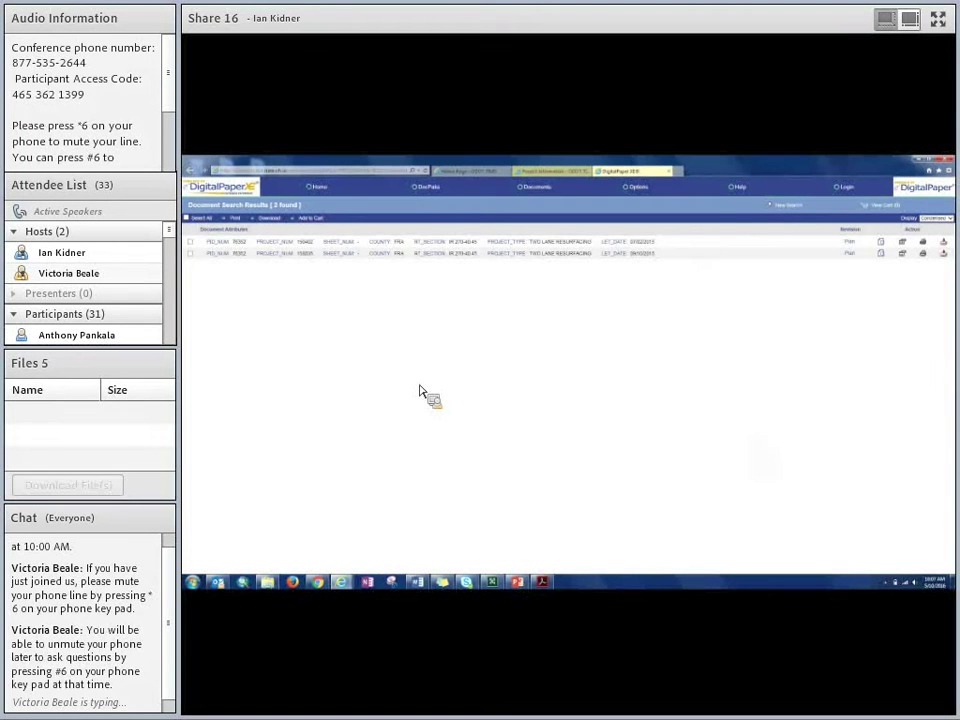
# - Open the plan file 76352.pdf from the document results and review its title sheet, schematic plan, location map and typical sections
pyautogui.click(883, 251)
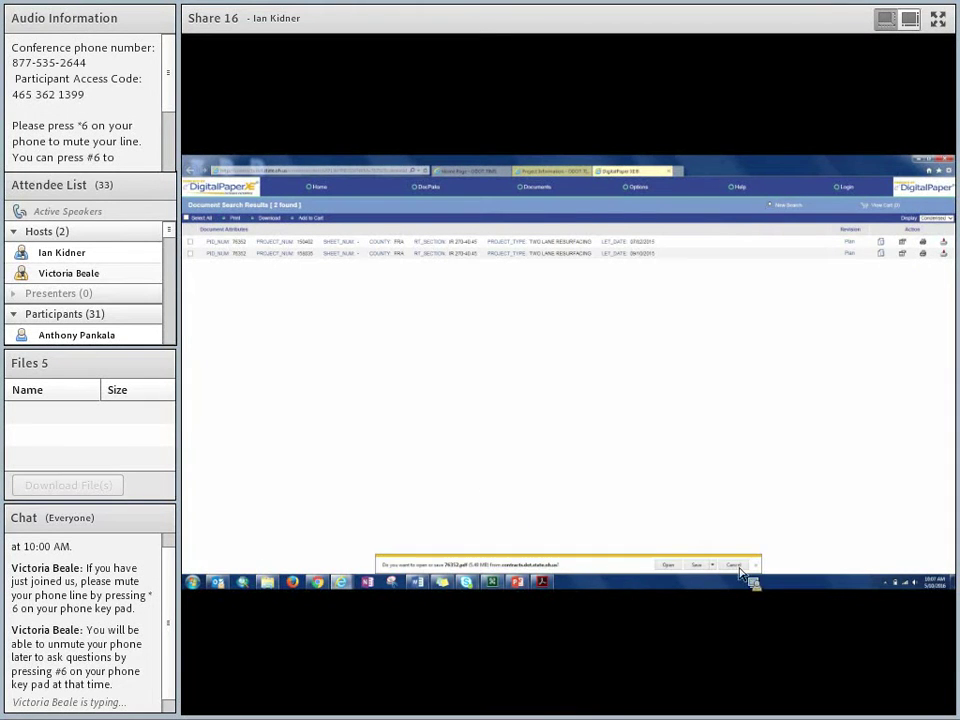
pyautogui.click(696, 567)
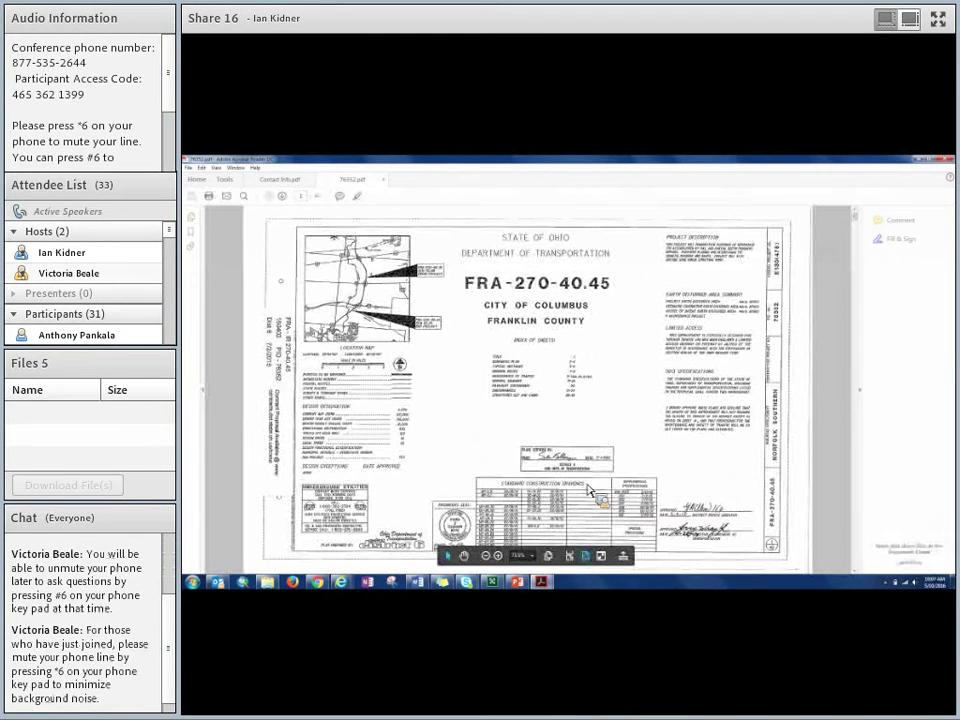
pyautogui.scroll(-3, 577, 490)
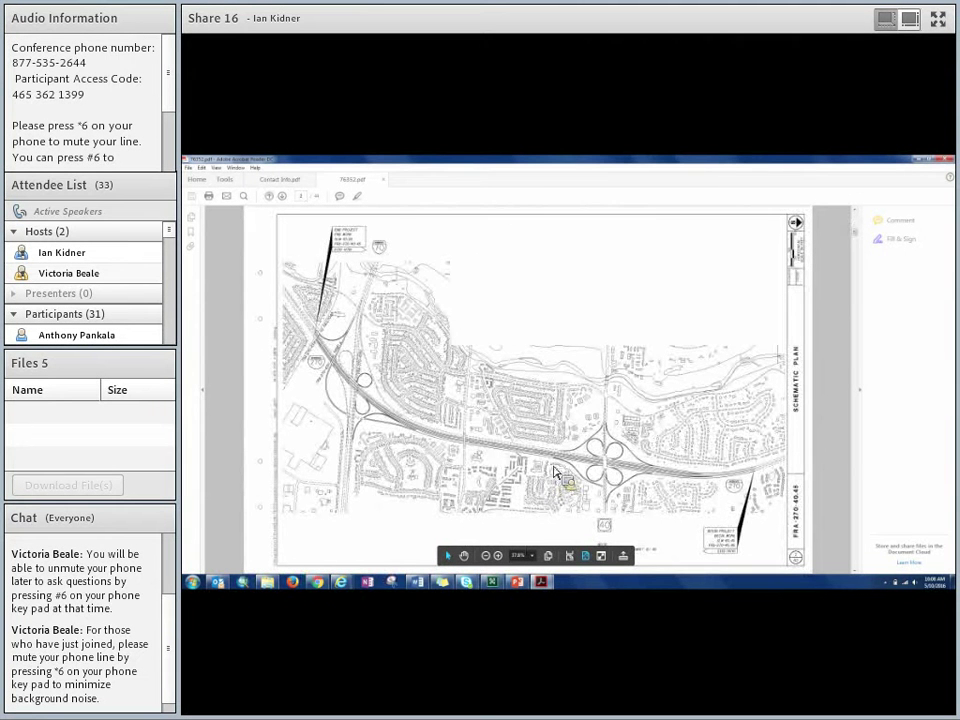
pyautogui.scroll(-3, 557, 472)
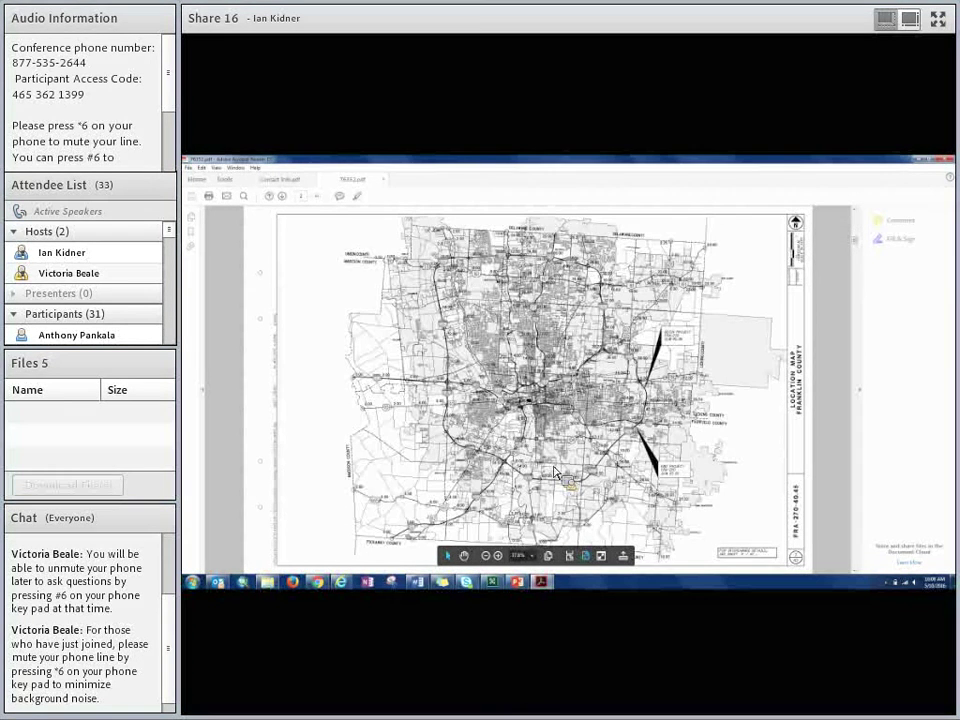
pyautogui.scroll(-3, 556, 473)
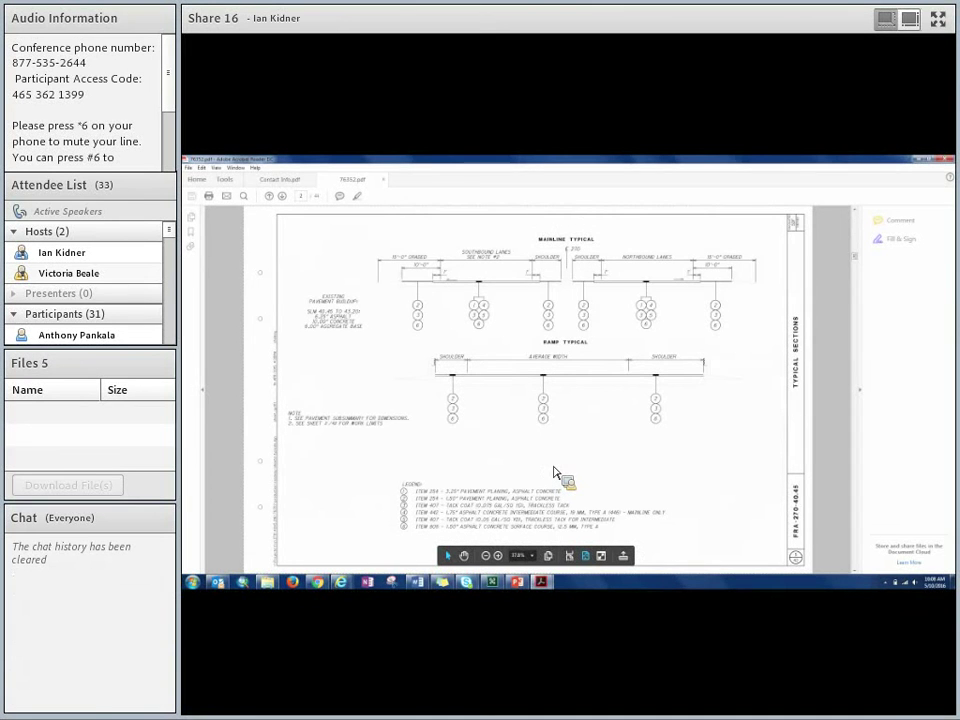
pyautogui.scroll(-3, 561, 473)
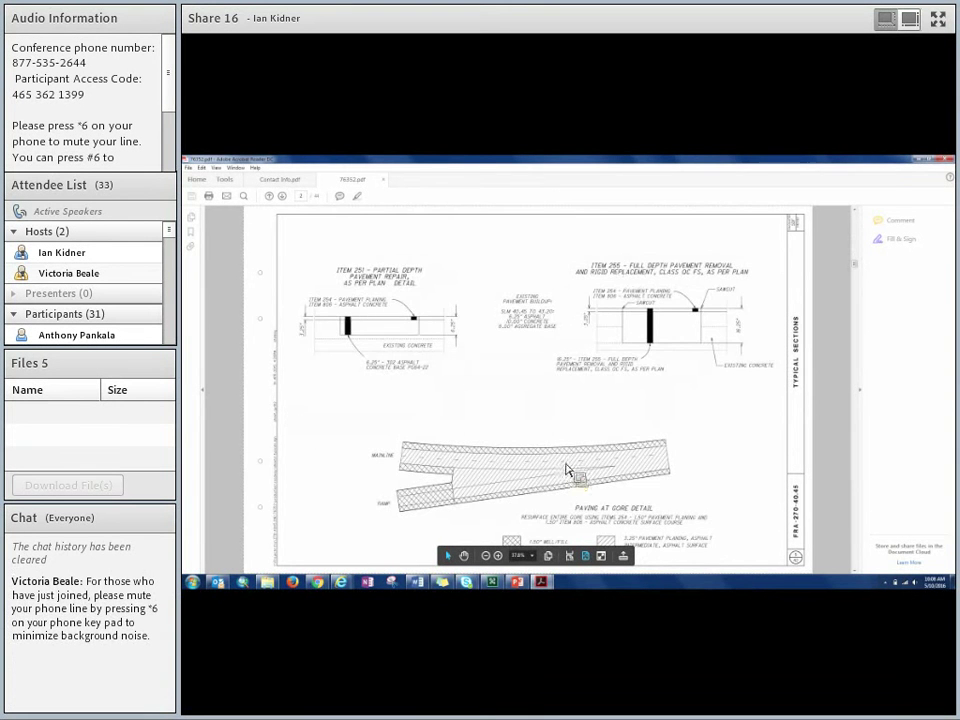
pyautogui.scroll(-3, 560, 400)
# - Leave the plan PDF, close the document search results and return from the project information to the Transportation Project Search
pyautogui.hotkey('alt', 'Tab')
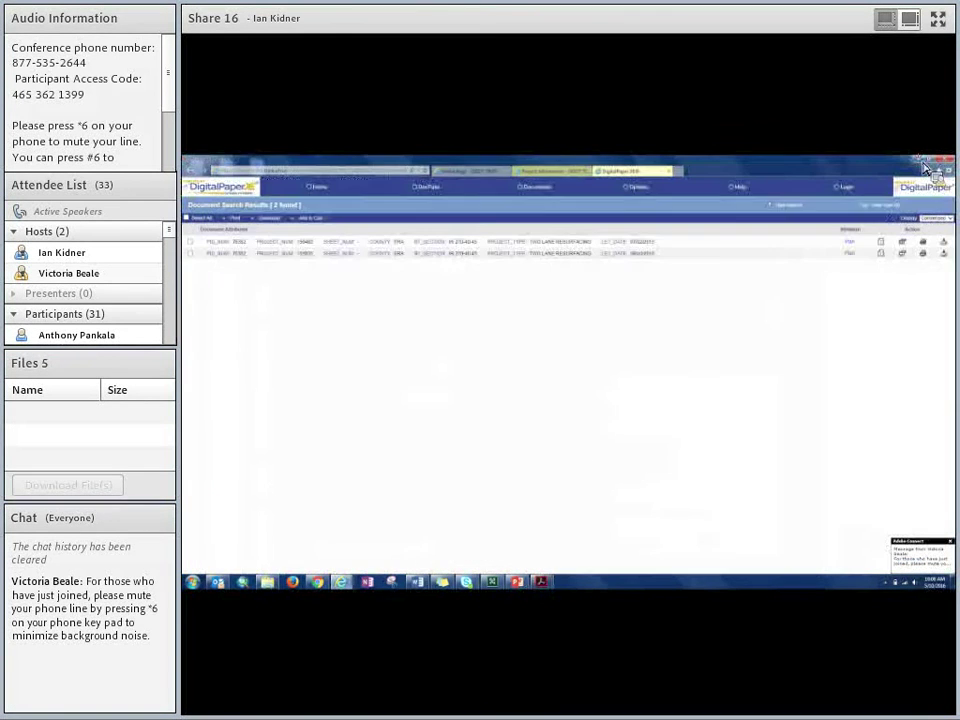
pyautogui.click(670, 172)
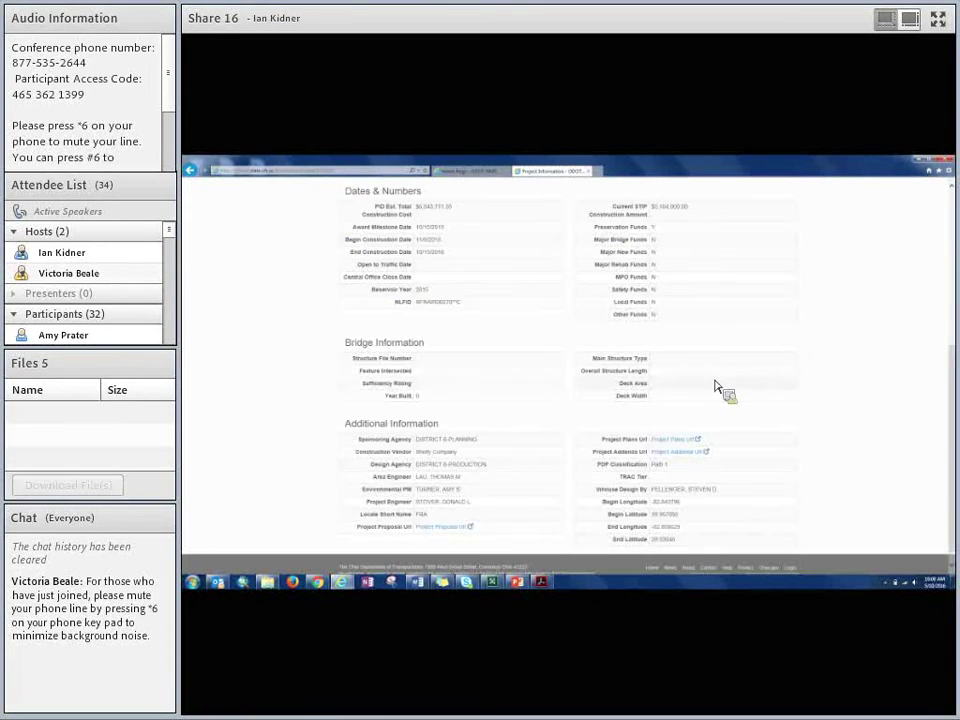
pyautogui.scroll(3, 590, 393)
pyautogui.scroll(2, 590, 393)
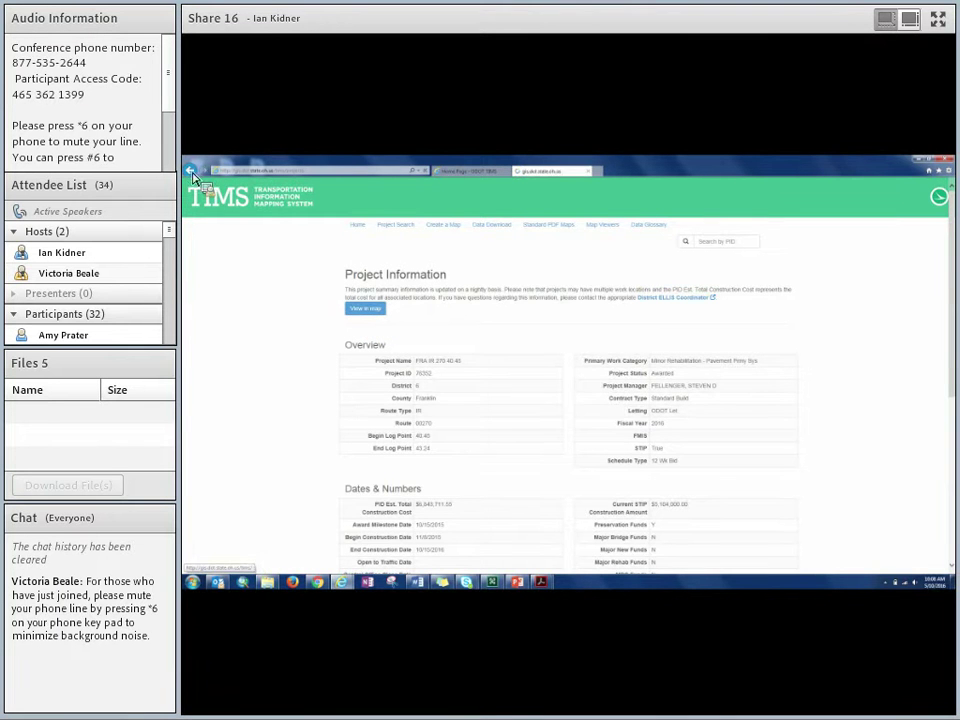
pyautogui.click(230, 197)
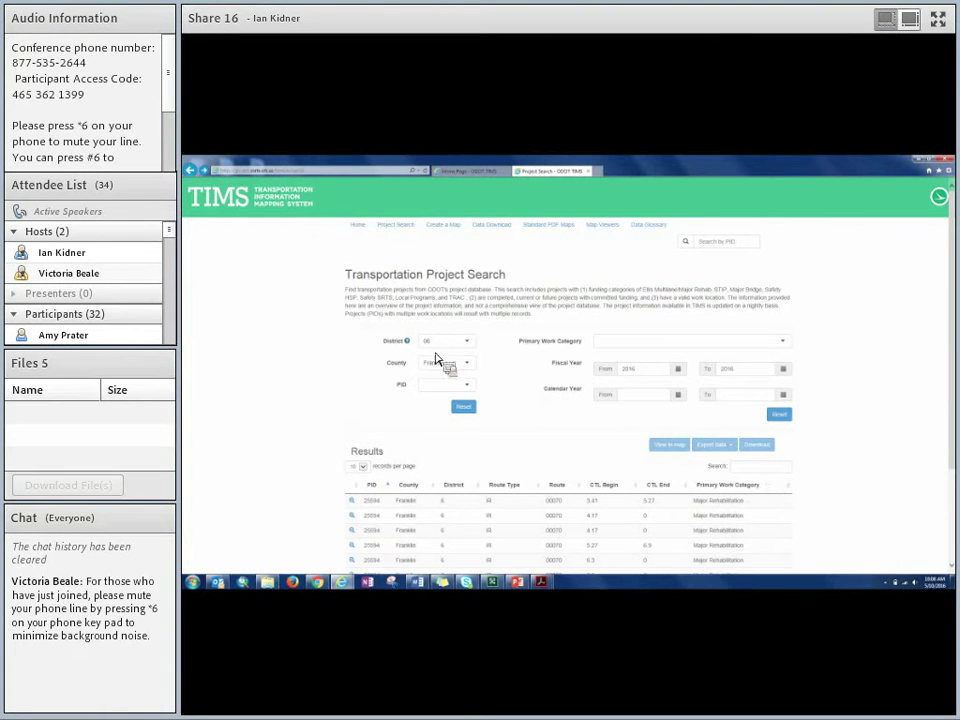
# - Search the District 06, Franklin County project results for "pavement" again
pyautogui.click(763, 470)
pyautogui.write('searc')
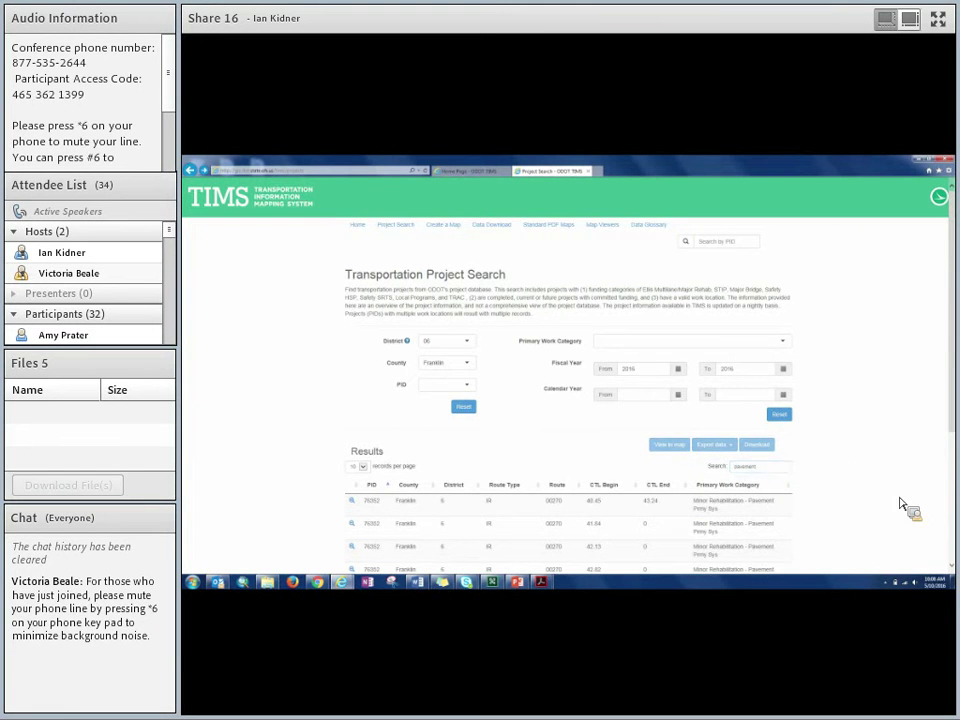
pyautogui.scroll(-4, 904, 506)
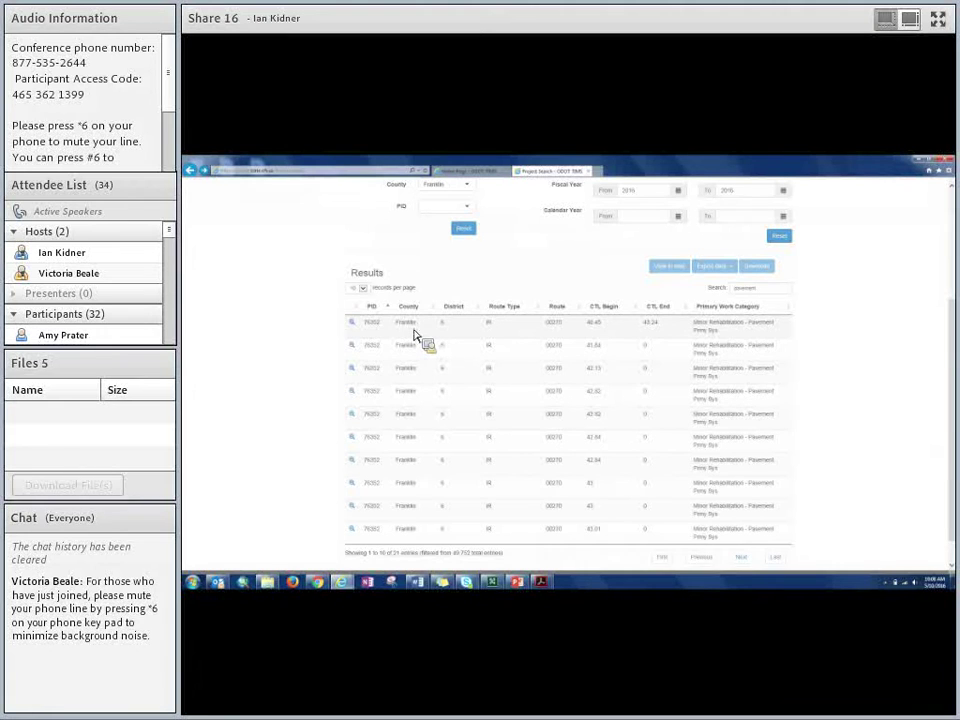
# - Select the first four pavement entries in the results and check the available data export formats
pyautogui.click(414, 334)
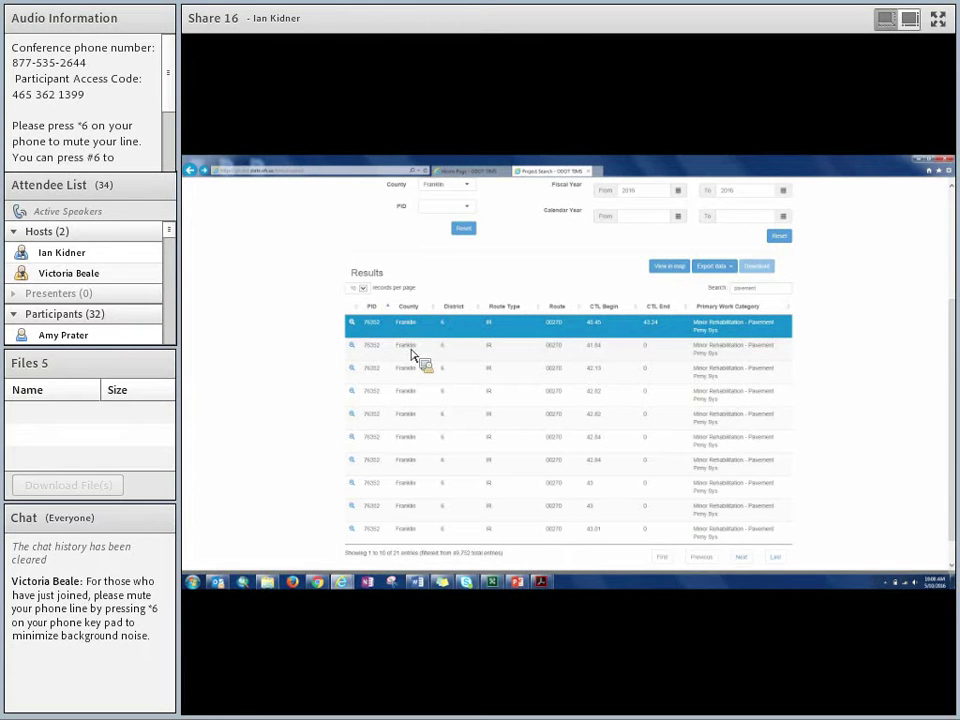
pyautogui.click(422, 352)
pyautogui.click(414, 373)
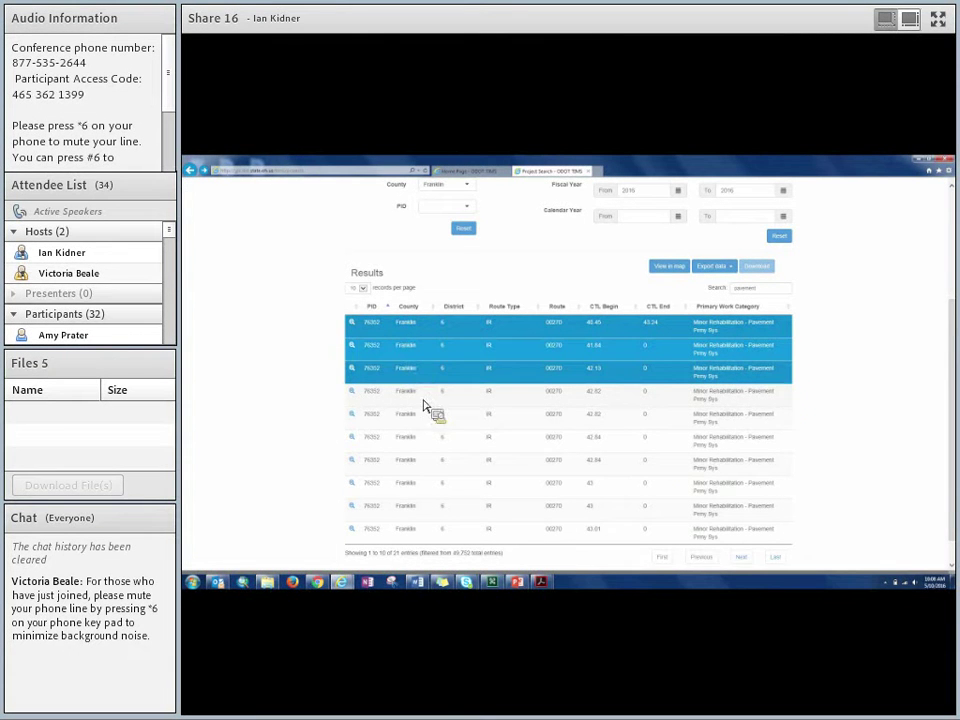
pyautogui.click(424, 397)
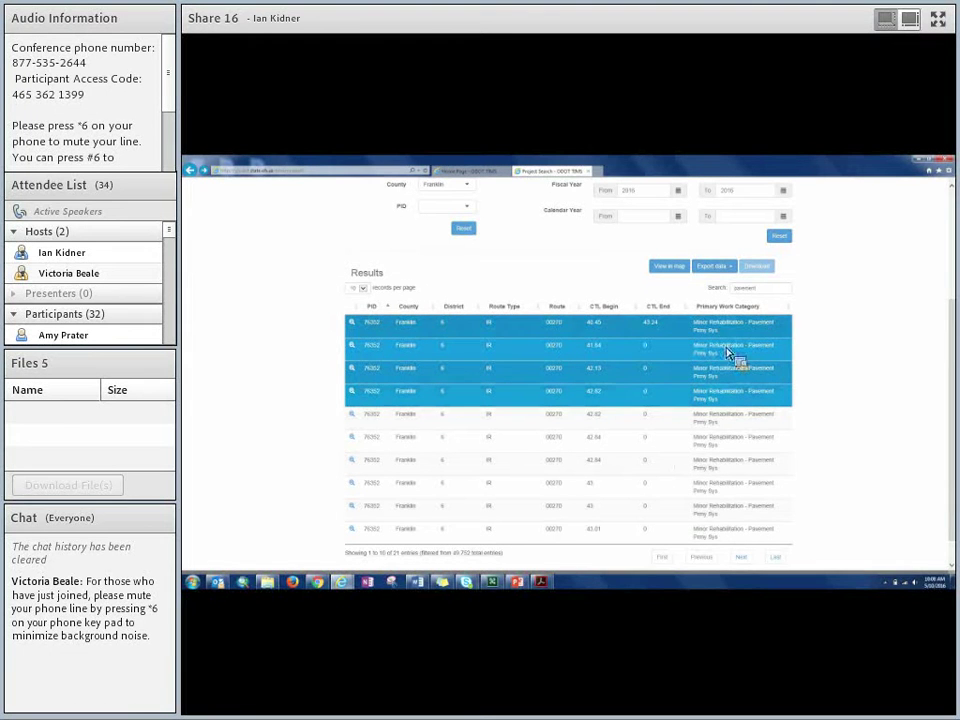
pyautogui.click(729, 268)
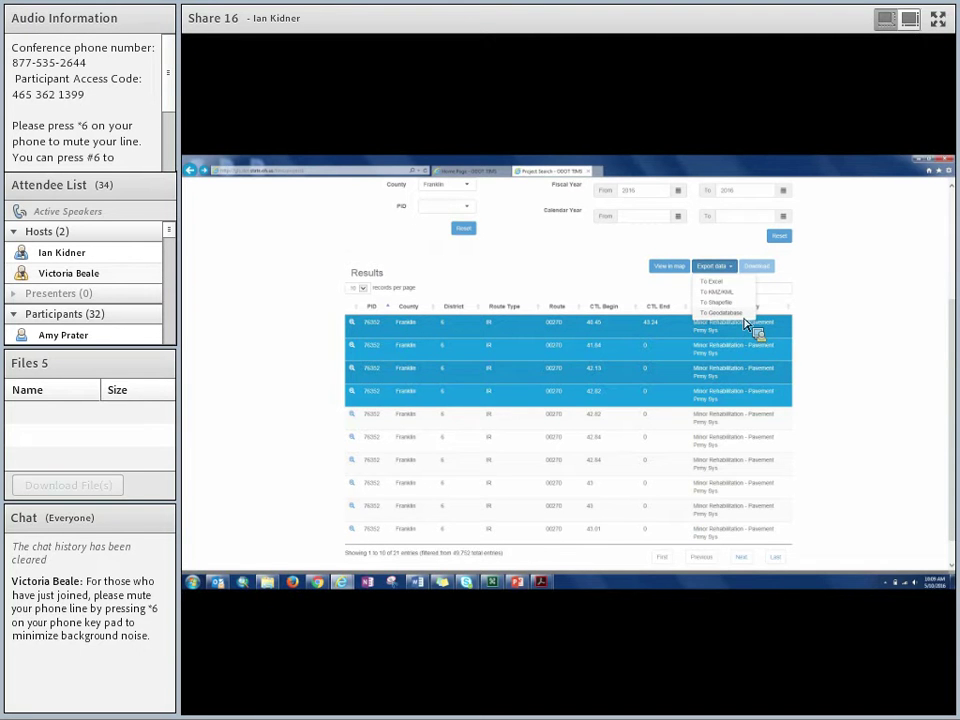
pyautogui.click(881, 330)
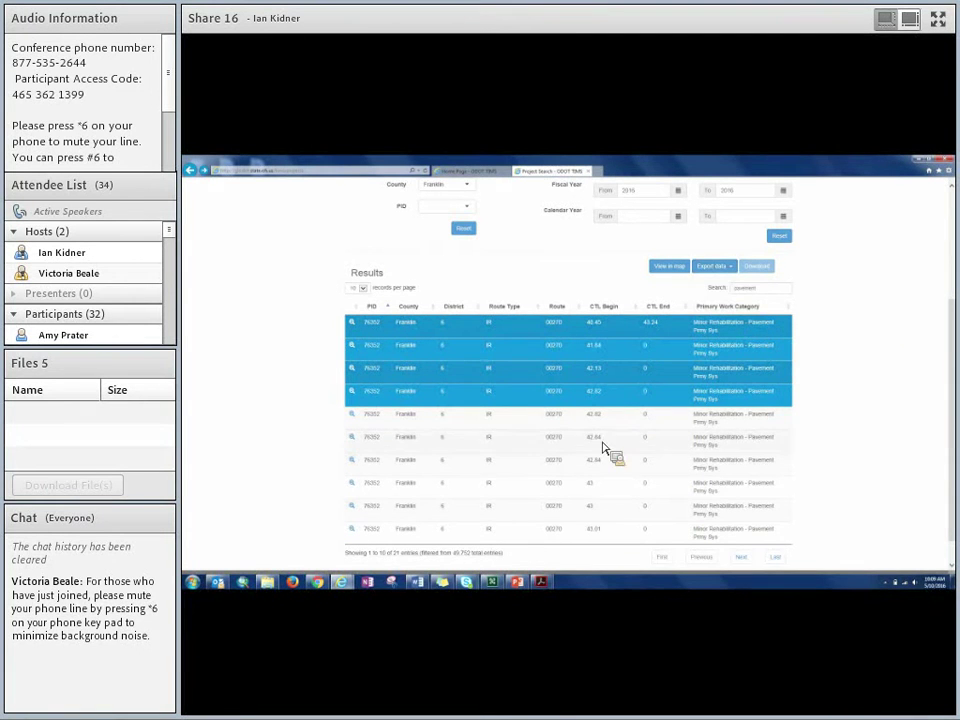
# - Reduce the selection to the first pavement entry and view it in the map
pyautogui.keyDown('ctrl'); pyautogui.click(436, 358); pyautogui.keyUp('ctrl')
pyautogui.keyDown('ctrl'); pyautogui.click(436, 369); pyautogui.keyUp('ctrl')
pyautogui.keyDown('ctrl'); pyautogui.click(439, 394); pyautogui.keyUp('ctrl')
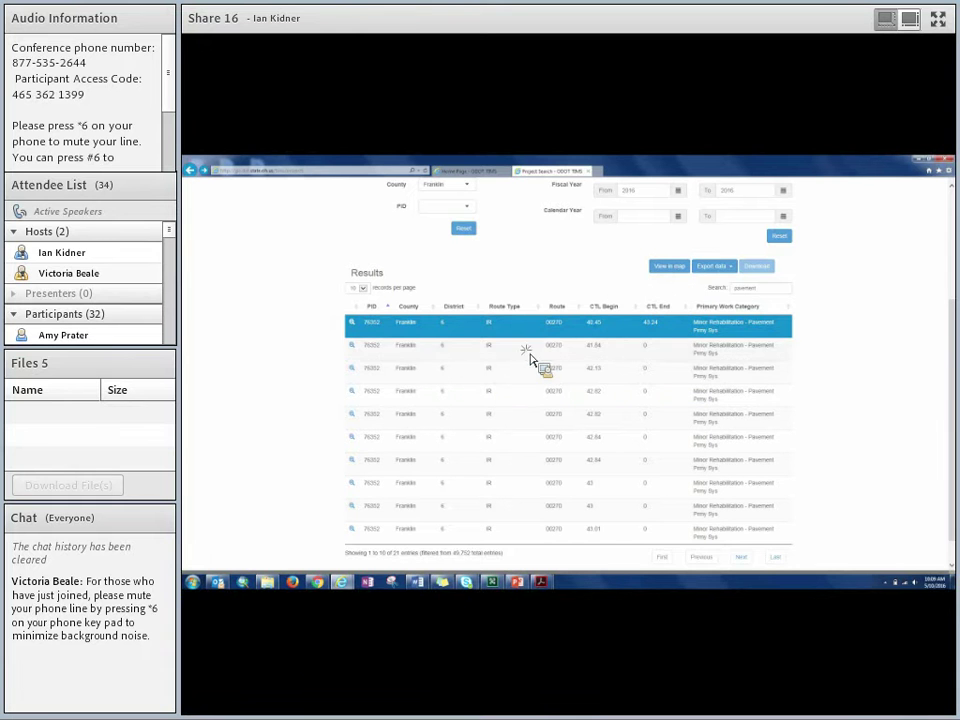
pyautogui.keyDown('ctrl'); pyautogui.click(540, 352); pyautogui.keyUp('ctrl')
pyautogui.keyDown('ctrl'); pyautogui.click(626, 367); pyautogui.keyUp('ctrl')
pyautogui.click(669, 265)
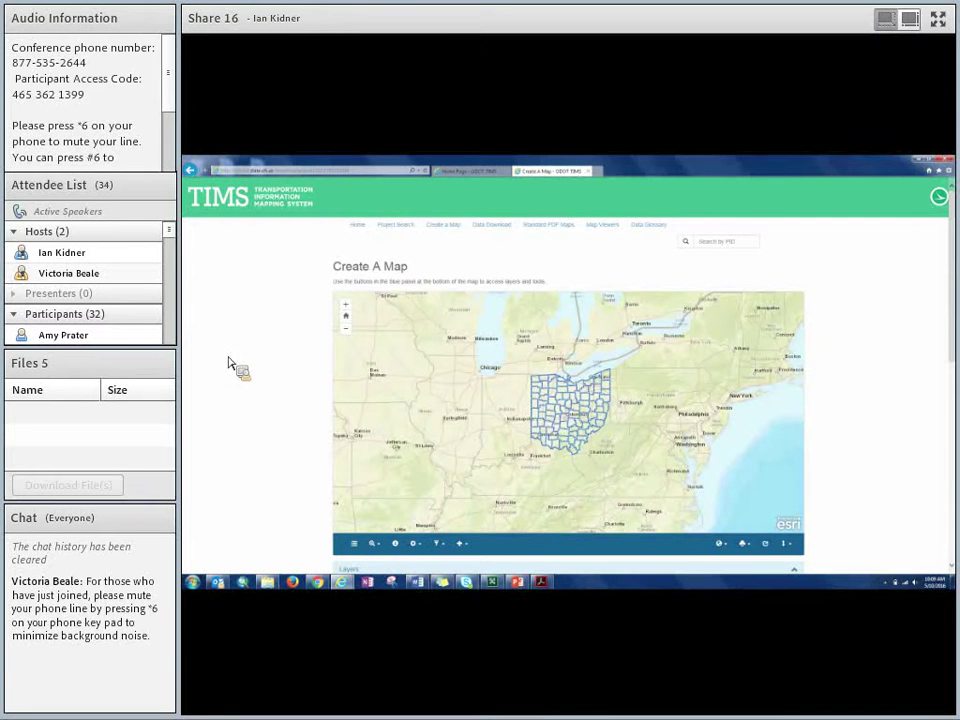
# - Examine the Create A Map page, including the zoomed project location, the layer groups and the project results table
pyautogui.scroll(-2, 567, 400)
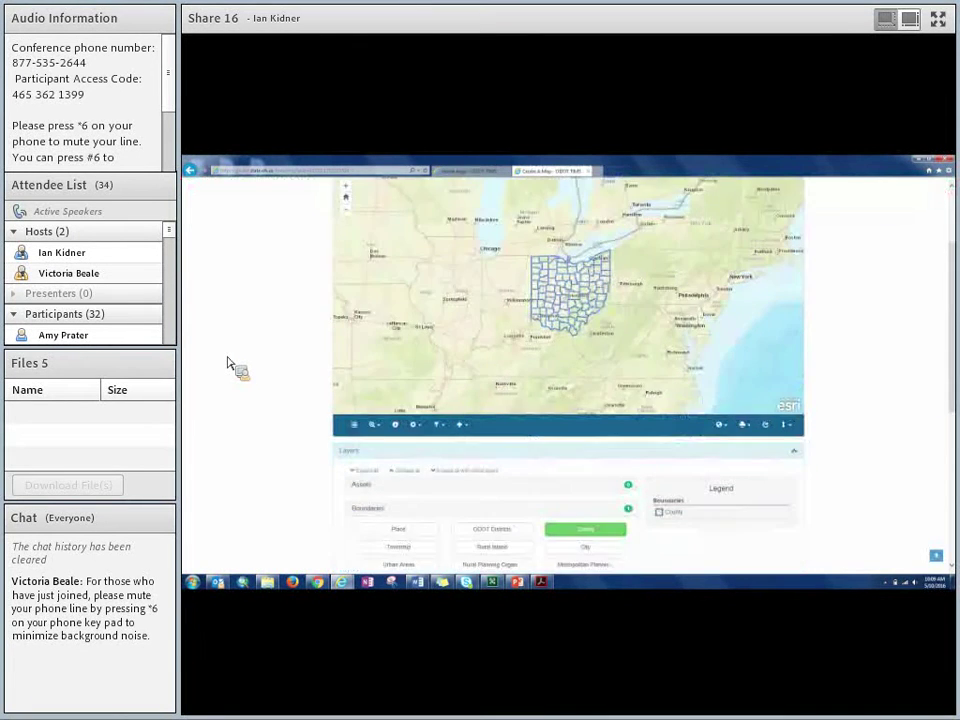
pyautogui.scroll(2, 567, 400)
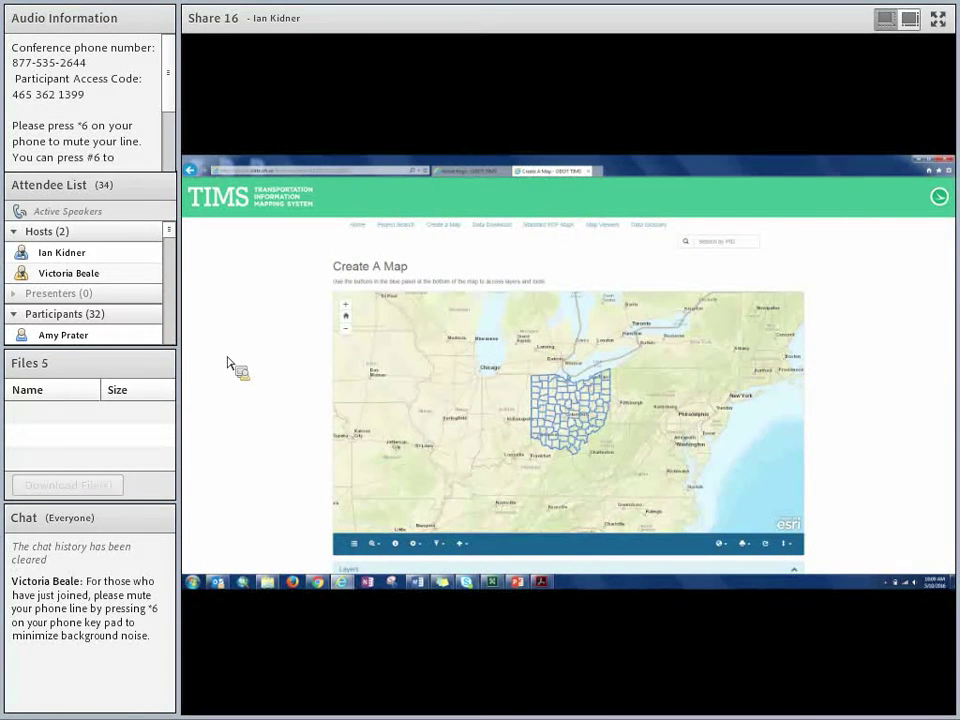
pyautogui.scroll(-4, 567, 400)
pyautogui.scroll(1, 230, 364)
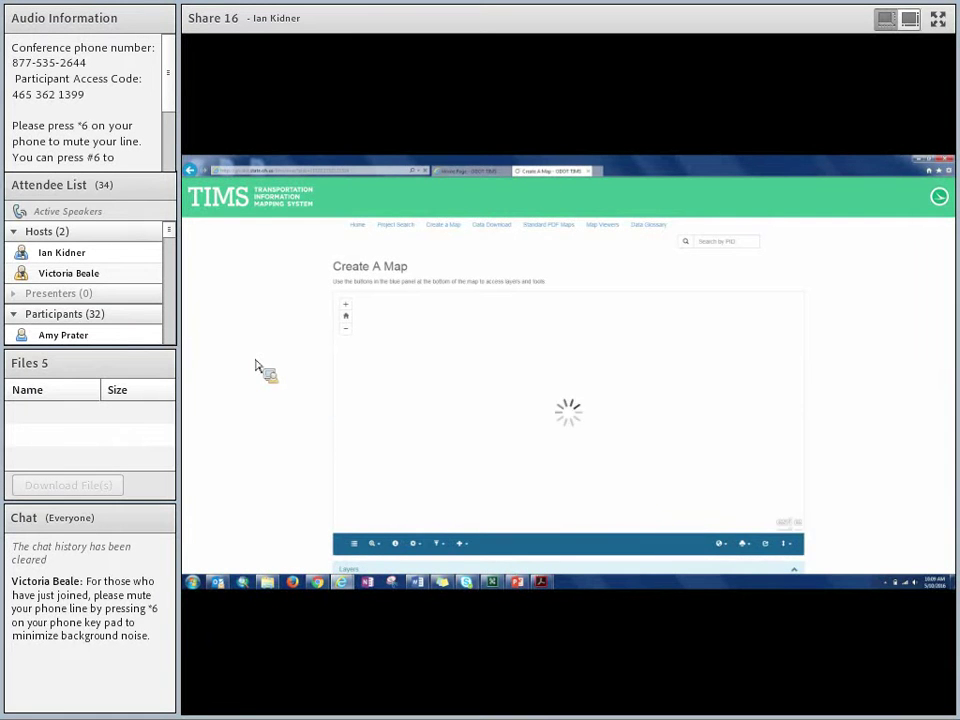
pyautogui.scroll(2, 255, 366)
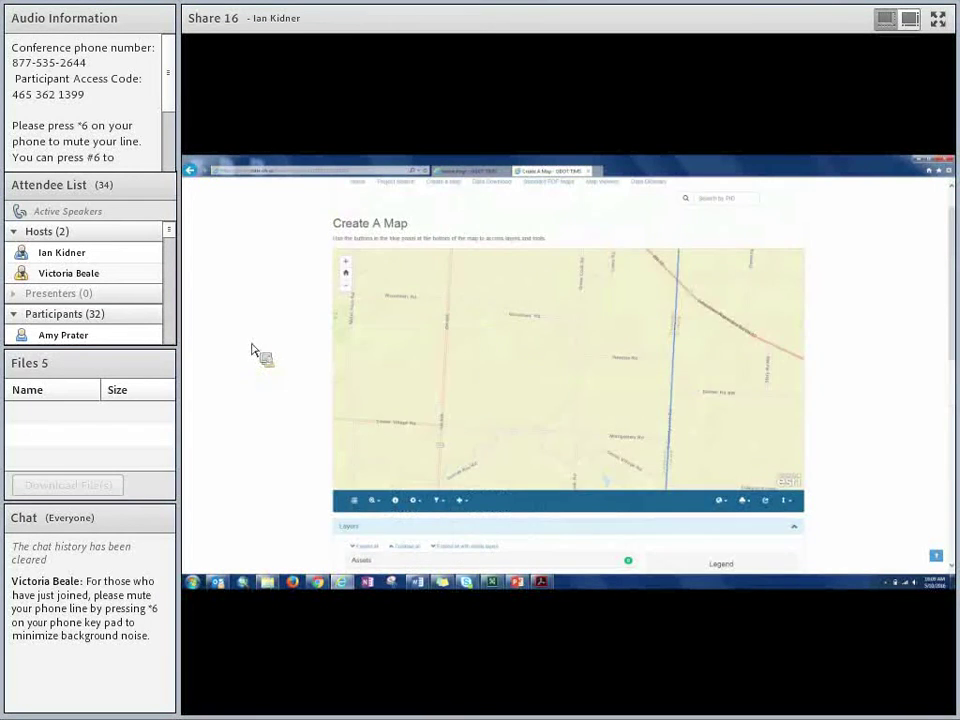
pyautogui.scroll(-2, 492, 344)
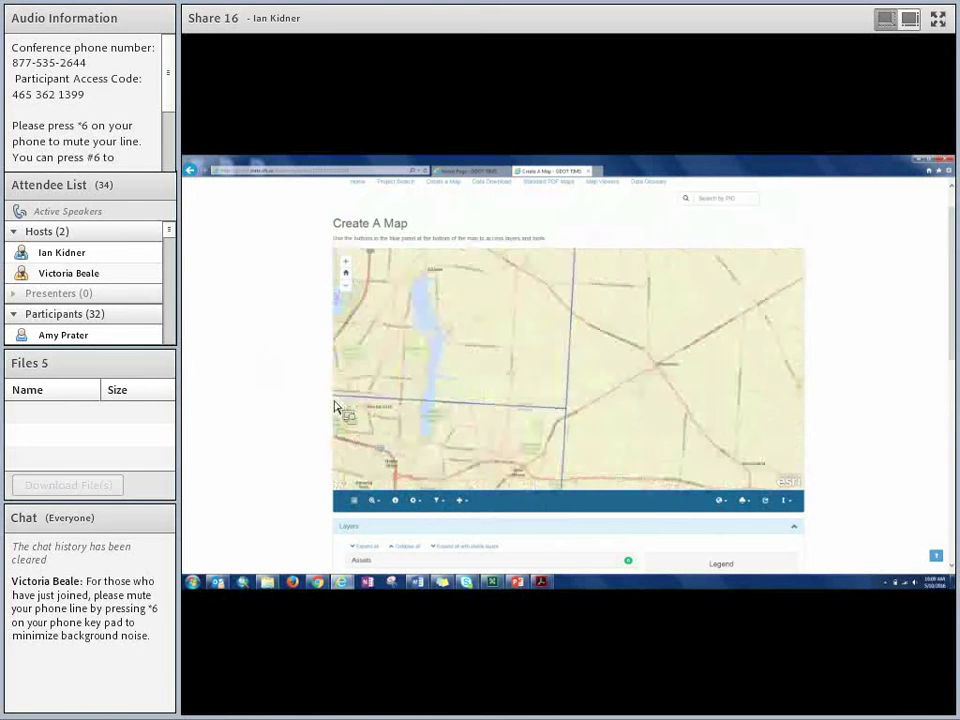
pyautogui.scroll(-5, 285, 410)
pyautogui.scroll(-3, 284, 404)
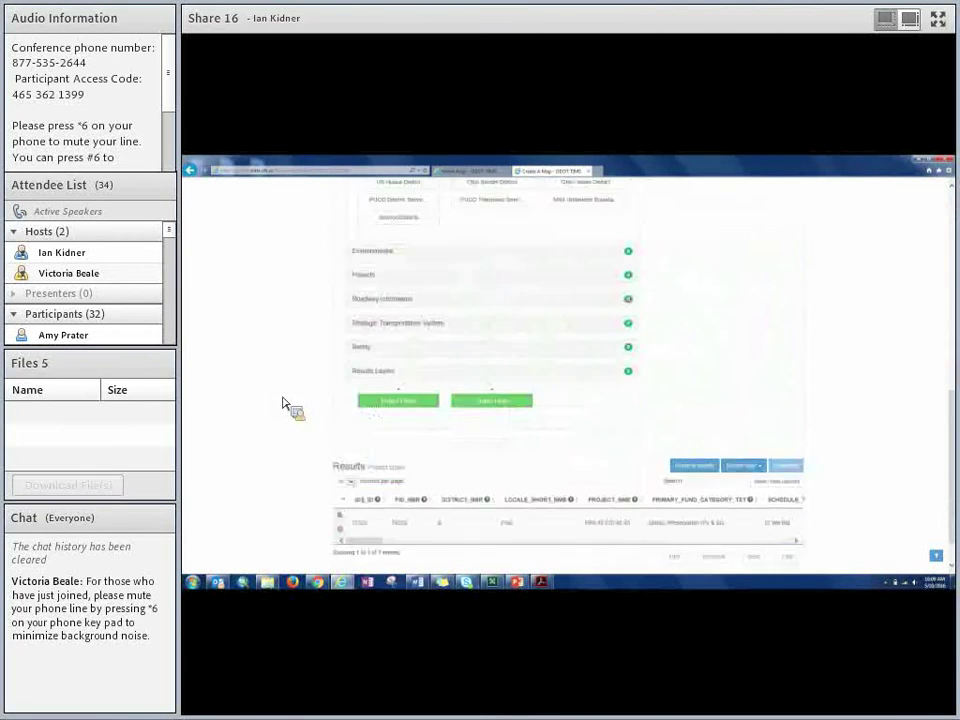
pyautogui.scroll(10, 285, 405)
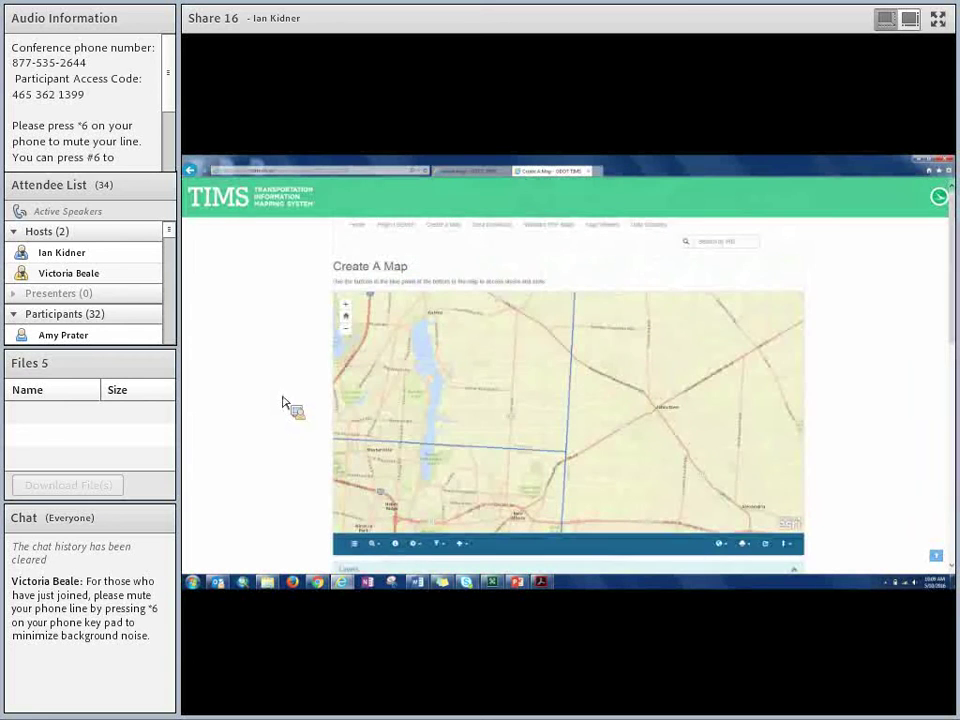
# - Close the project map and open the Data Download page from the TIMS home page
pyautogui.click(589, 171)
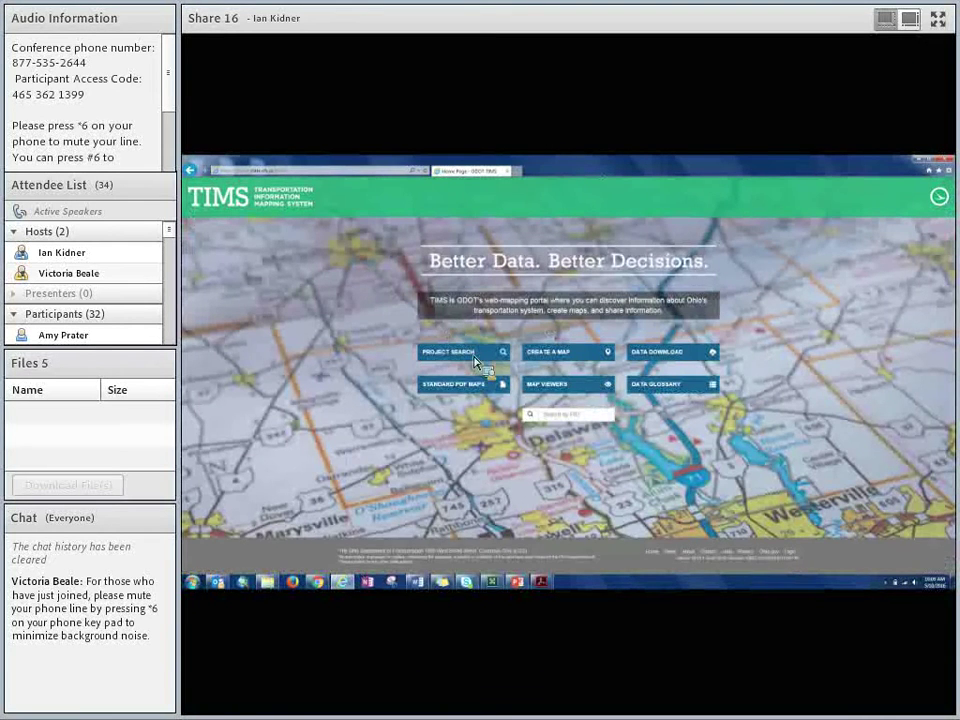
pyautogui.click(468, 365)
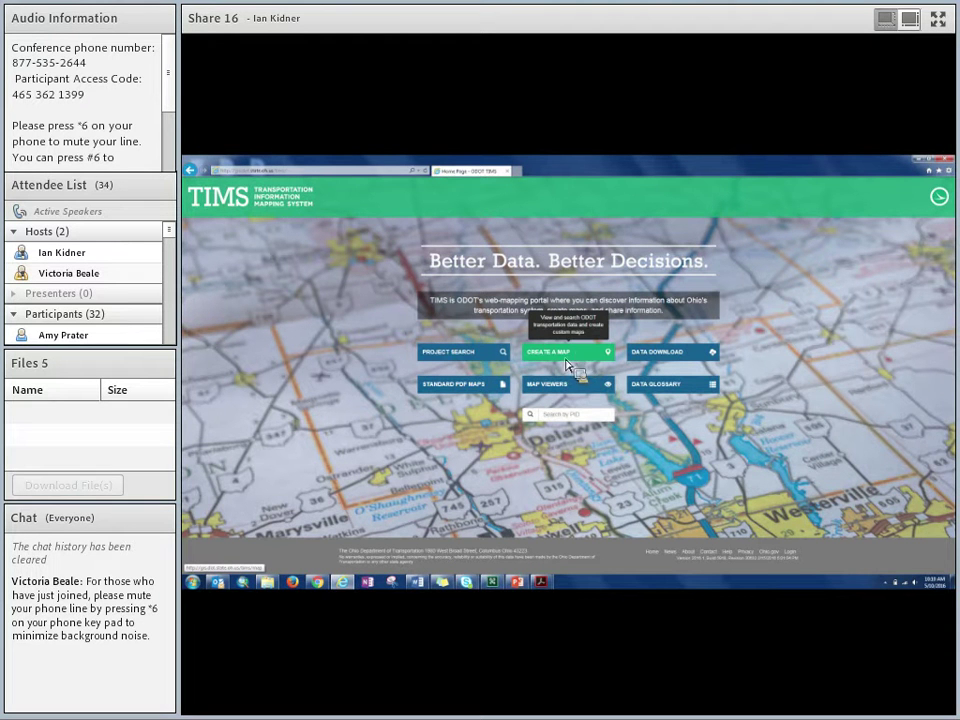
pyautogui.click(657, 356)
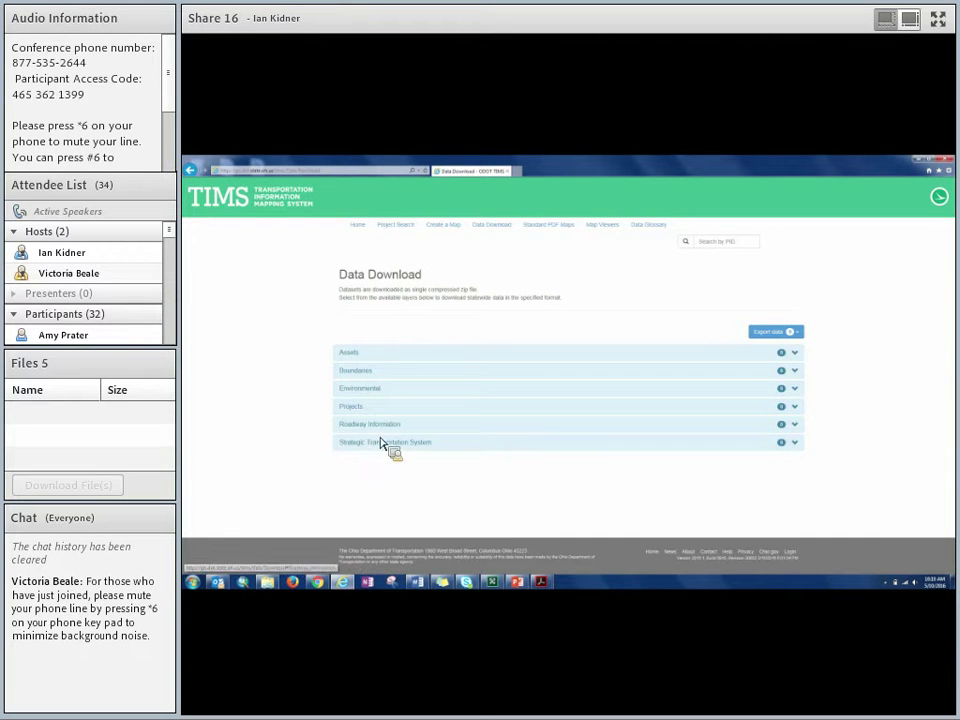
# - Select the Culvert Inventory, BMP Inventory and Bore Hole Locations asset layers, clearing Geotech Projects Limits and Historic Bridge Inventory
pyautogui.click(367, 358)
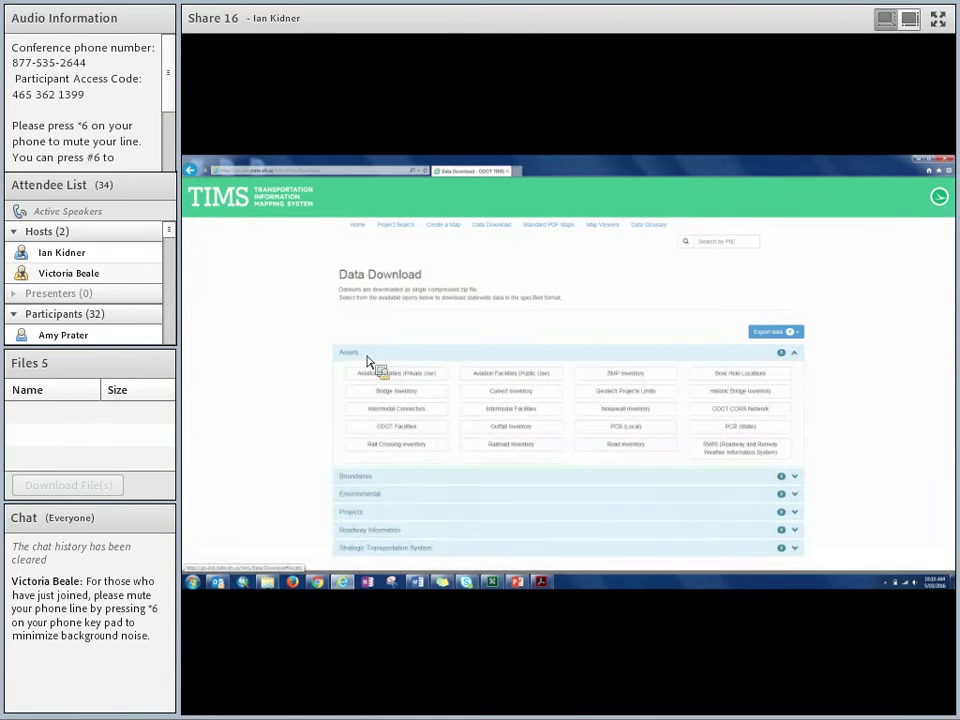
pyautogui.click(524, 395)
pyautogui.click(622, 391)
pyautogui.click(625, 374)
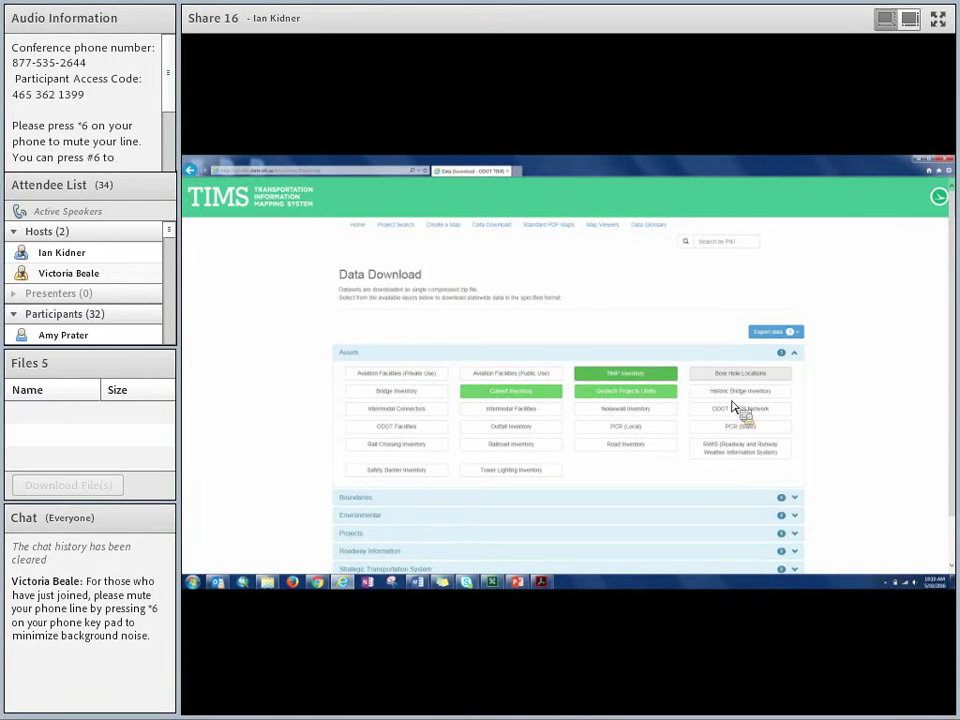
pyautogui.click(778, 372)
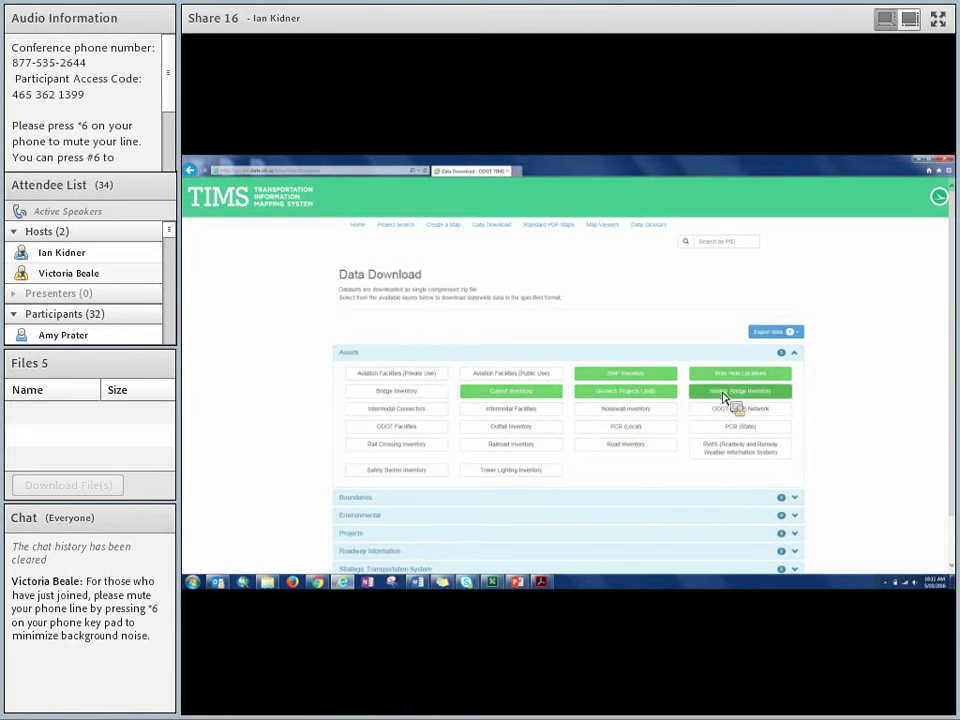
pyautogui.click(607, 393)
# - Add the Ohio Senate District and Place boundary layers to the download selection, and collapse the Boundaries and Assets groups
pyautogui.scroll(-1, 290, 436)
pyautogui.click(352, 446)
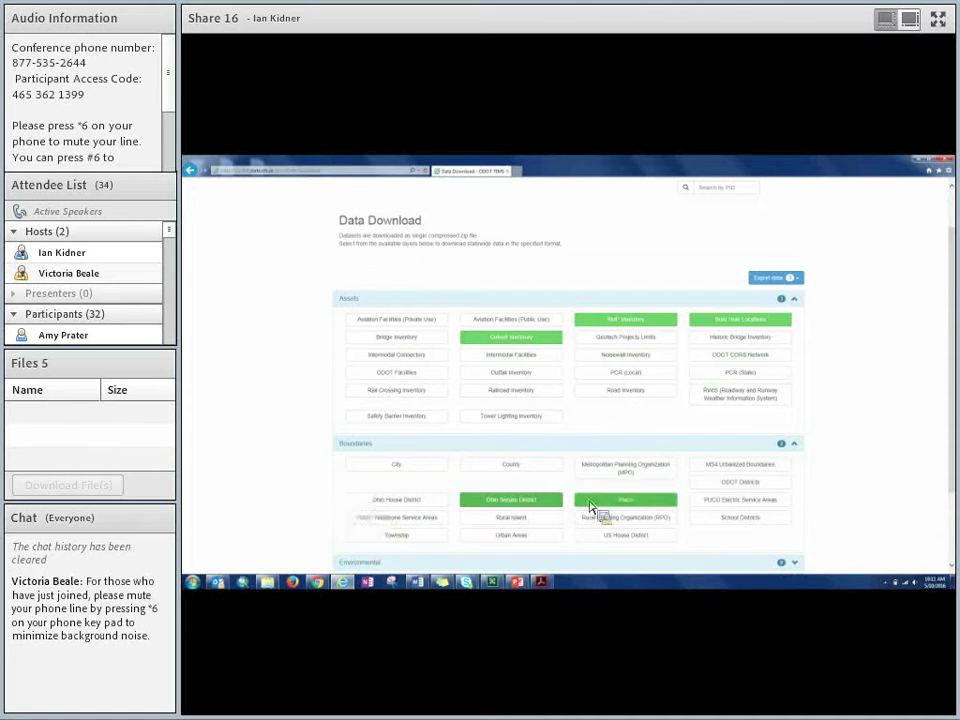
pyautogui.click(796, 443)
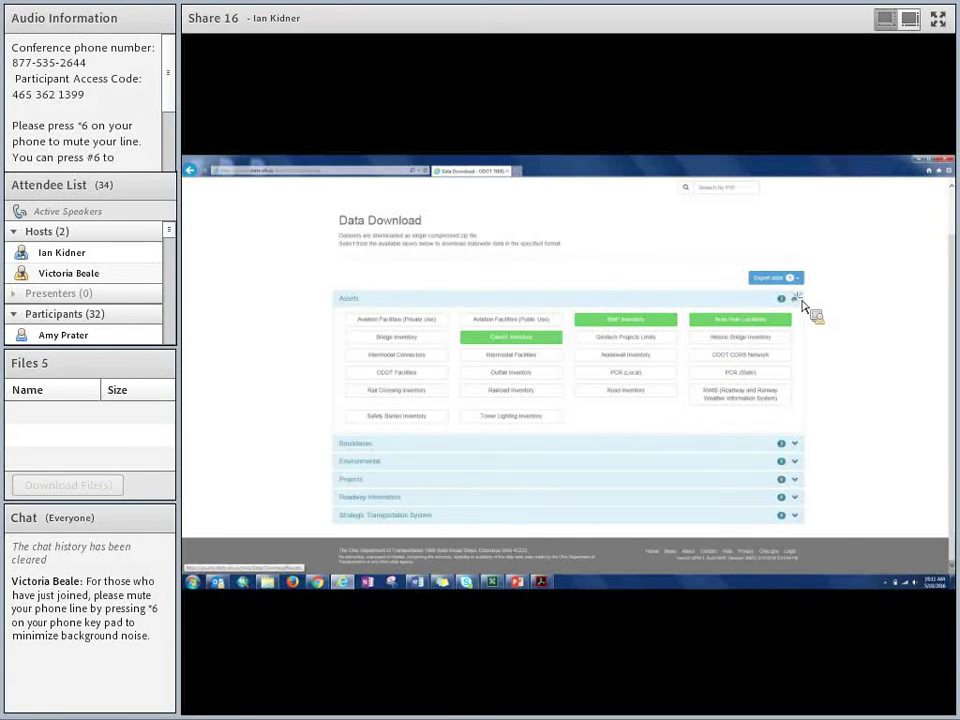
pyautogui.click(797, 300)
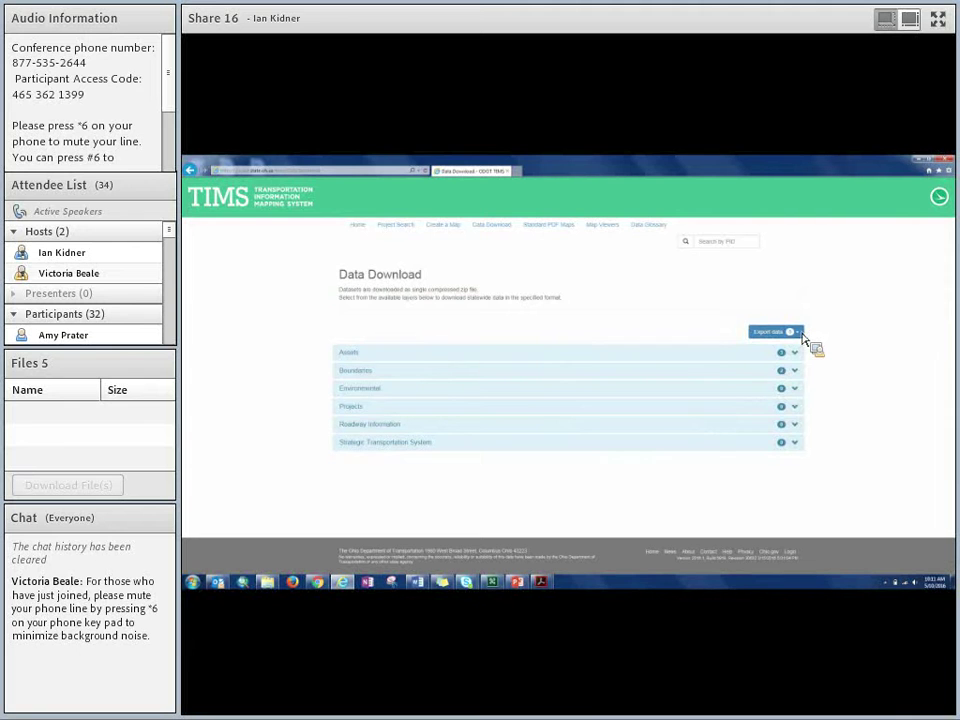
# - Export the selected layers to Shapefile, open the Save As dialog for the zip file, and cancel the download
pyautogui.click(800, 333)
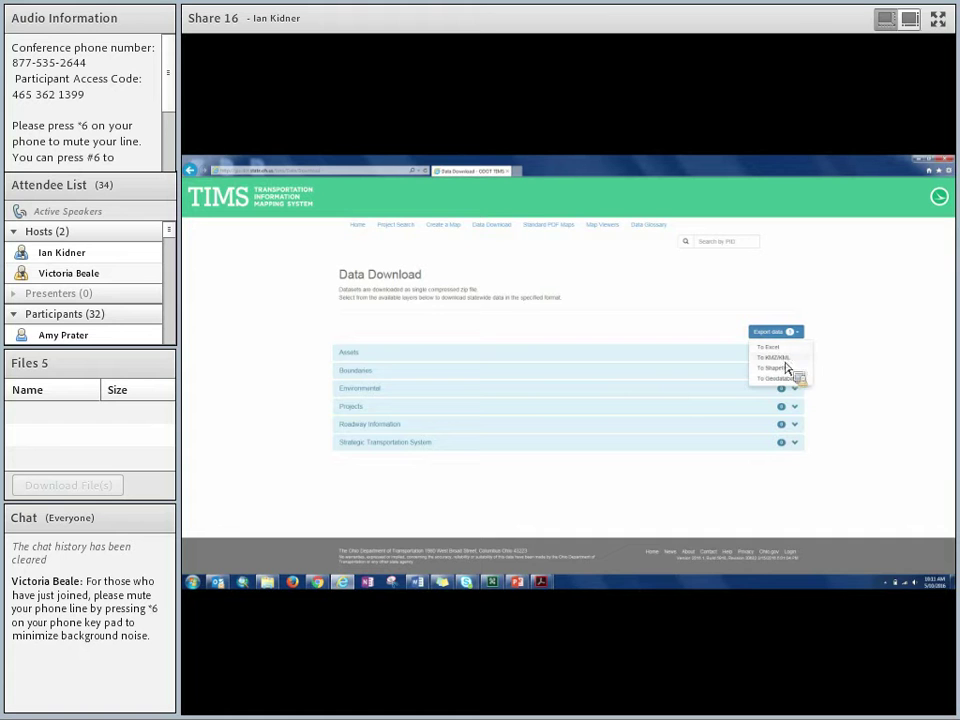
pyautogui.click(788, 368)
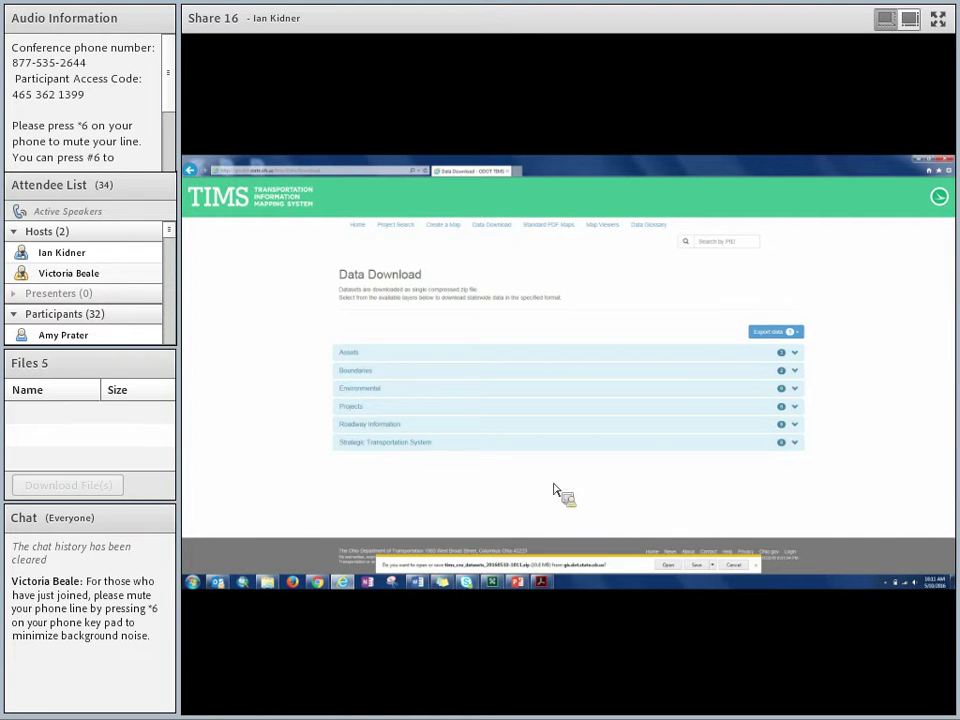
pyautogui.click(712, 565)
pyautogui.click(758, 557)
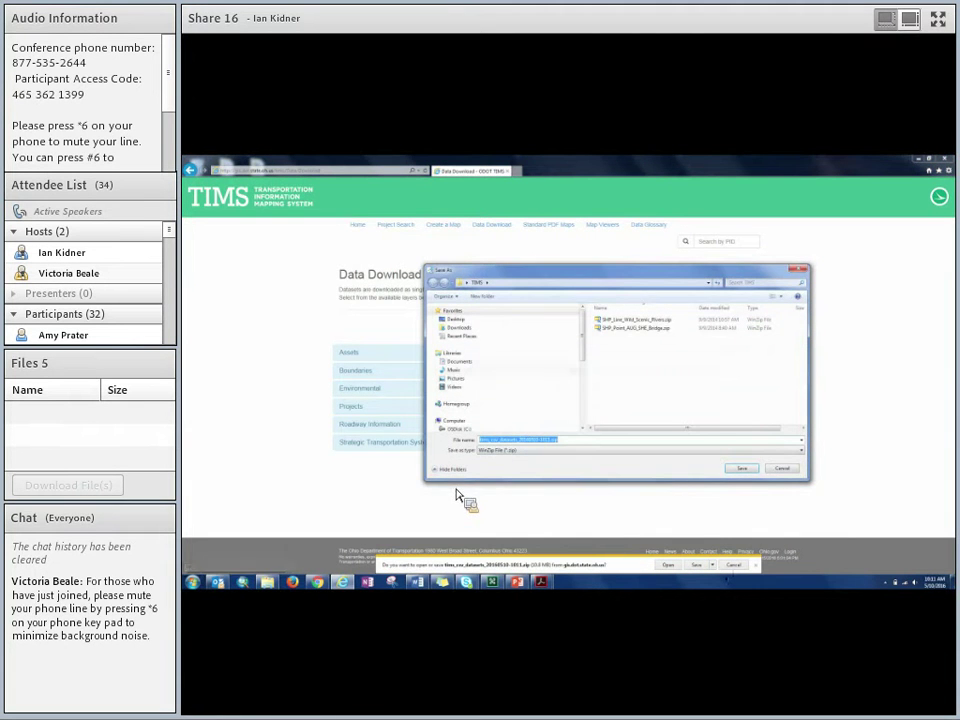
pyautogui.click(783, 469)
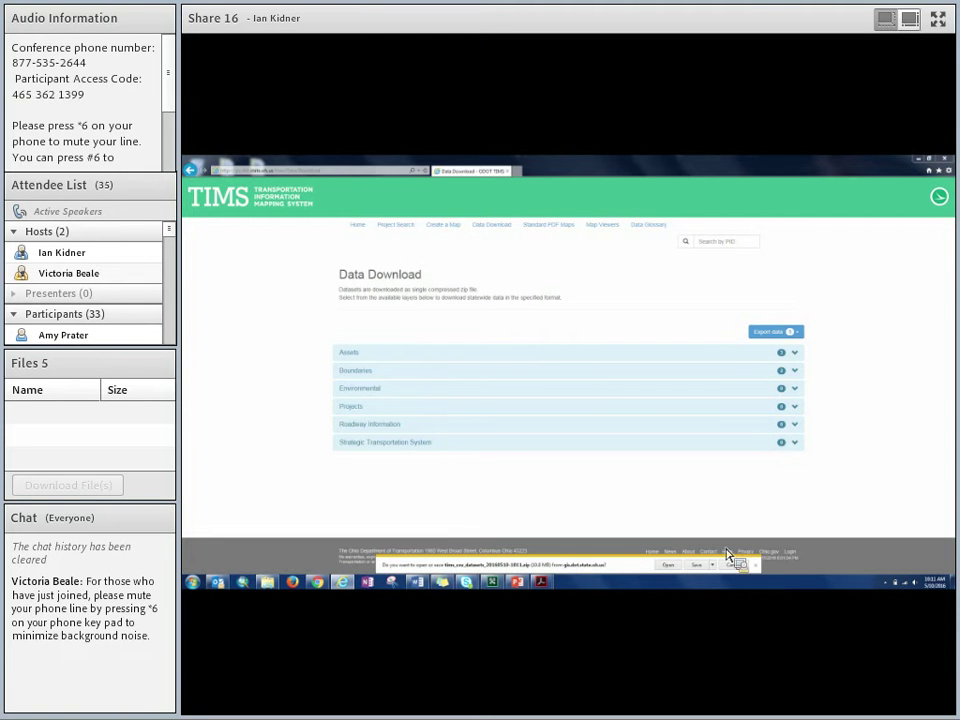
pyautogui.click(756, 566)
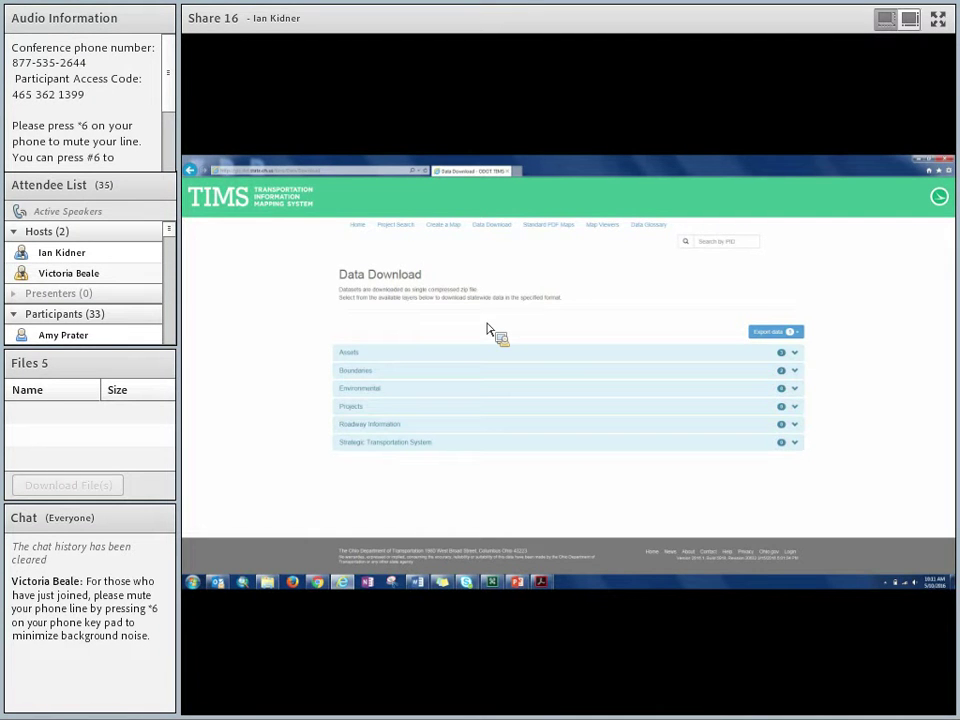
# - Expand the Assets group and clear the Bore Hole Locations, BMP Inventory and Culvert Inventory layers from the download selection
pyautogui.click(780, 354)
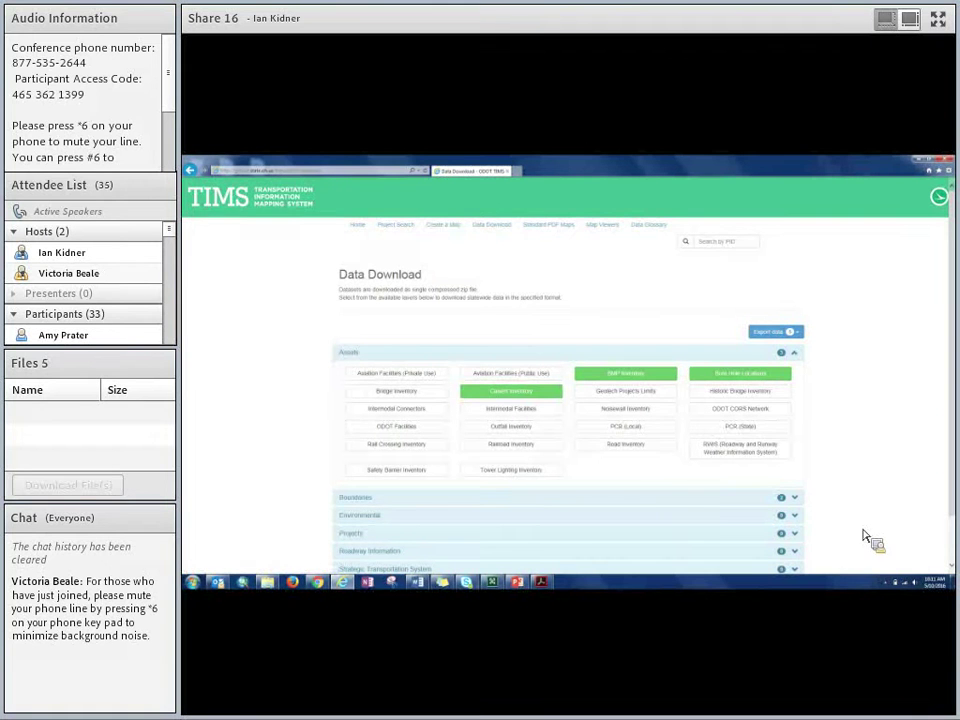
pyautogui.click(715, 374)
pyautogui.click(608, 371)
pyautogui.click(511, 390)
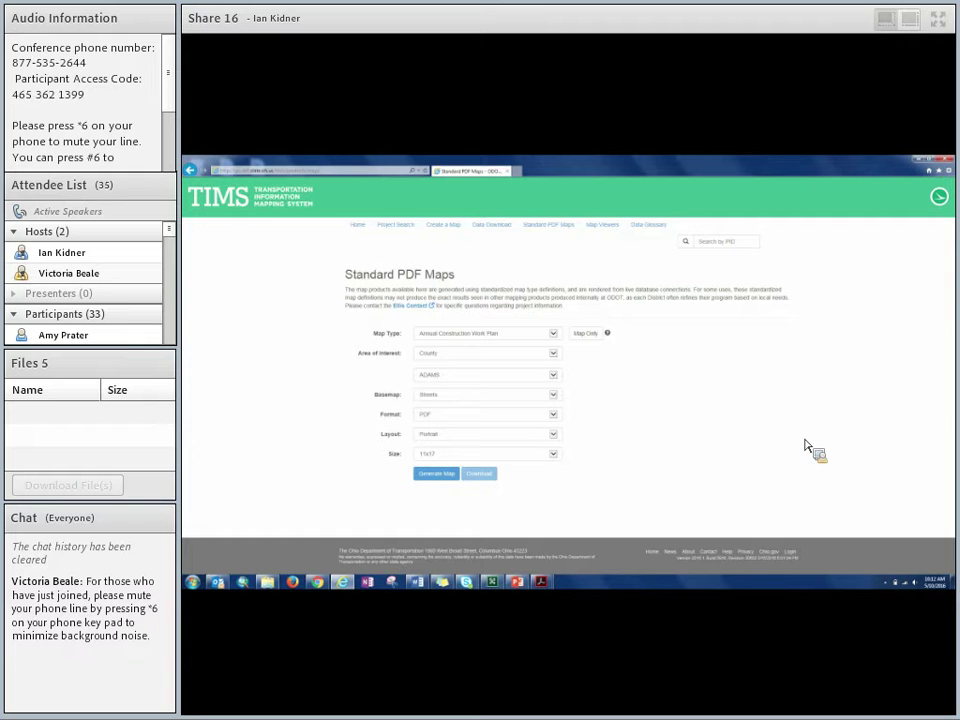
# - Set the standard map type to STIP Map, with County as the area of interest and DARKE as the county
pyautogui.click(551, 337)
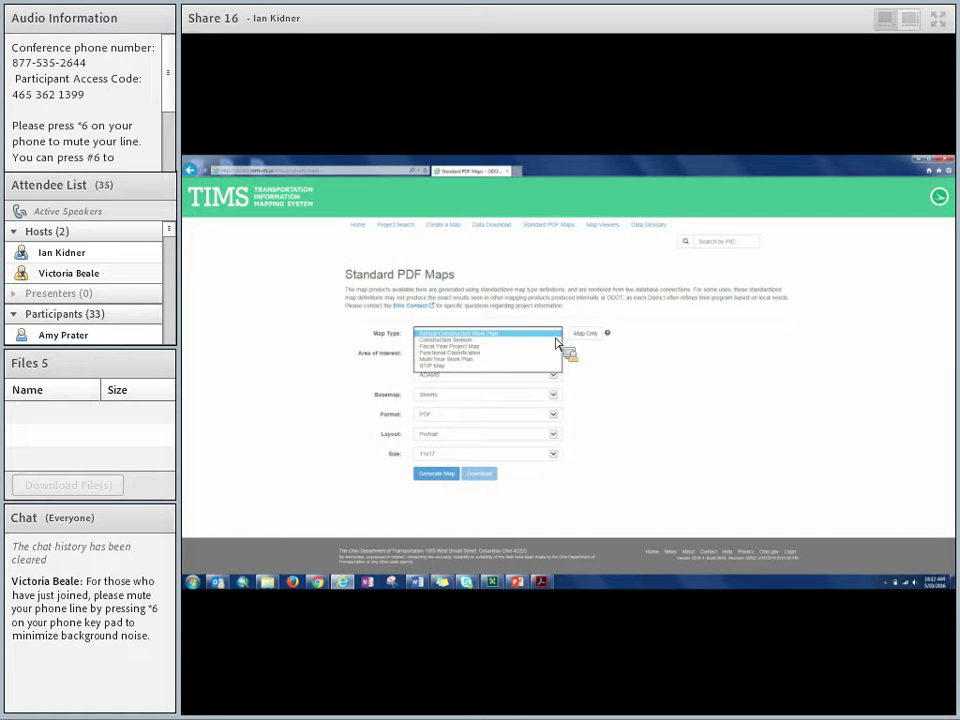
pyautogui.click(478, 373)
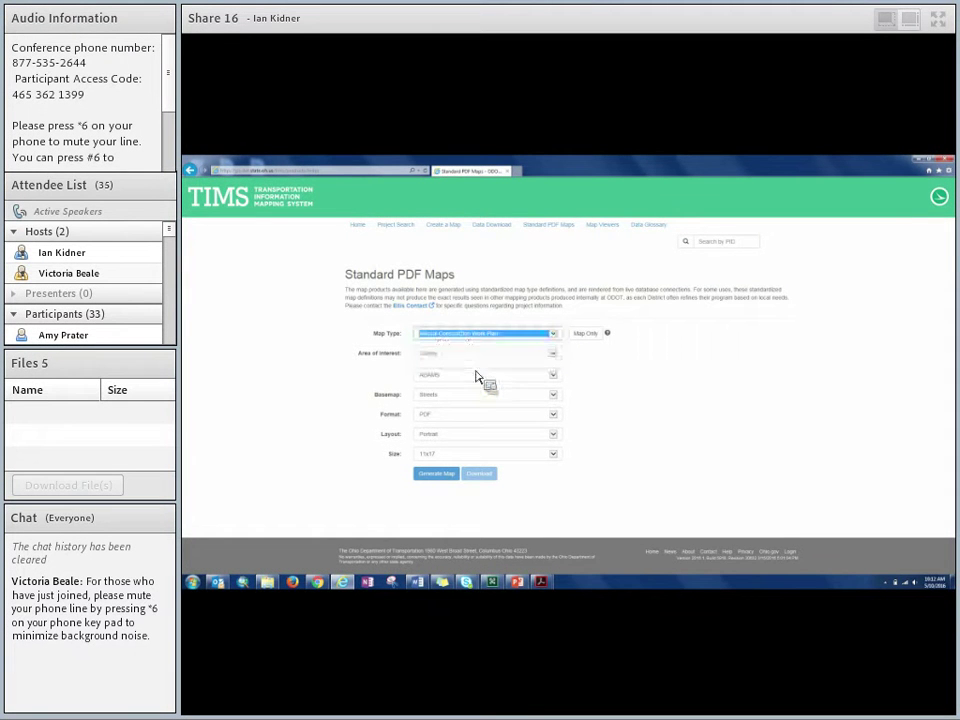
pyautogui.click(494, 356)
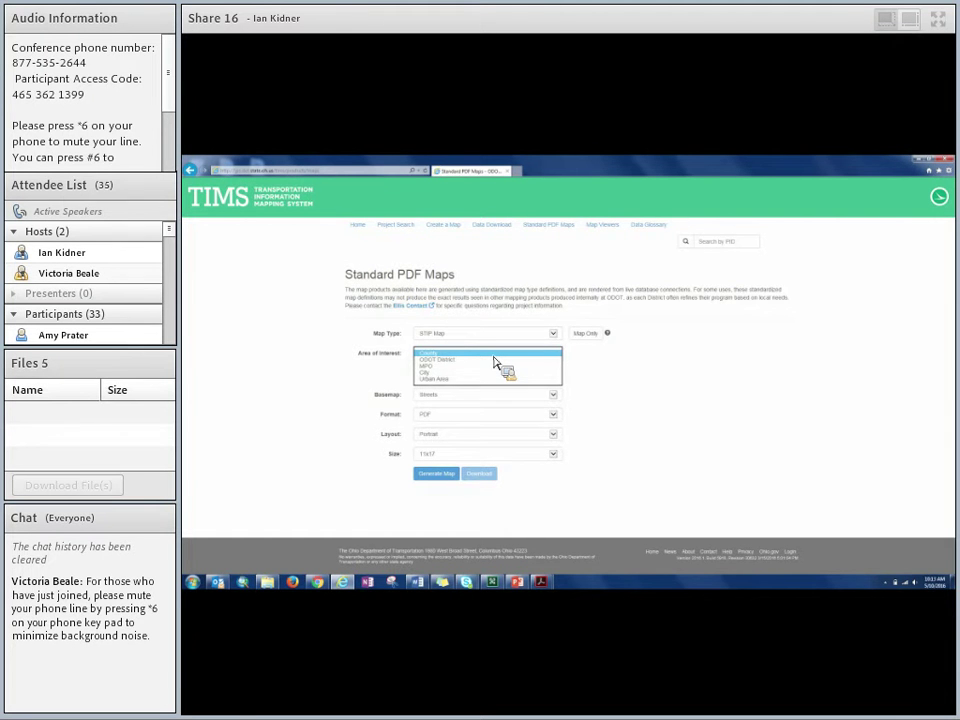
pyautogui.click(494, 356)
pyautogui.click(505, 374)
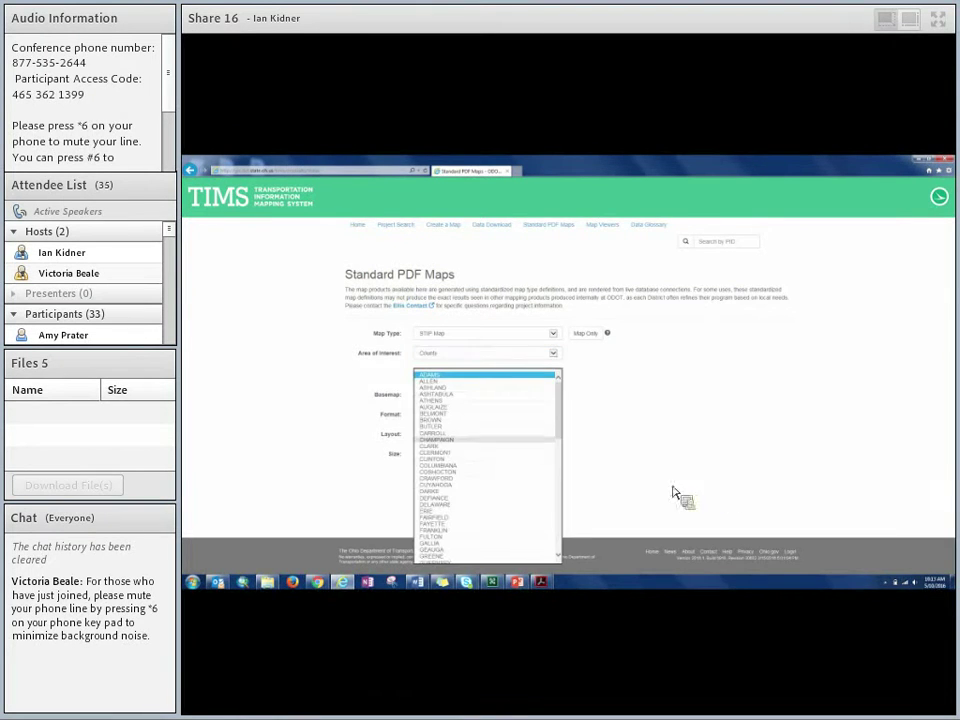
pyautogui.click(437, 491)
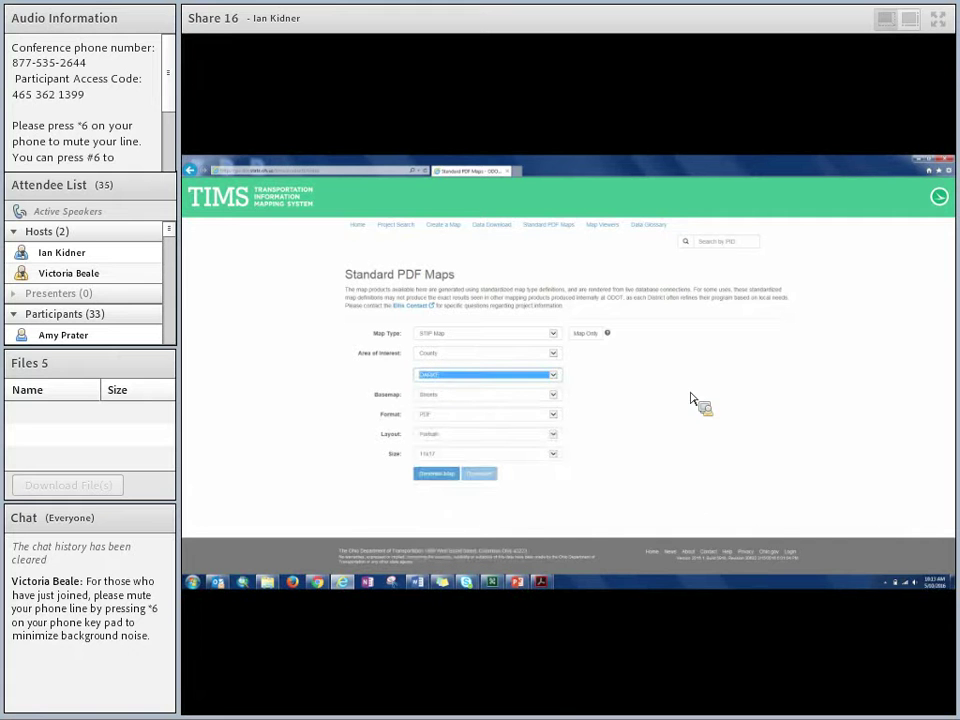
# - Review the output options, keeping the Streets basemap, PDF format, Portrait layout and 11x17 size, and generate the map
pyautogui.click(455, 396)
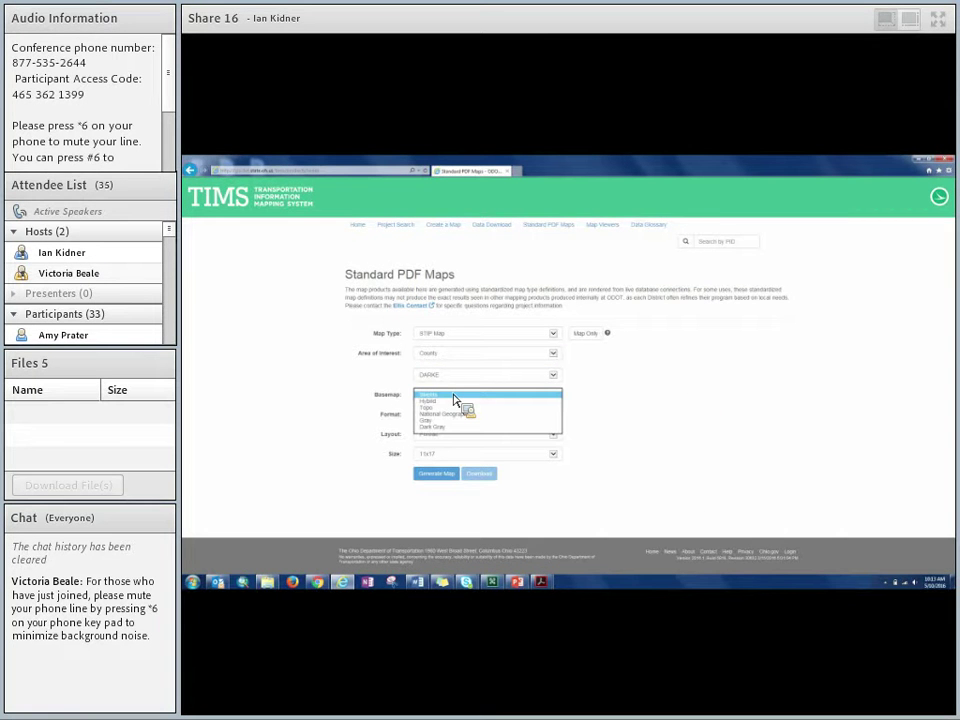
pyautogui.click(653, 411)
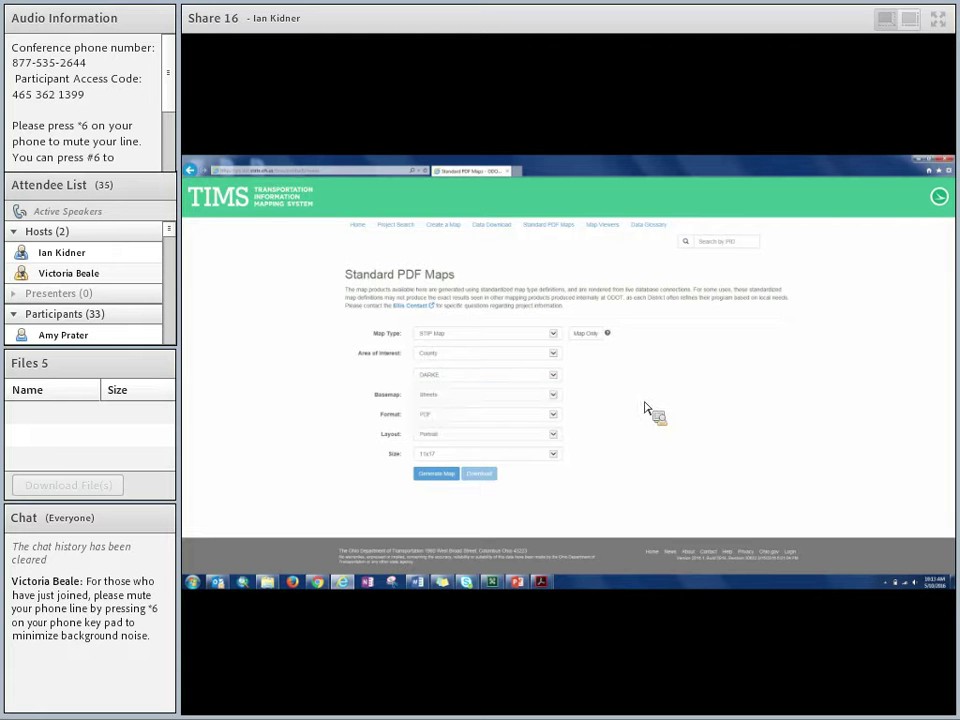
pyautogui.click(470, 414)
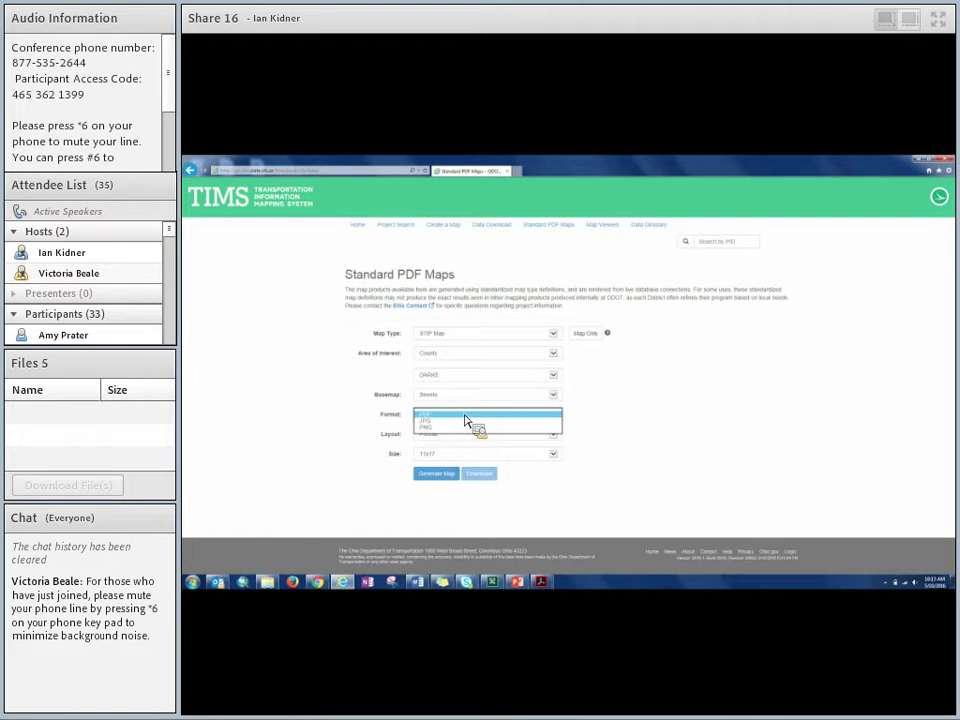
pyautogui.click(467, 416)
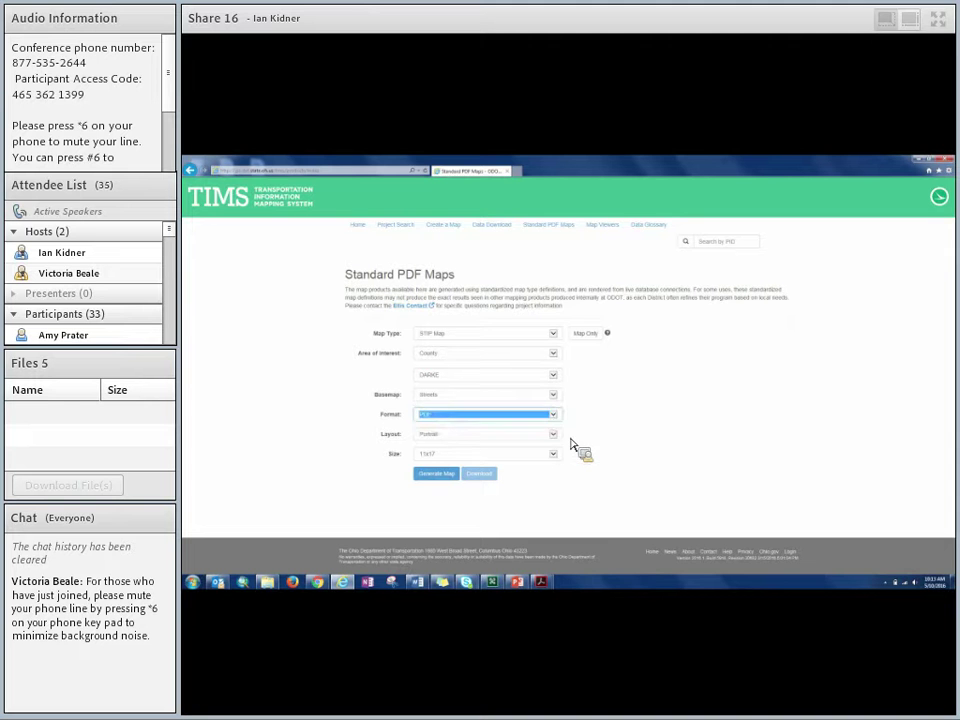
pyautogui.press('Tab')
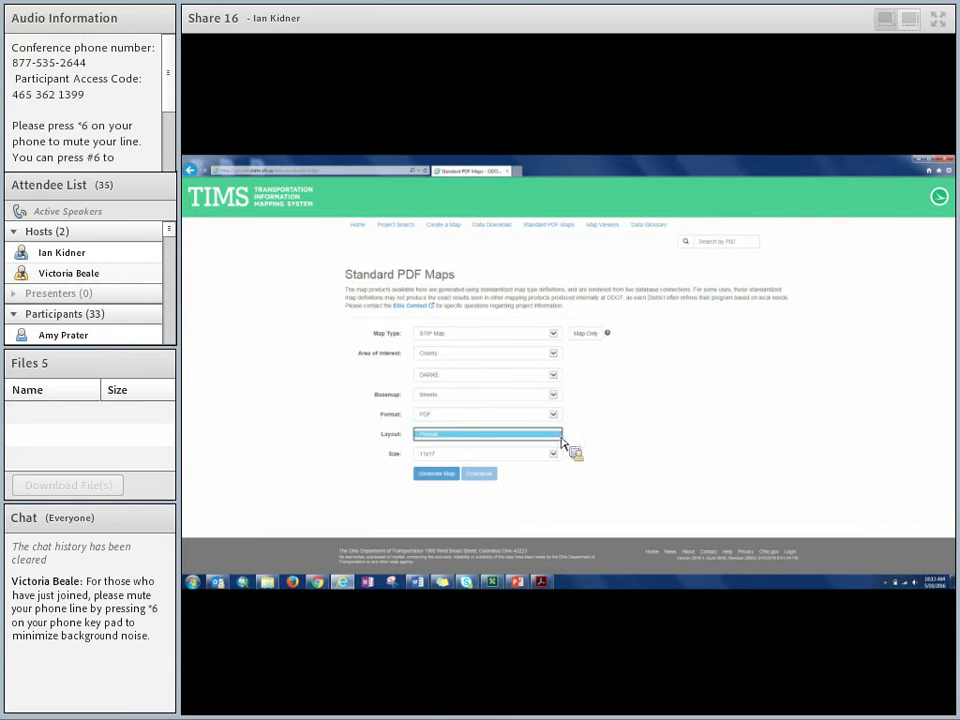
pyautogui.click(609, 446)
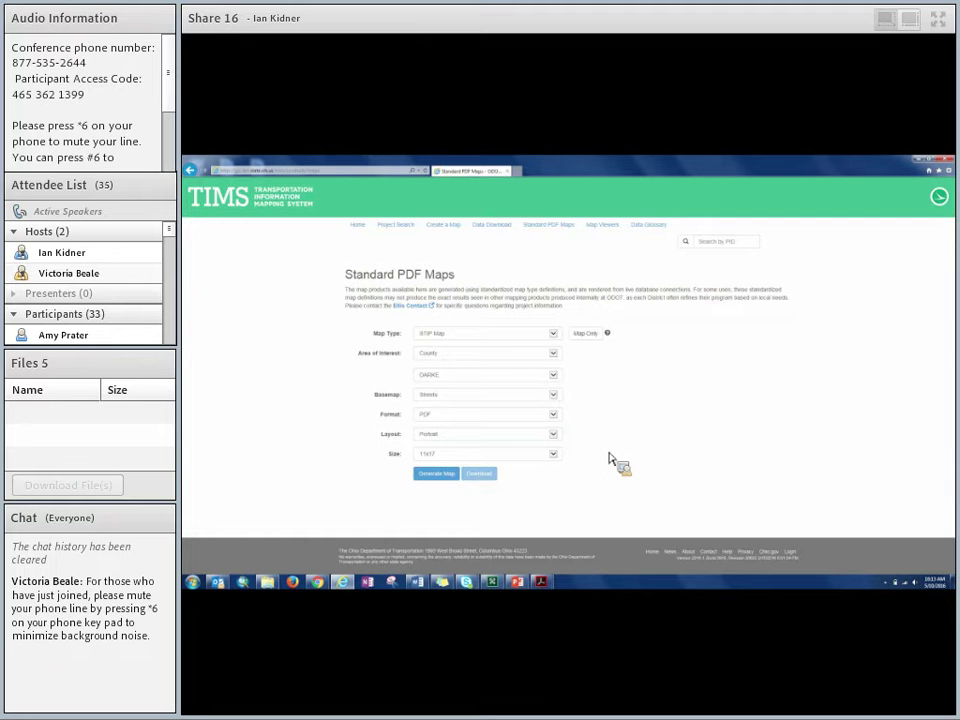
pyautogui.click(555, 456)
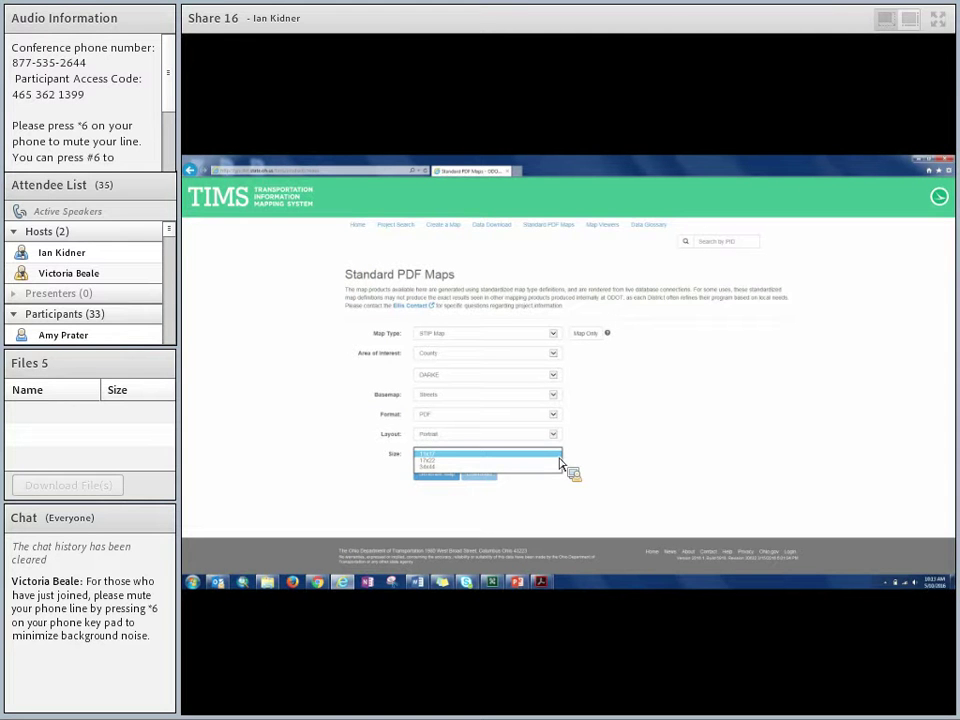
pyautogui.click(428, 455)
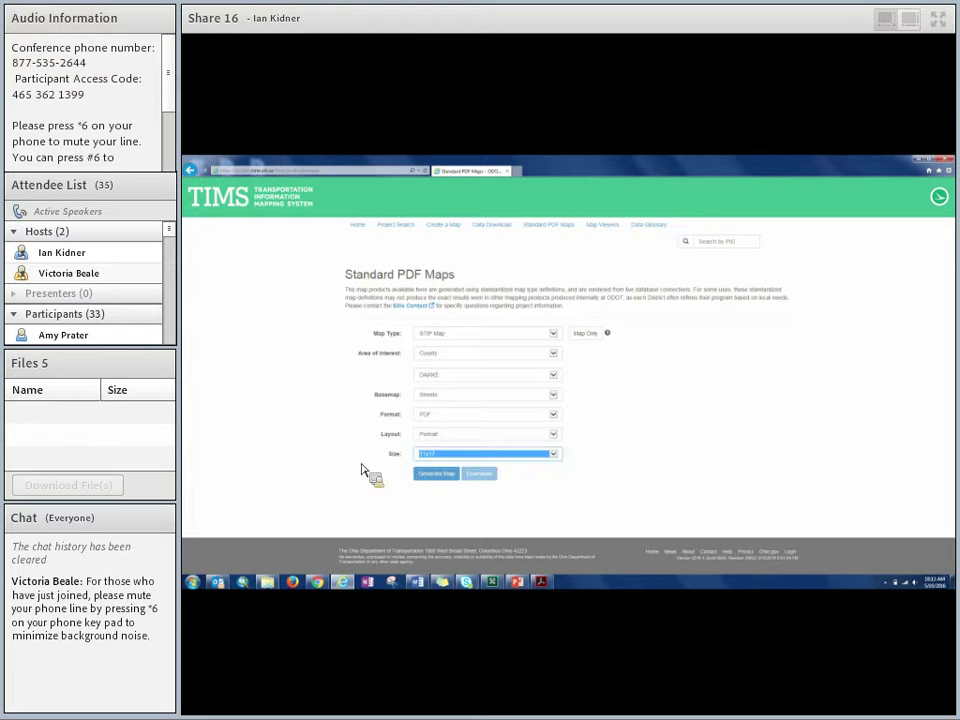
pyautogui.click(440, 475)
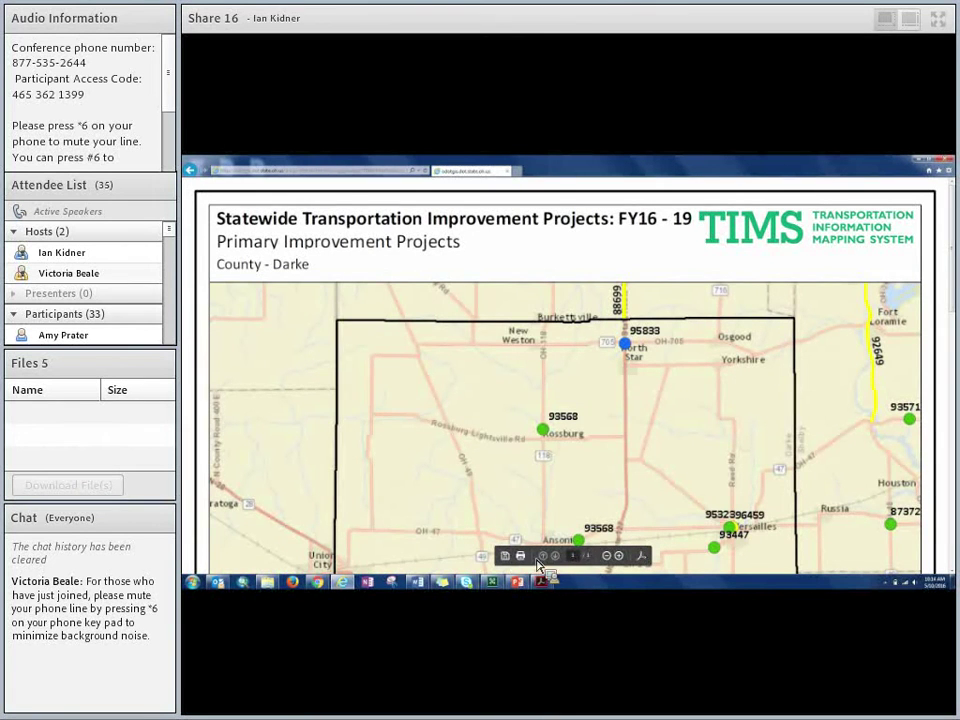
# - Examine the generated Darke County improvement projects map at full-county scale, including the county name in its title block
pyautogui.click(607, 556)
pyautogui.click(609, 558)
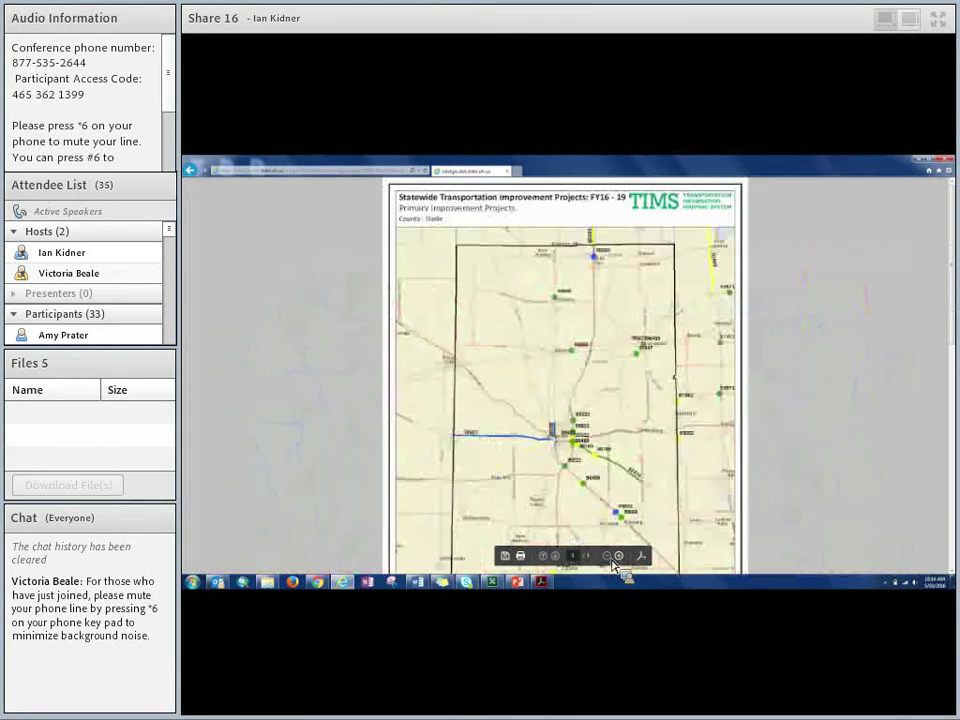
pyautogui.click(609, 557)
pyautogui.scroll(-1, 643, 408)
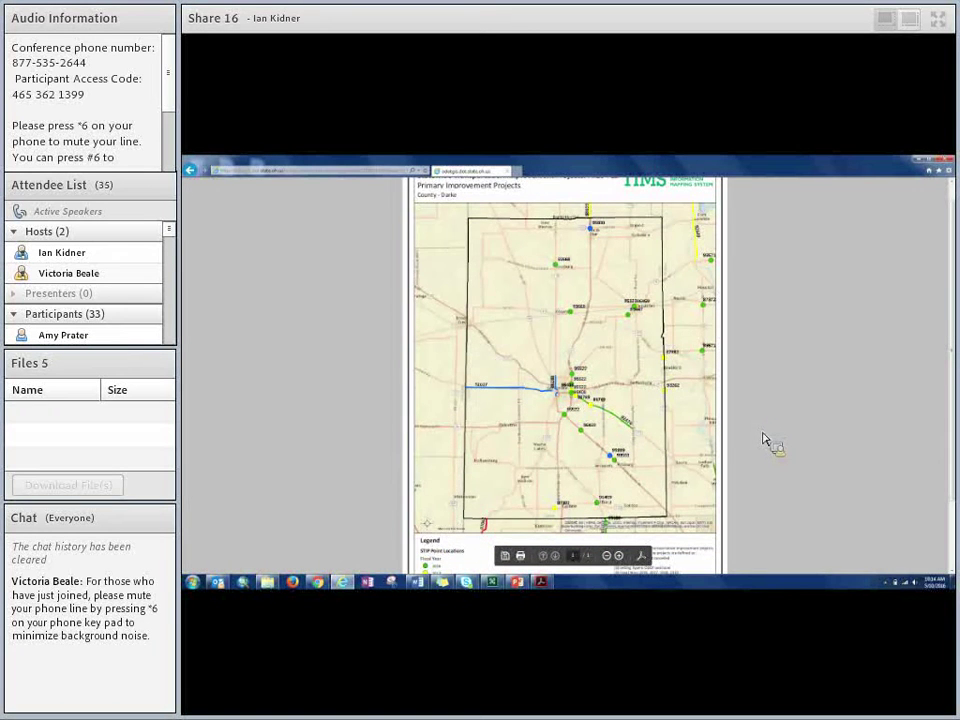
pyautogui.scroll(1, 763, 440)
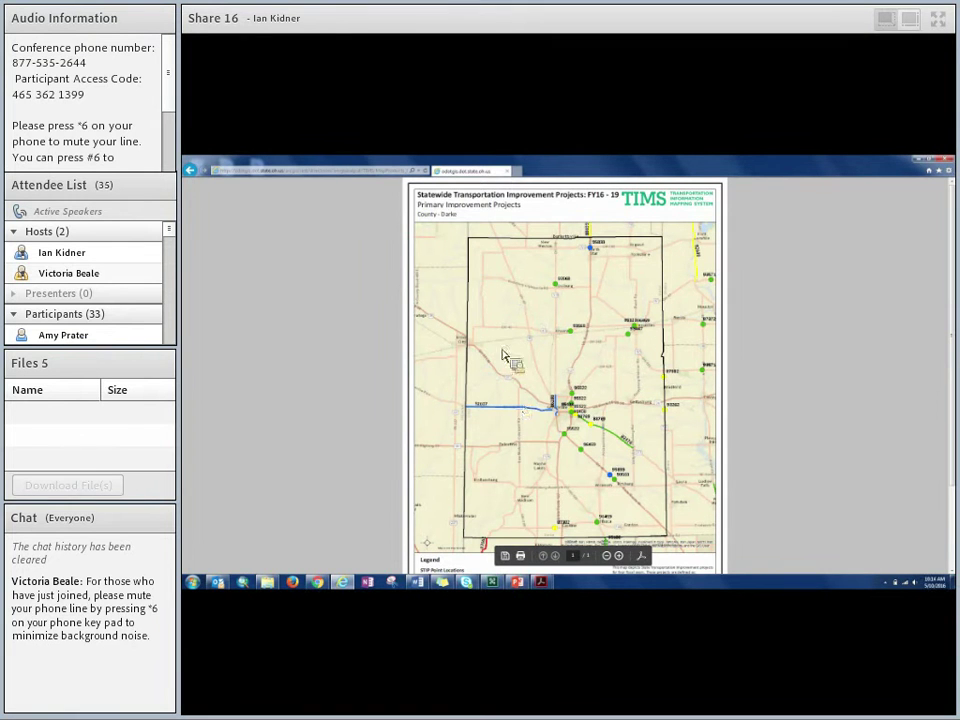
pyautogui.tripleClick(420, 222)
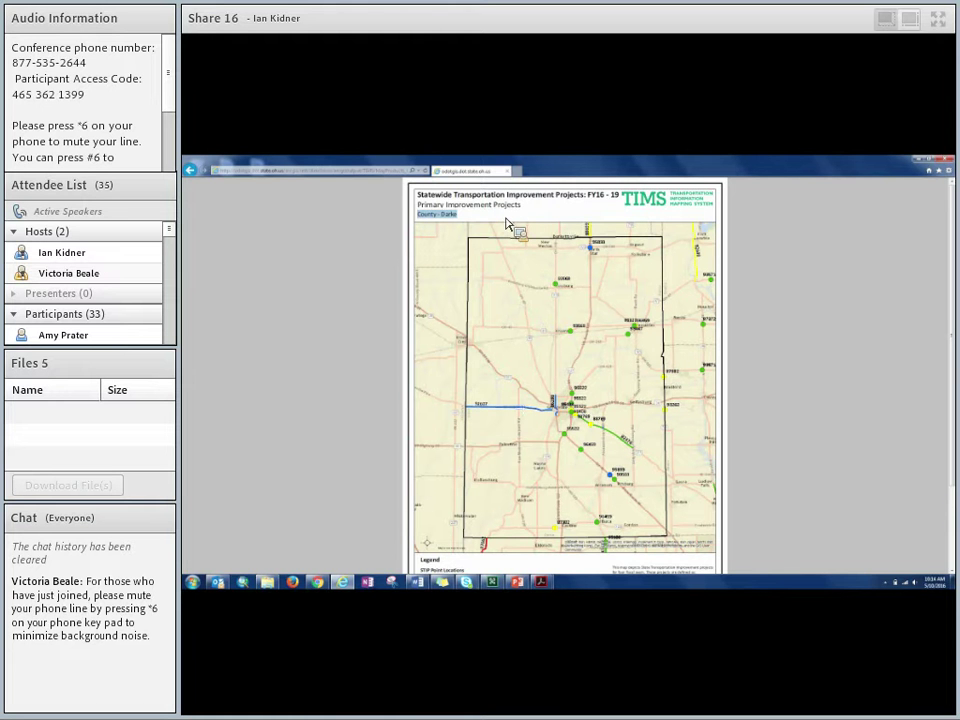
# - Examine the map's legend, project definition notes and generation date, and return to the projects plotted across the county
pyautogui.scroll(-3, 715, 303)
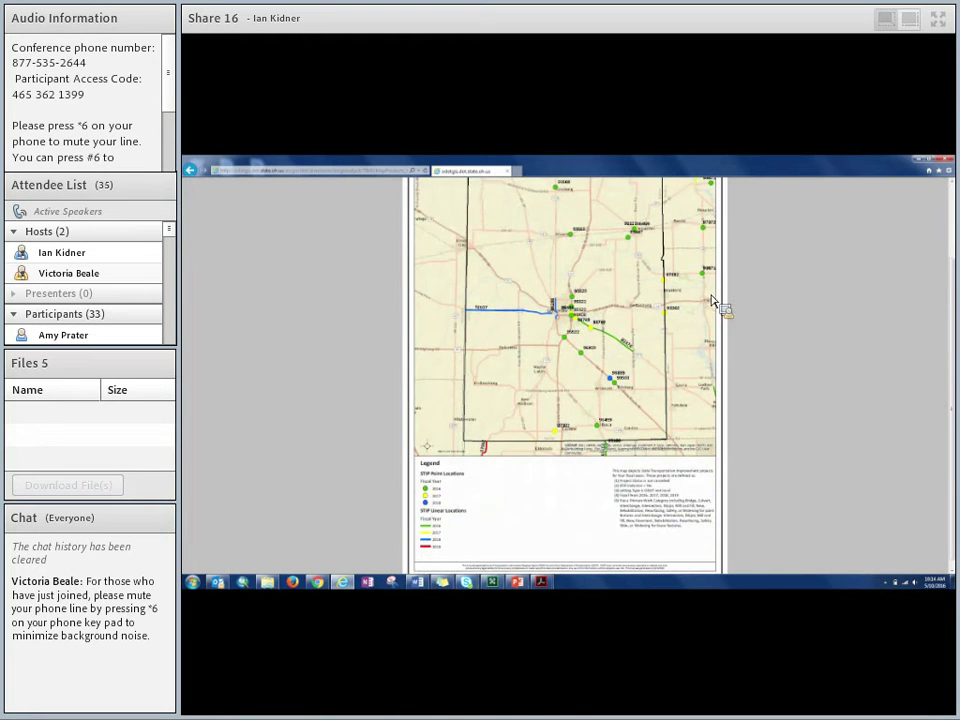
pyautogui.moveTo(619, 463); pyautogui.dragTo(670, 532)
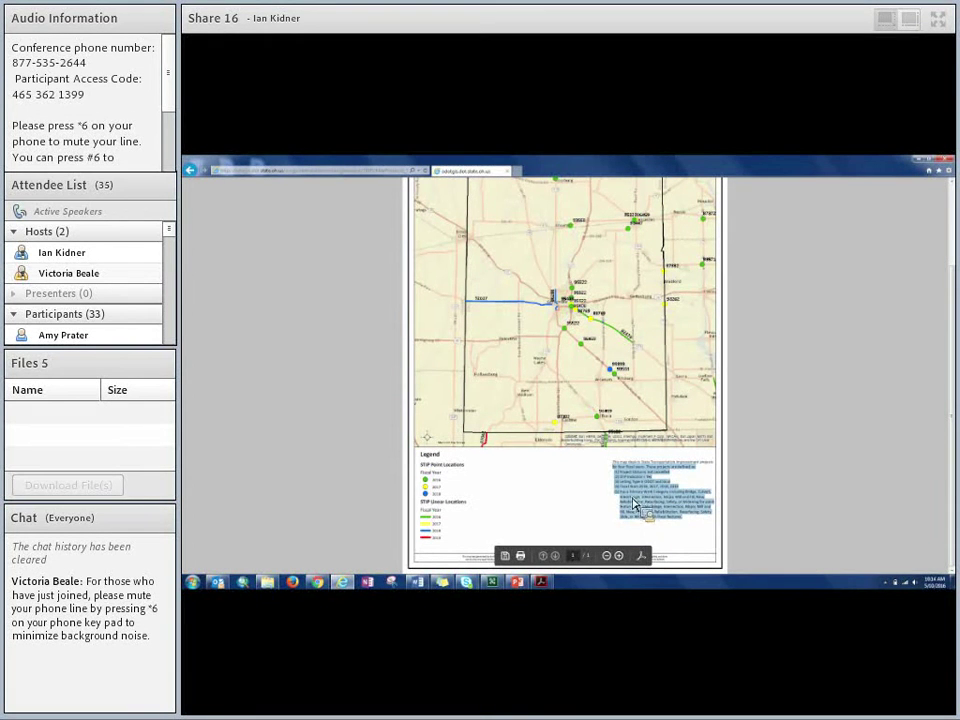
pyautogui.click(643, 492)
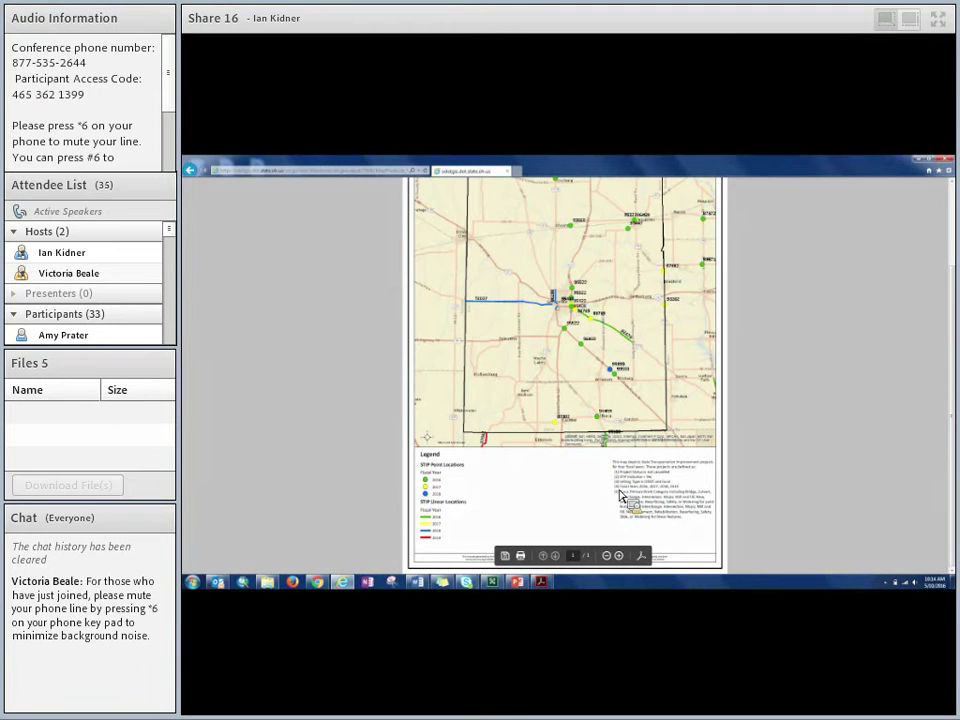
pyautogui.click(619, 556)
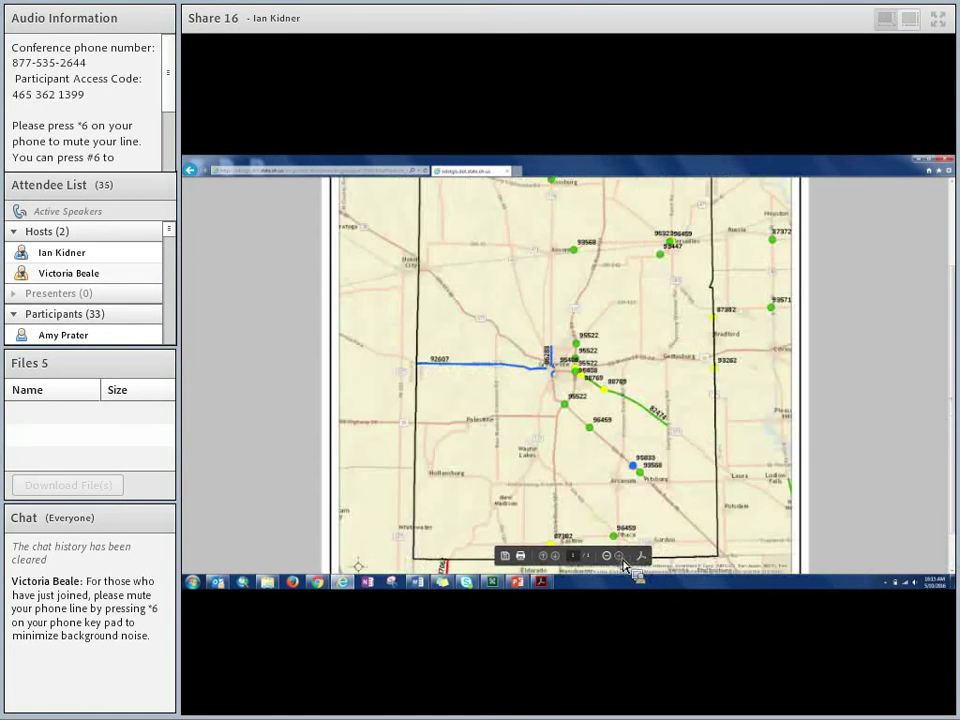
pyautogui.scroll(-3, 663, 507)
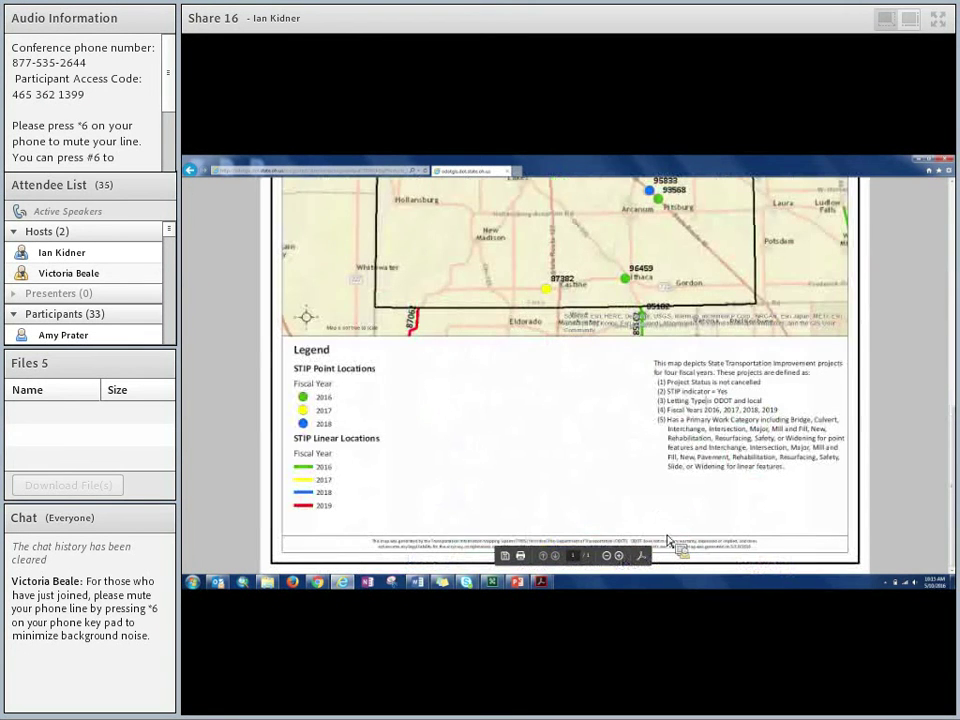
pyautogui.moveTo(748, 553); pyautogui.dragTo(693, 551)
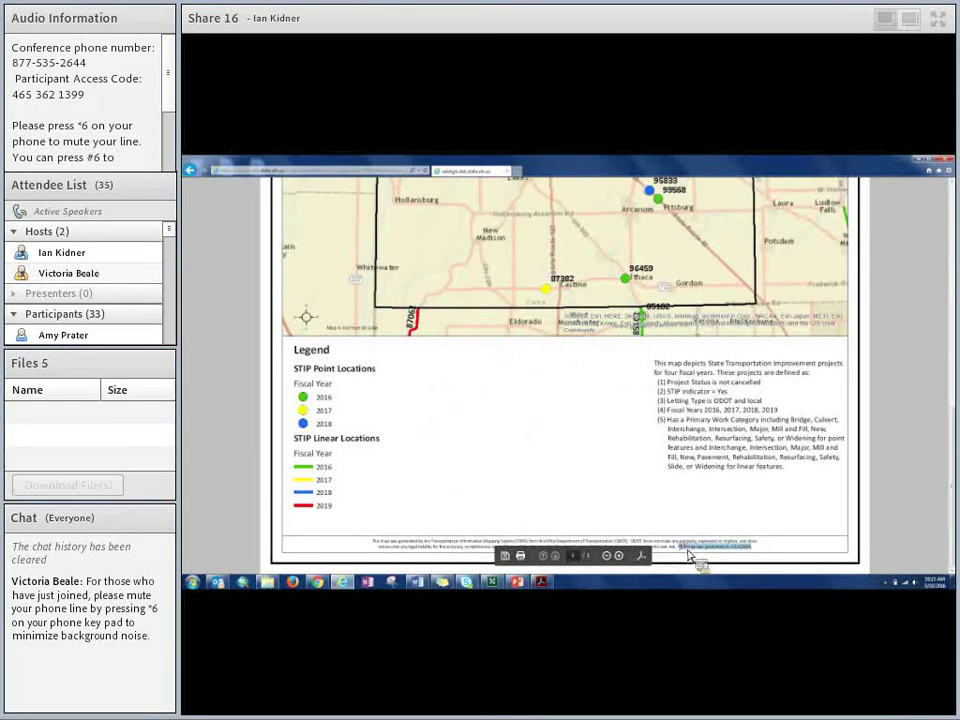
pyautogui.click(797, 547)
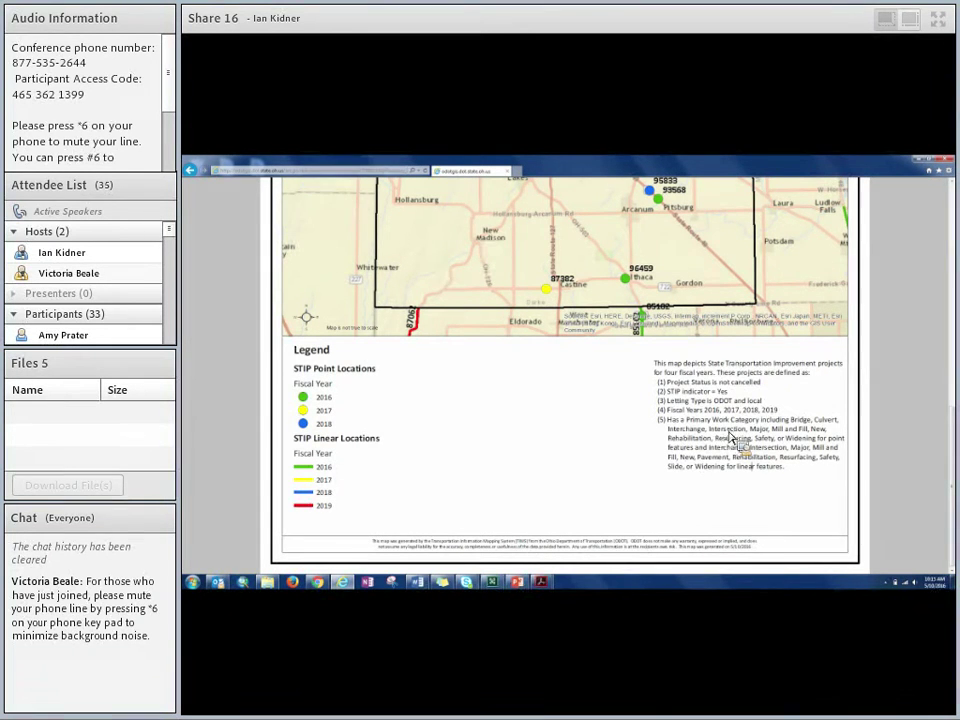
pyautogui.scroll(2, 640, 420)
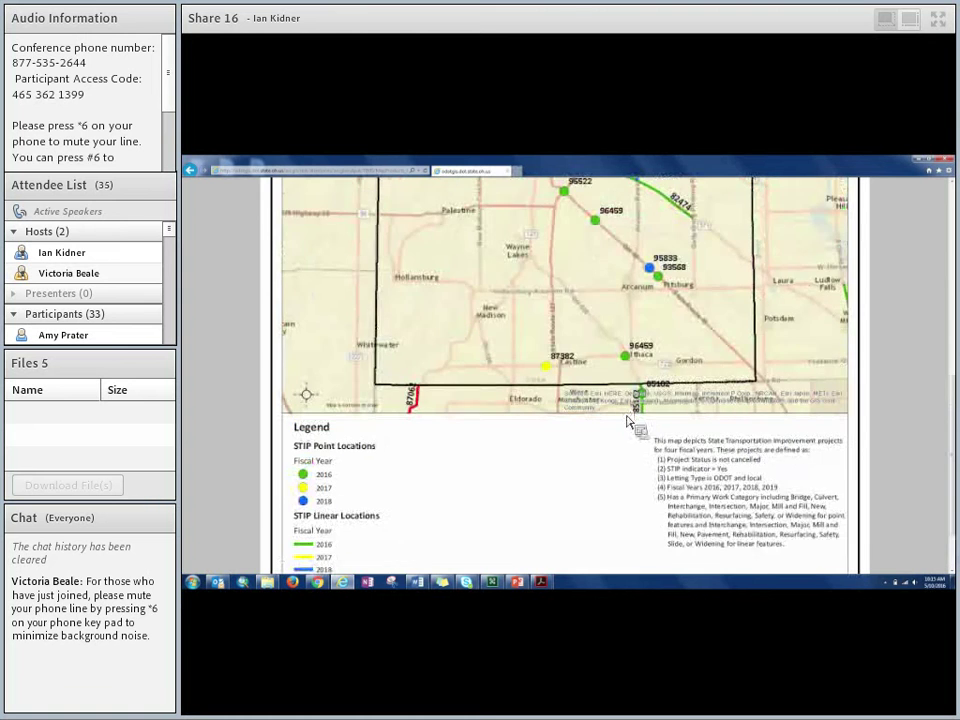
pyautogui.scroll(4, 627, 422)
pyautogui.scroll(2, 627, 421)
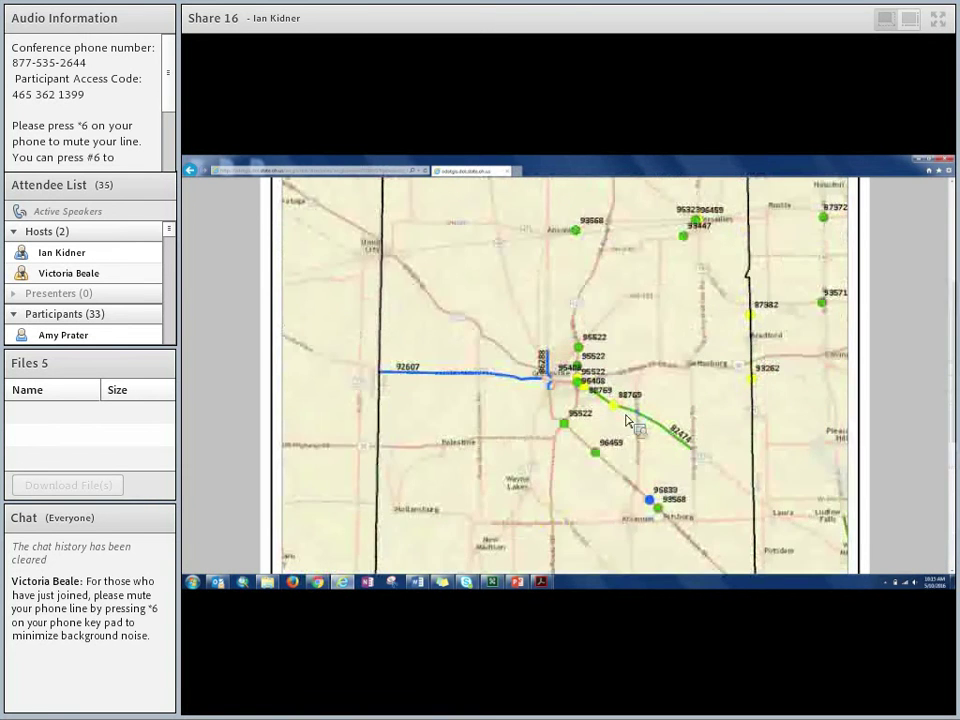
pyautogui.scroll(3, 627, 421)
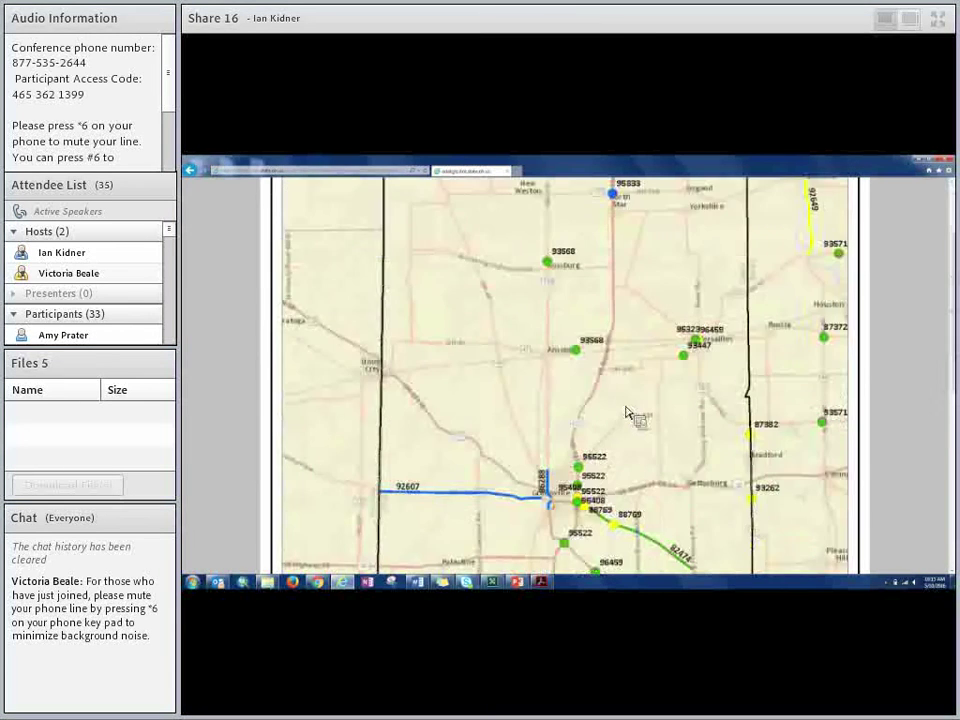
# - Examine the project locations across the Darke County map against the legend and project definitions, and return to the map title
pyautogui.scroll(-8, 717, 487)
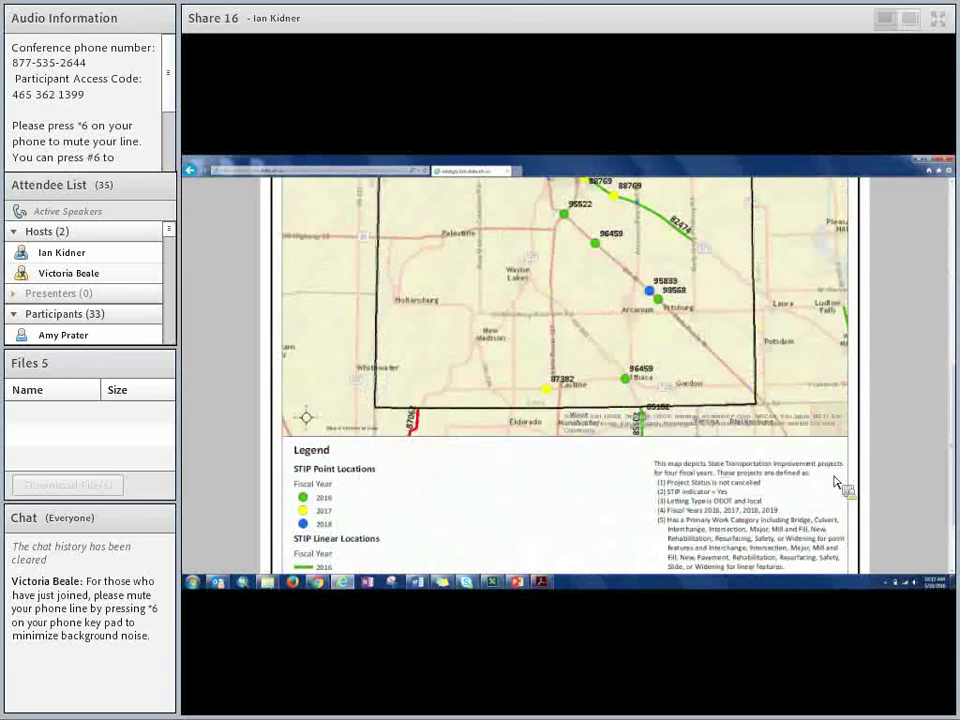
pyautogui.scroll(-10, 867, 490)
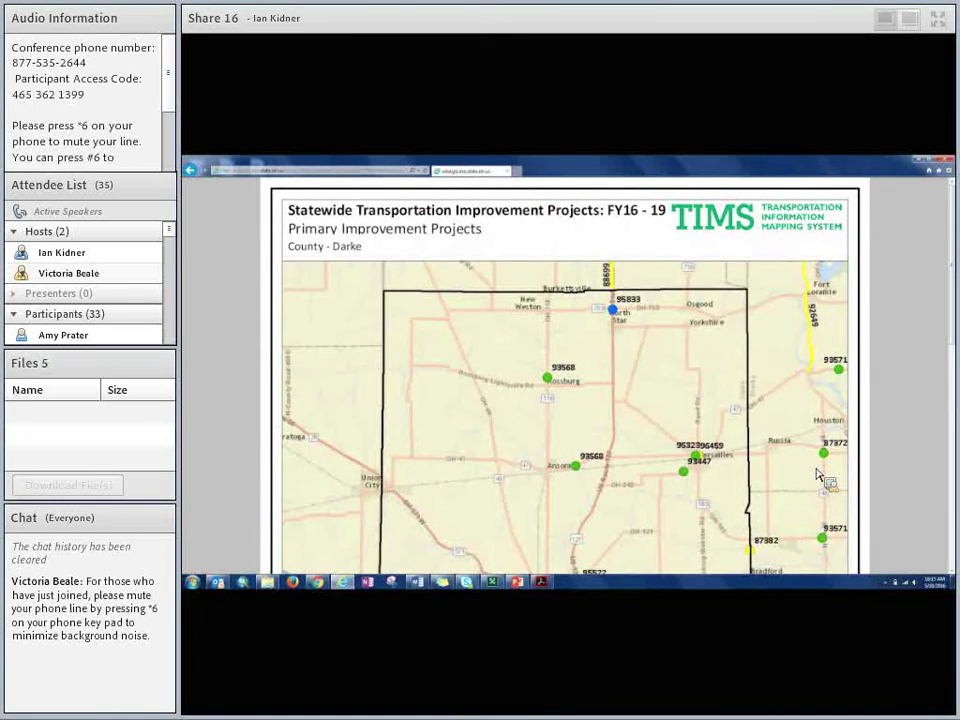
pyautogui.scroll(-3, 818, 476)
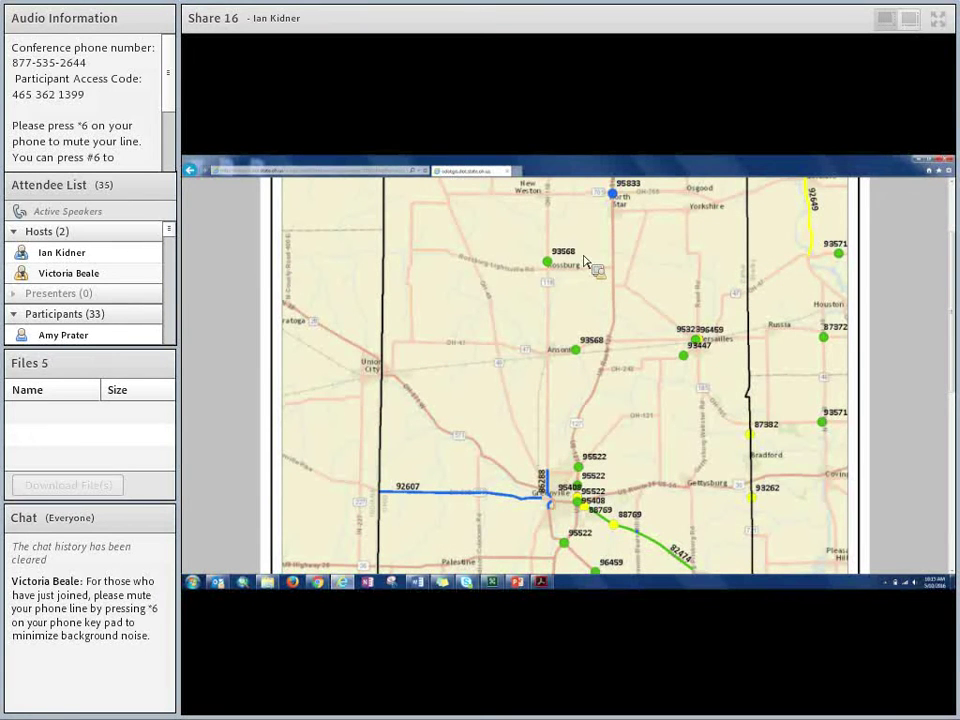
pyautogui.scroll(-6, 563, 310)
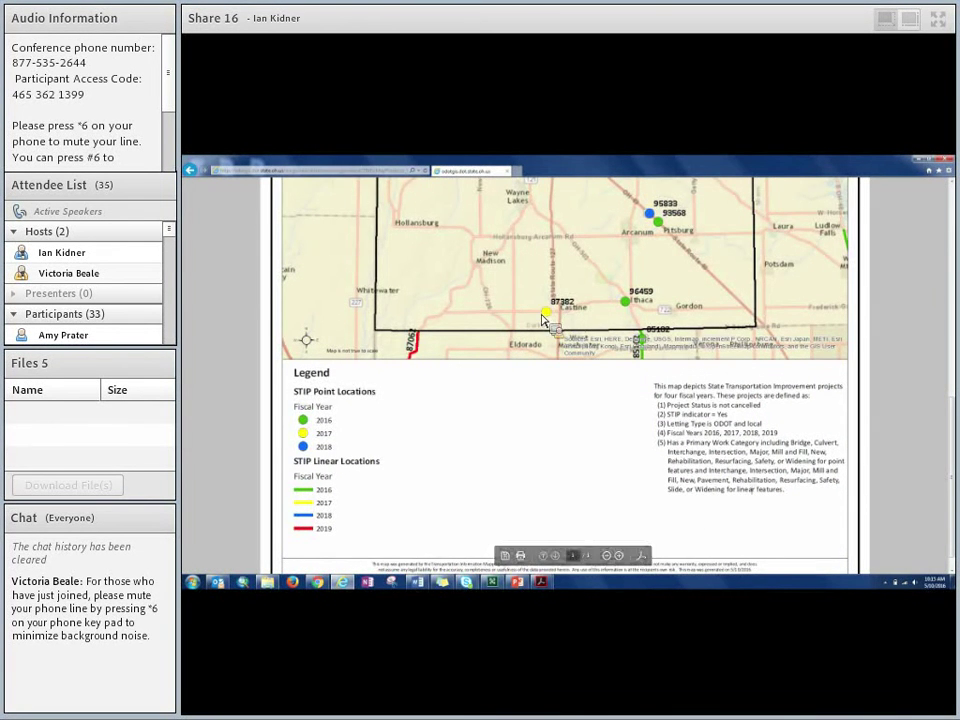
pyautogui.scroll(2, 460, 320)
pyautogui.scroll(3, 462, 320)
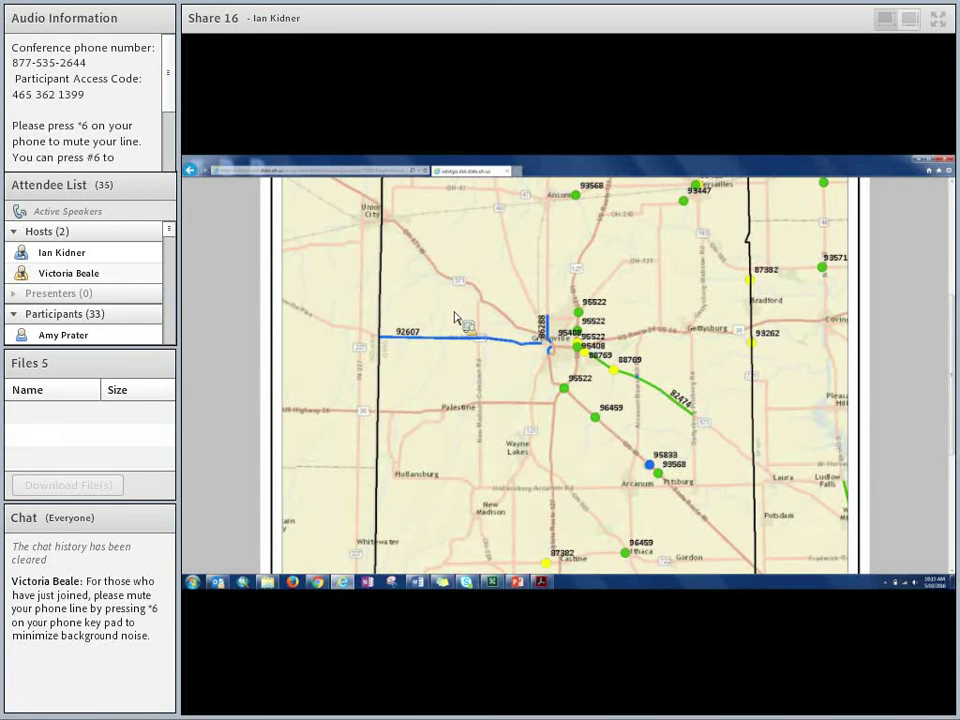
pyautogui.scroll(2, 452, 318)
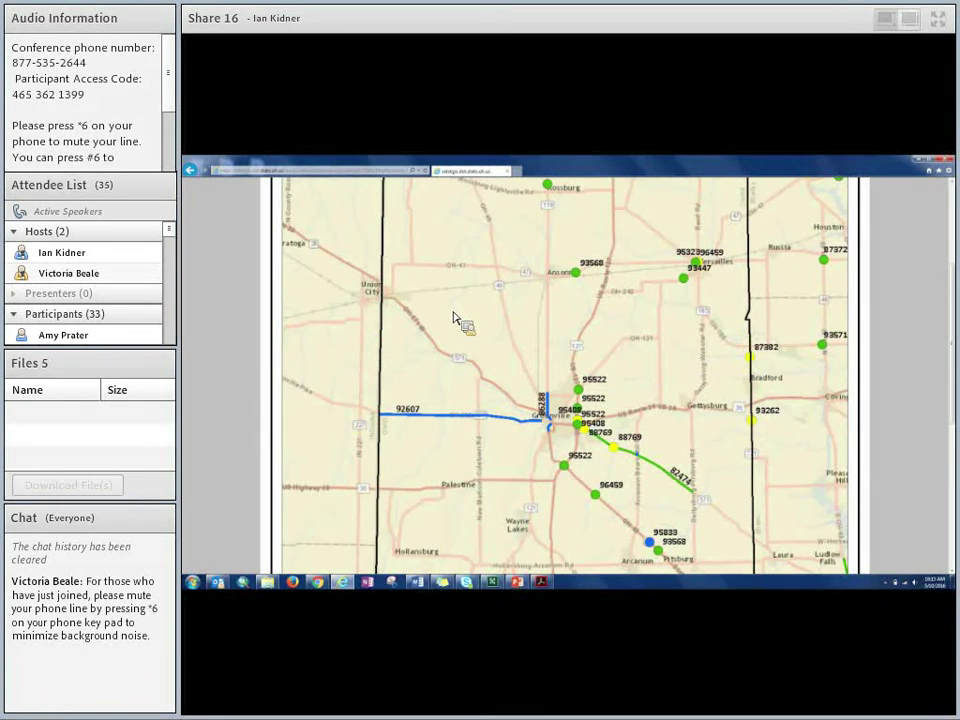
pyautogui.scroll(2, 497, 318)
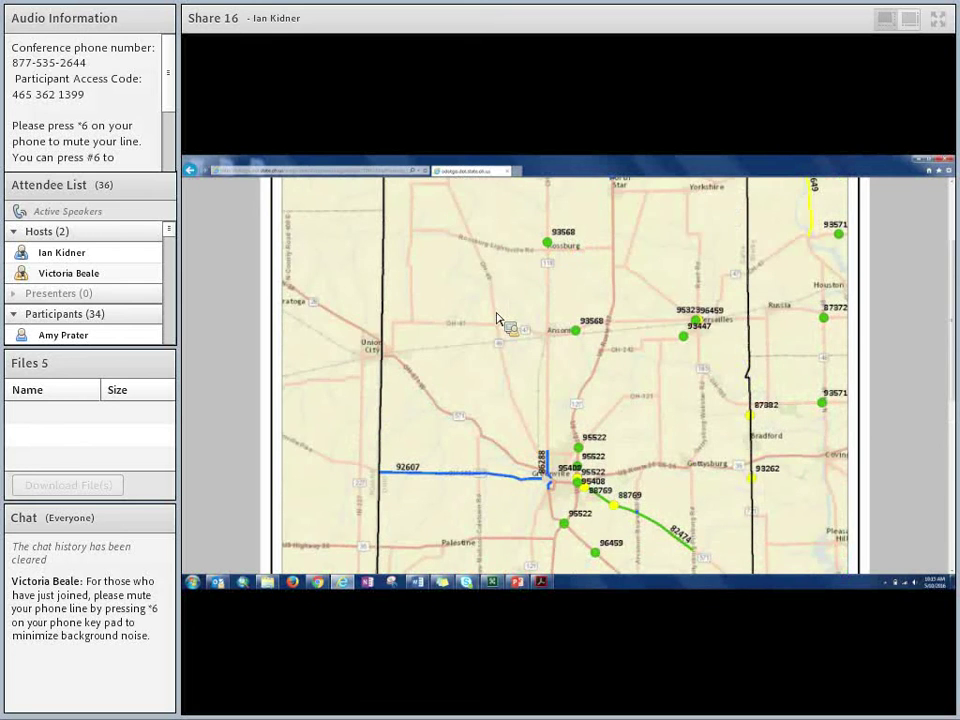
pyautogui.scroll(2, 497, 318)
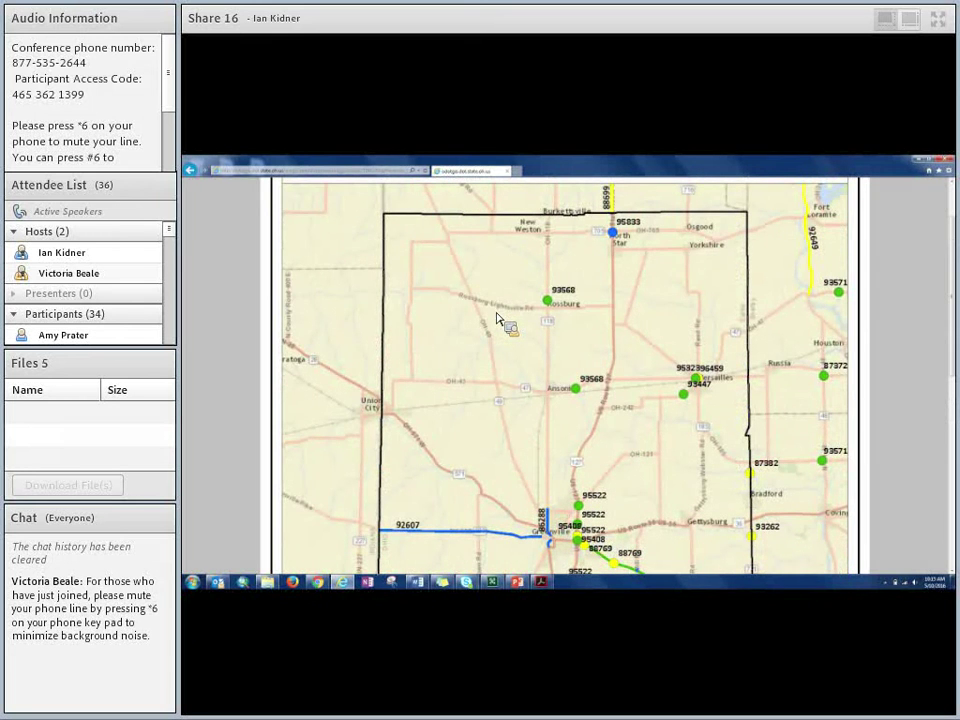
pyautogui.scroll(3, 497, 318)
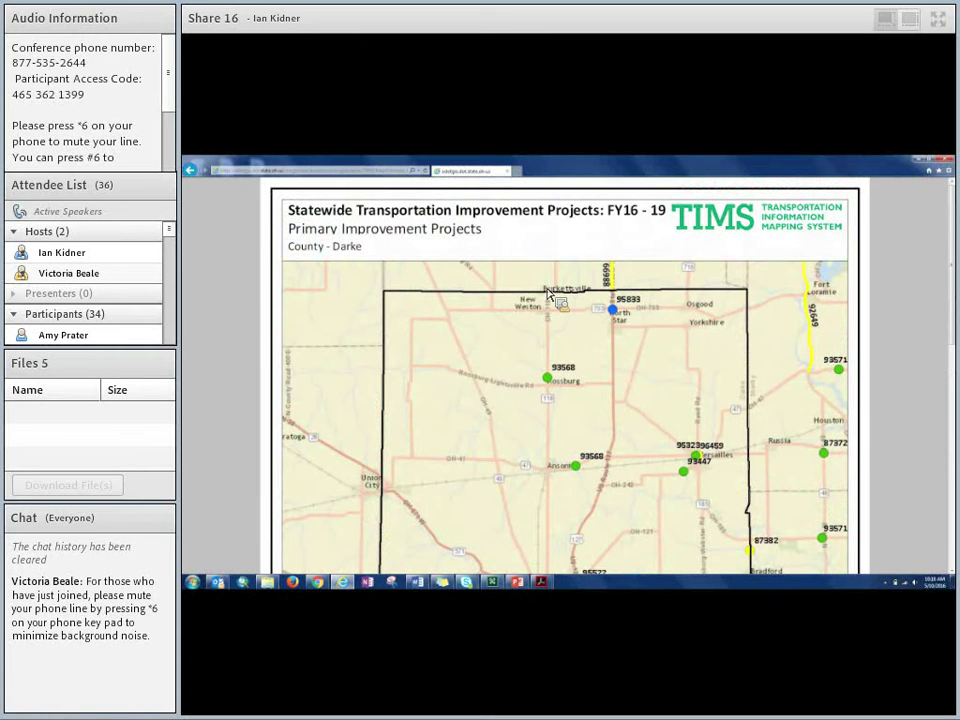
# - Leave the generated PDF map and open the Data Glossary, looking over its dataset search options and field listing
pyautogui.click(191, 170)
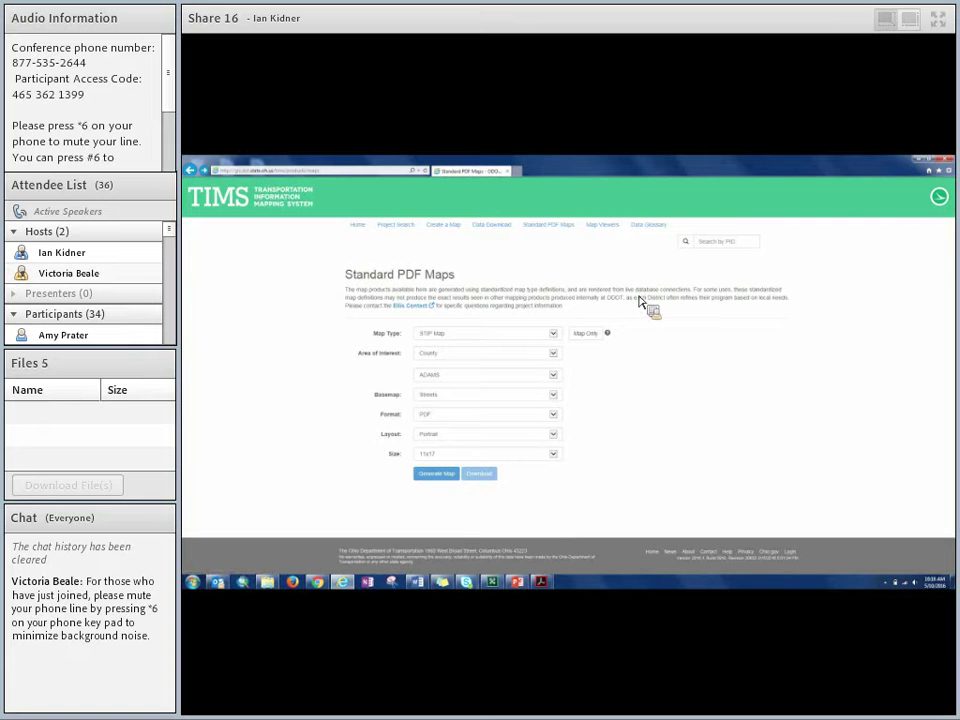
pyautogui.click(648, 226)
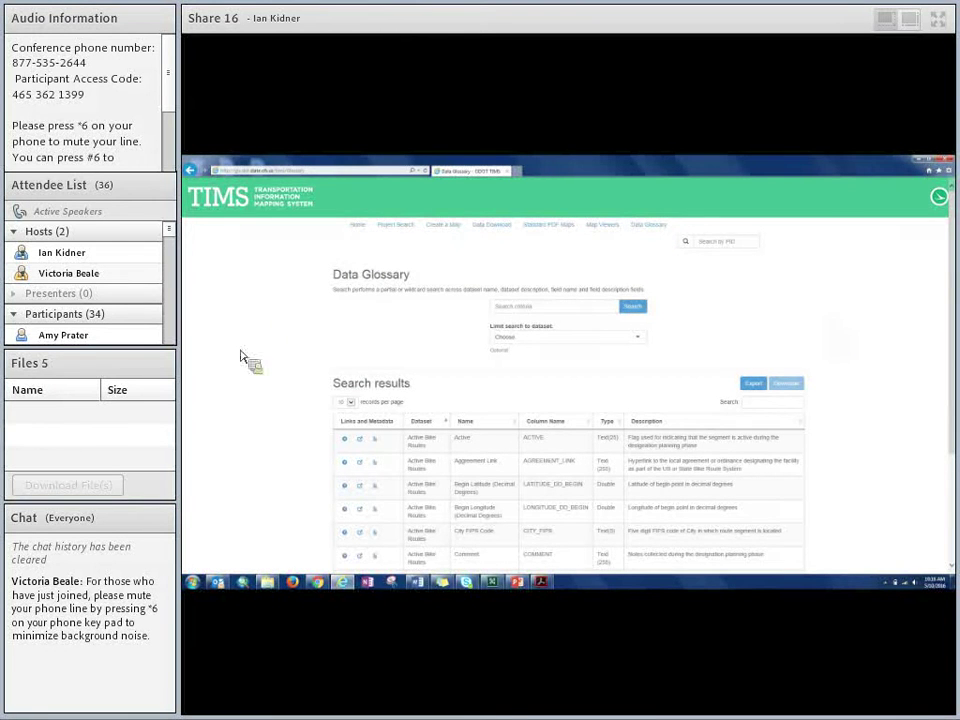
pyautogui.scroll(-2, 240, 357)
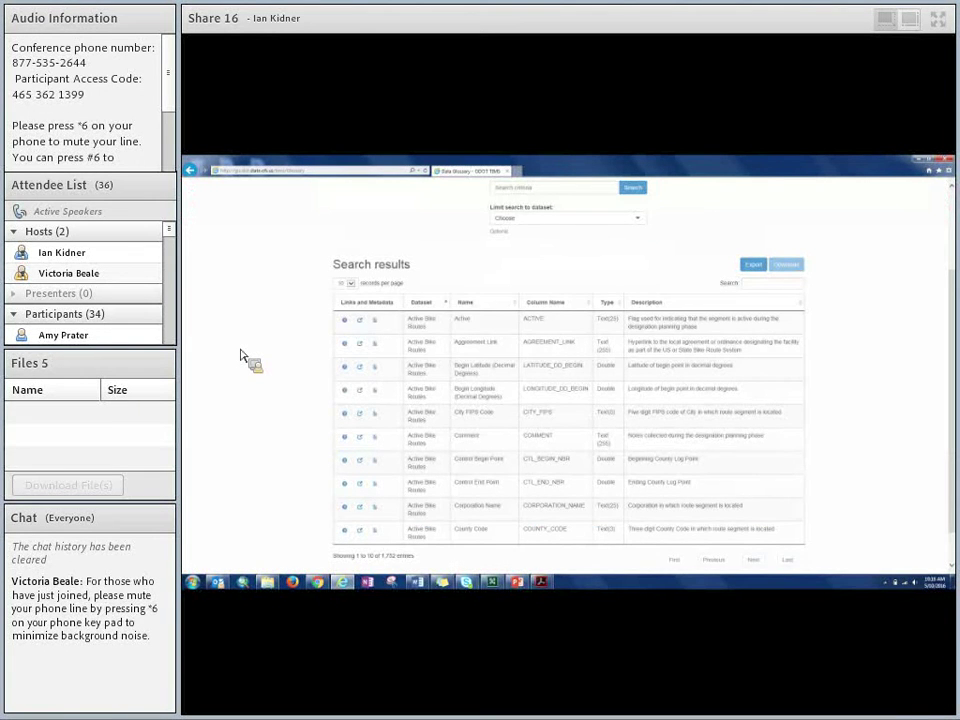
pyautogui.scroll(1, 240, 357)
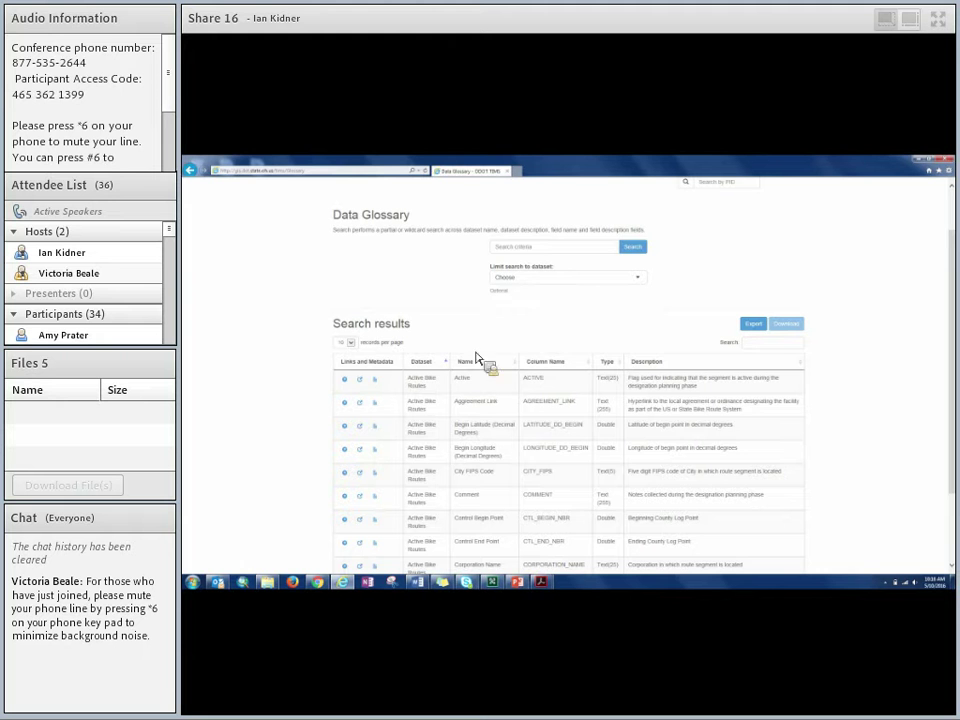
# - Limit the glossary search to the BMP Inventory dataset and show 50 records per page
pyautogui.click(632, 278)
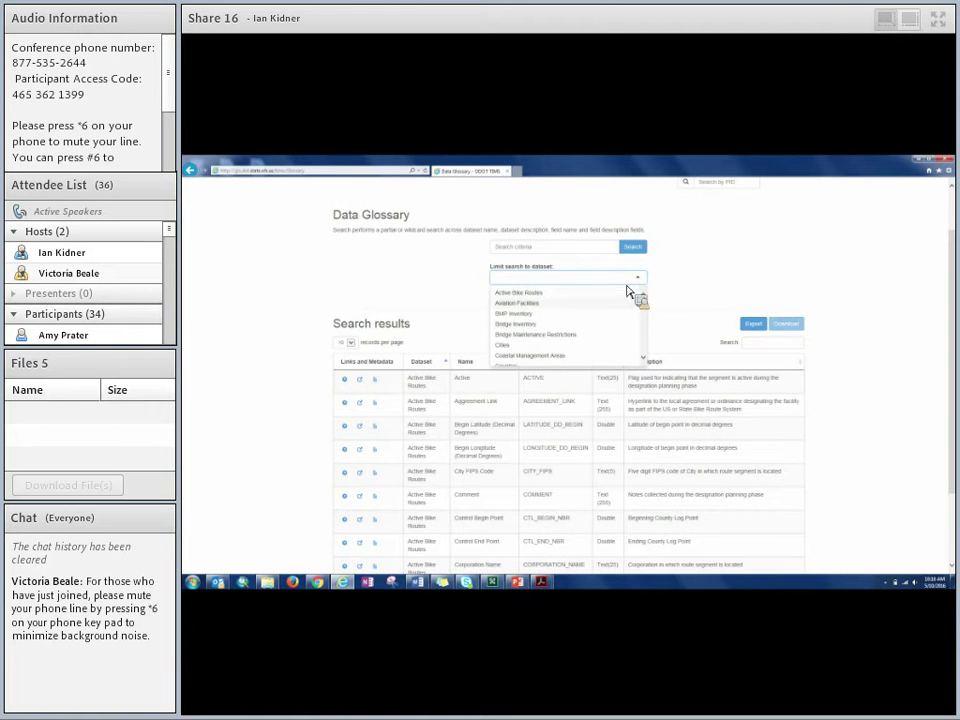
pyautogui.click(536, 314)
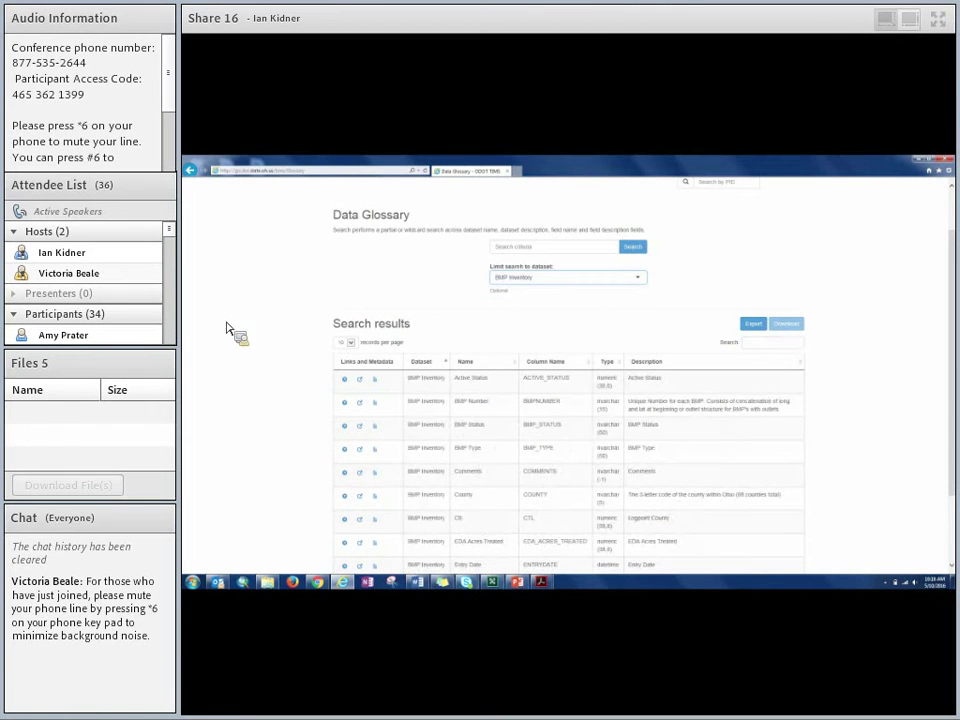
pyautogui.scroll(-2, 242, 339)
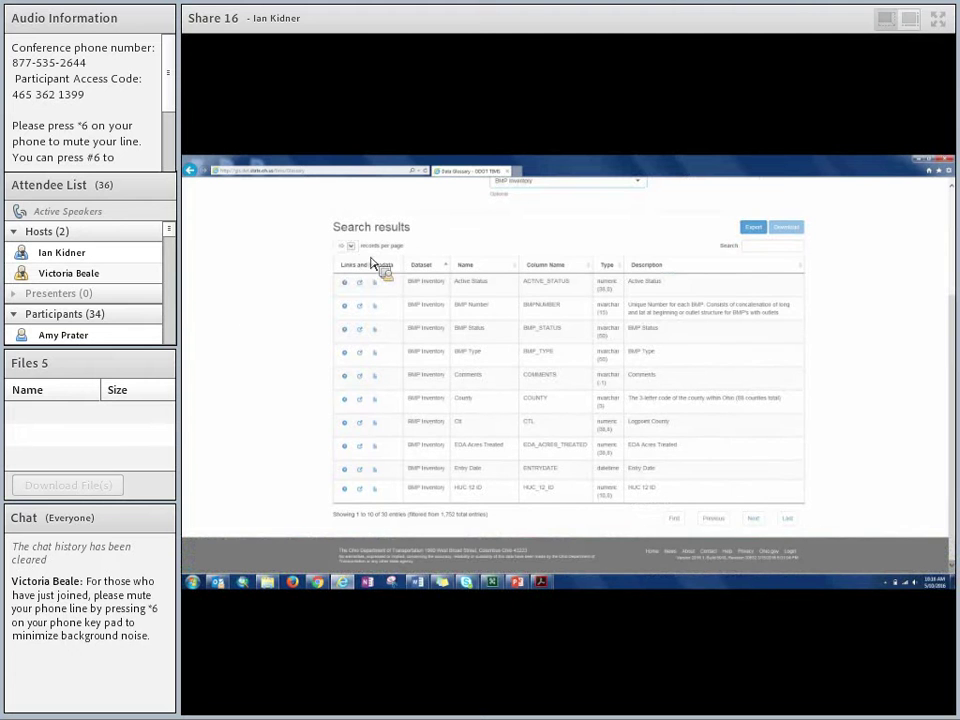
pyautogui.click(340, 264)
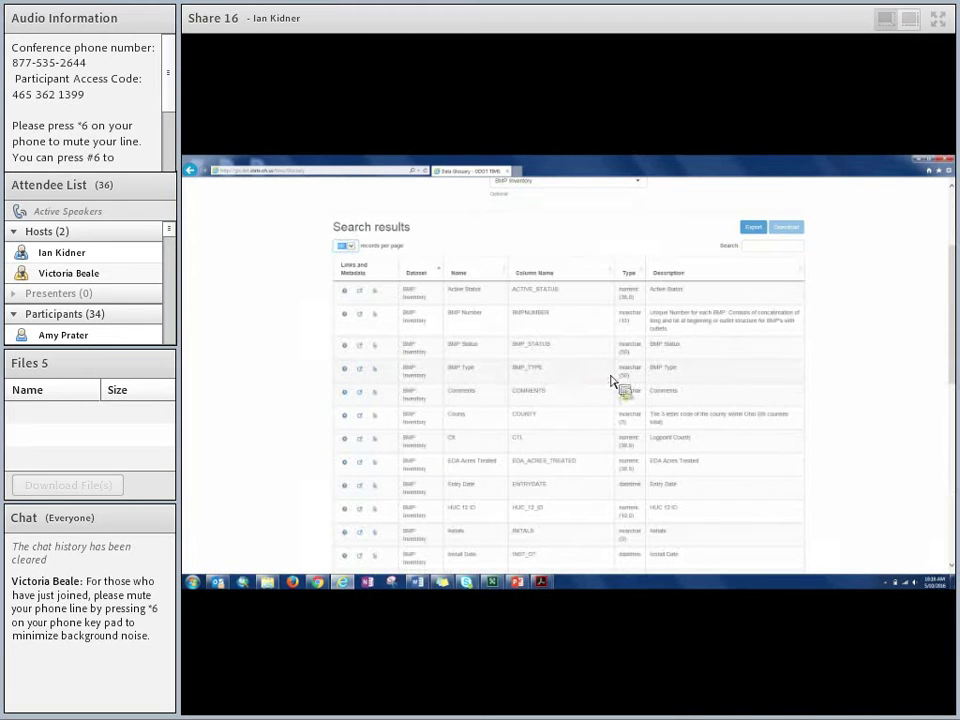
# - Examine the BMP Inventory fields, including their column names, data types and descriptions, through the end of the list
pyautogui.scroll(-5, 733, 401)
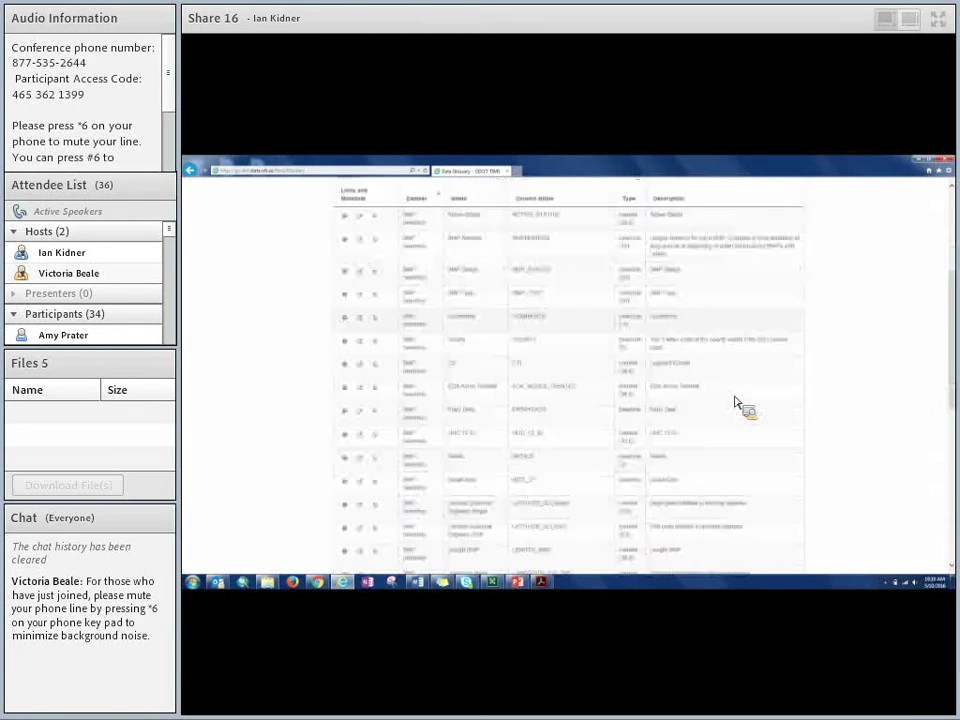
pyautogui.scroll(-2, 733, 401)
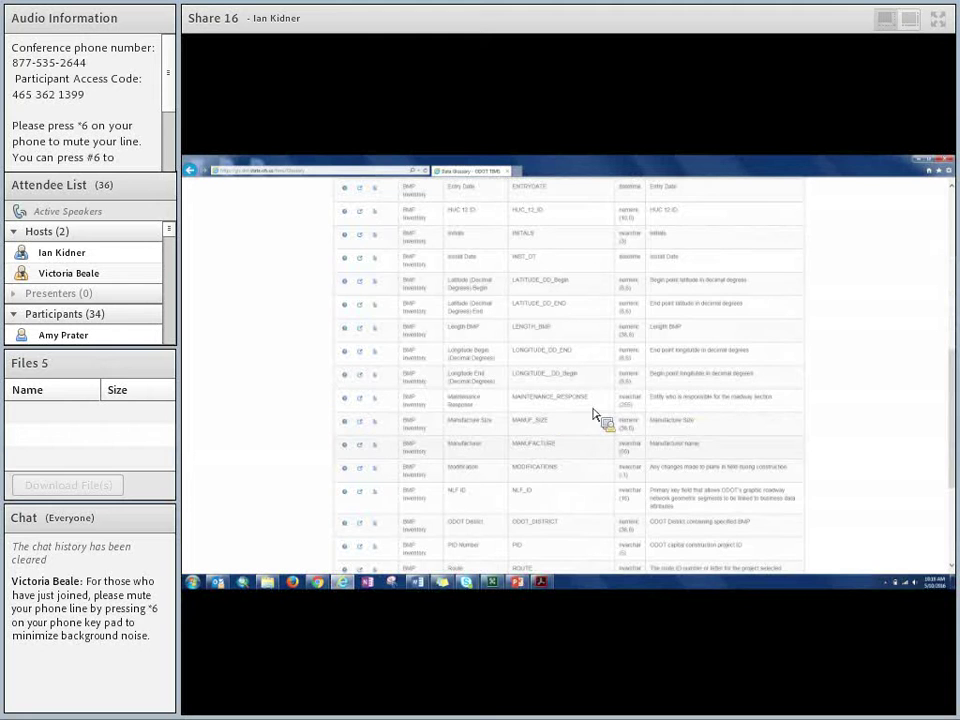
pyautogui.moveTo(648, 421); pyautogui.dragTo(703, 430)
pyautogui.click(549, 456)
pyautogui.moveTo(710, 450); pyautogui.dragTo(707, 465)
pyautogui.click(810, 472)
pyautogui.scroll(-5, 735, 452)
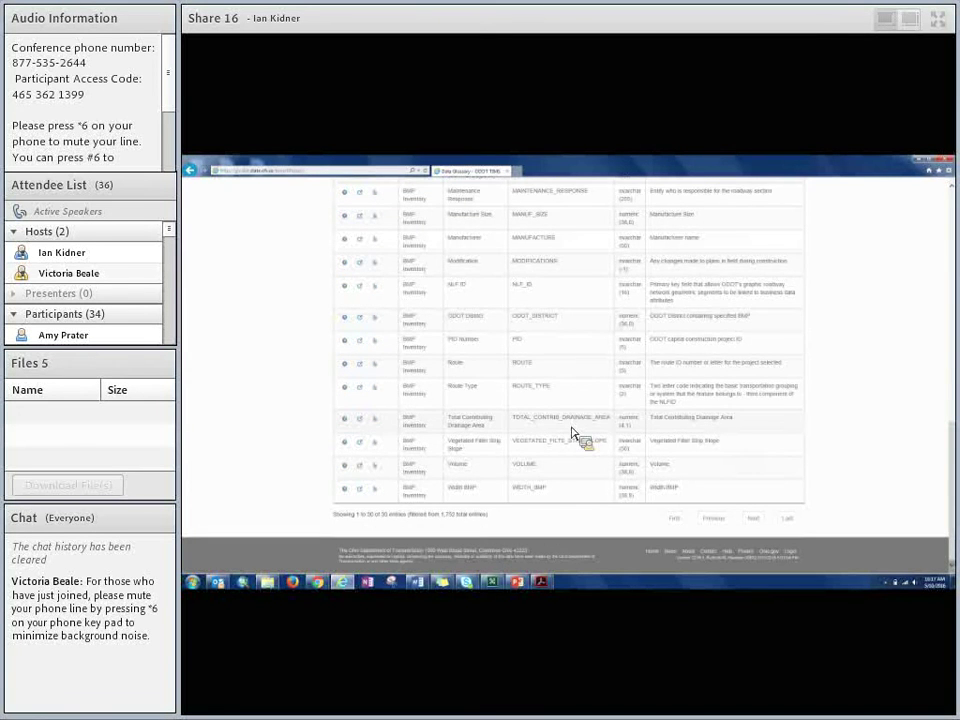
pyautogui.scroll(10, 572, 435)
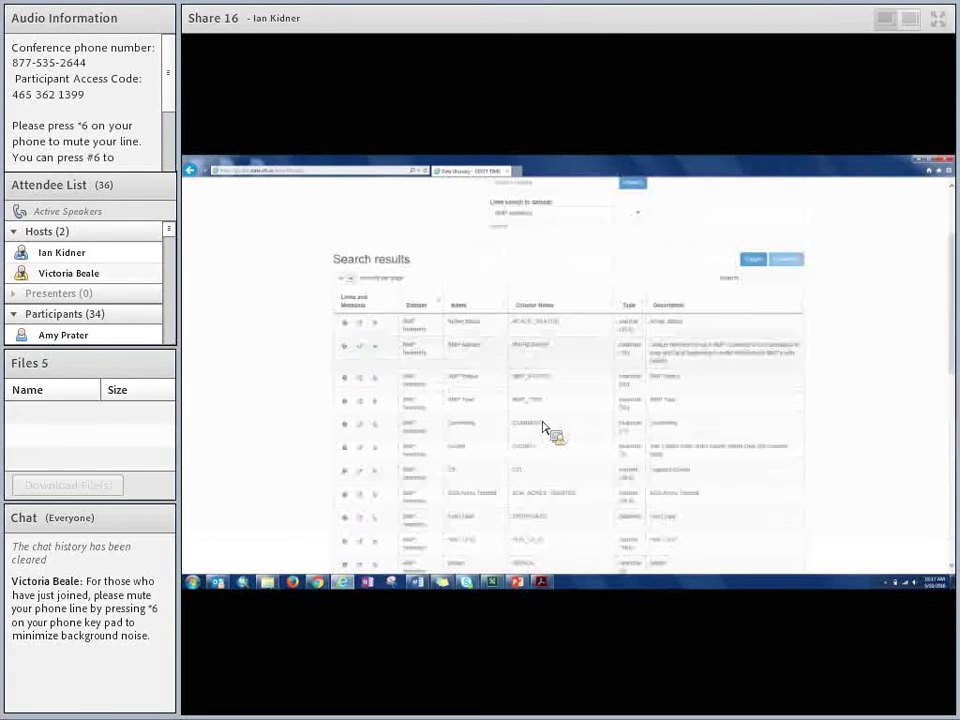
# - Open the BMP Inventory's linked Post Construction Storm Water BMP page, look through it, and return to the Data Glossary
pyautogui.moveTo(343, 297); pyautogui.dragTo(352, 305)
pyautogui.click(372, 316)
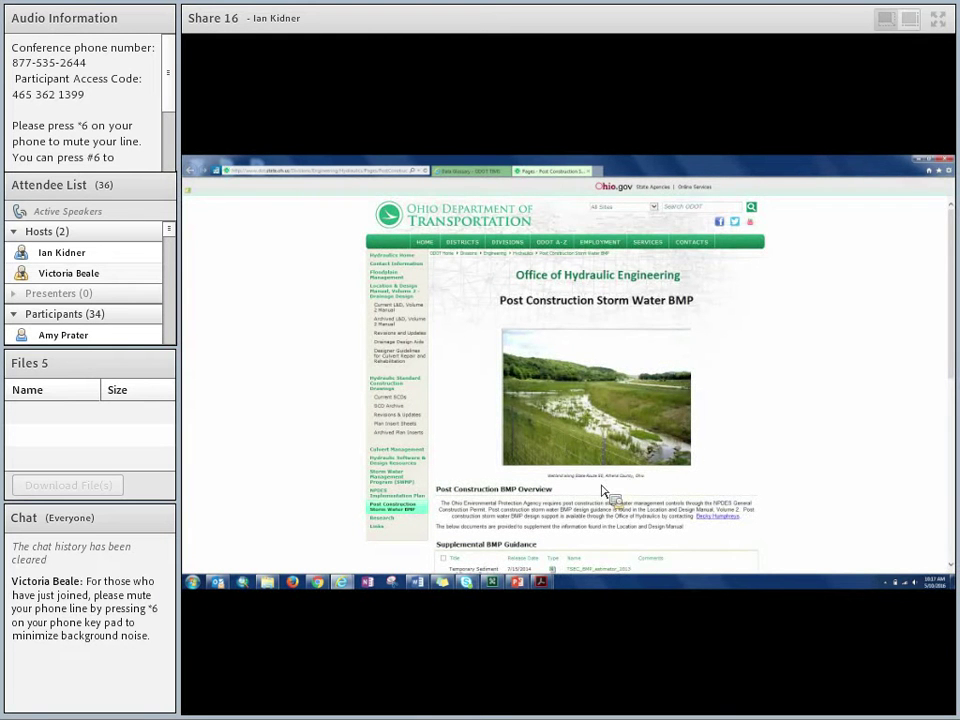
pyautogui.scroll(-3, 603, 490)
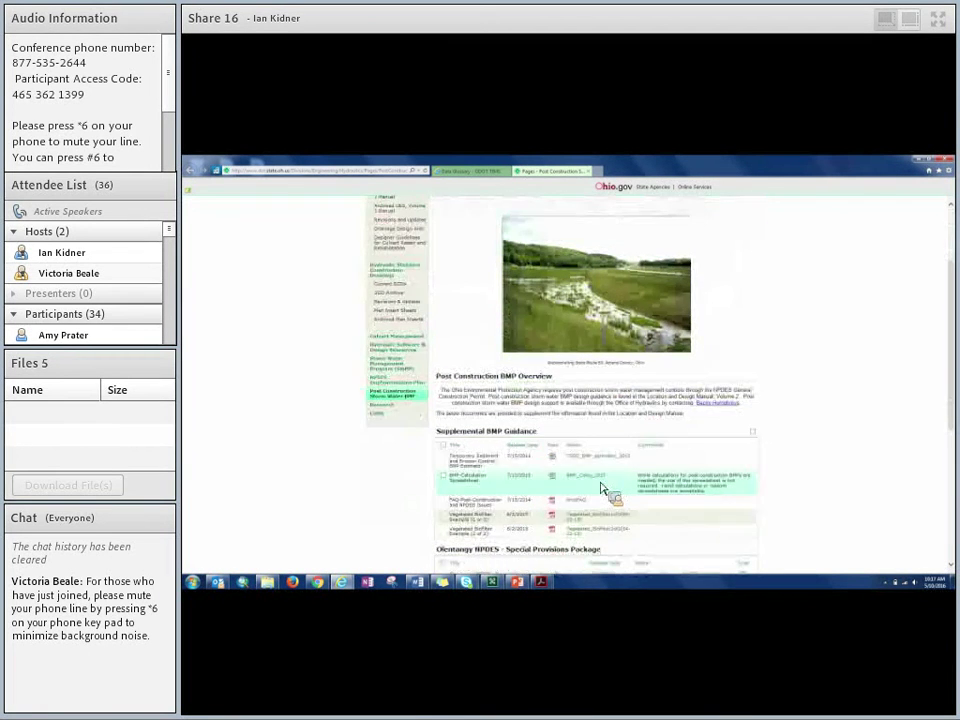
pyautogui.scroll(3, 600, 489)
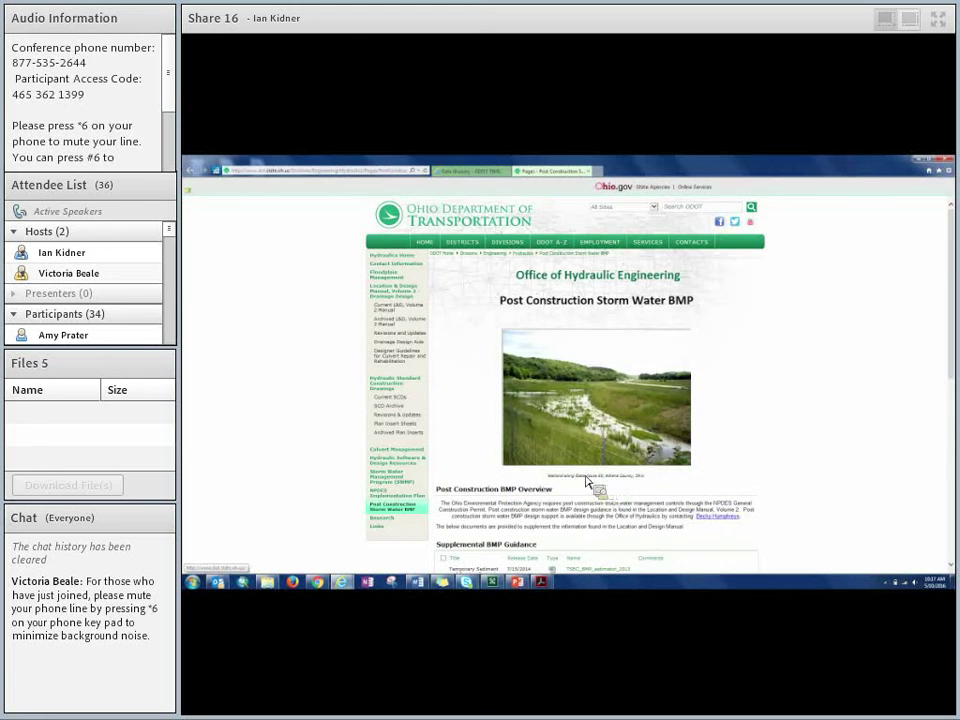
pyautogui.click(468, 176)
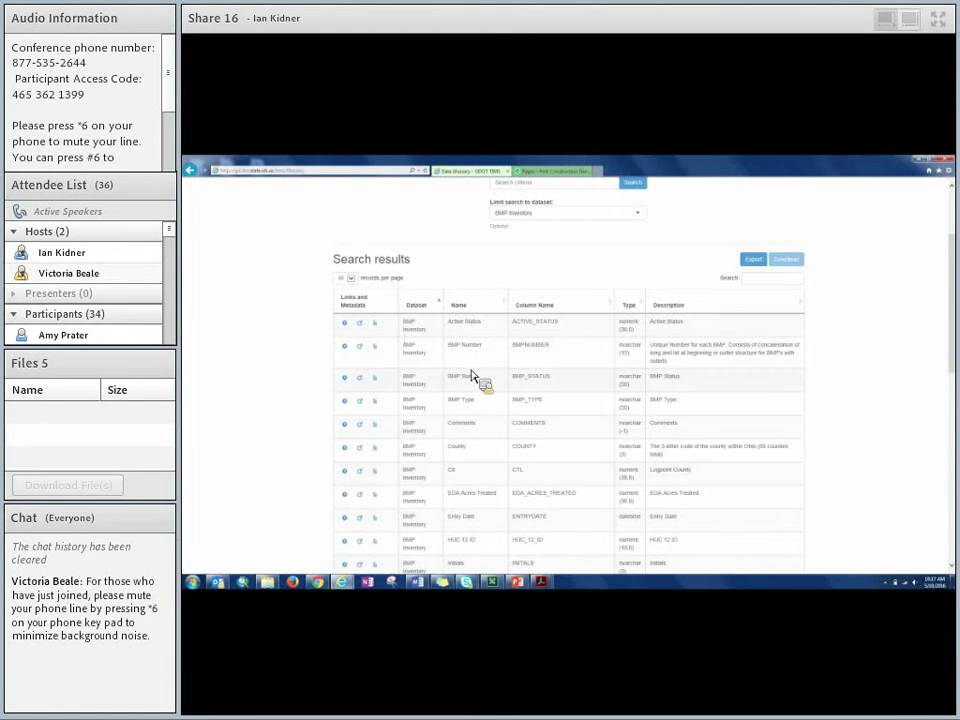
# - Review the glossary's export option and the list of filtered BMP Inventory records
pyautogui.scroll(3, 470, 380)
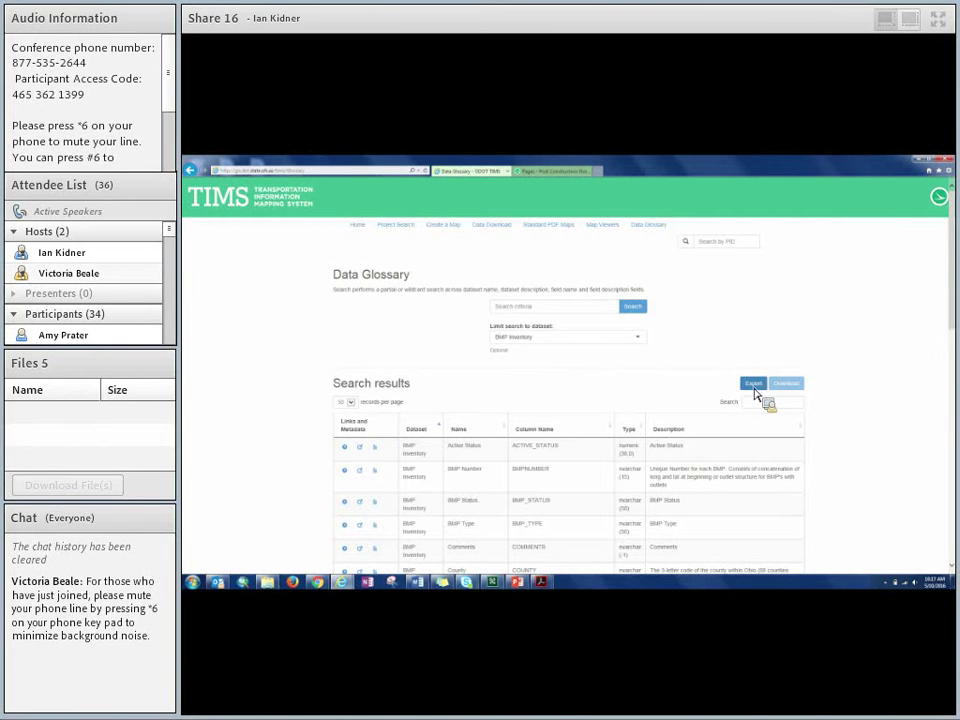
pyautogui.scroll(-5, 718, 488)
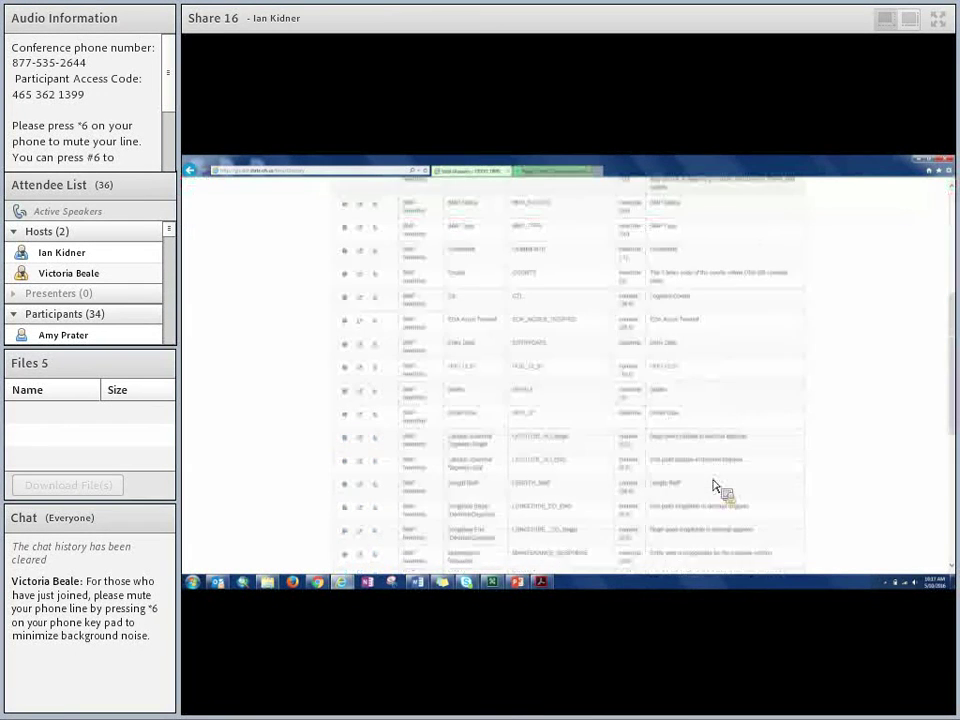
pyautogui.scroll(5, 716, 487)
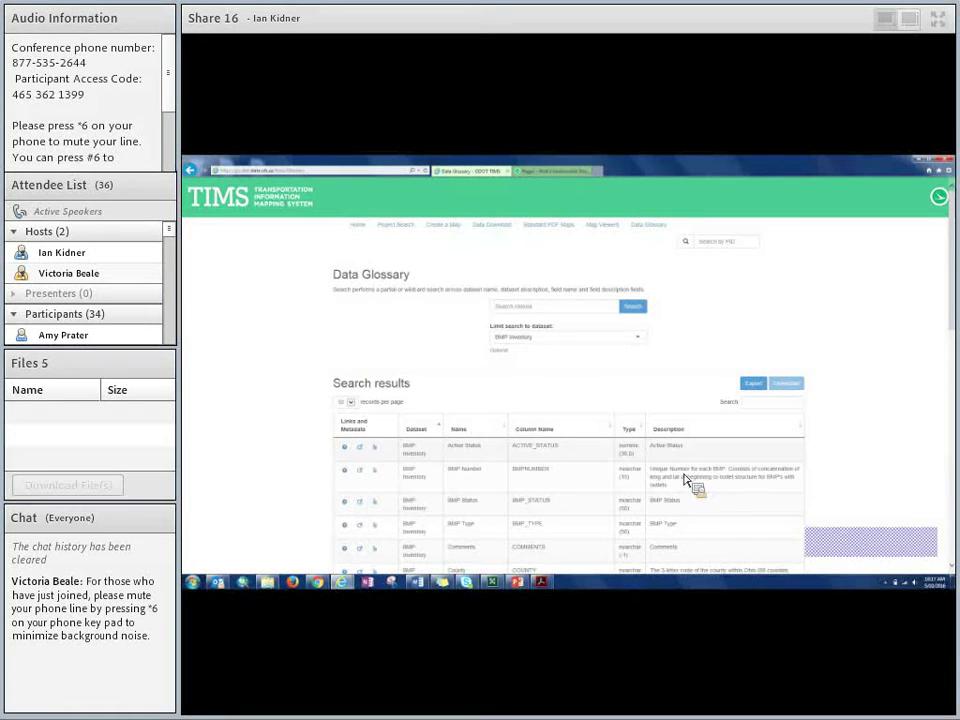
# - Return to the TIMS home page and open Create a Map
pyautogui.click(359, 230)
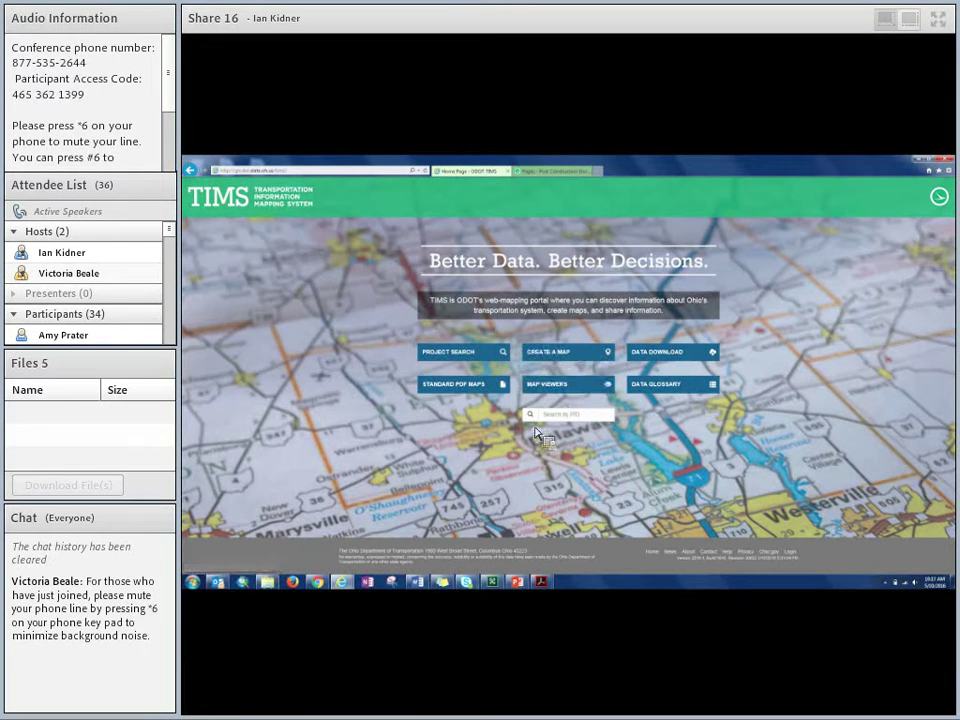
pyautogui.click(563, 361)
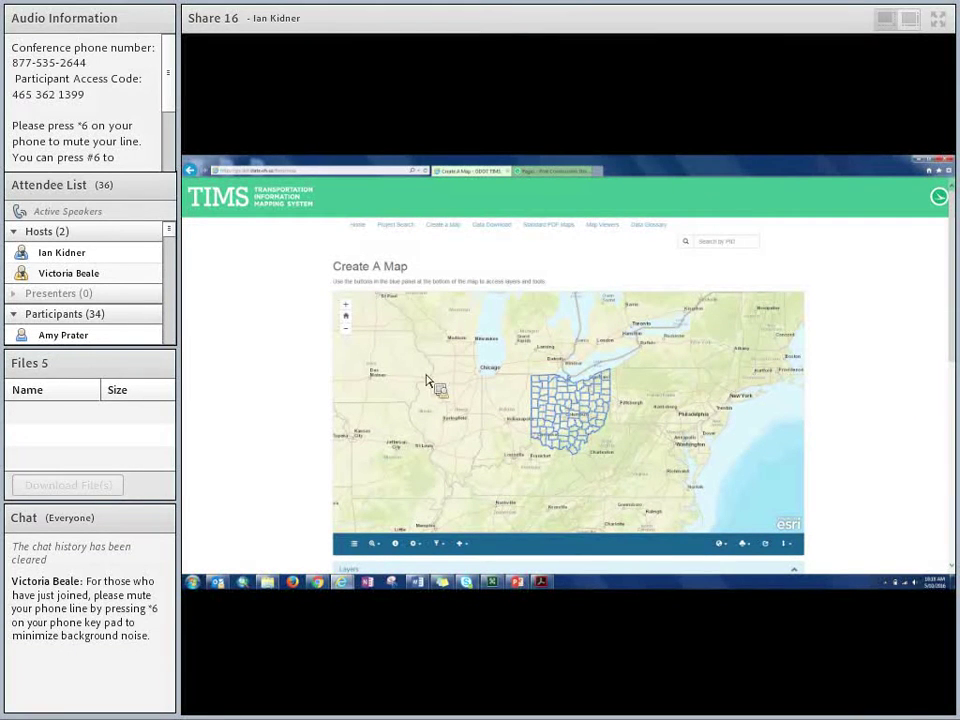
# - Try panning and zooming the map, reset it to the default extent, and zoom in on Ohio's counties
pyautogui.moveTo(615, 452); pyautogui.dragTo(596, 349)
pyautogui.moveTo(574, 414); pyautogui.dragTo(633, 416)
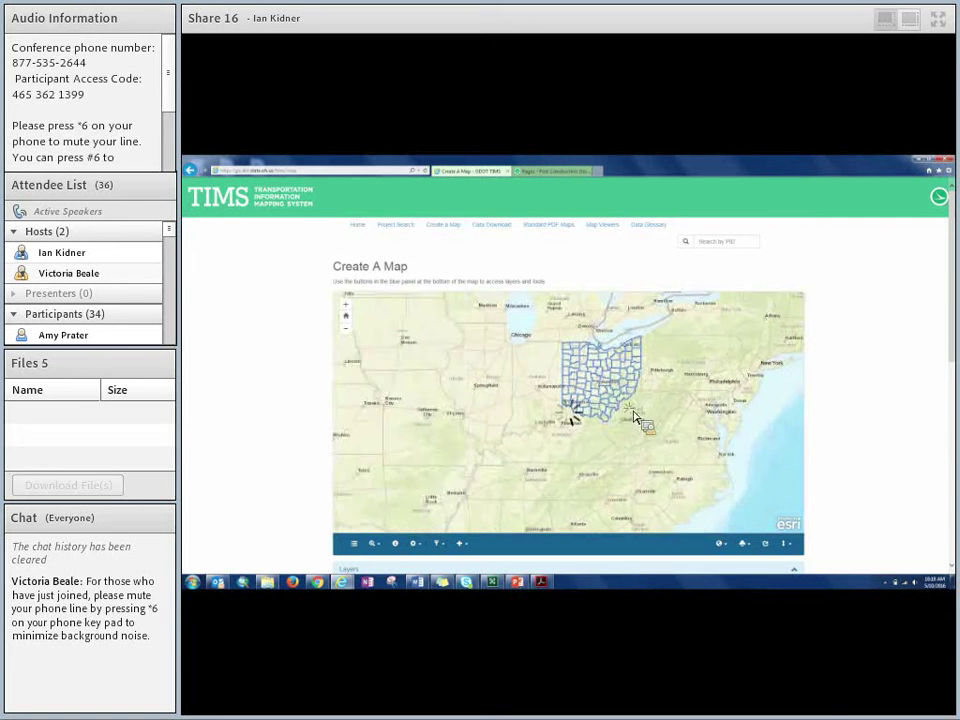
pyautogui.scroll(3, 600, 414)
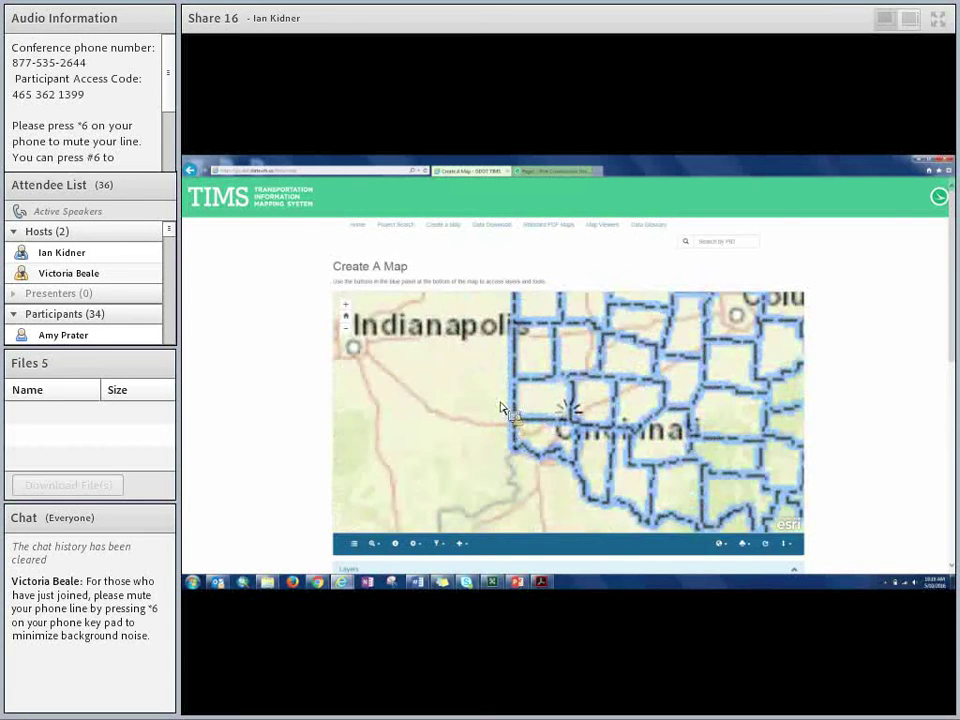
pyautogui.scroll(-3, 500, 405)
pyautogui.click(346, 316)
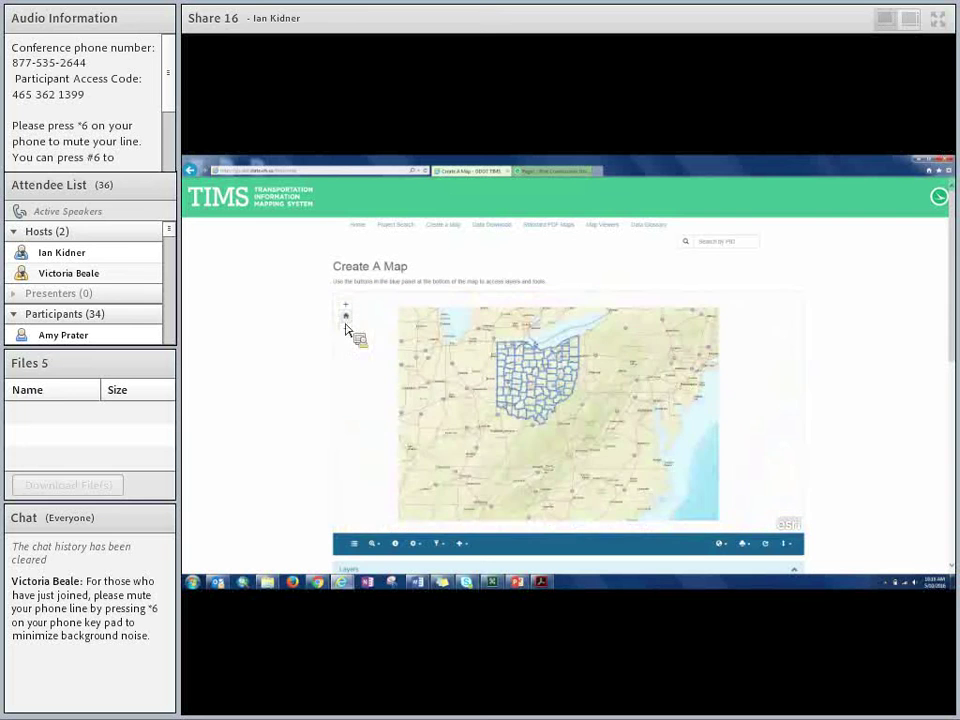
pyautogui.scroll(1, 354, 320)
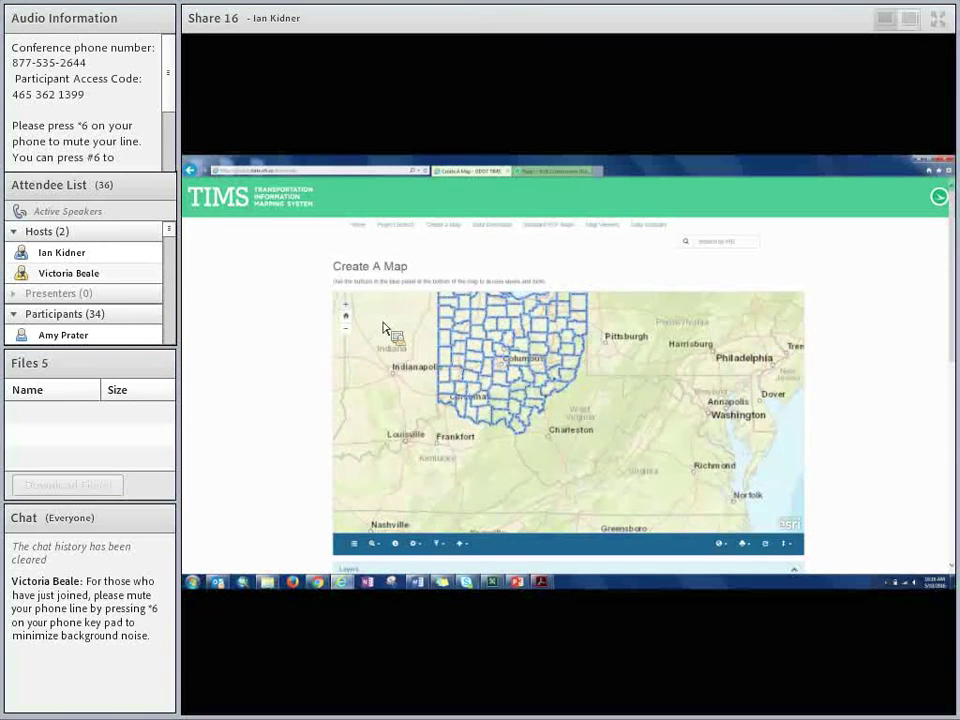
pyautogui.scroll(1, 420, 340)
pyautogui.scroll(1, 455, 342)
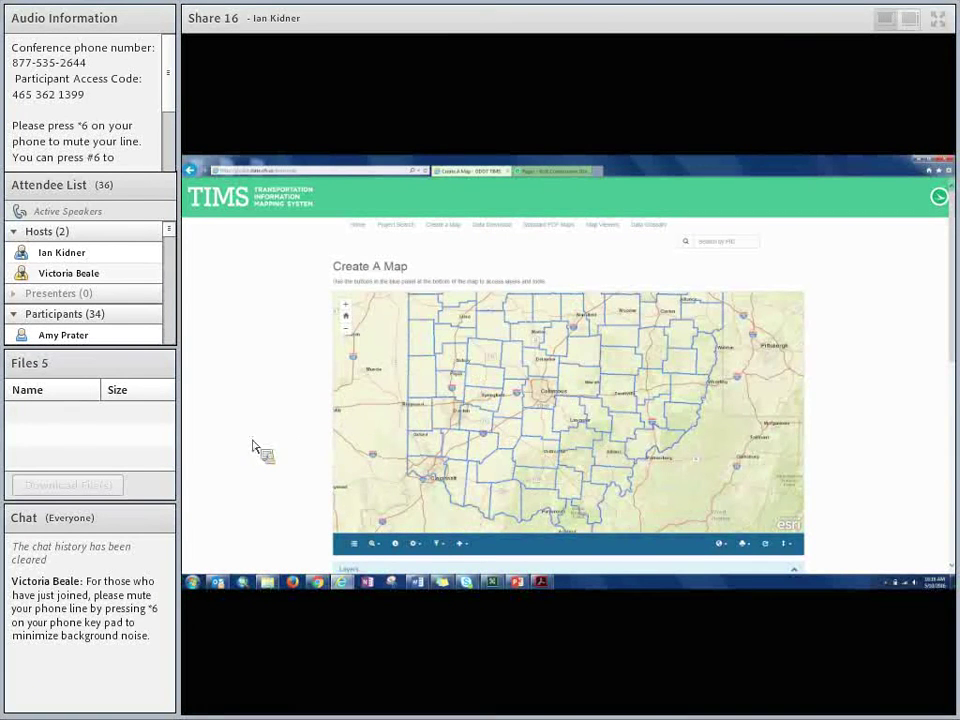
# - Examine the Create a Map page's map tools, layer categories, legend and results table
pyautogui.scroll(-1, 253, 446)
pyautogui.scroll(-1, 253, 446)
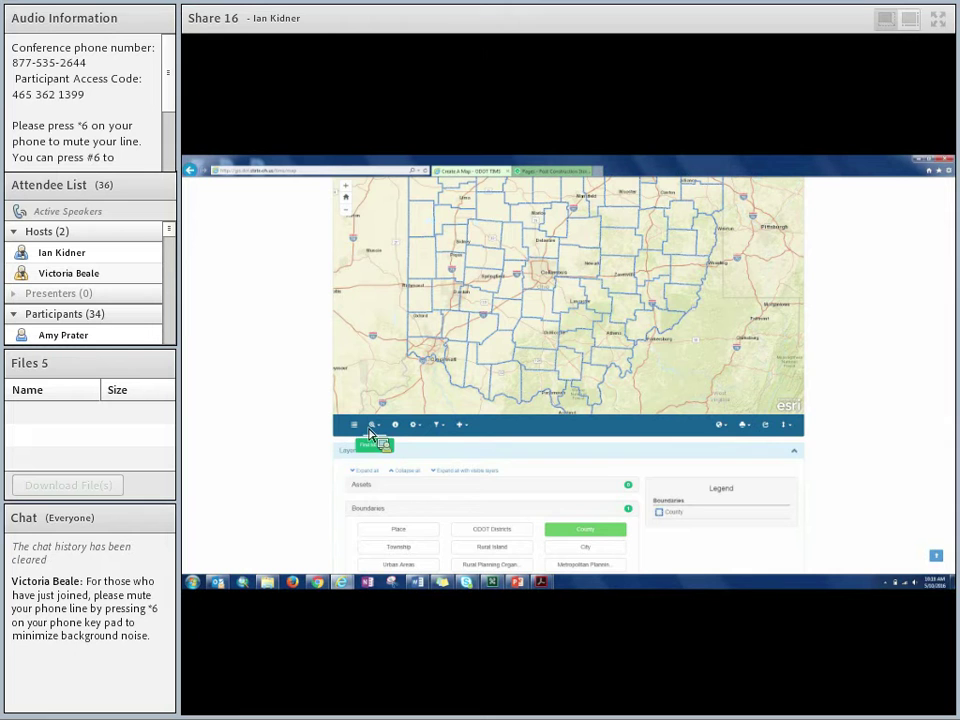
pyautogui.scroll(-5, 292, 435)
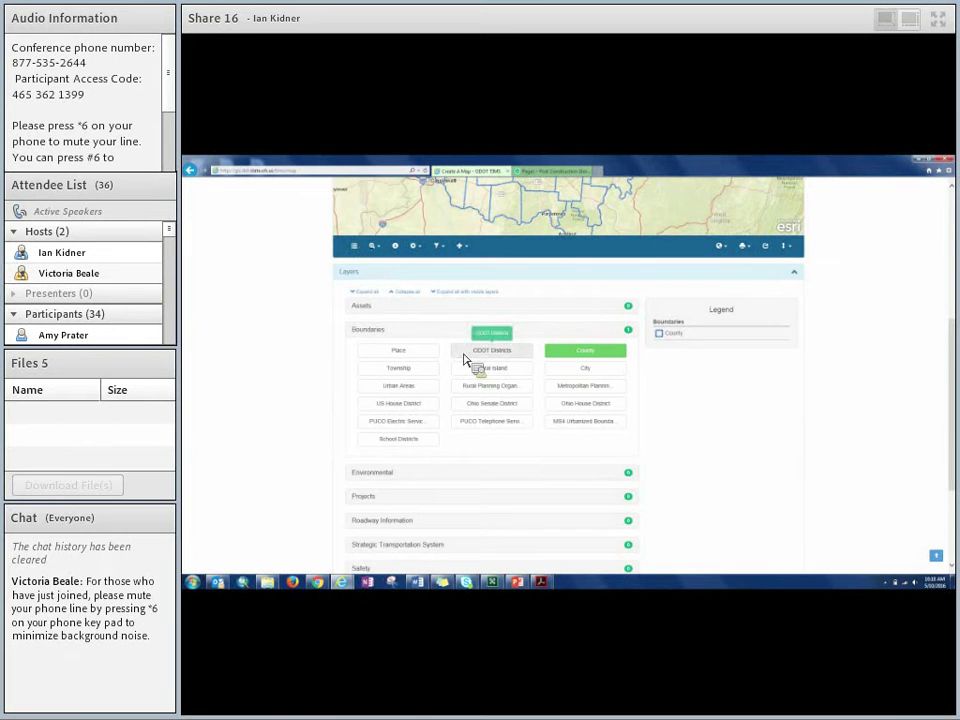
pyautogui.scroll(-3, 274, 414)
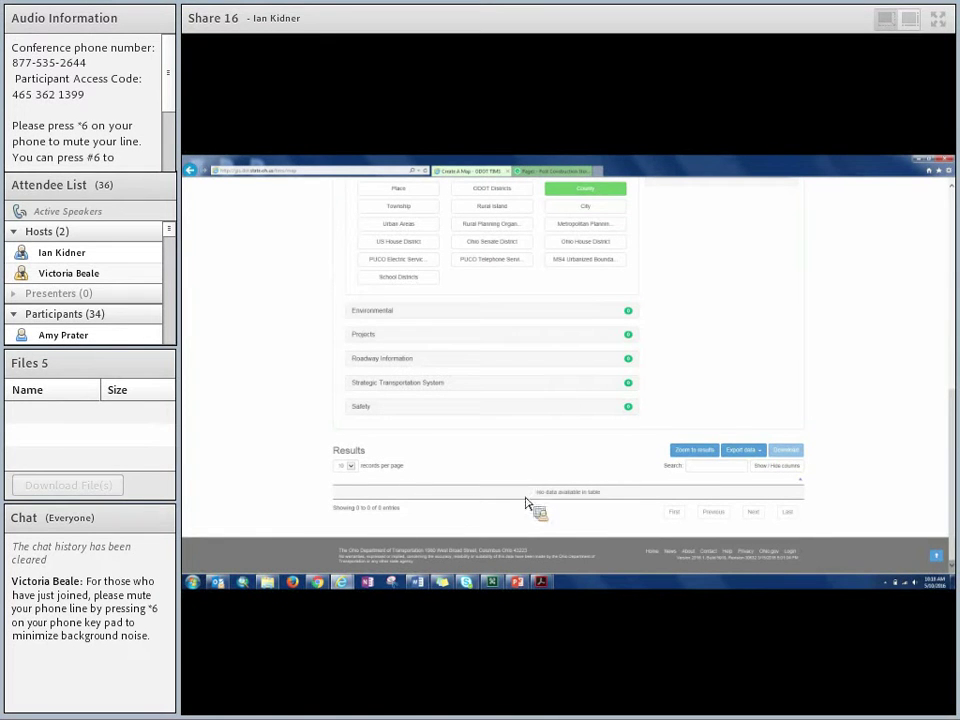
pyautogui.scroll(1, 295, 474)
pyautogui.scroll(5, 295, 474)
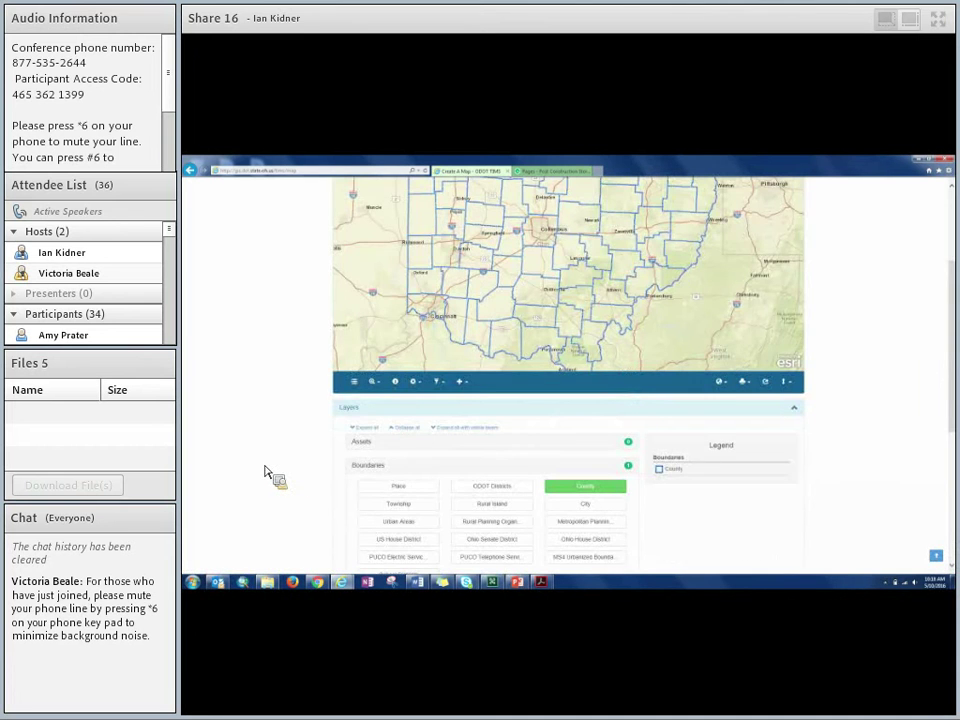
pyautogui.scroll(3, 266, 472)
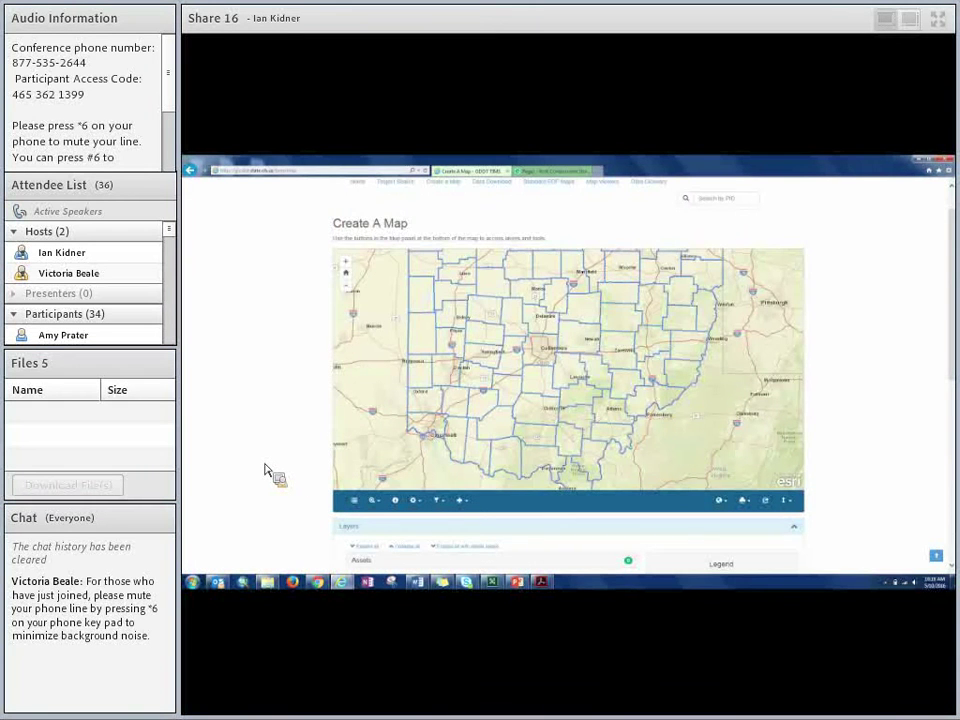
pyautogui.scroll(-4, 266, 472)
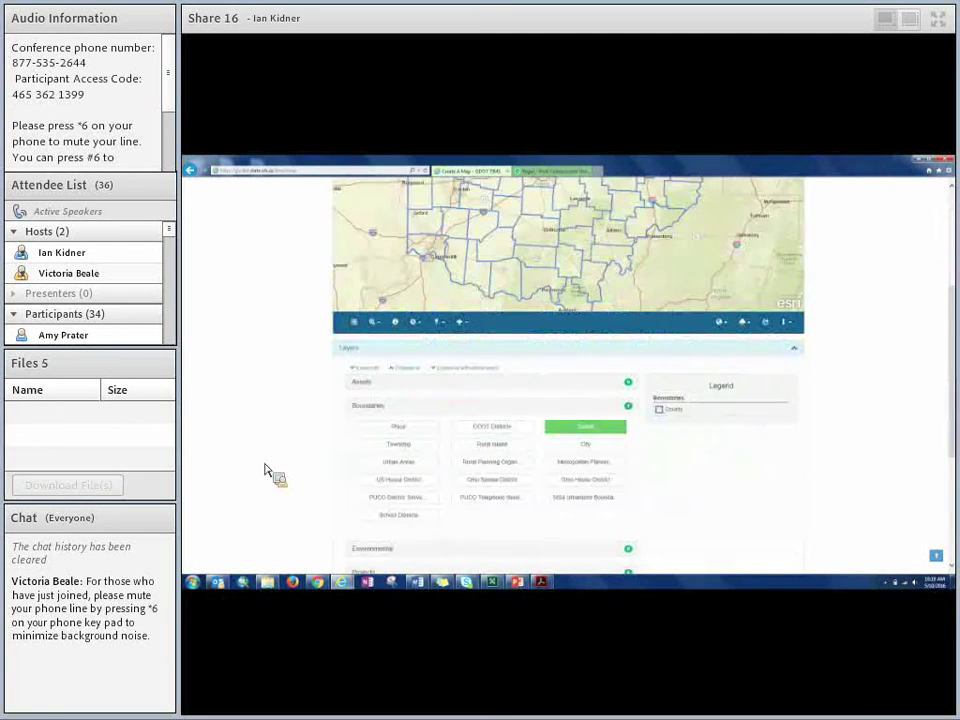
# - Expand the Assets layer group and turn on the Culvert Inventory layer
pyautogui.click(365, 384)
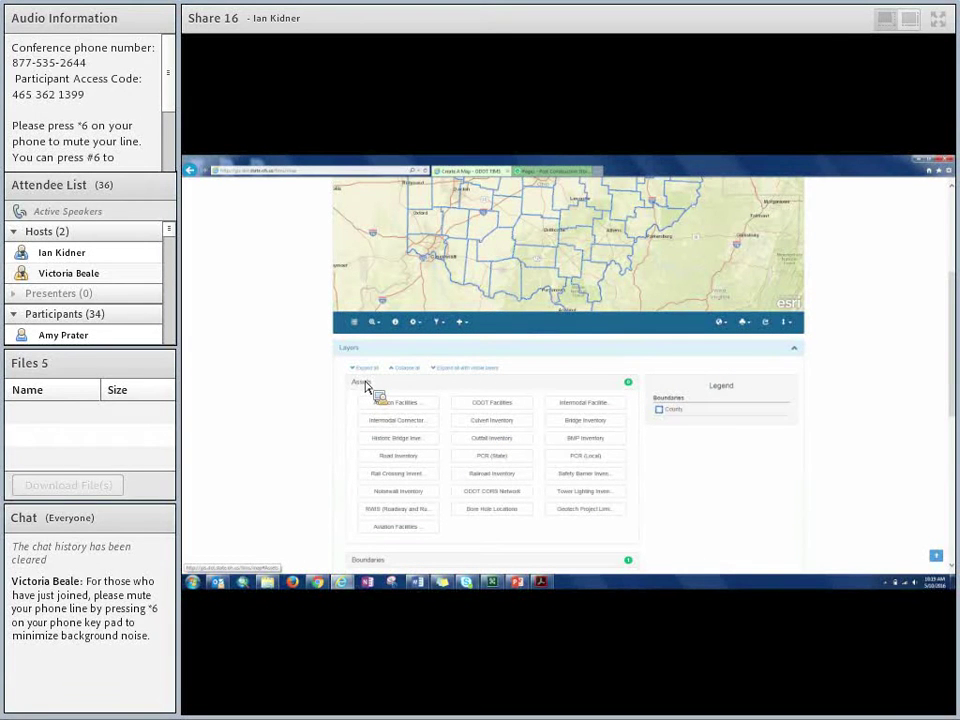
pyautogui.moveTo(366, 386); pyautogui.dragTo(549, 362)
pyautogui.scroll(5, 246, 452)
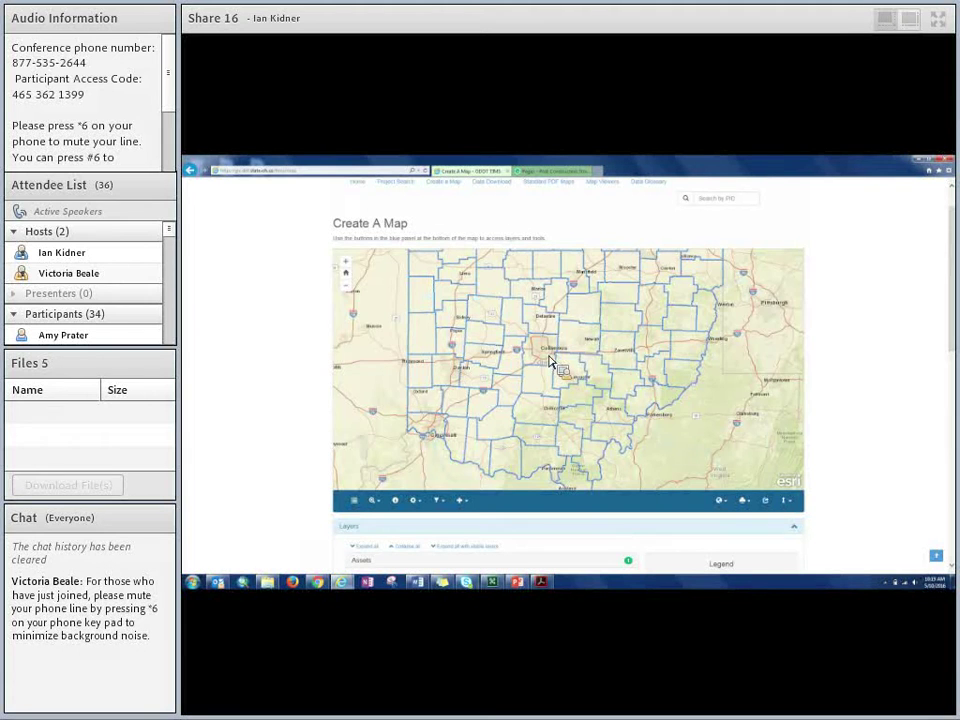
# - Zoom the map in on Columbus and move along the interstates to examine the culvert points and their labels
pyautogui.scroll(2, 549, 362)
pyautogui.scroll(1, 549, 362)
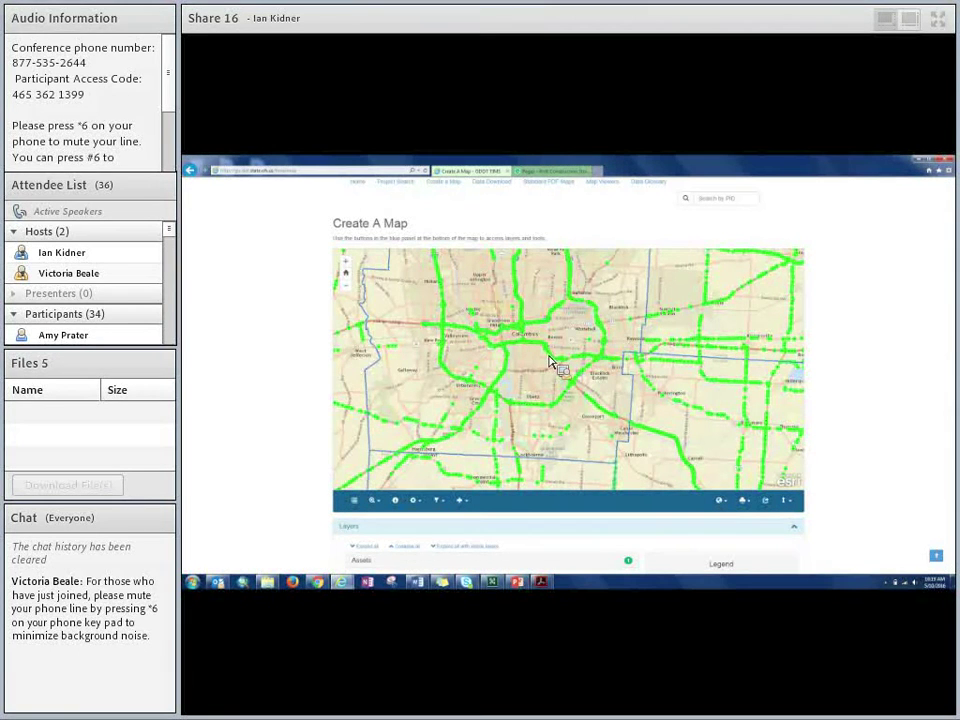
pyautogui.scroll(2, 574, 377)
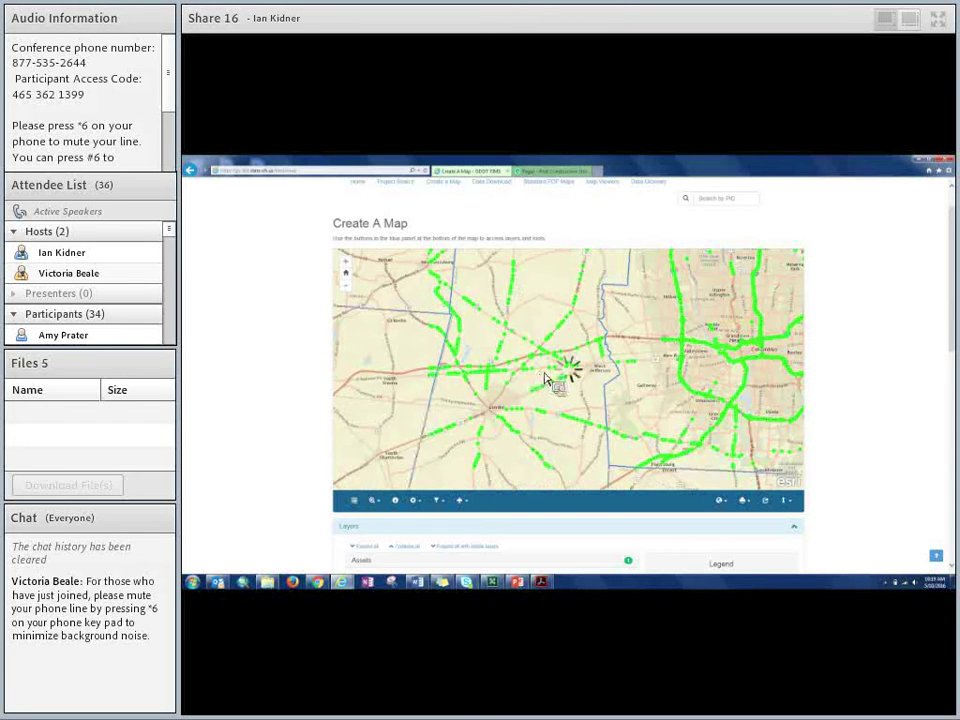
pyautogui.scroll(3, 660, 384)
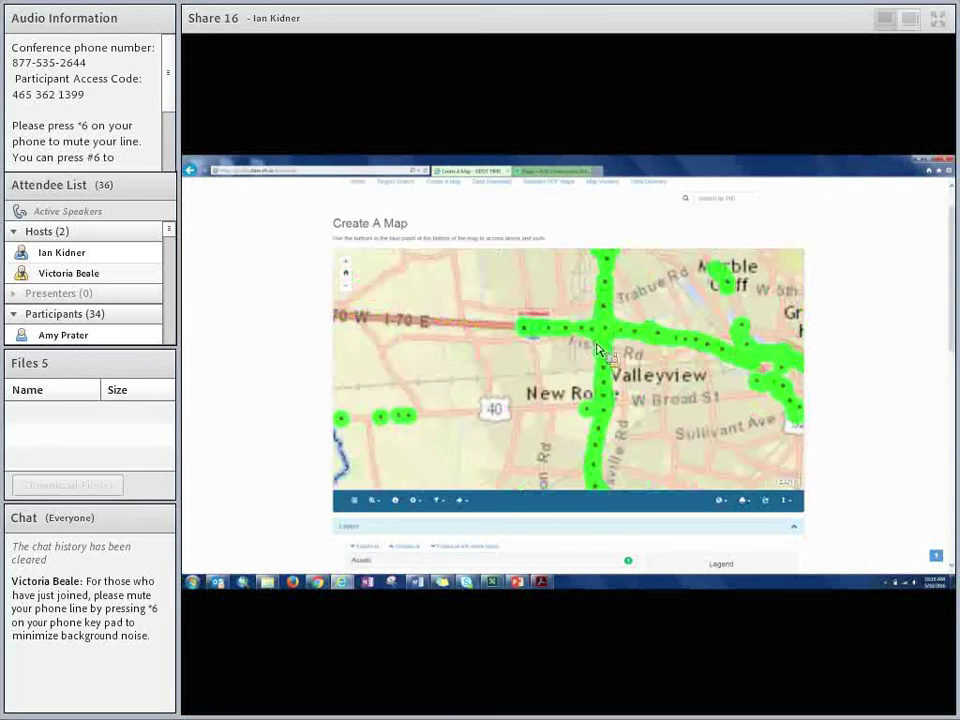
pyautogui.scroll(2, 600, 348)
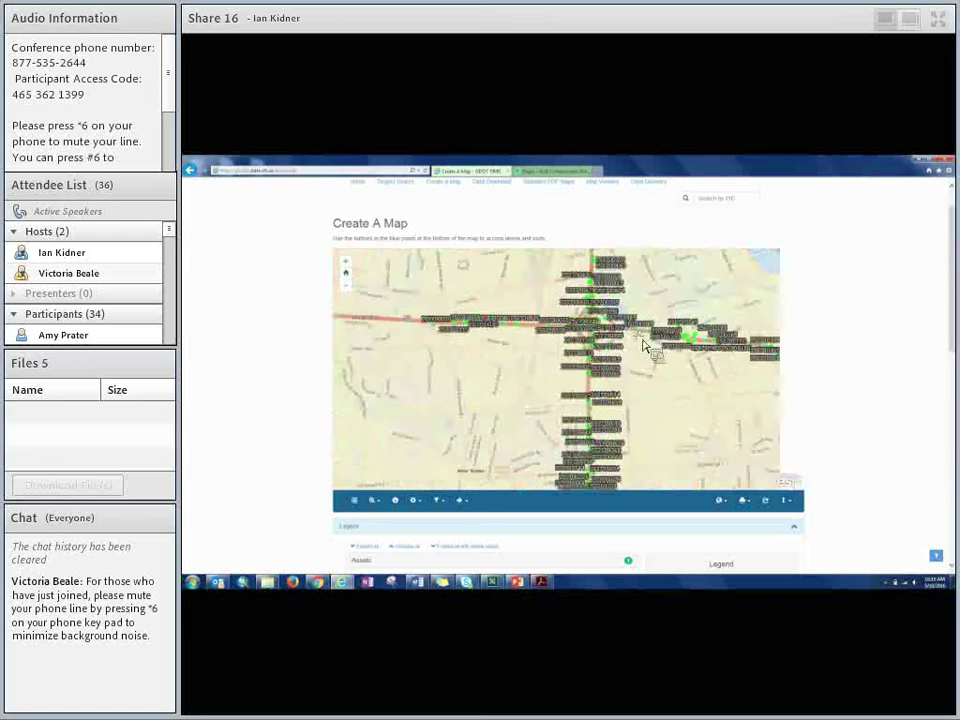
pyautogui.scroll(1, 630, 345)
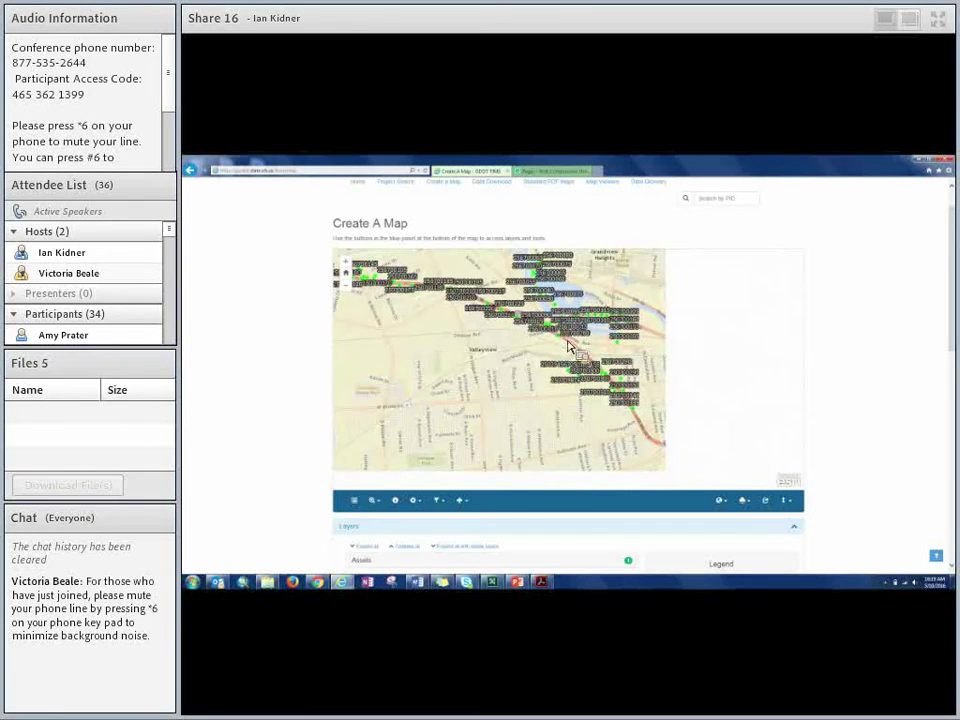
pyautogui.scroll(2, 585, 350)
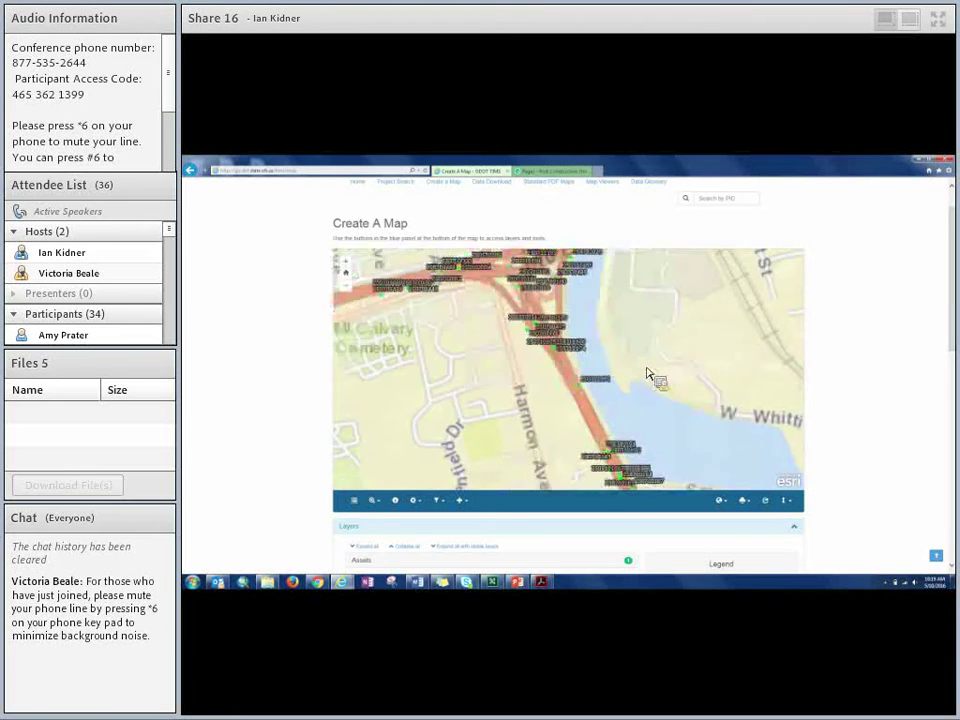
pyautogui.scroll(1, 628, 388)
pyautogui.scroll(-3, 640, 390)
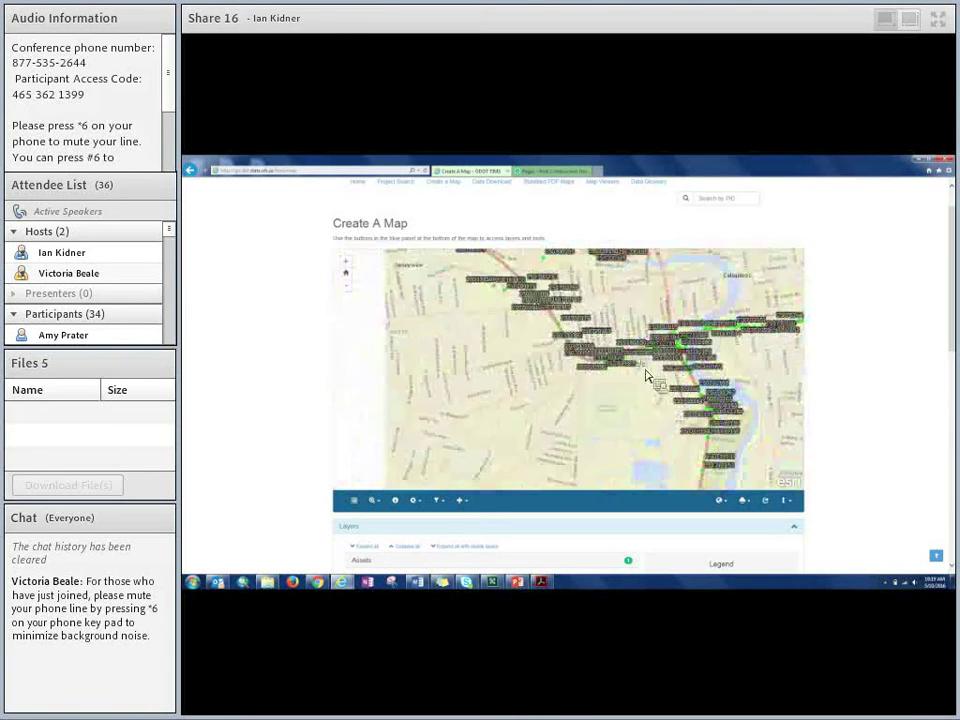
# - Turn off the Culvert Inventory layer and show the Bridge Inventory layer on the map instead
pyautogui.scroll(-3, 288, 386)
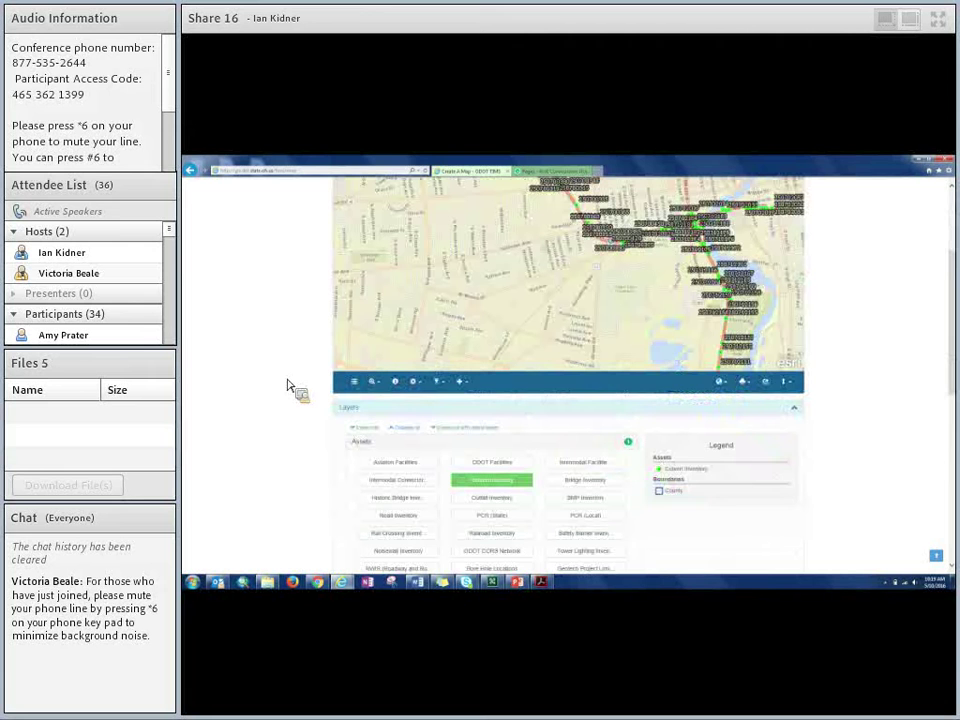
pyautogui.click(495, 480)
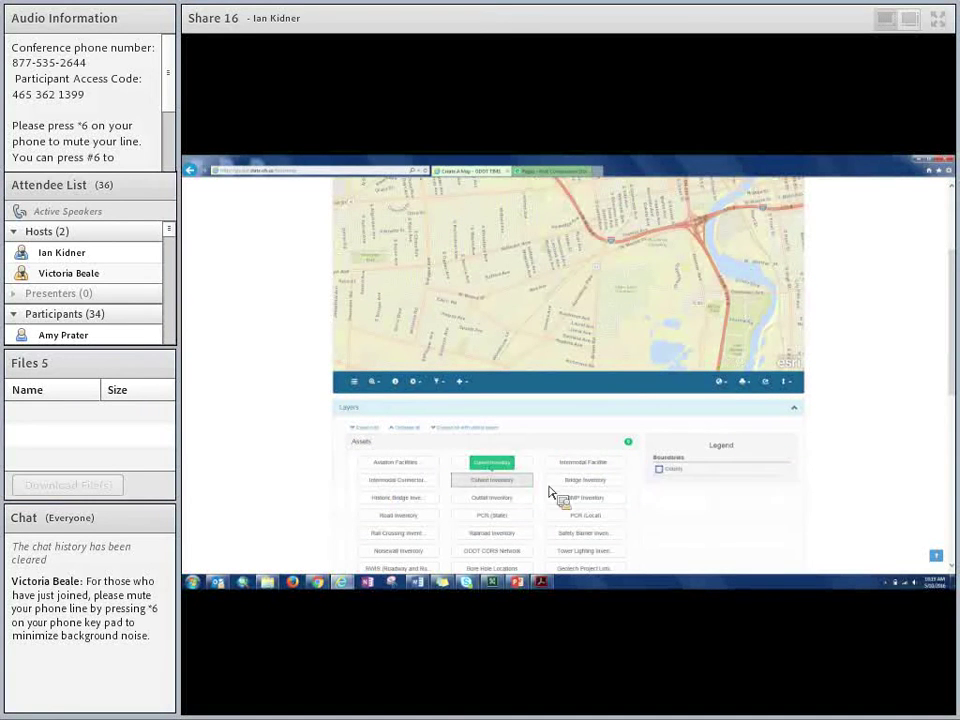
pyautogui.scroll(3, 208, 444)
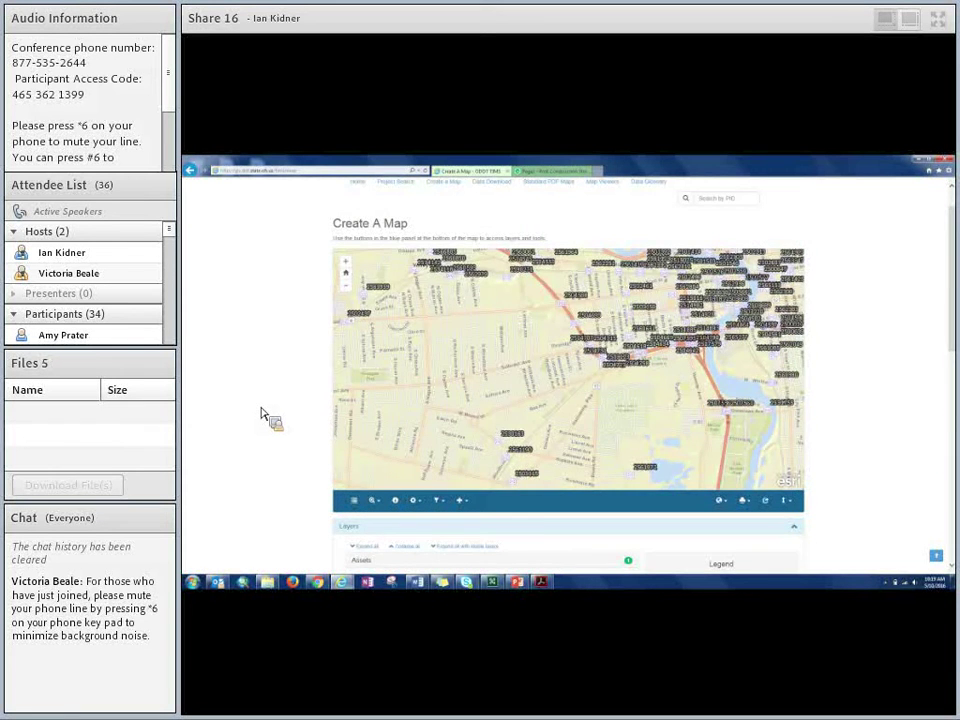
# - Replace the Bridge Inventory layer with PCR (State) and view the color-coded ratings around downtown Columbus
pyautogui.scroll(-5, 263, 414)
pyautogui.moveTo(598, 364); pyautogui.dragTo(508, 410)
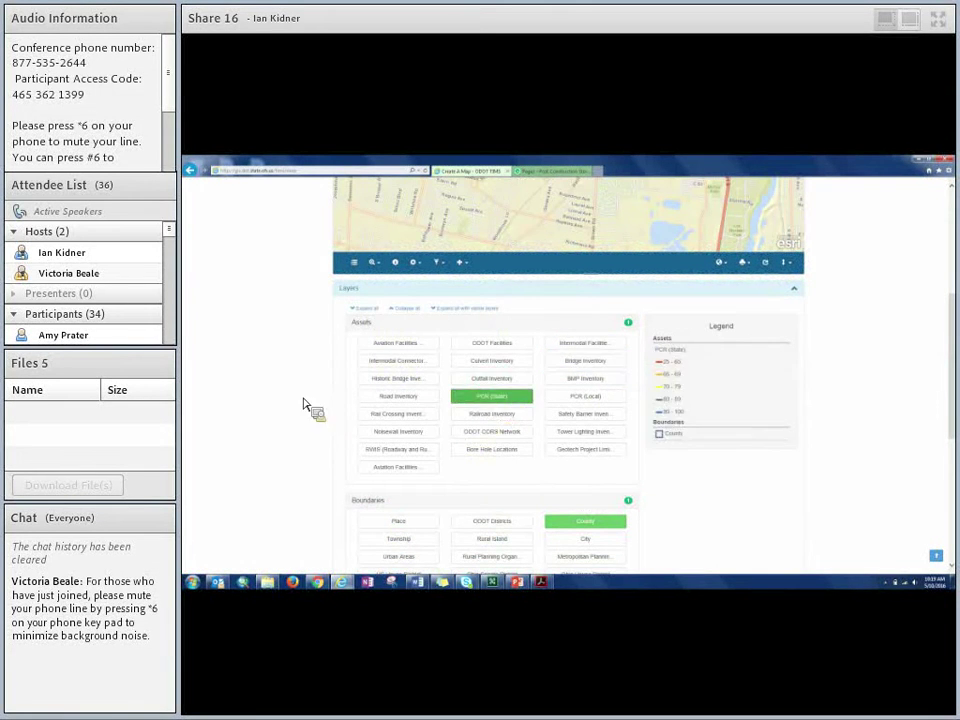
pyautogui.scroll(5, 294, 403)
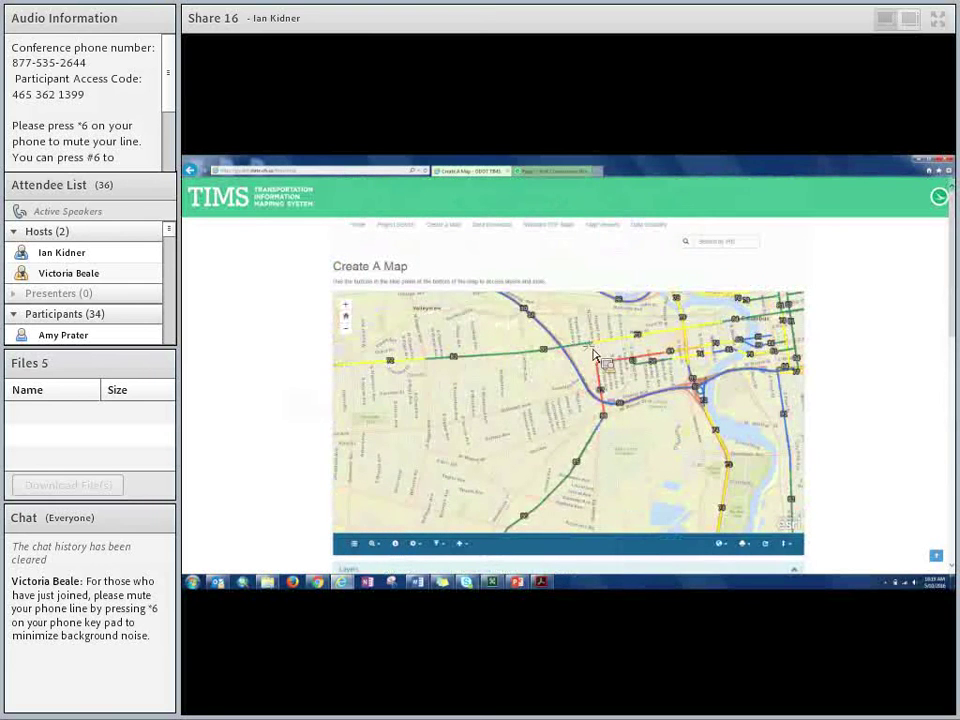
pyautogui.moveTo(592, 355); pyautogui.dragTo(542, 425)
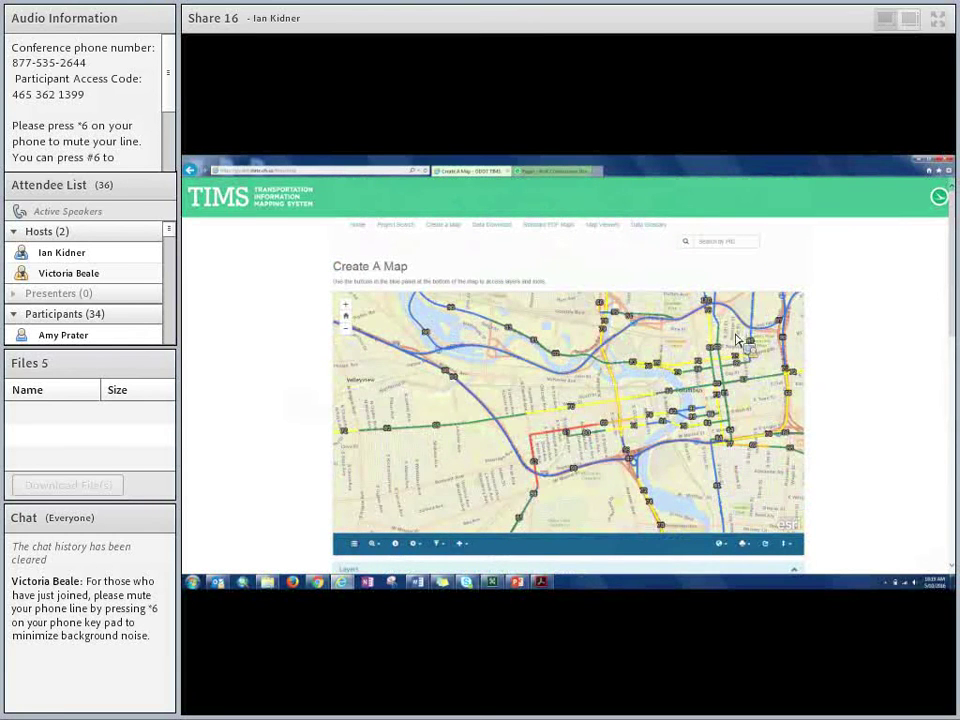
# - Compare the PCR (State) legend with the map, turn the layer off, and collapse the Assets group
pyautogui.scroll(-1, 735, 400)
pyautogui.scroll(-2, 733, 420)
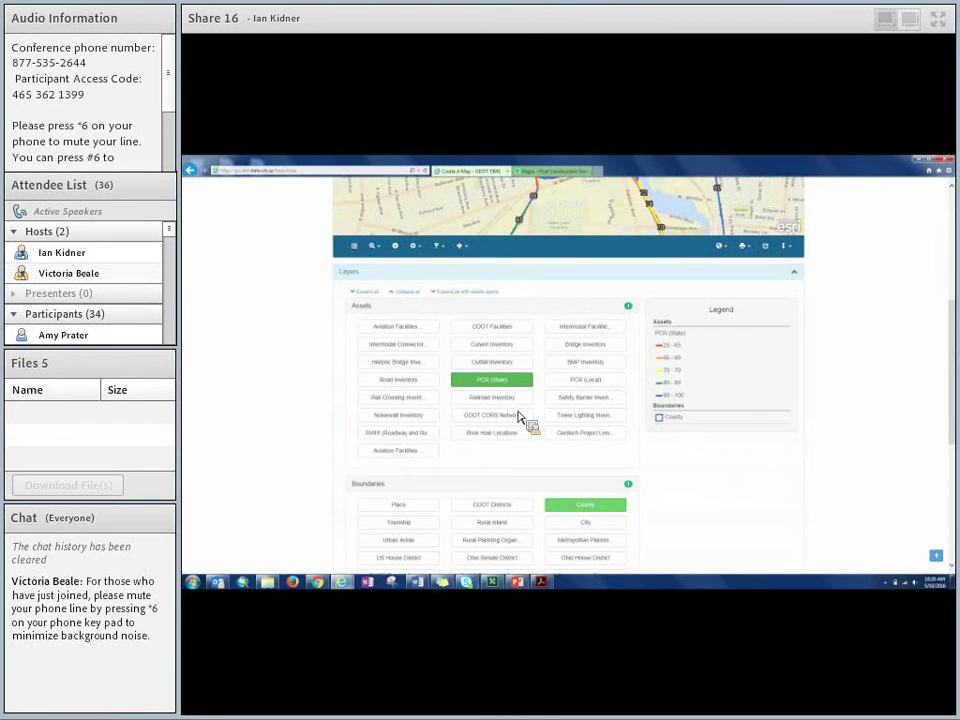
pyautogui.click(398, 380)
pyautogui.scroll(3, 257, 400)
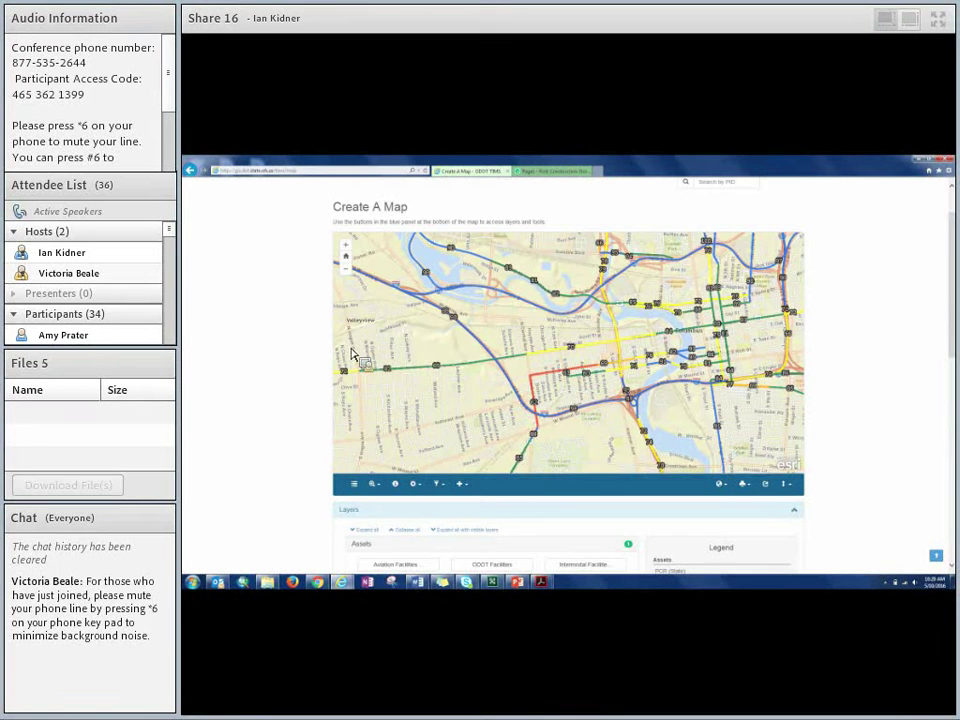
pyautogui.scroll(-3, 262, 394)
pyautogui.click(515, 322)
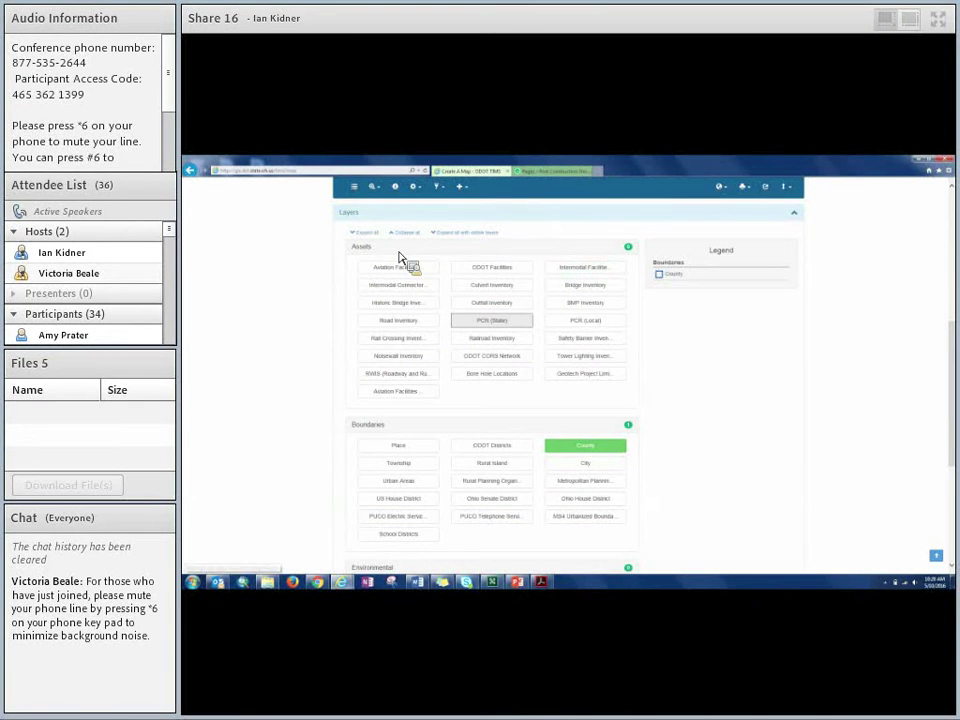
pyautogui.click(460, 250)
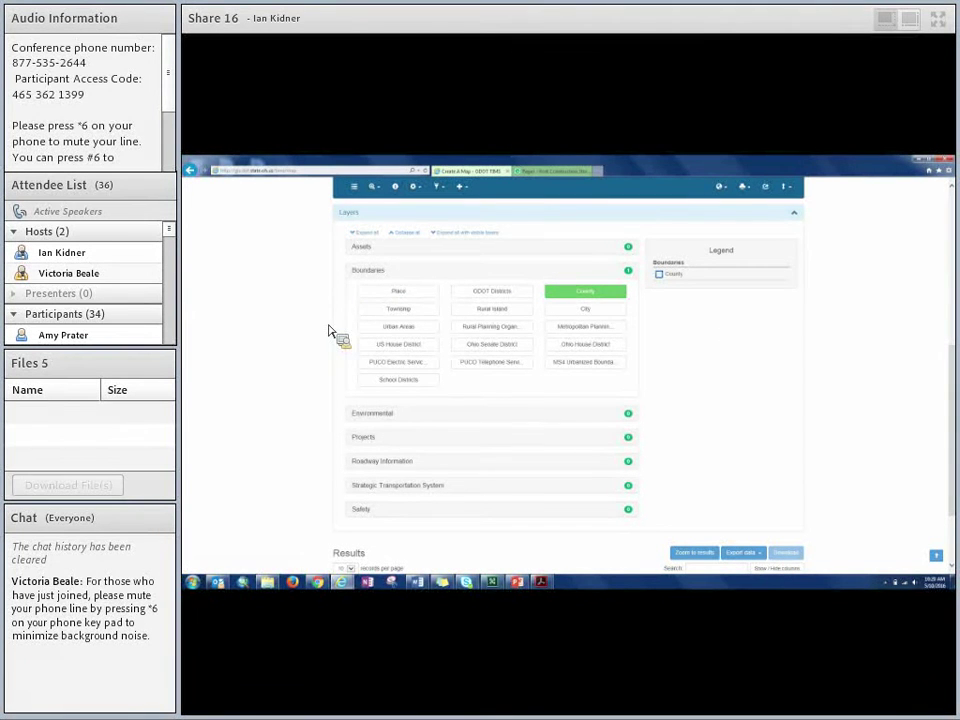
# - Review the layer options in the Boundaries group, collapse it, and look through the Environmental group's restriction layers
pyautogui.moveTo(568, 317); pyautogui.dragTo(596, 321)
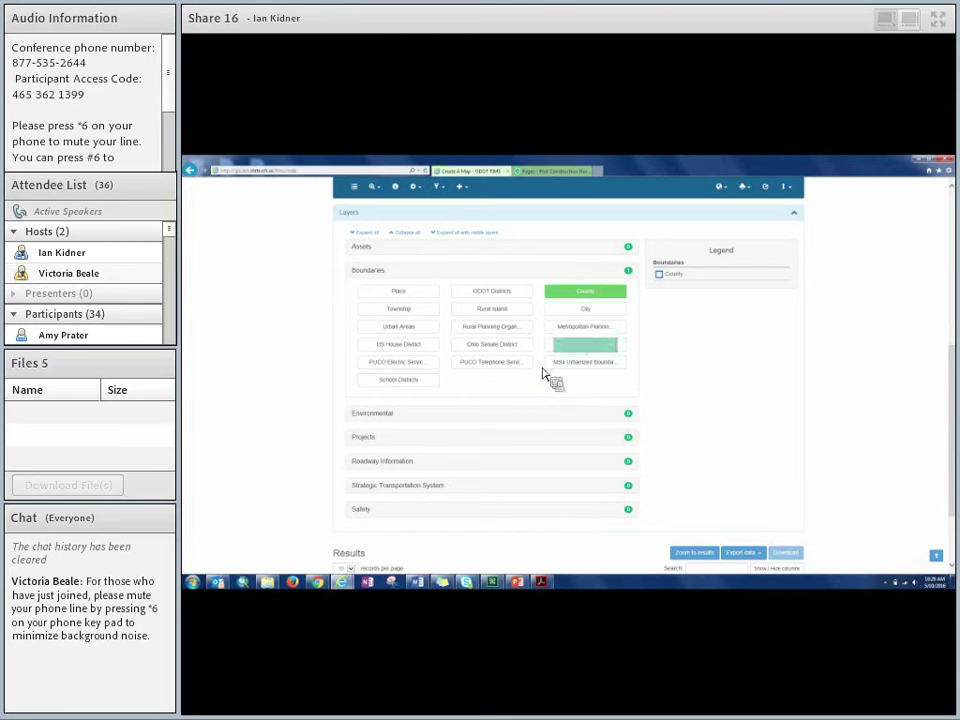
pyautogui.moveTo(398, 361)
pyautogui.mouseDown()
pyautogui.moveTo(405, 381)
pyautogui.moveTo(387, 376)
pyautogui.moveTo(510, 379)
pyautogui.moveTo(465, 396)
pyautogui.moveTo(279, 394)
pyautogui.moveTo(276, 375)
pyautogui.moveTo(358, 281)
pyautogui.moveTo(371, 279)
pyautogui.moveTo(394, 343)
pyautogui.moveTo(388, 321)
pyautogui.moveTo(273, 345)
pyautogui.moveTo(435, 352)
pyautogui.moveTo(596, 343)
pyautogui.moveTo(482, 377)
pyautogui.moveTo(433, 343)
pyautogui.moveTo(414, 376)
pyautogui.moveTo(606, 388)
pyautogui.moveTo(613, 369)
pyautogui.moveTo(511, 362)
pyautogui.moveTo(401, 387)
pyautogui.moveTo(391, 360)
pyautogui.mouseUp()
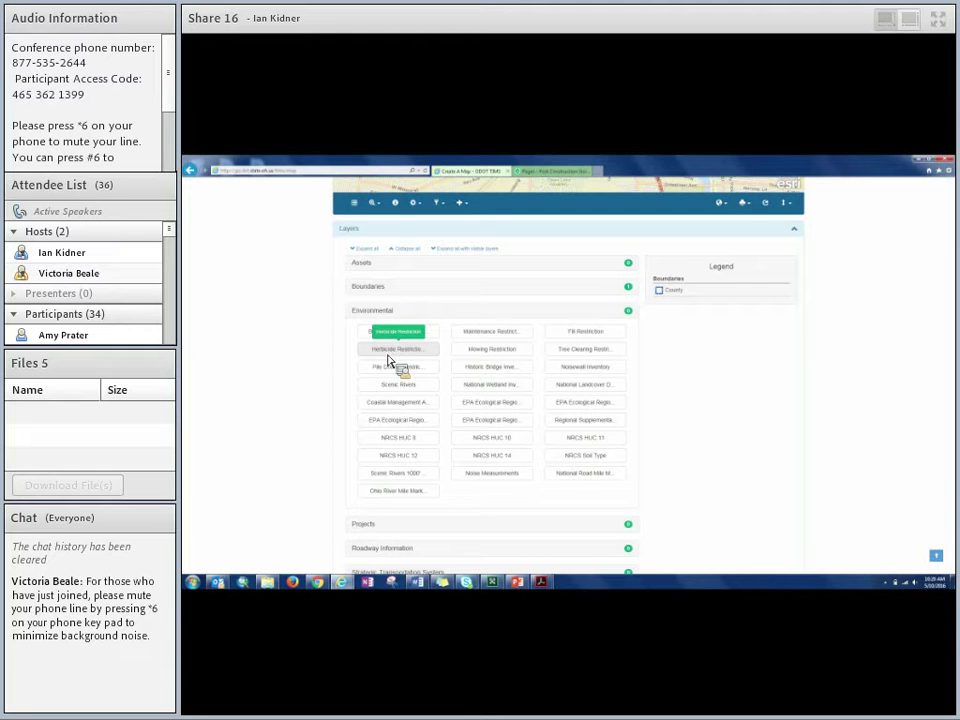
pyautogui.moveTo(390, 360); pyautogui.dragTo(492, 358)
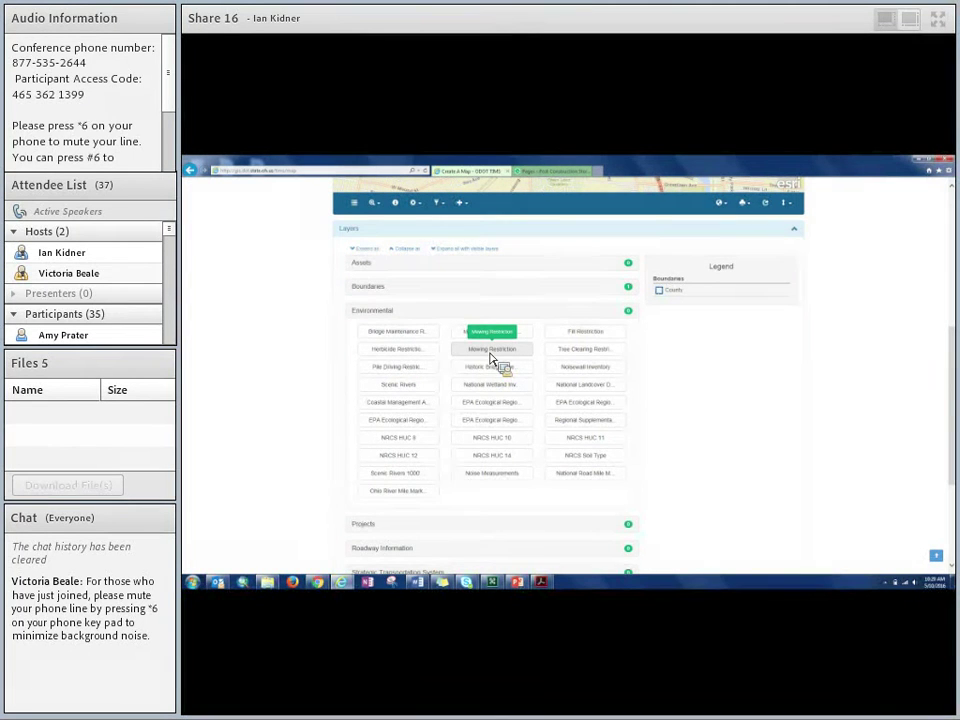
pyautogui.moveTo(492, 358); pyautogui.dragTo(545, 360)
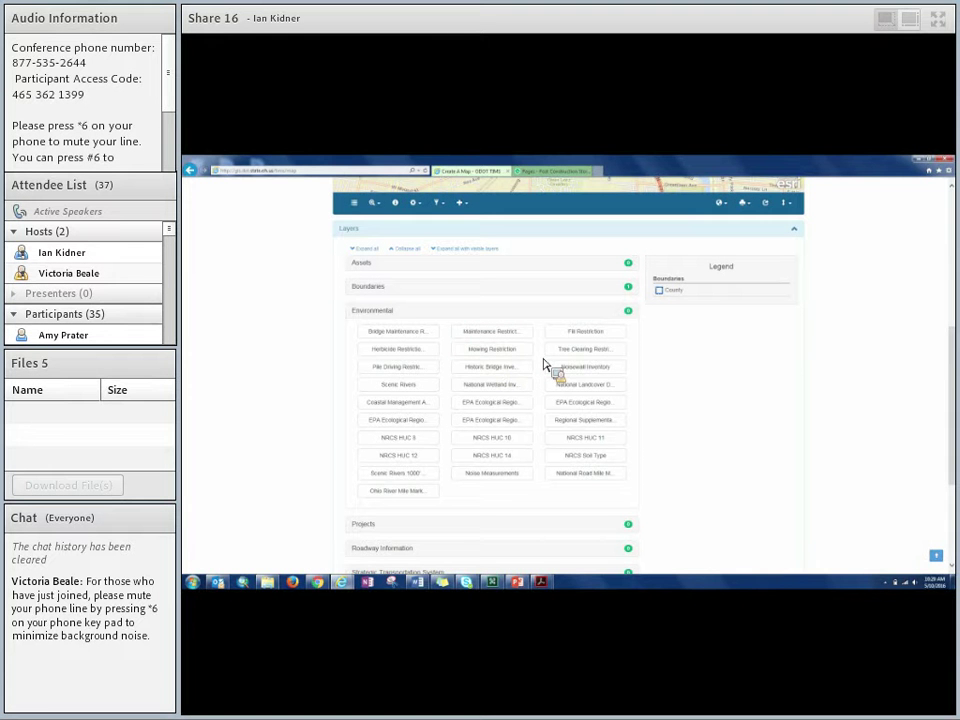
# - Collapse the Environmental group, expand Projects, and review the available project layers
pyautogui.moveTo(545, 364); pyautogui.dragTo(581, 363)
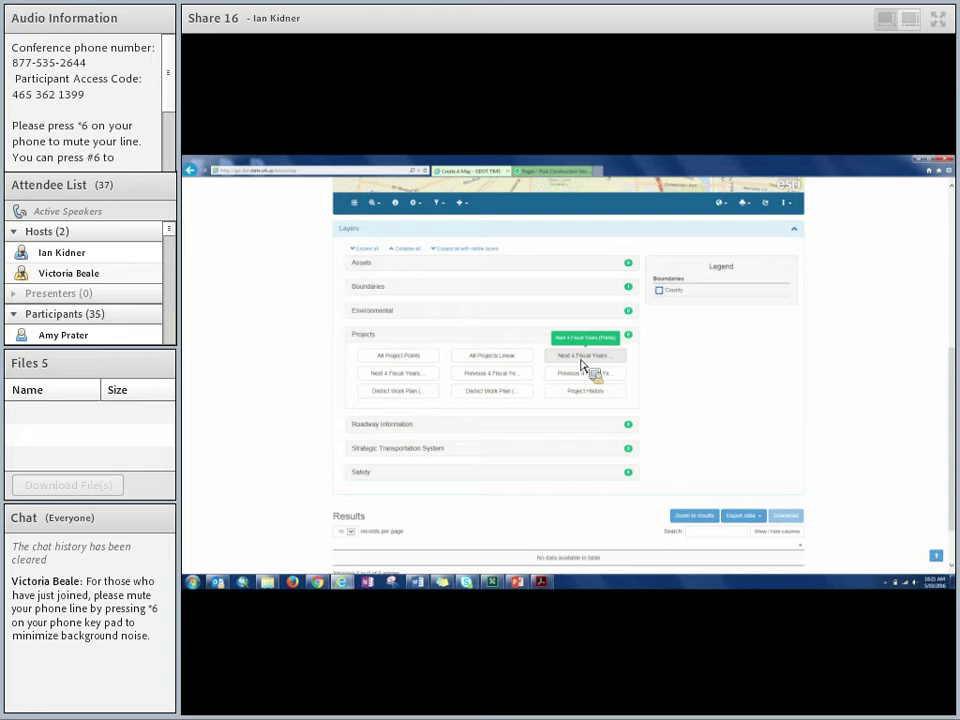
pyautogui.moveTo(581, 363); pyautogui.dragTo(297, 382)
pyautogui.scroll(5, 297, 382)
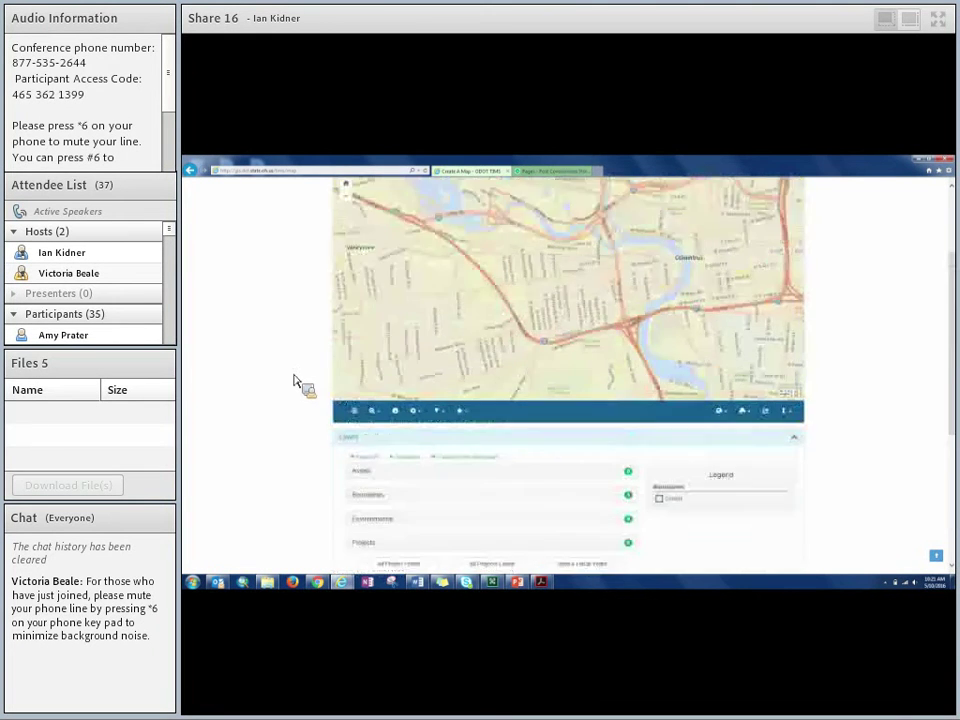
pyautogui.scroll(-5, 297, 382)
pyautogui.moveTo(297, 382); pyautogui.dragTo(461, 407)
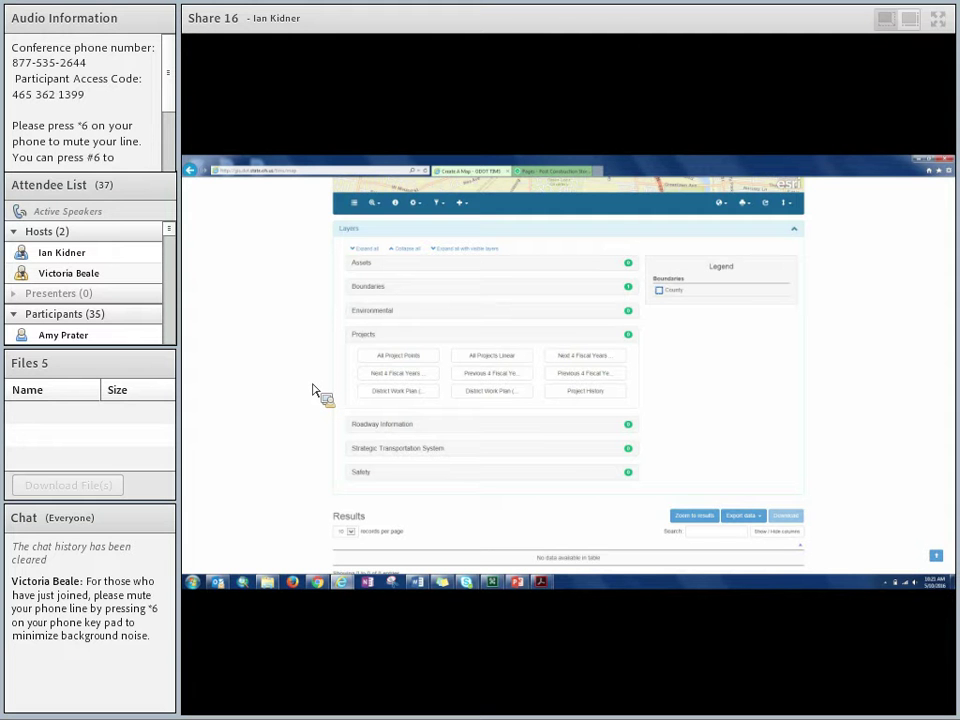
# - Turn on the All Project Points and All Projects Linear layers and view them on the map
pyautogui.click(398, 355)
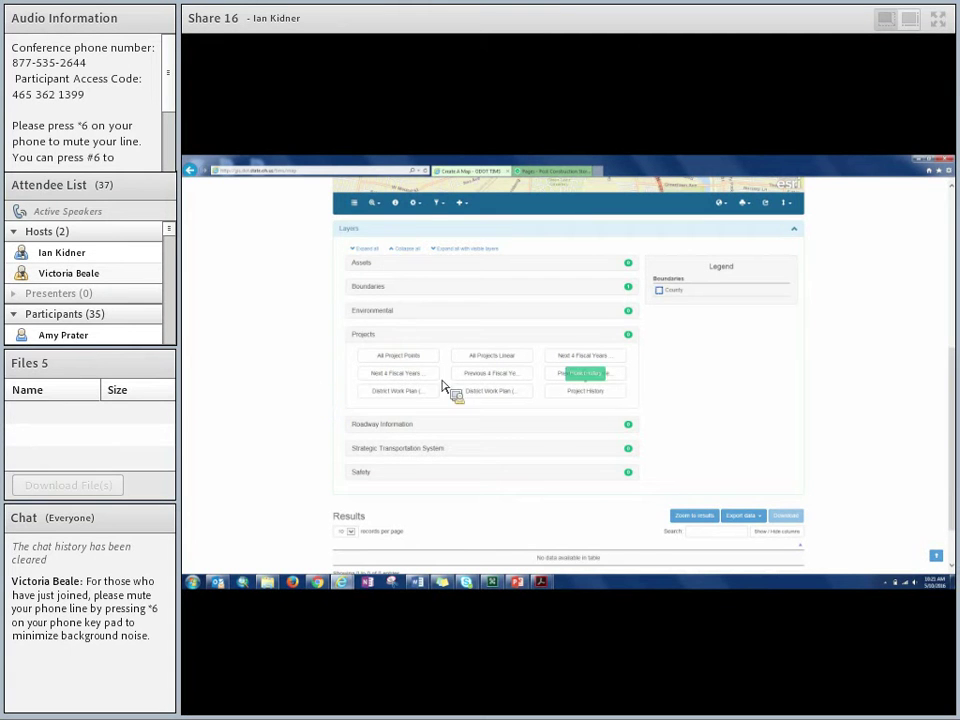
pyautogui.click(491, 356)
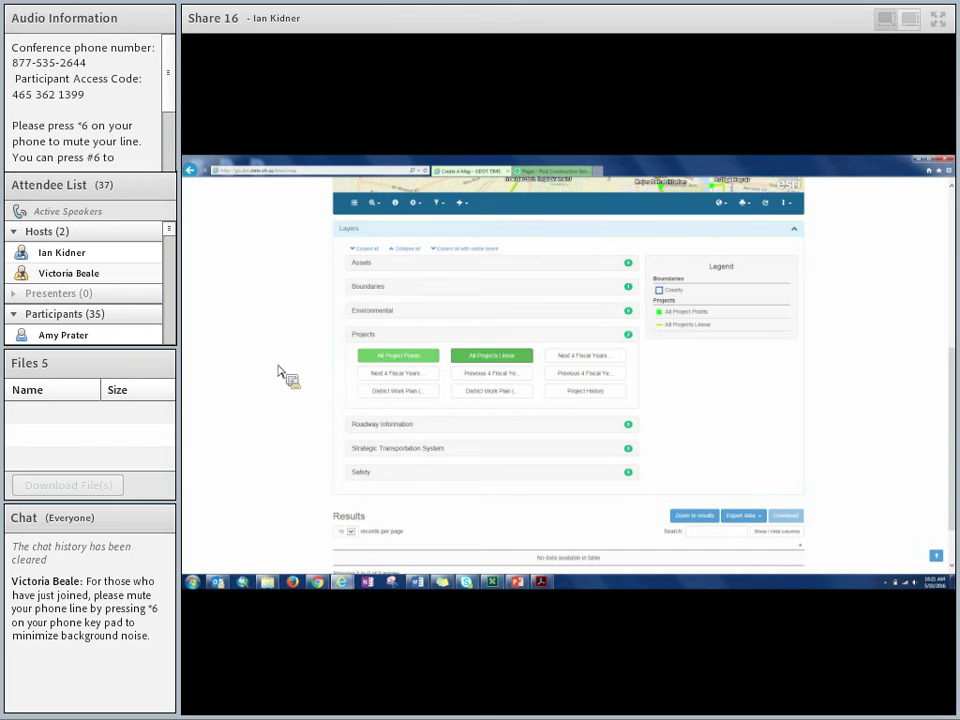
pyautogui.scroll(5, 280, 374)
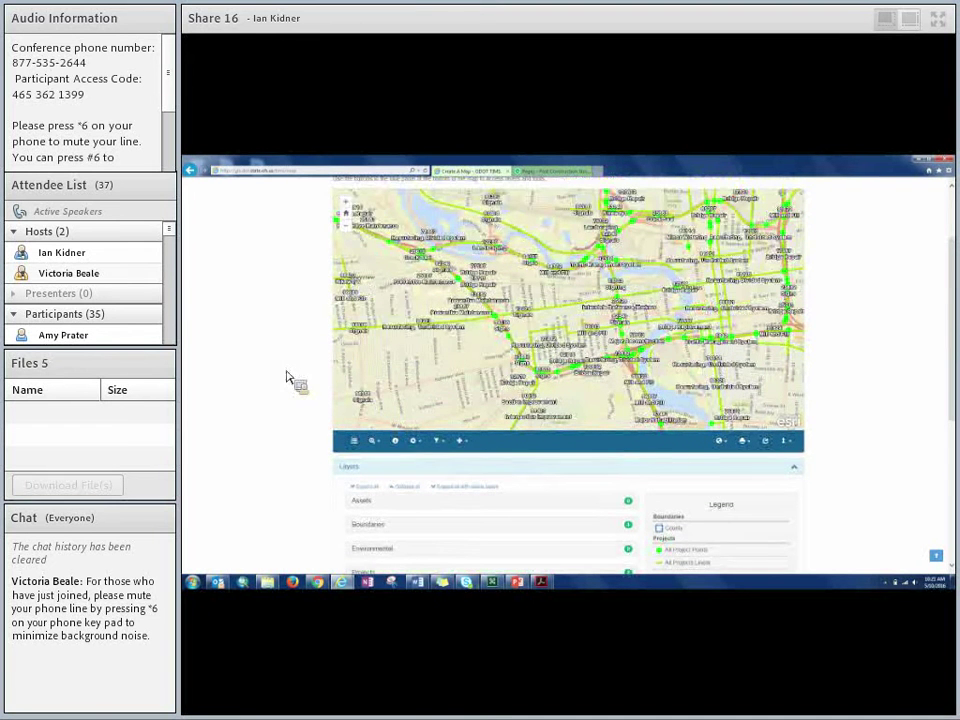
# - Replace the all-projects layers with the Next 4 Fiscal Years points layer and compare its legend with the map
pyautogui.scroll(-5, 294, 381)
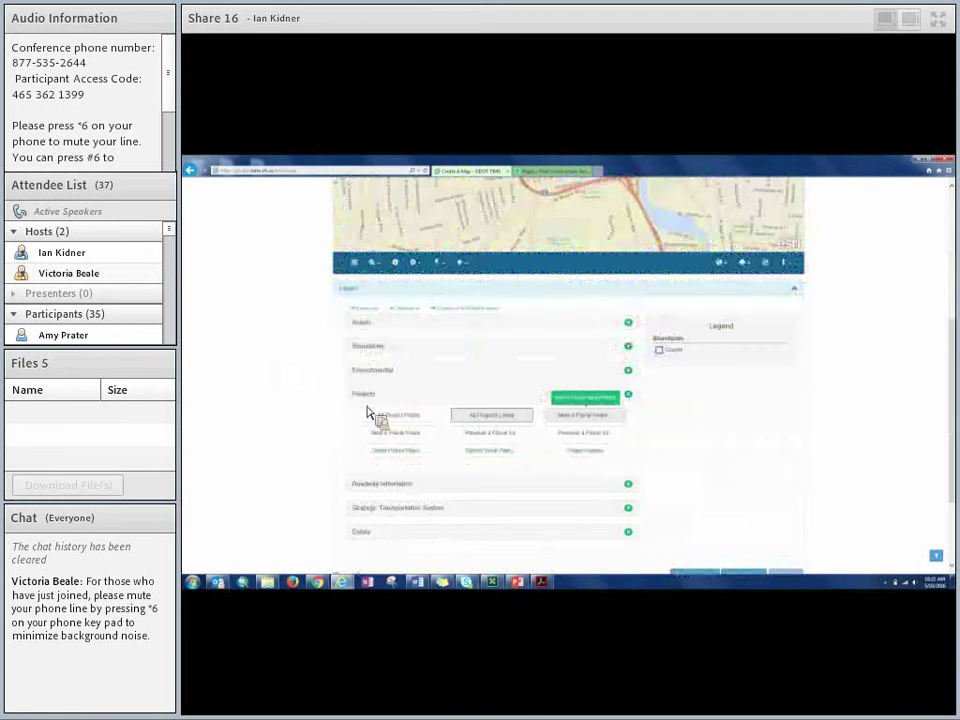
pyautogui.click(608, 418)
pyautogui.scroll(5, 436, 423)
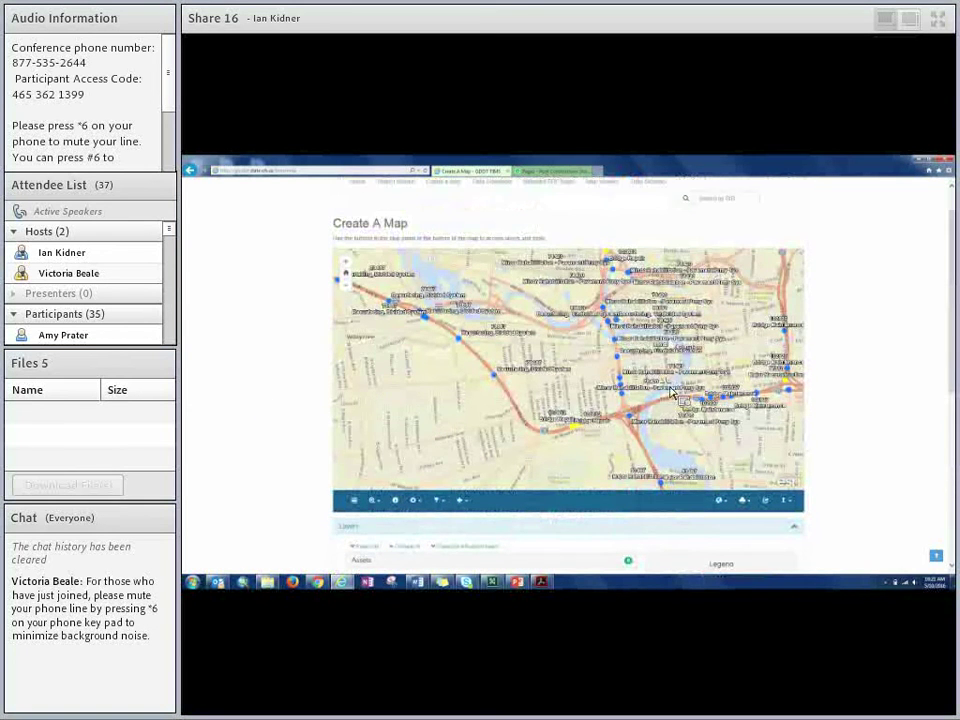
pyautogui.scroll(-3, 553, 317)
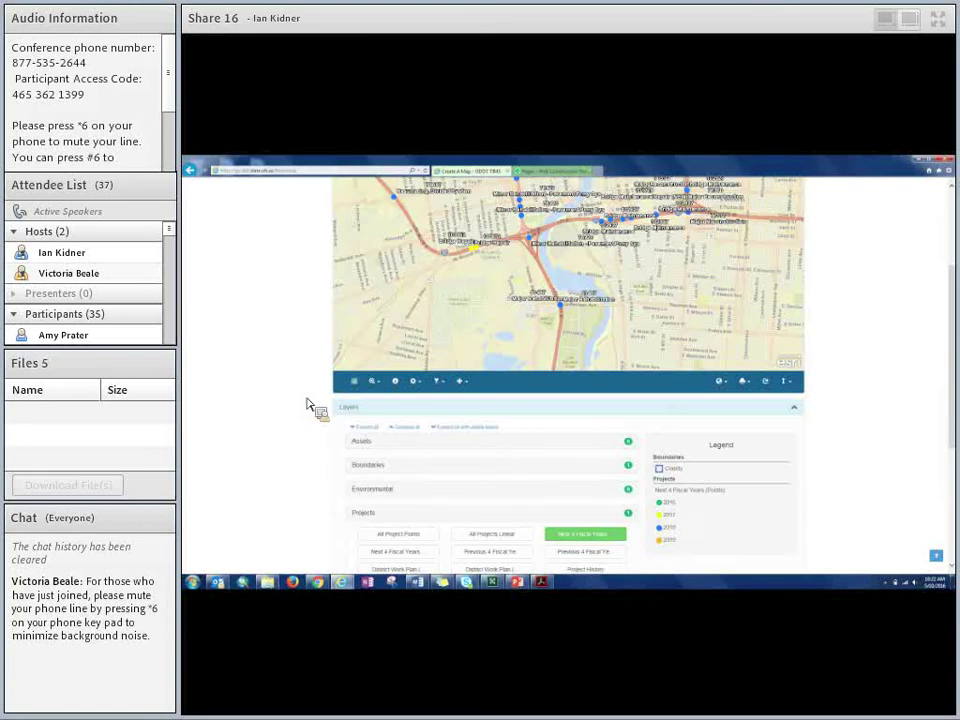
pyautogui.scroll(1, 250, 378)
pyautogui.scroll(1, 250, 378)
pyautogui.scroll(1, 525, 318)
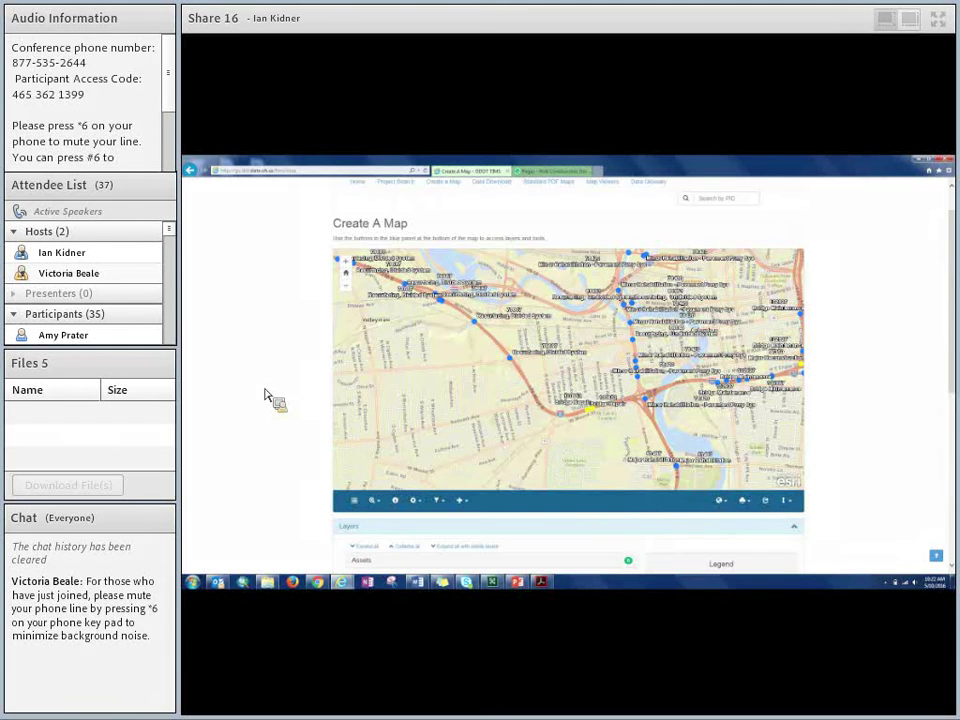
# - Turn off the Next 4 Fiscal Years layer and collapse the Projects group
pyautogui.scroll(-3, 270, 398)
pyautogui.click(585, 474)
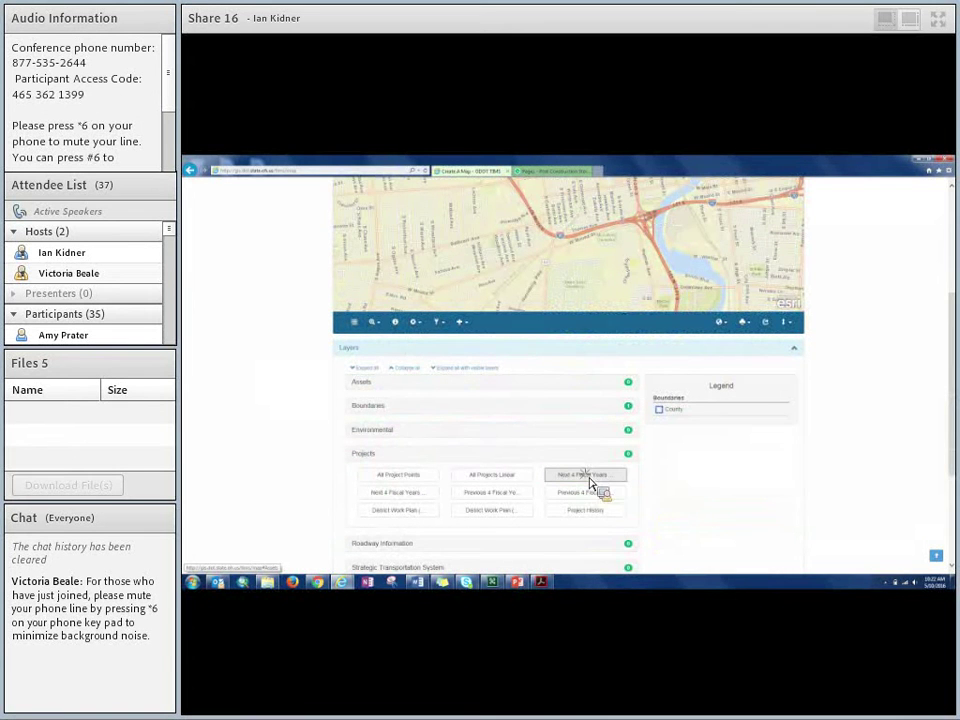
pyautogui.click(368, 454)
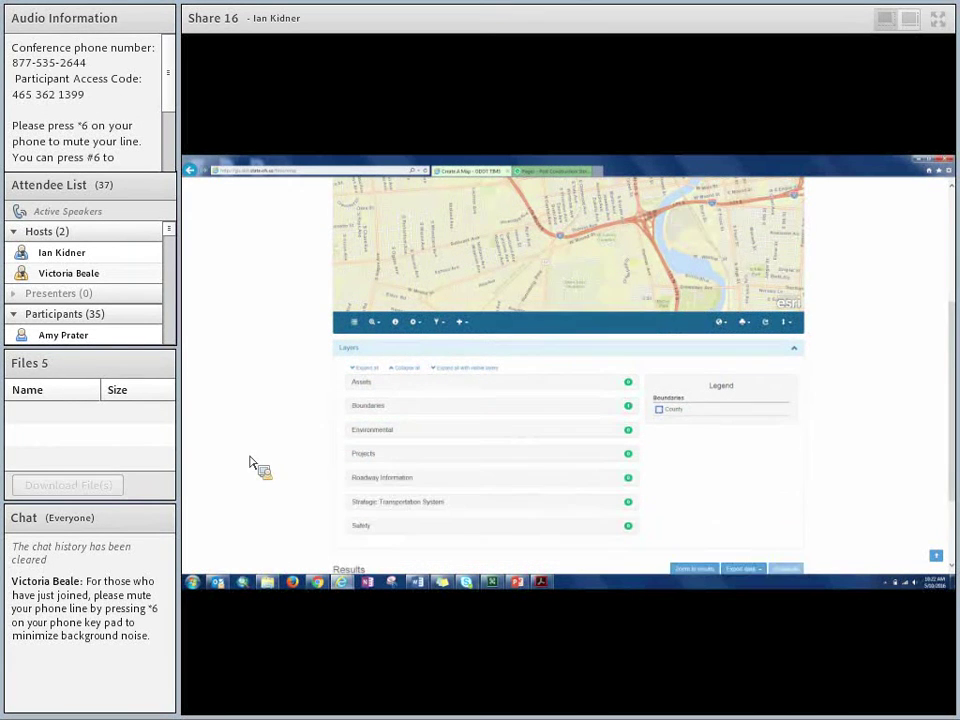
# - Review the layer options in the Roadway Information and Strategic Transportation System groups, collapsing each group
pyautogui.scroll(-2, 251, 463)
pyautogui.click(364, 420)
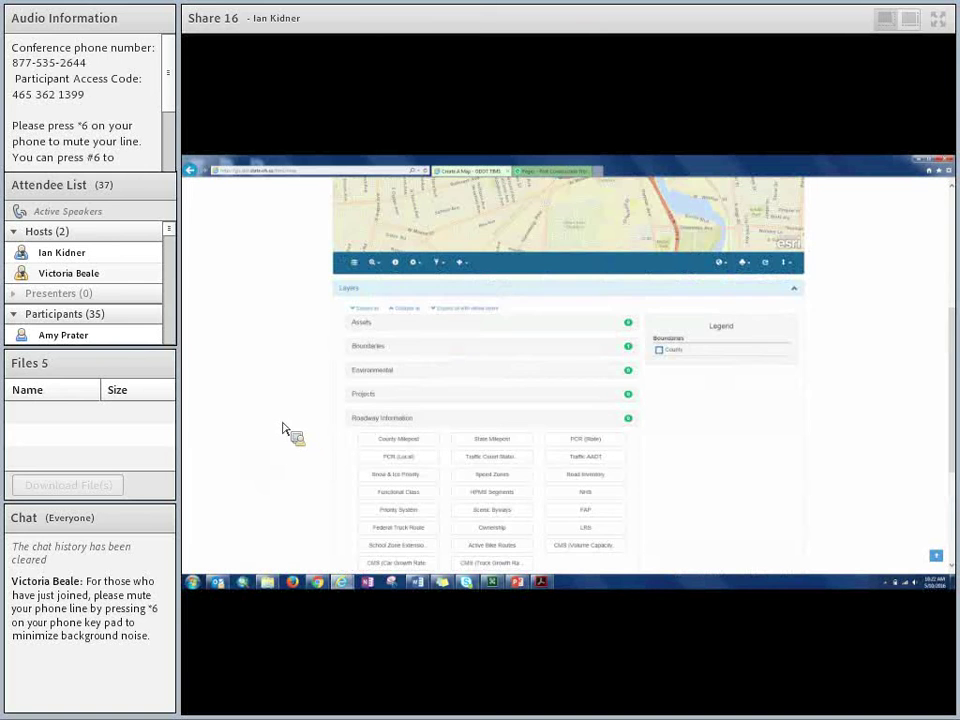
pyautogui.scroll(-2, 270, 432)
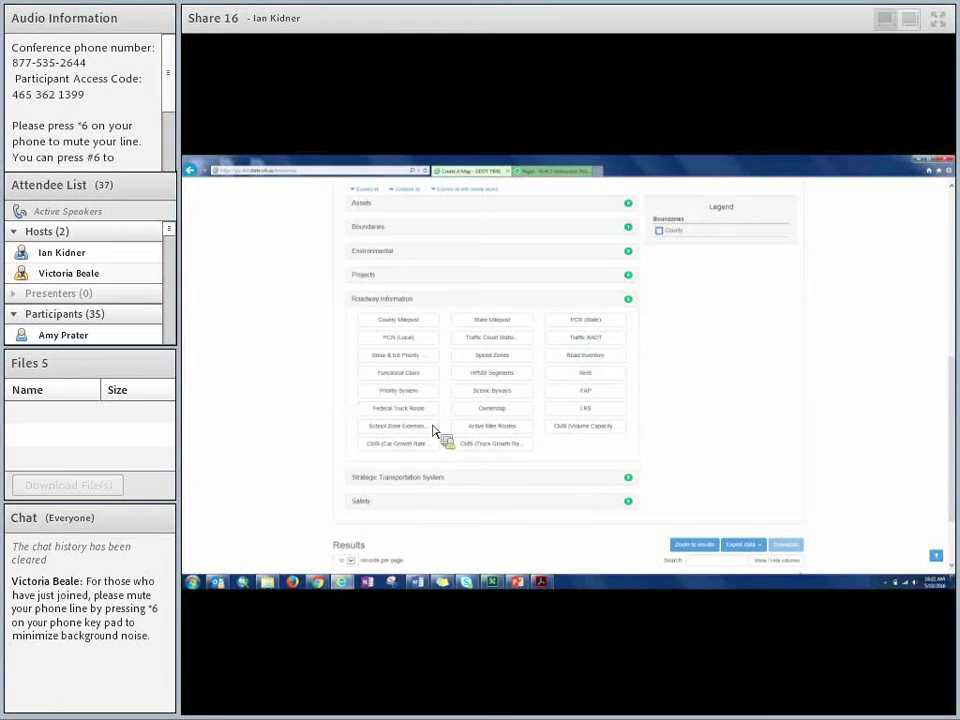
pyautogui.click(372, 300)
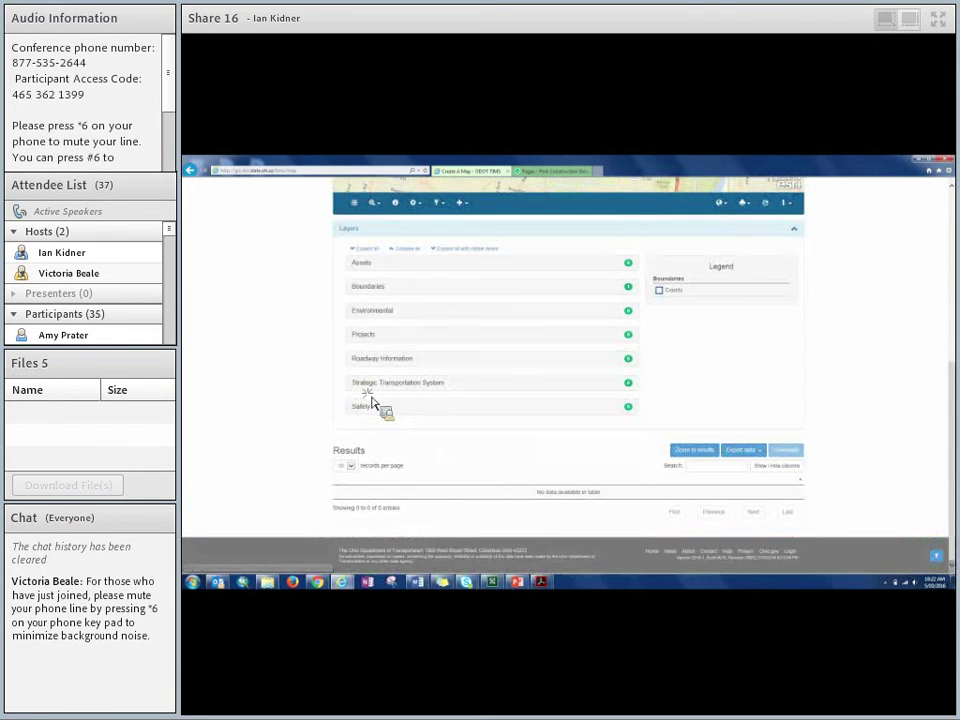
pyautogui.click(405, 388)
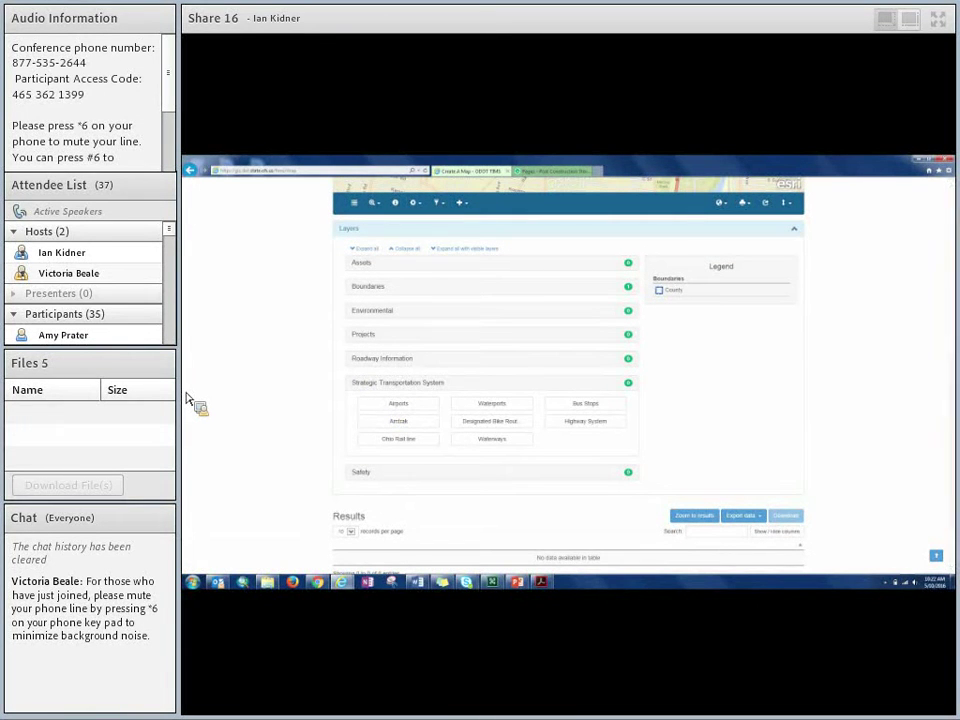
pyautogui.click(366, 385)
# - View the Safety group's 2015 Crash layer on the map, turn it off, and collapse the group
pyautogui.click(362, 406)
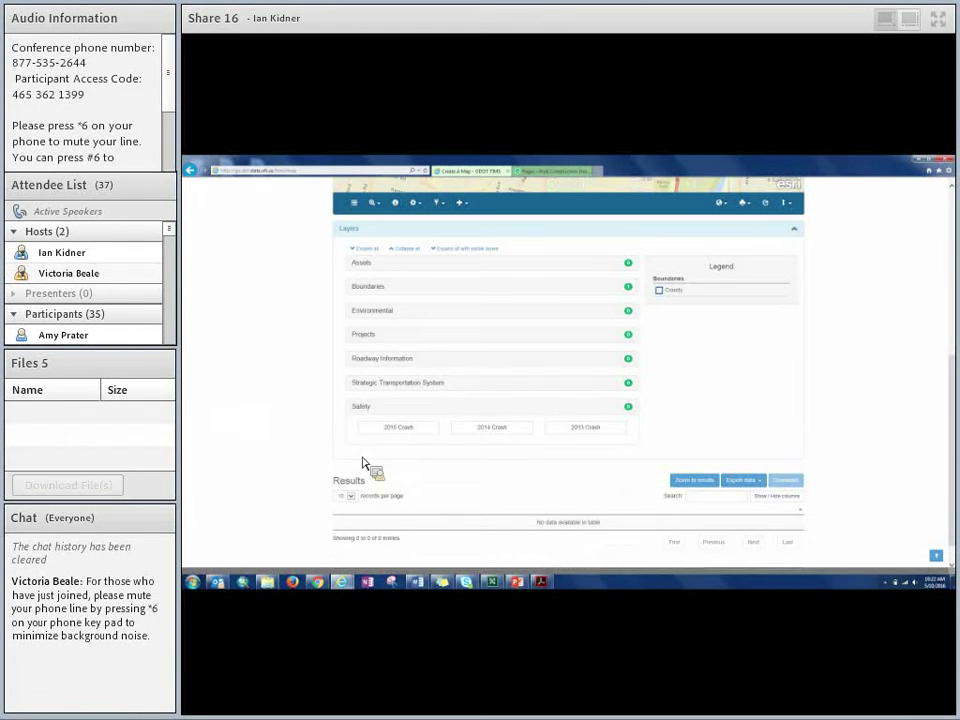
pyautogui.click(398, 427)
pyautogui.scroll(5, 250, 437)
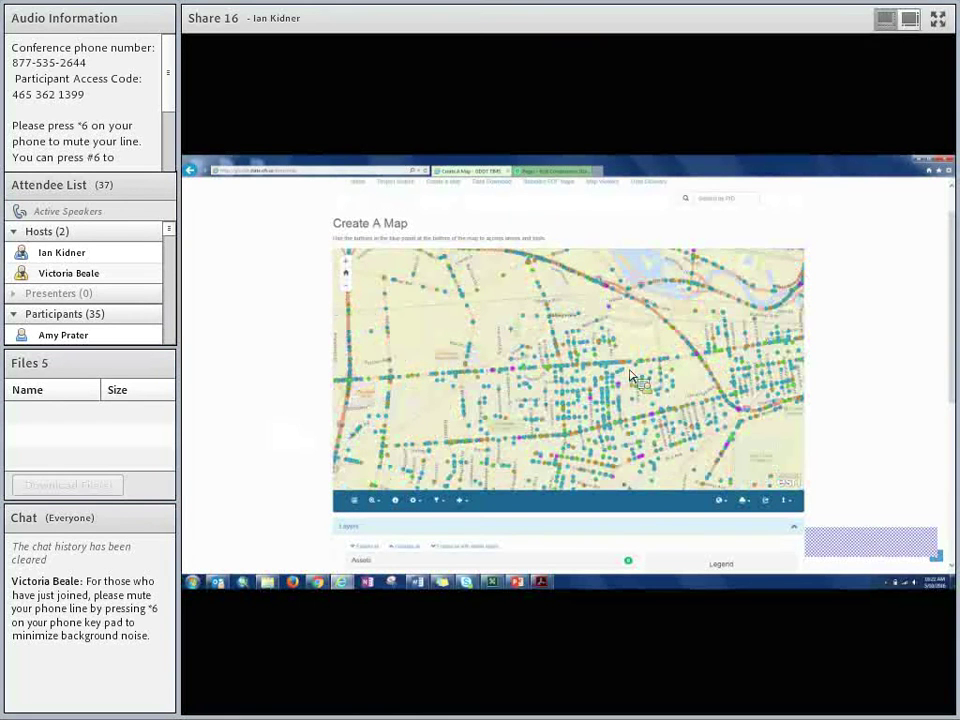
pyautogui.scroll(1, 572, 364)
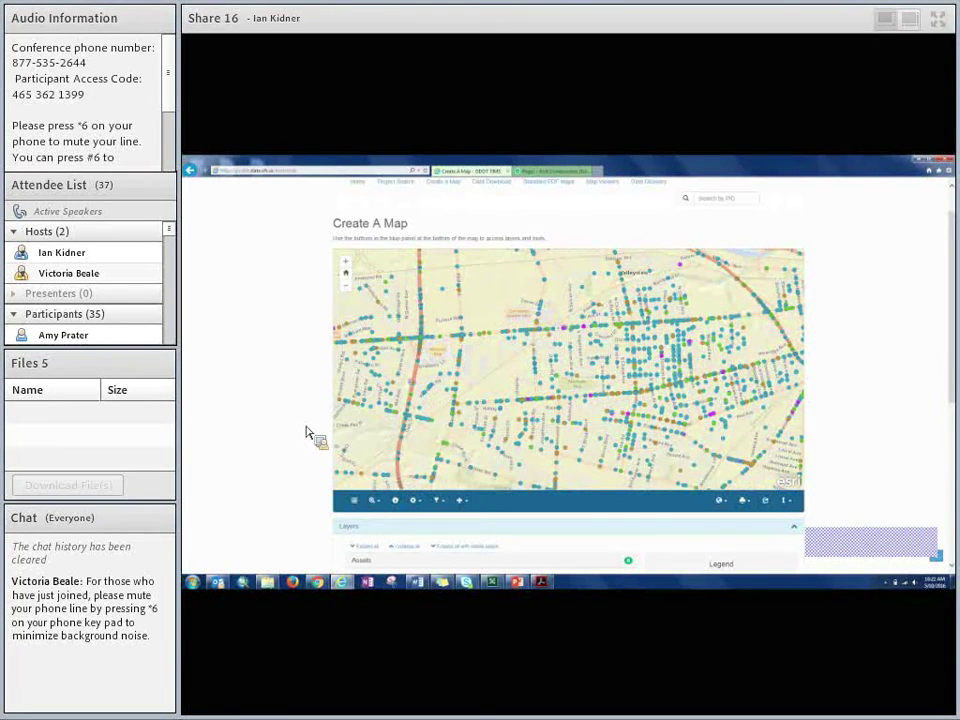
pyautogui.scroll(-5, 280, 432)
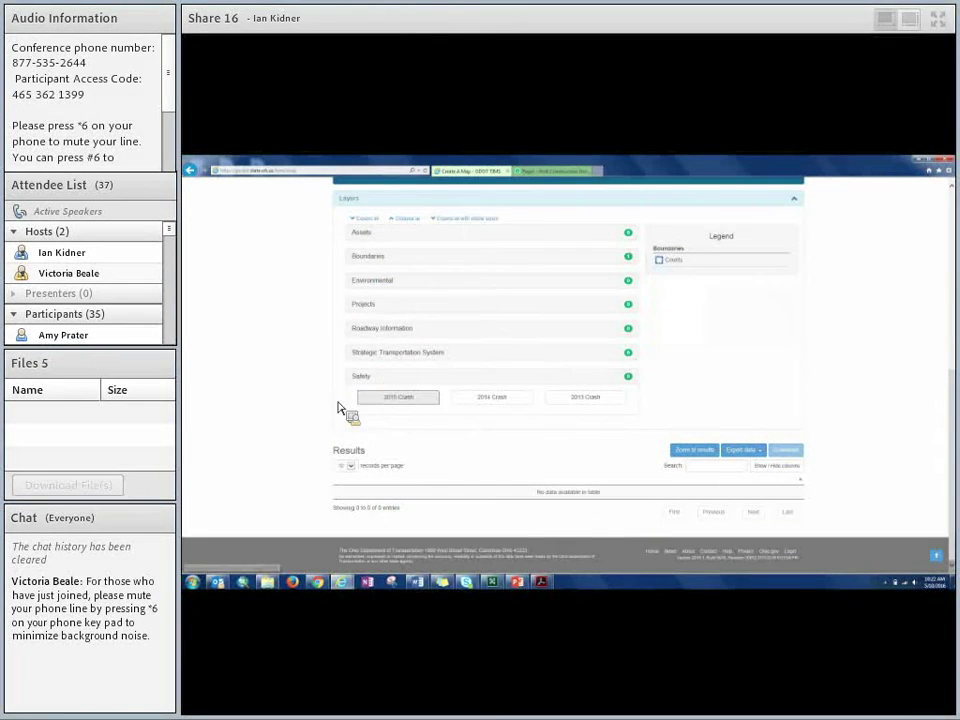
pyautogui.click(366, 379)
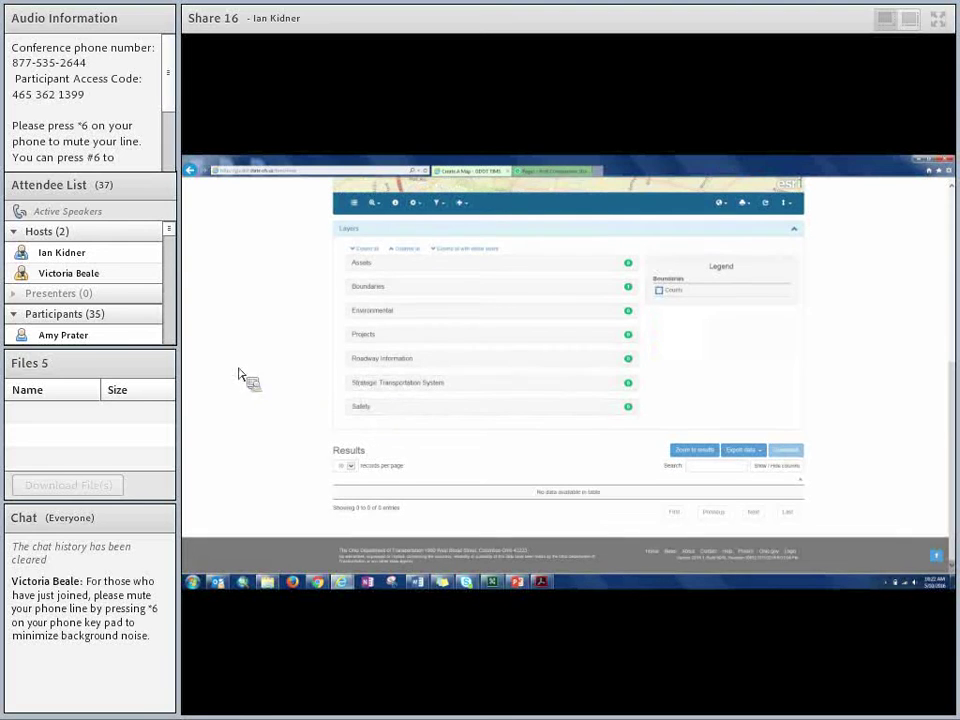
# - Expand the Assets group, turn on the Bridge Inventory layer, and view the bridges on the map
pyautogui.click(365, 268)
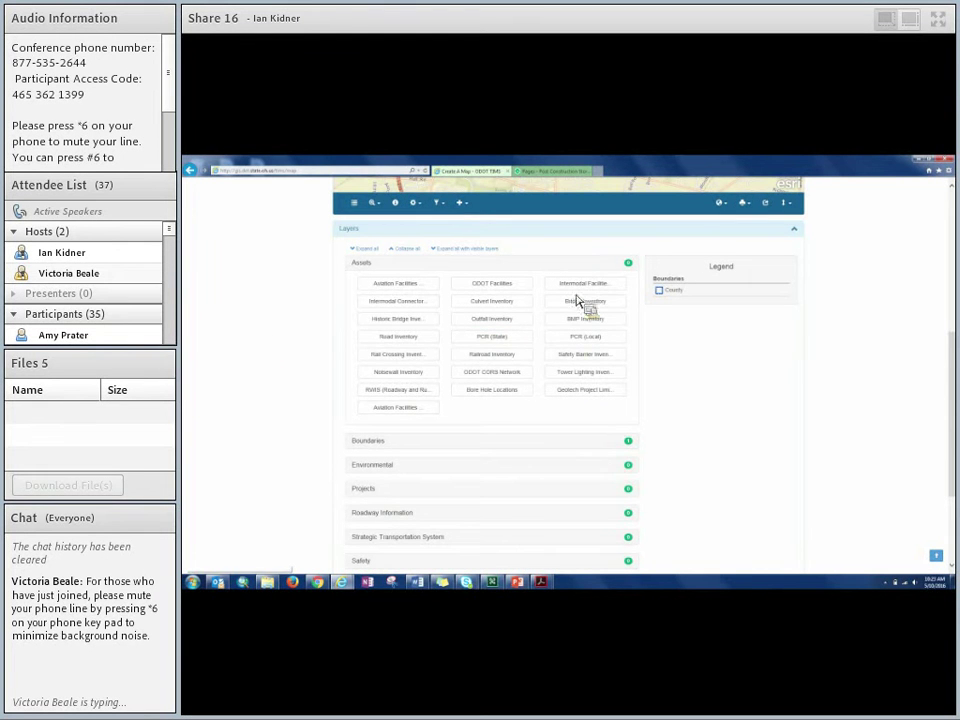
pyautogui.click(500, 303)
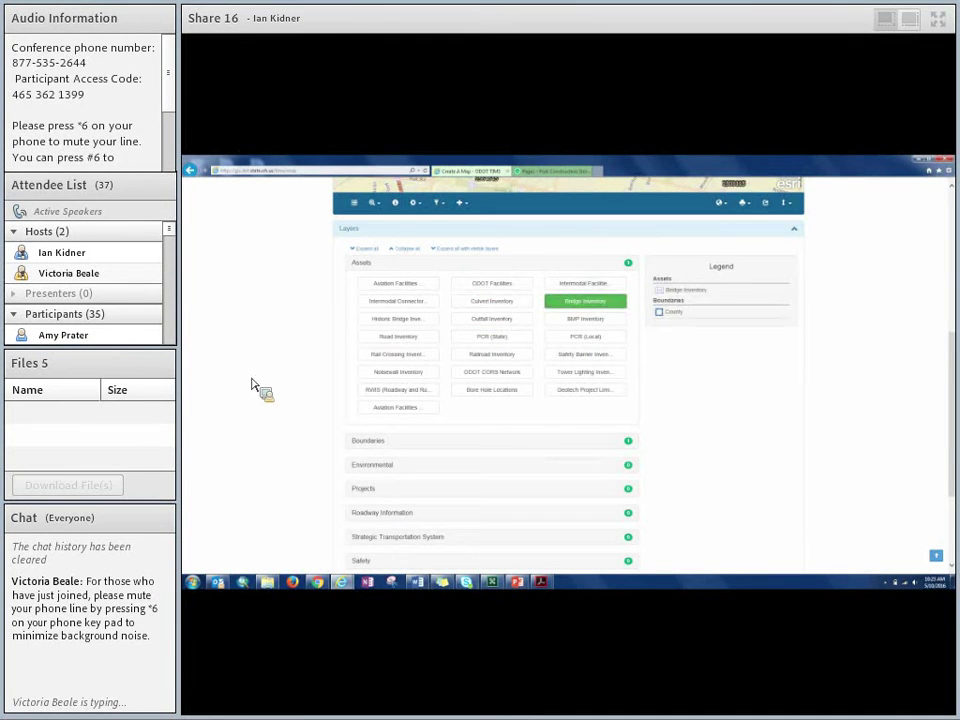
pyautogui.scroll(5, 251, 388)
pyautogui.scroll(-2, 578, 388)
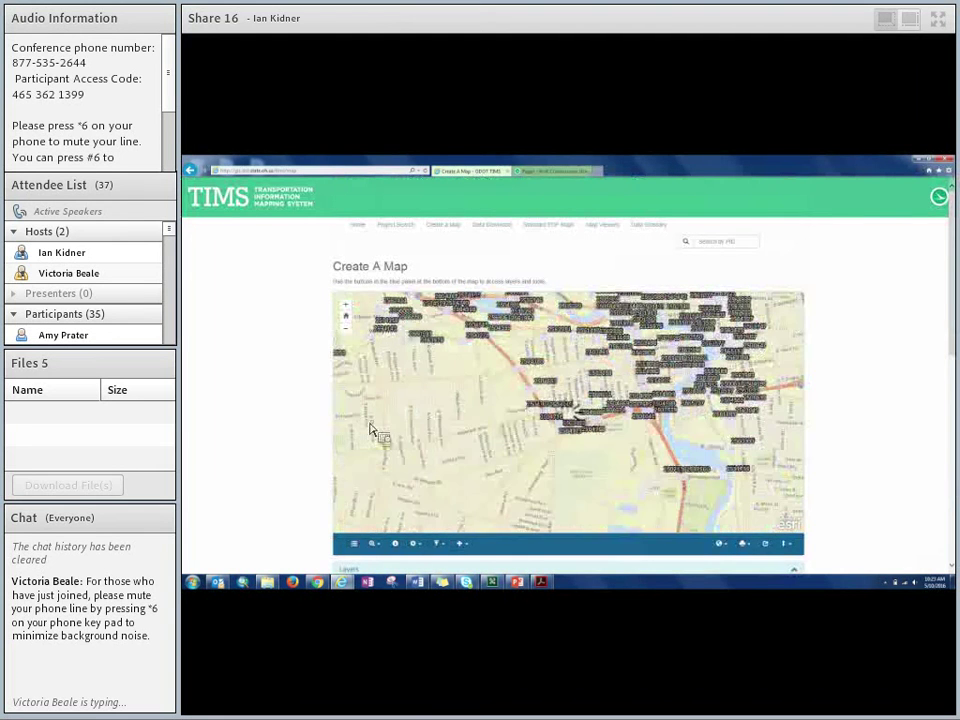
pyautogui.scroll(-1, 317, 407)
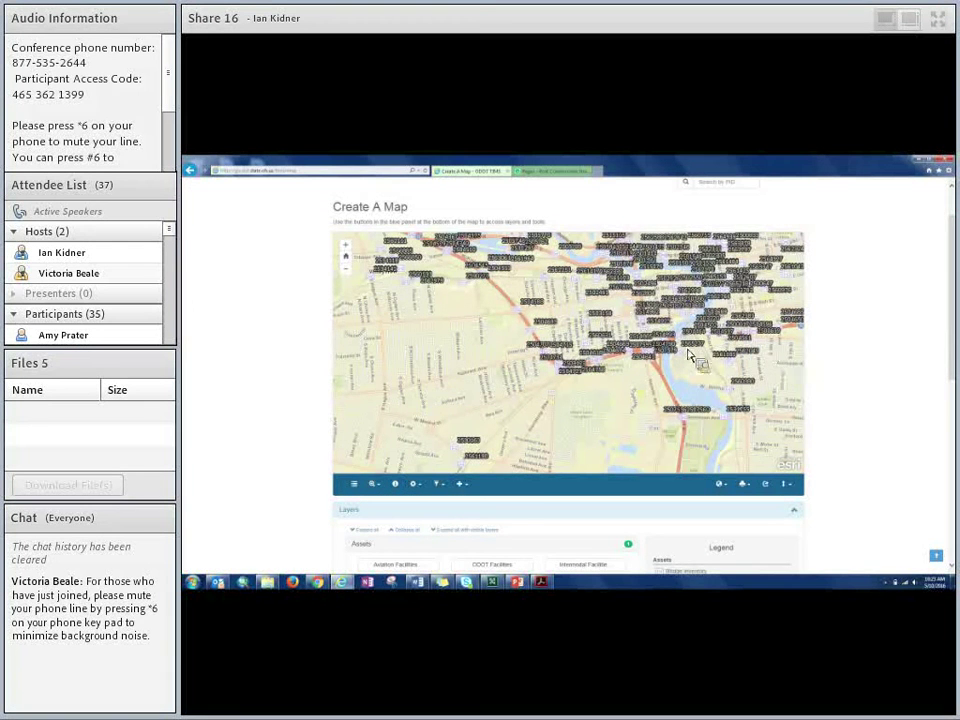
pyautogui.scroll(-3, 688, 356)
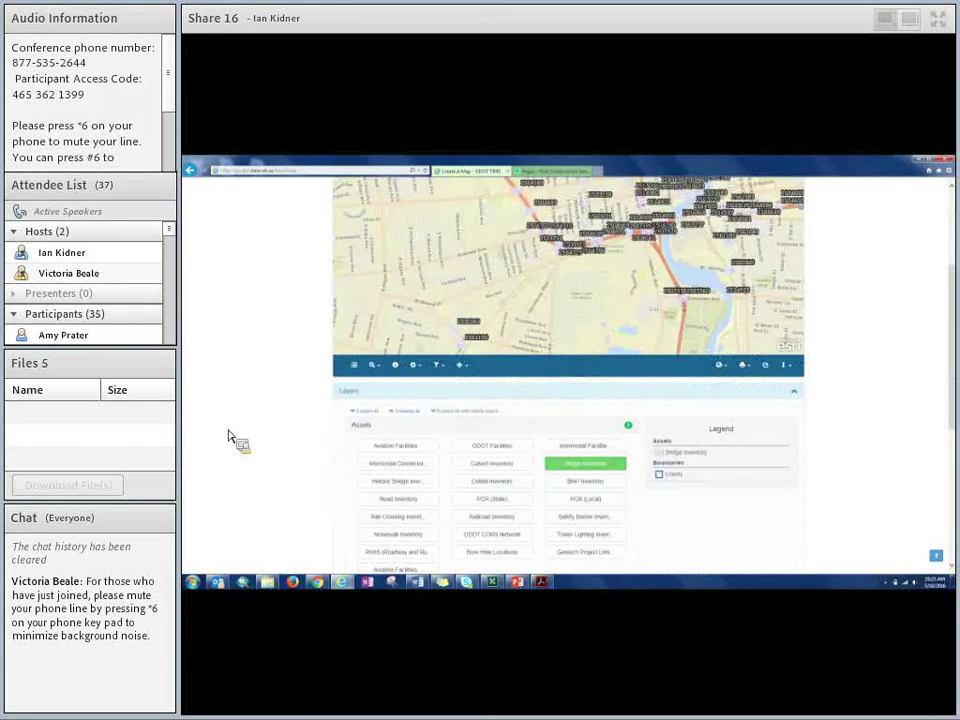
# - Set Identify to use Bridge Inventory features and identify a bridge along the highway on the map
pyautogui.click(395, 364)
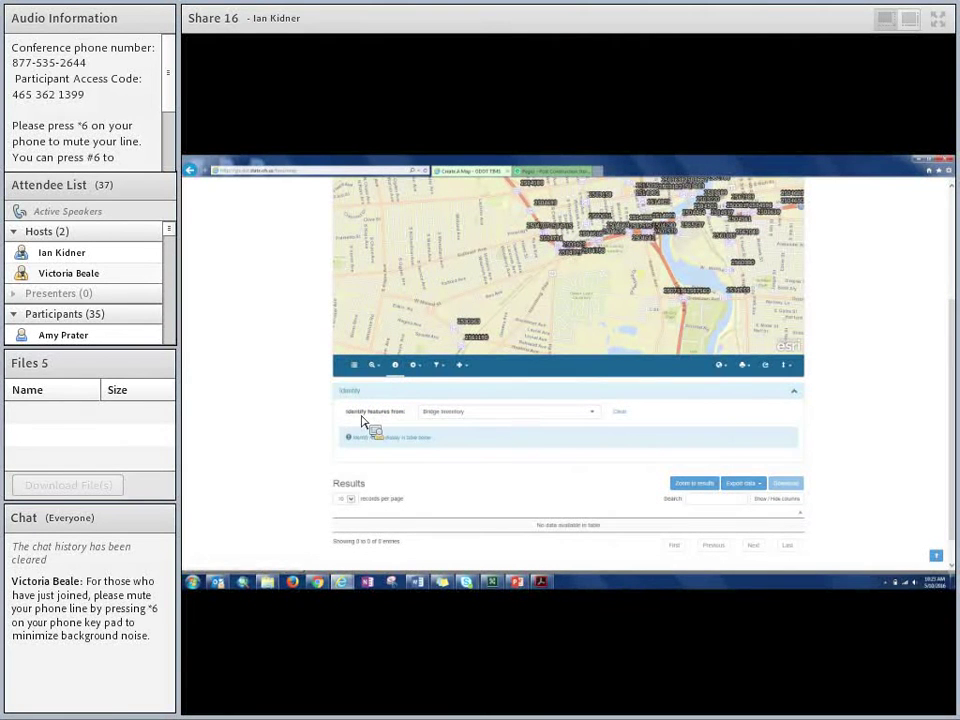
pyautogui.click(449, 414)
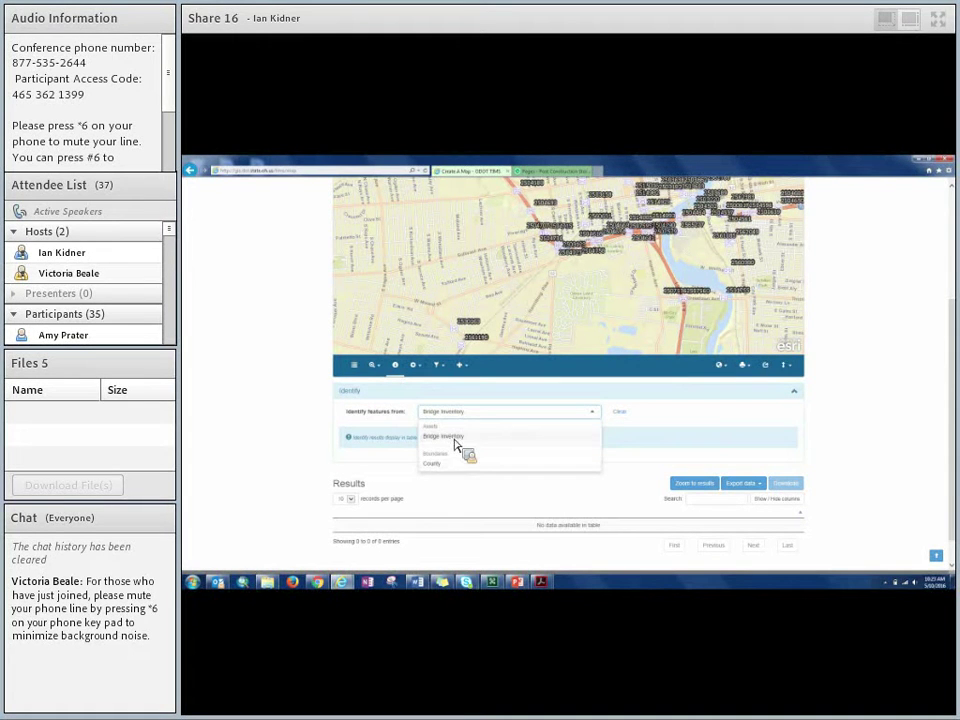
pyautogui.click(455, 440)
pyautogui.scroll(3, 285, 446)
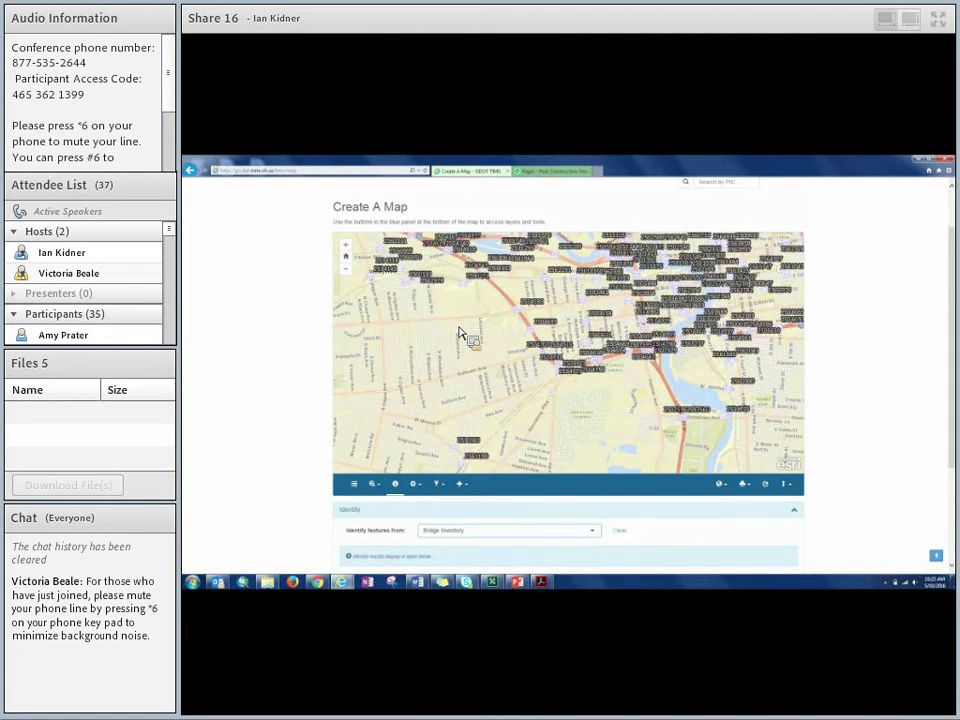
pyautogui.click(520, 316)
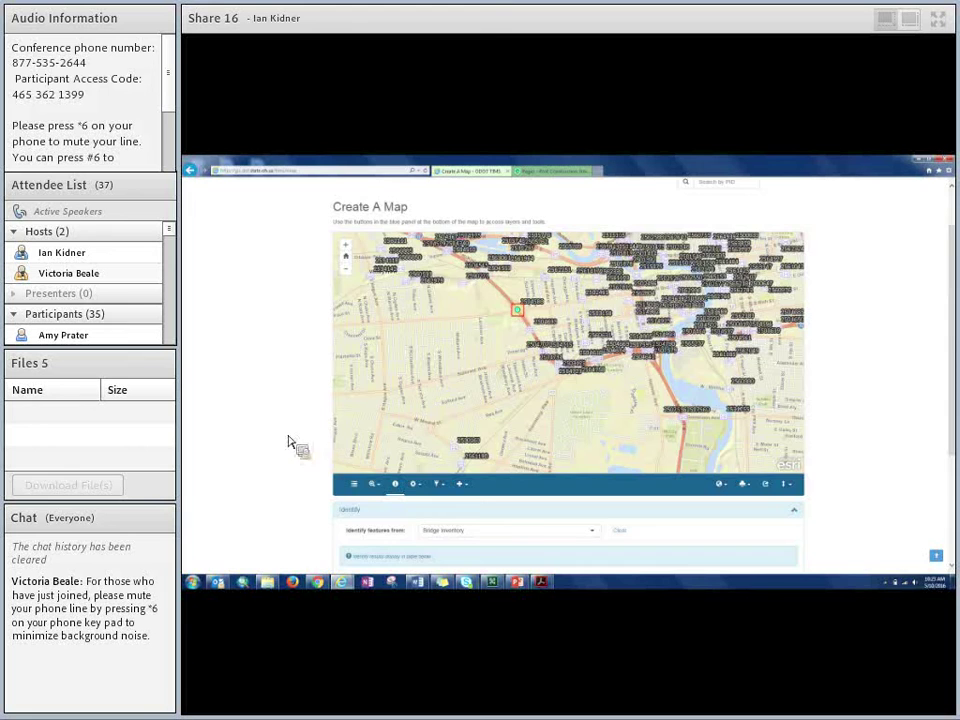
# - Examine the identified bridge's attribute columns in the results table and the available data export formats
pyautogui.scroll(-3, 281, 450)
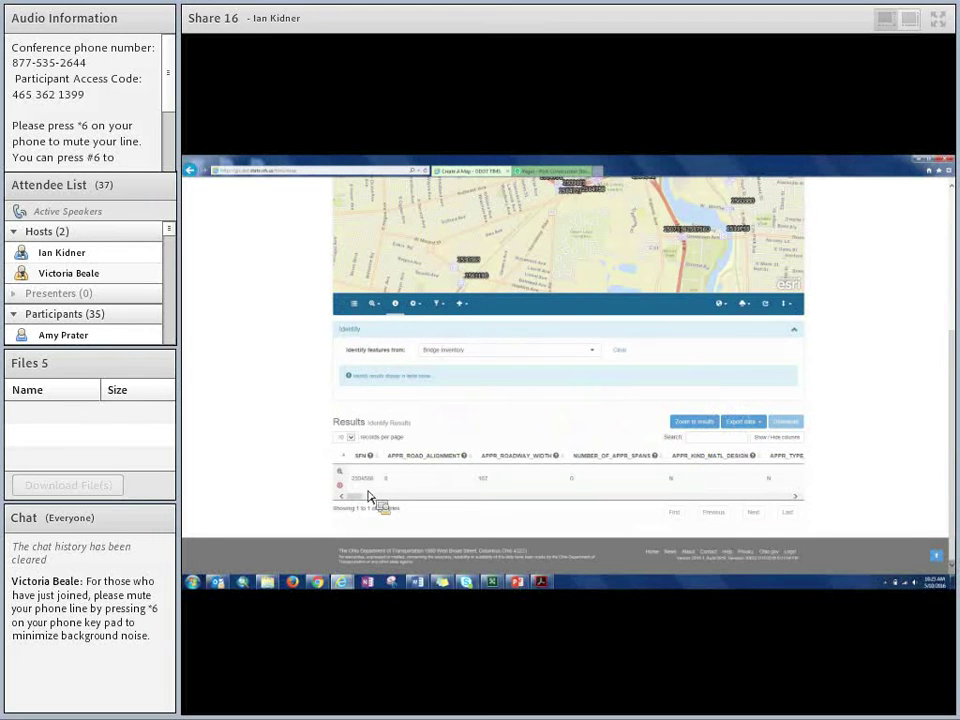
pyautogui.moveTo(354, 503); pyautogui.dragTo(501, 503)
pyautogui.click(762, 424)
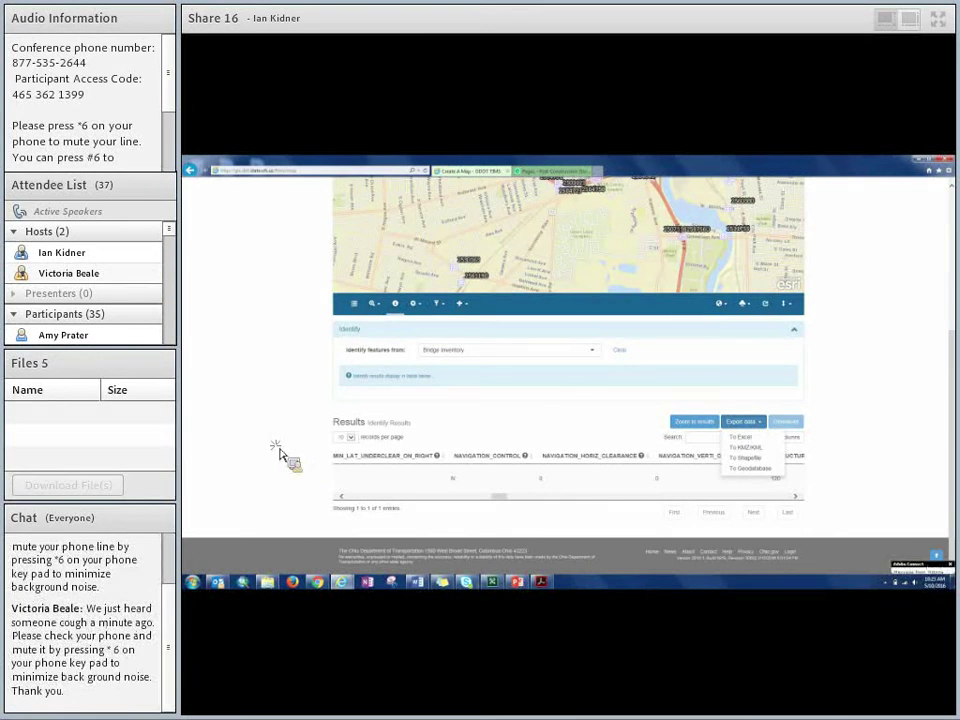
pyautogui.click(240, 402)
# - Identify features at other points on the map and clear the identify results
pyautogui.scroll(3, 247, 400)
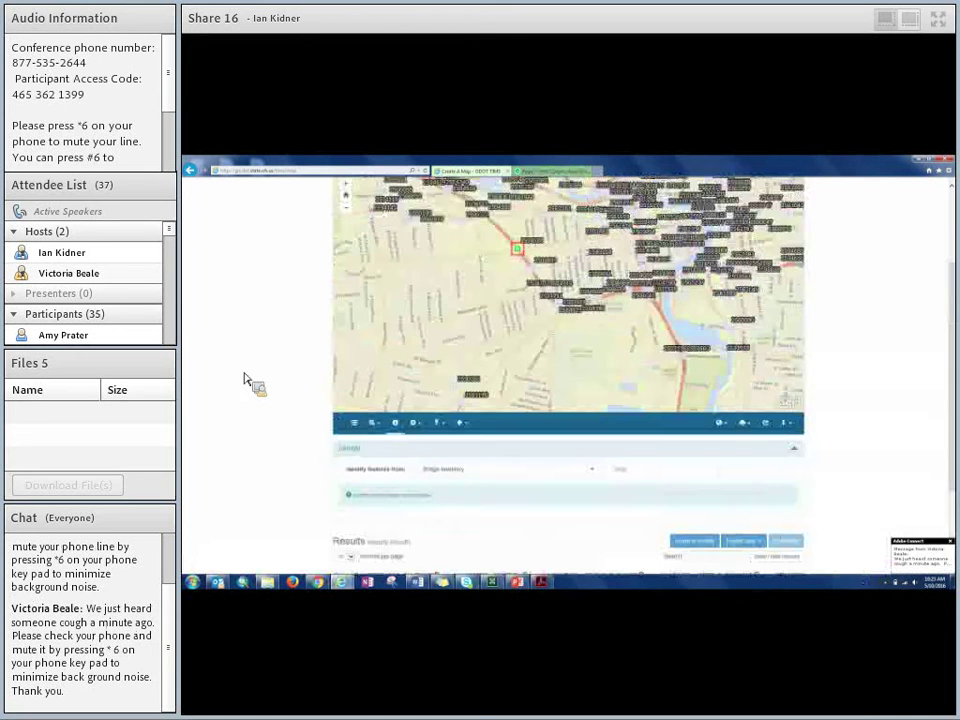
pyautogui.scroll(2, 262, 325)
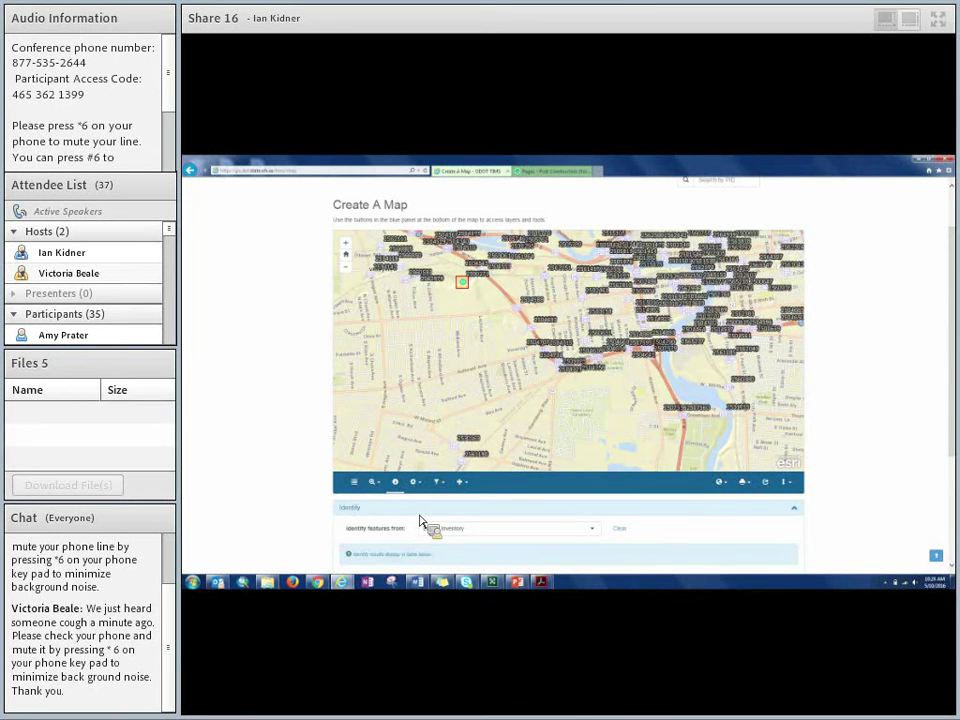
pyautogui.click(579, 281)
pyautogui.scroll(-1, 283, 398)
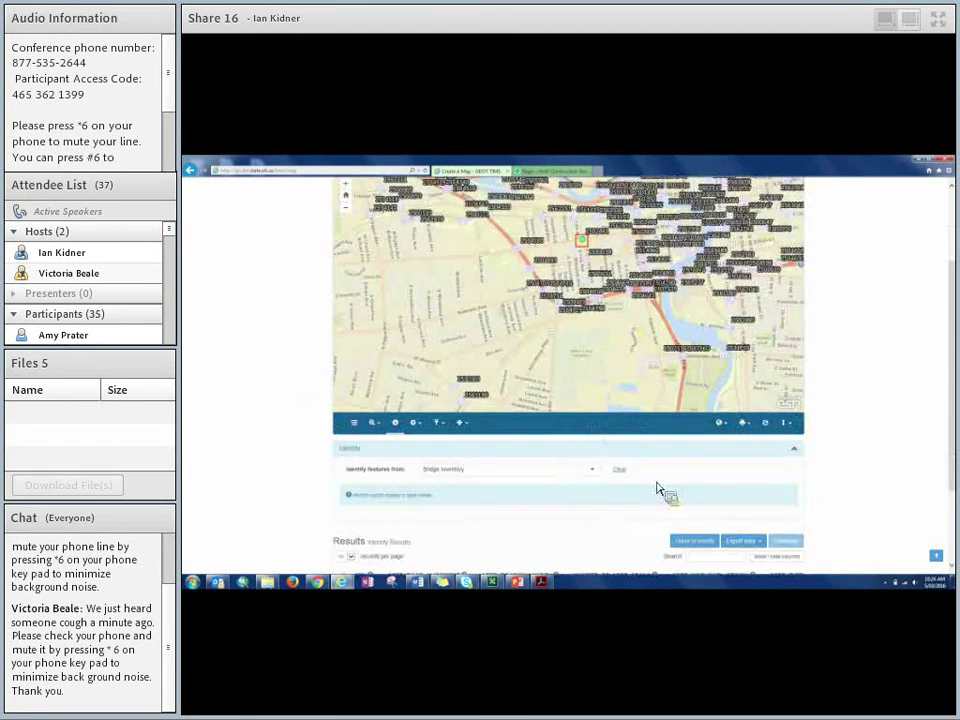
pyautogui.click(621, 470)
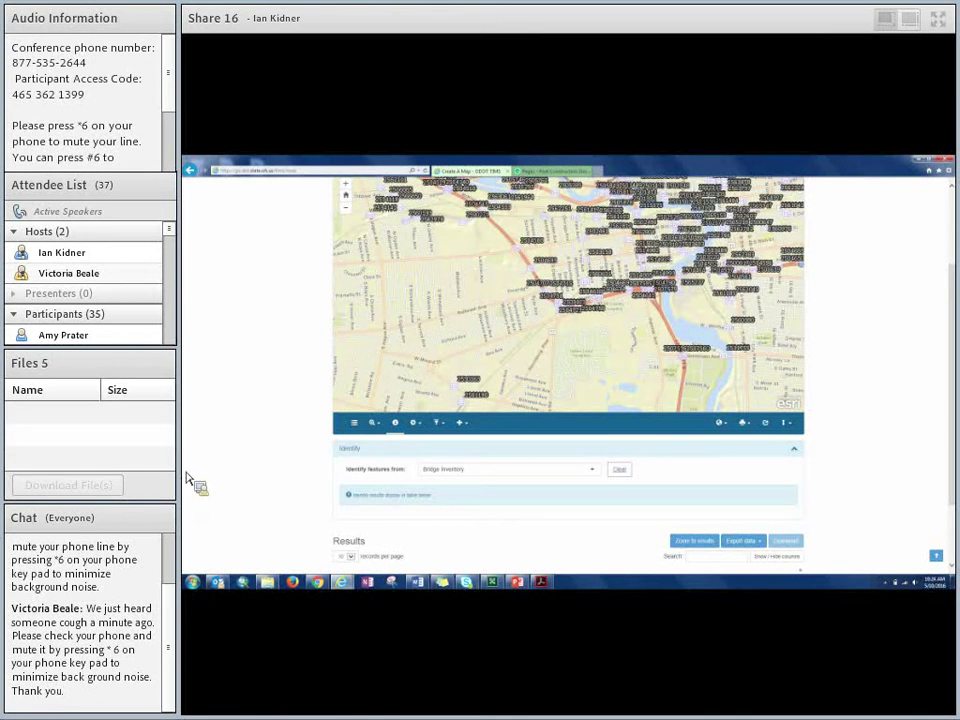
# - Start a Filter by attributes query on Bridge Inventory with the condition COUNTY is FRA
pyautogui.scroll(-2, 193, 475)
pyautogui.scroll(1, 216, 484)
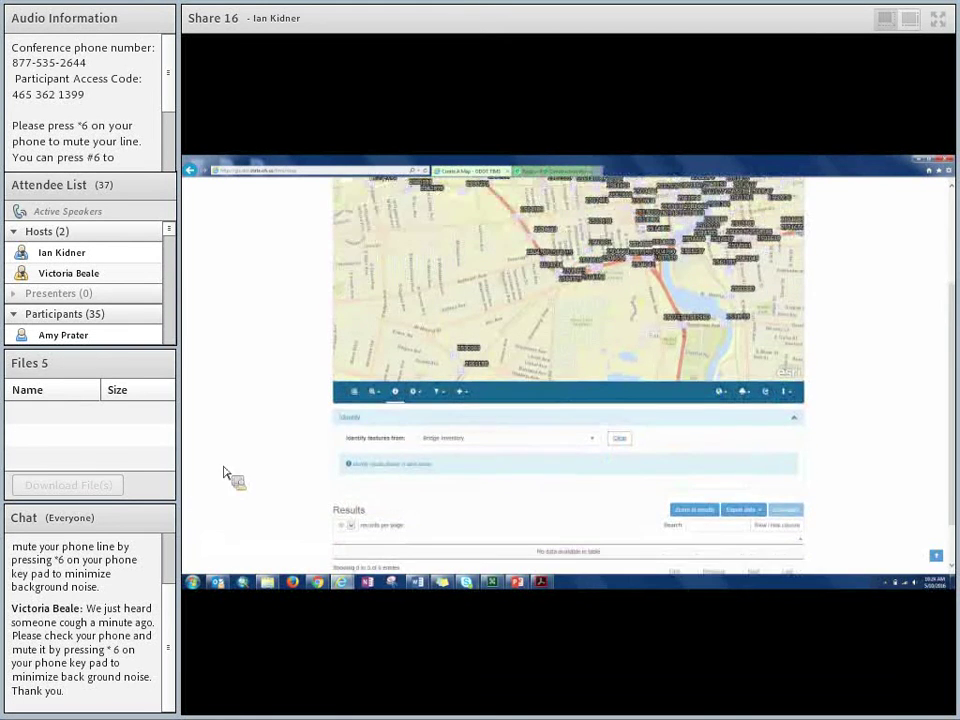
pyautogui.click(439, 394)
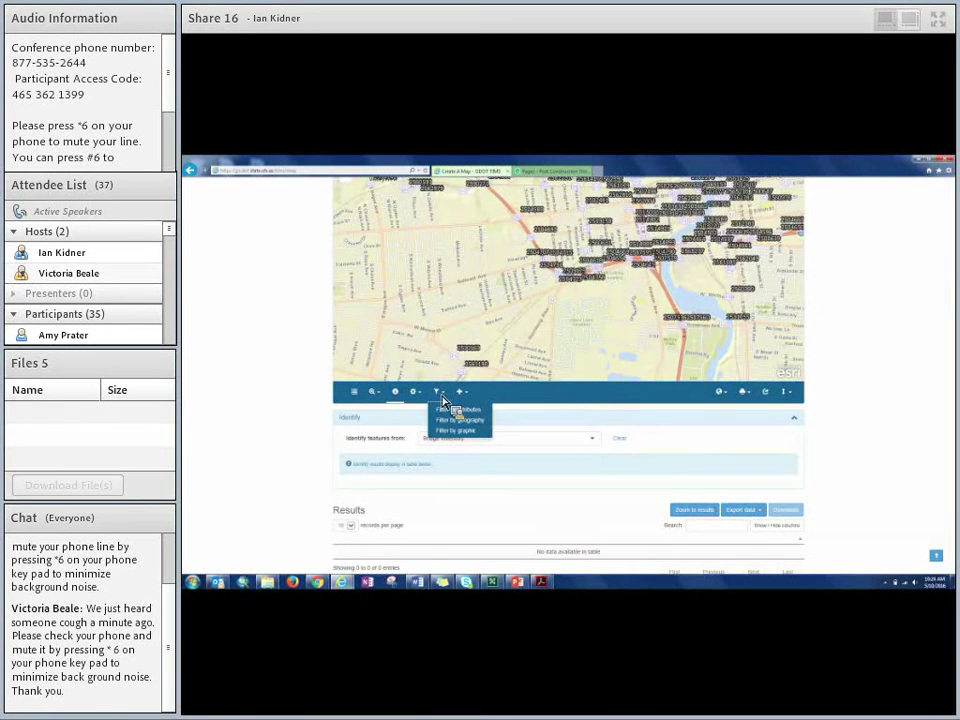
pyautogui.click(462, 410)
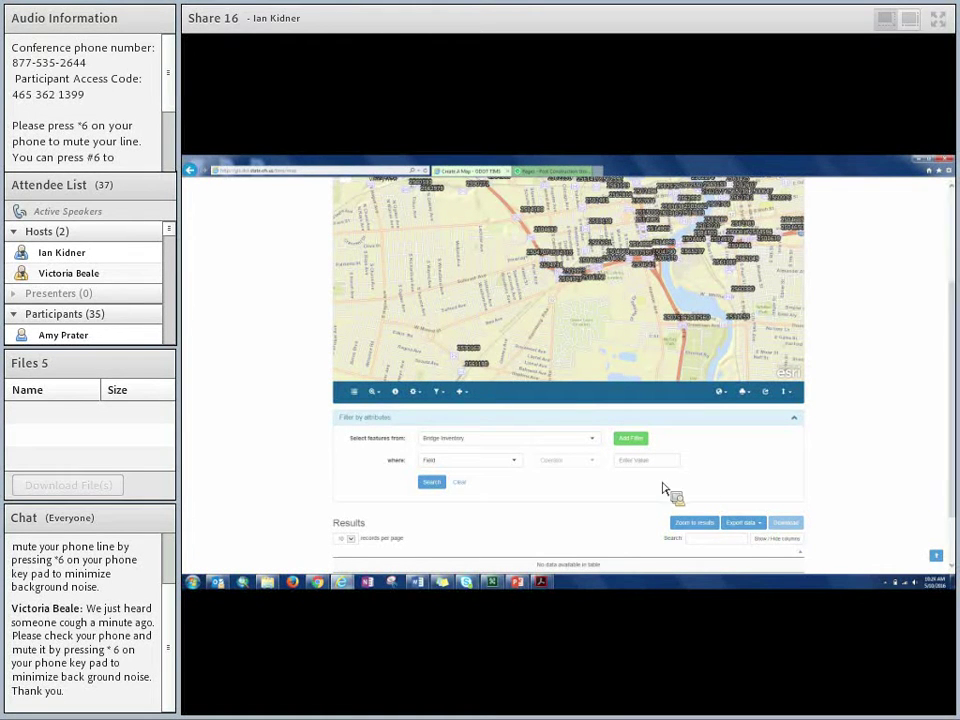
pyautogui.click(522, 465)
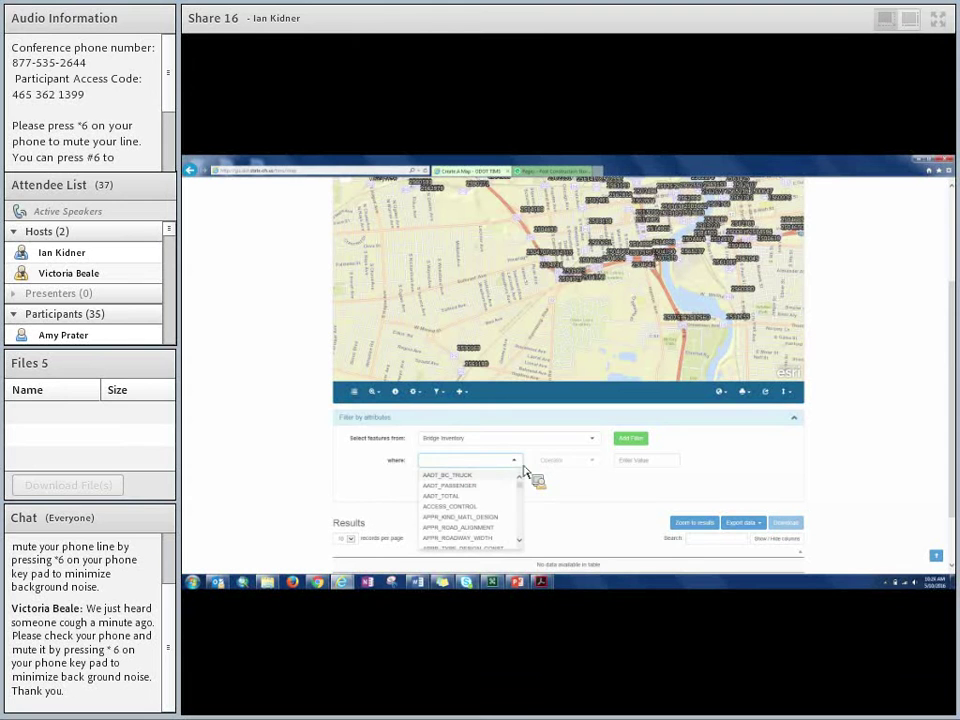
pyautogui.write('county')
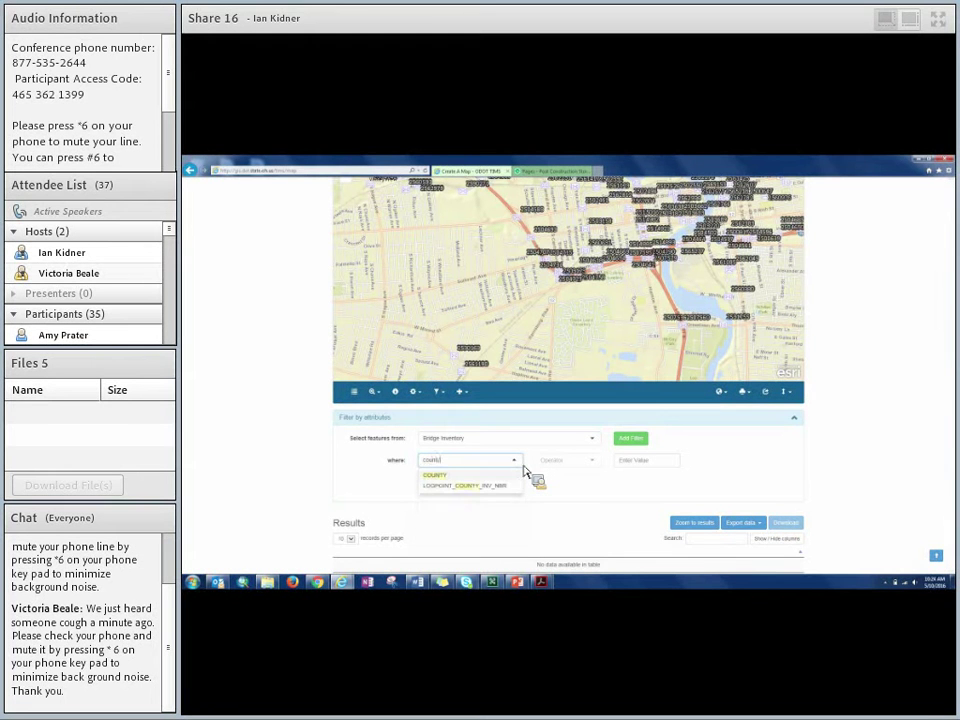
pyautogui.click(438, 475)
pyautogui.click(559, 464)
pyautogui.click(561, 474)
pyautogui.click(642, 463)
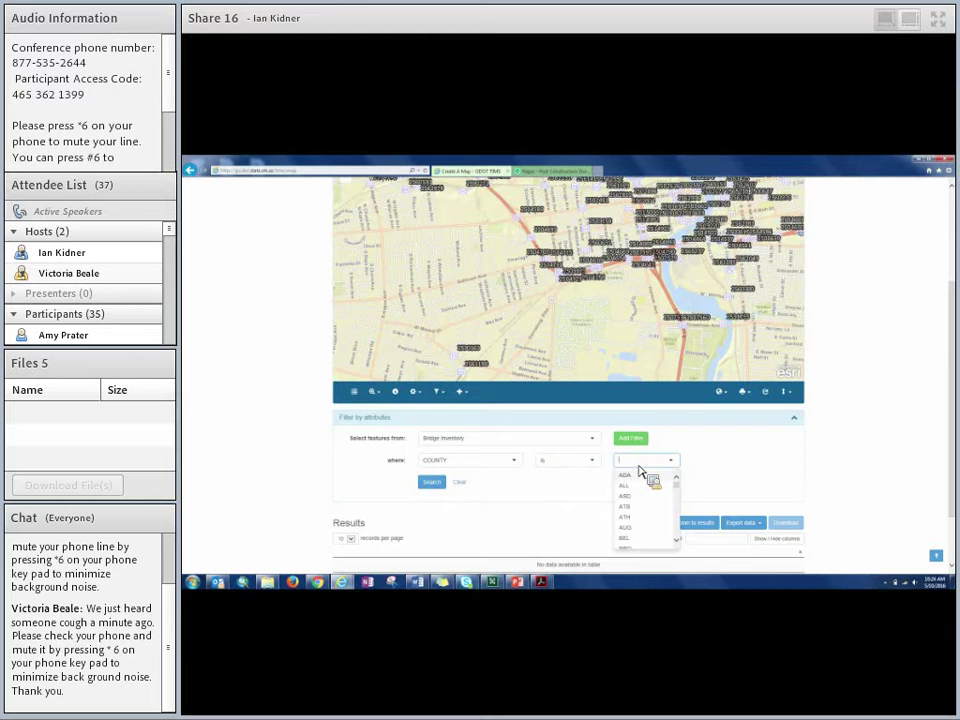
pyautogui.write('fra')
pyautogui.click(640, 475)
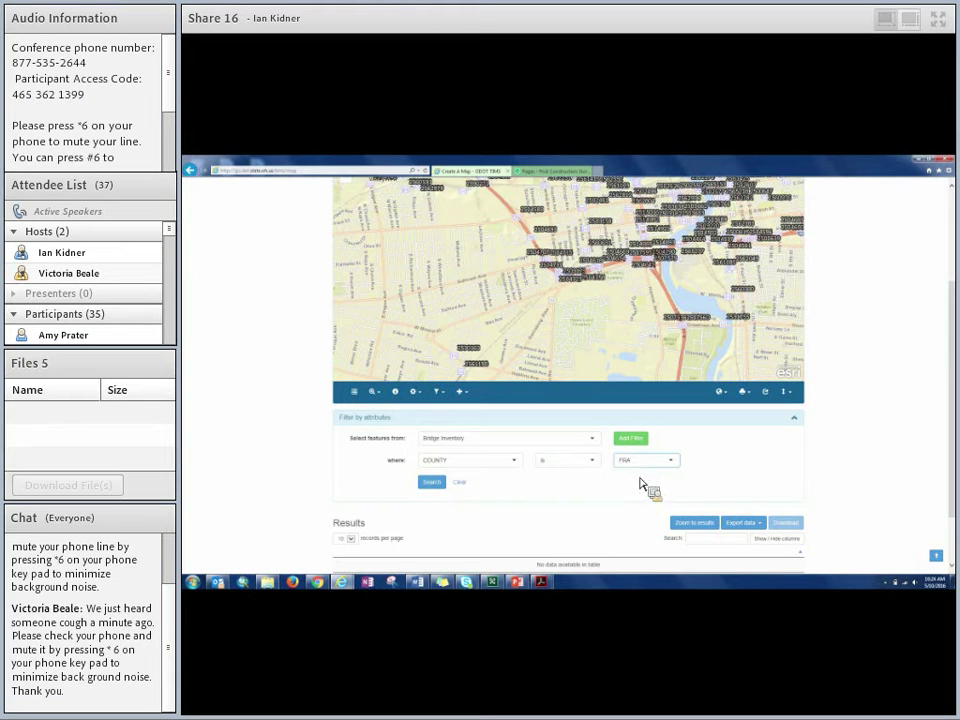
# - Add a second AND condition to the filter where ROUTE_TYPE is IR
pyautogui.click(636, 446)
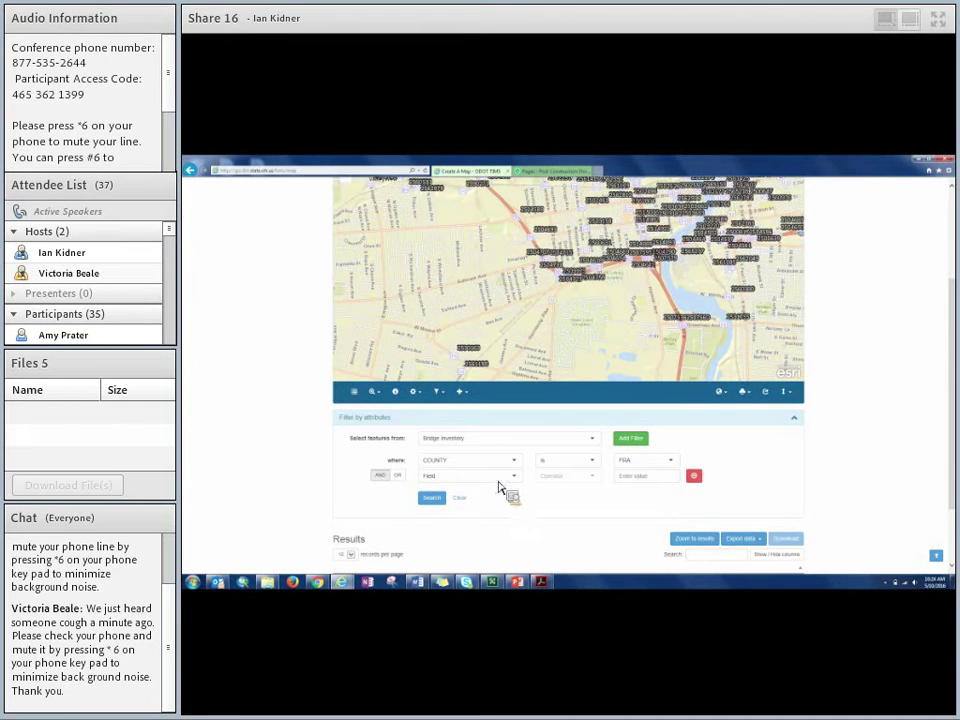
pyautogui.click(498, 479)
pyautogui.write('des')
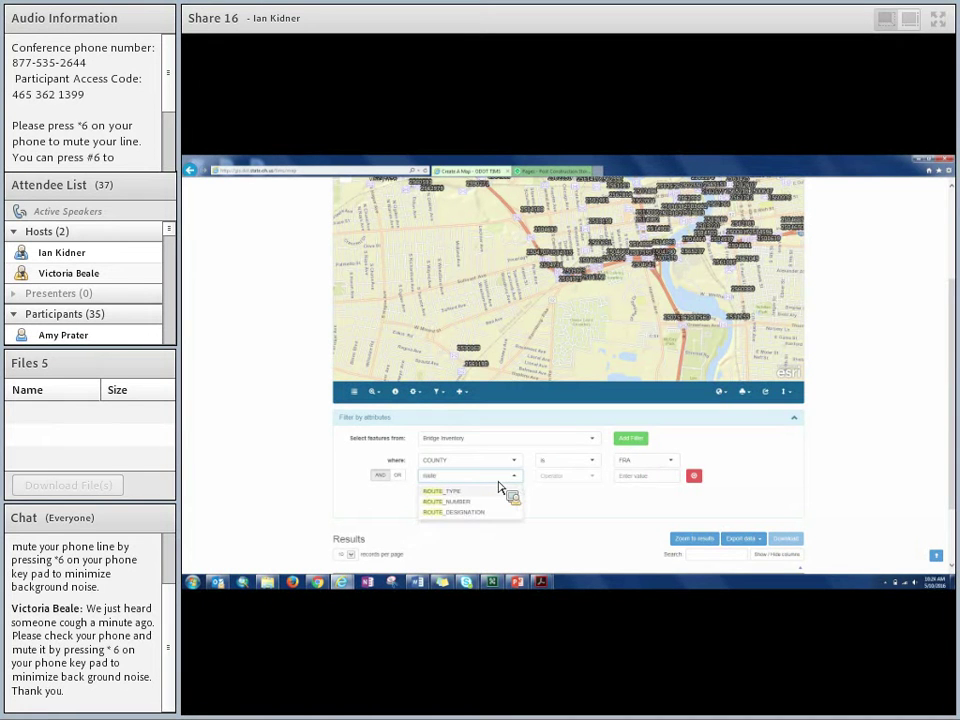
pyautogui.click(499, 490)
pyautogui.click(566, 476)
pyautogui.click(565, 500)
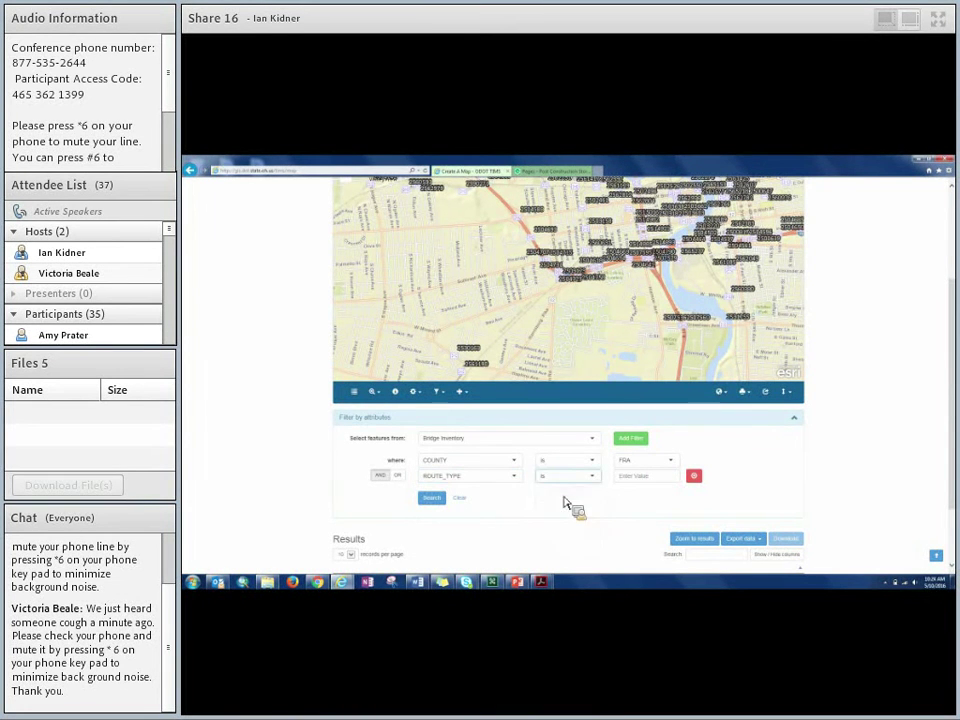
pyautogui.click(649, 480)
pyautogui.click(646, 515)
# - Add a third AND condition where GEN_APPR_CONDITION_RATING is 5 and run the filter search
pyautogui.click(631, 438)
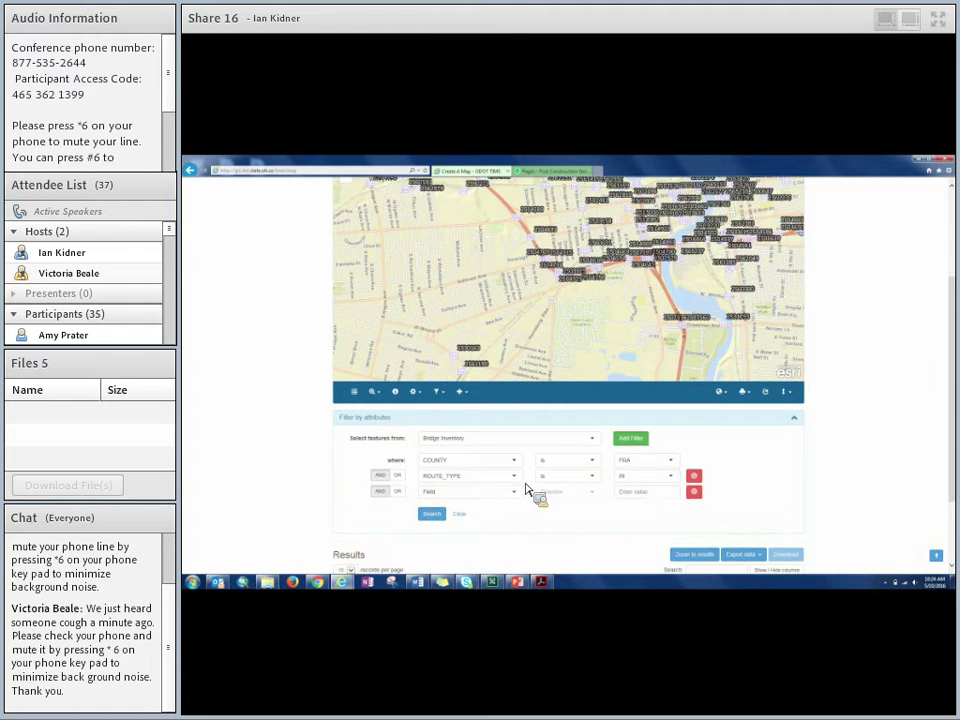
pyautogui.click(472, 496)
pyautogui.write('gen')
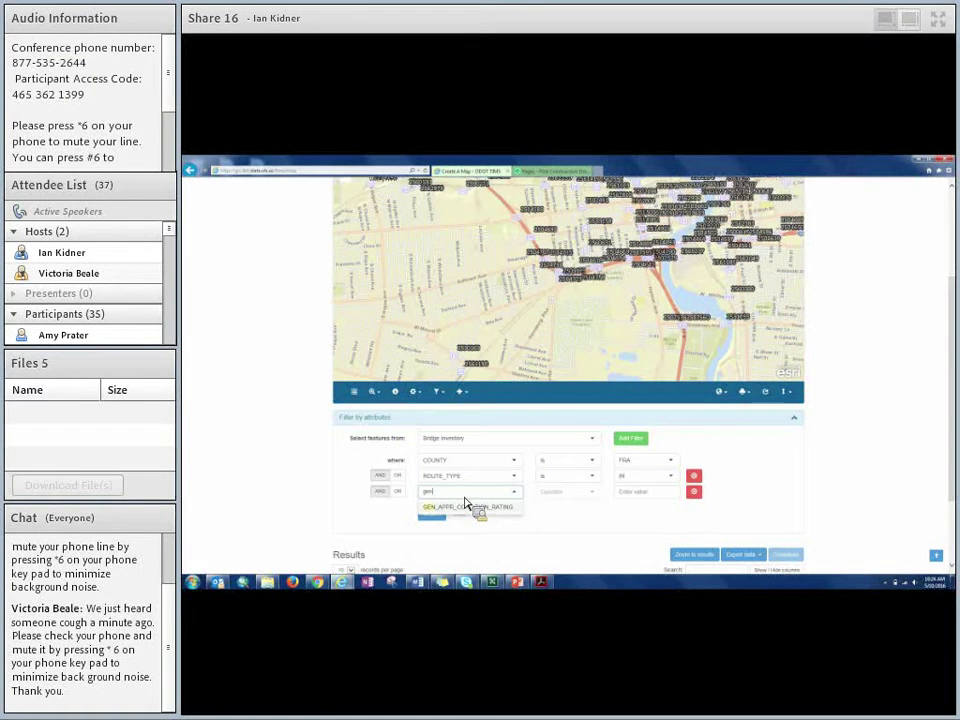
pyautogui.click(467, 507)
pyautogui.click(580, 492)
pyautogui.click(566, 513)
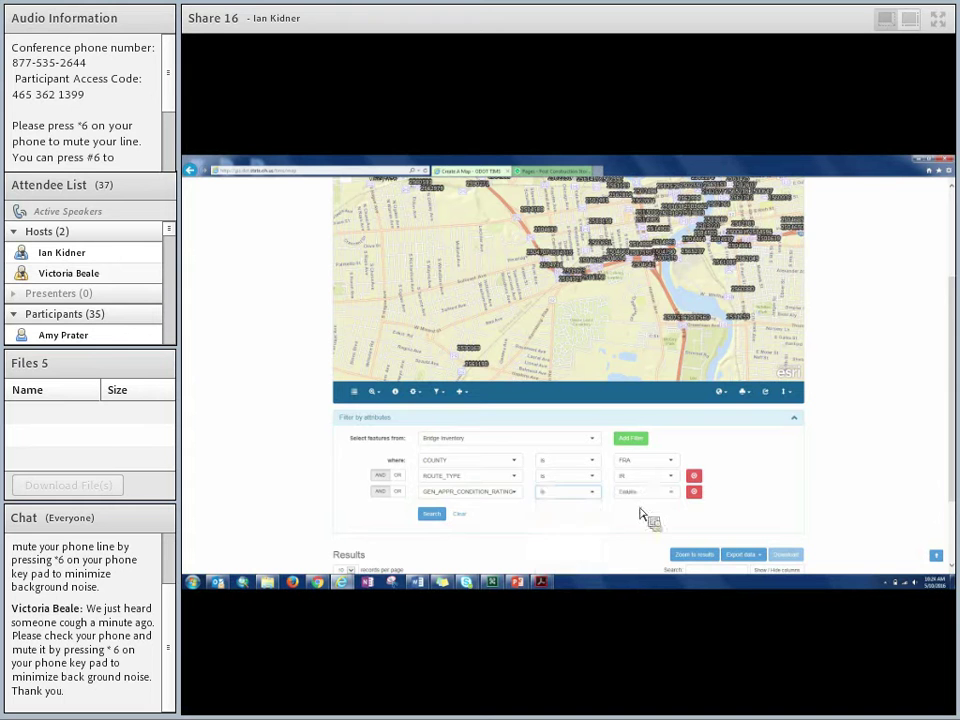
pyautogui.click(645, 491)
pyautogui.scroll(-1, 705, 500)
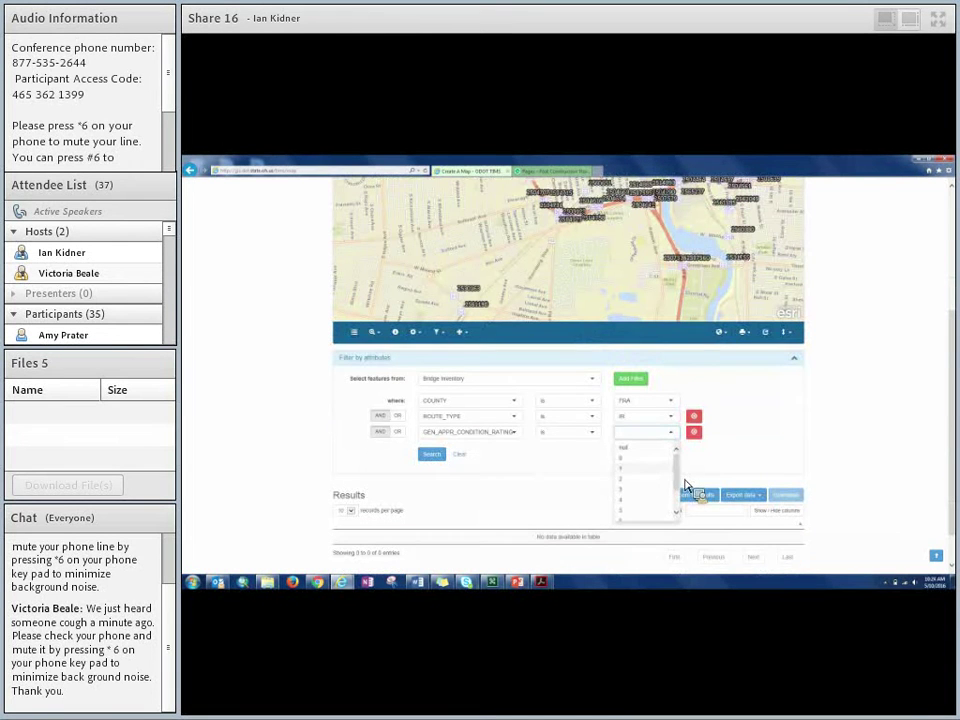
pyautogui.click(648, 509)
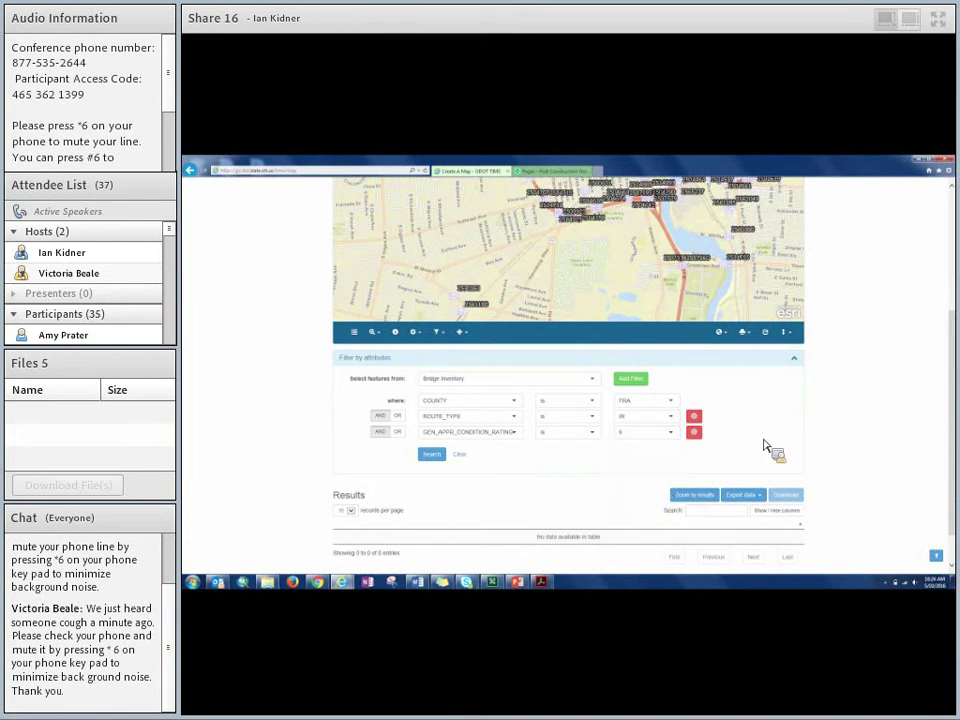
pyautogui.click(431, 456)
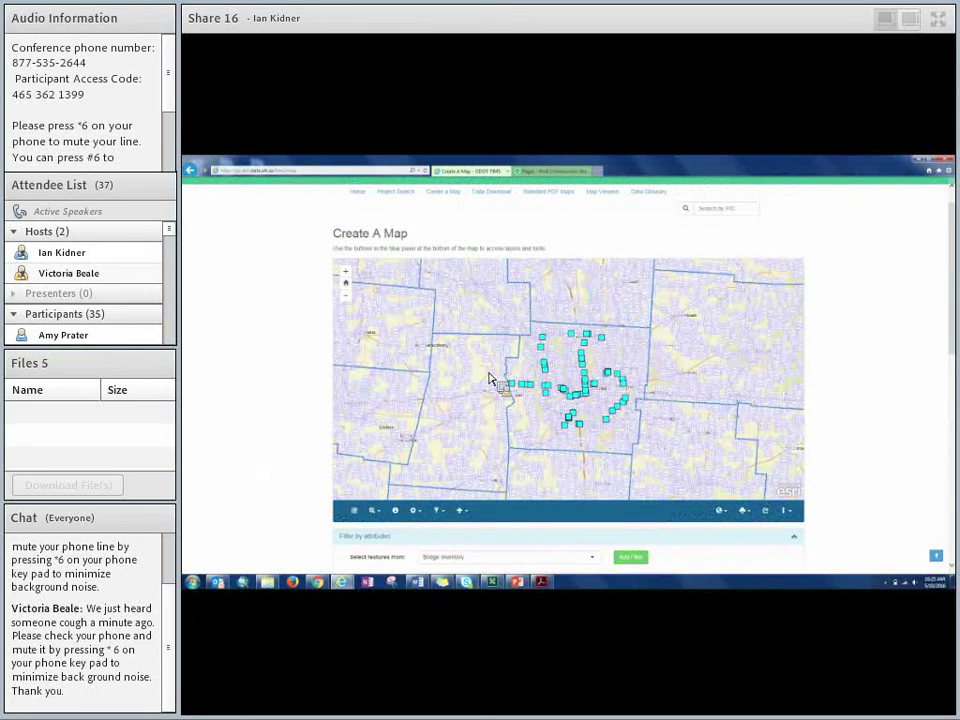
# - Review the filtered bridges in the results table and collapse the Filter by attributes section to see the map
pyautogui.scroll(-6, 260, 450)
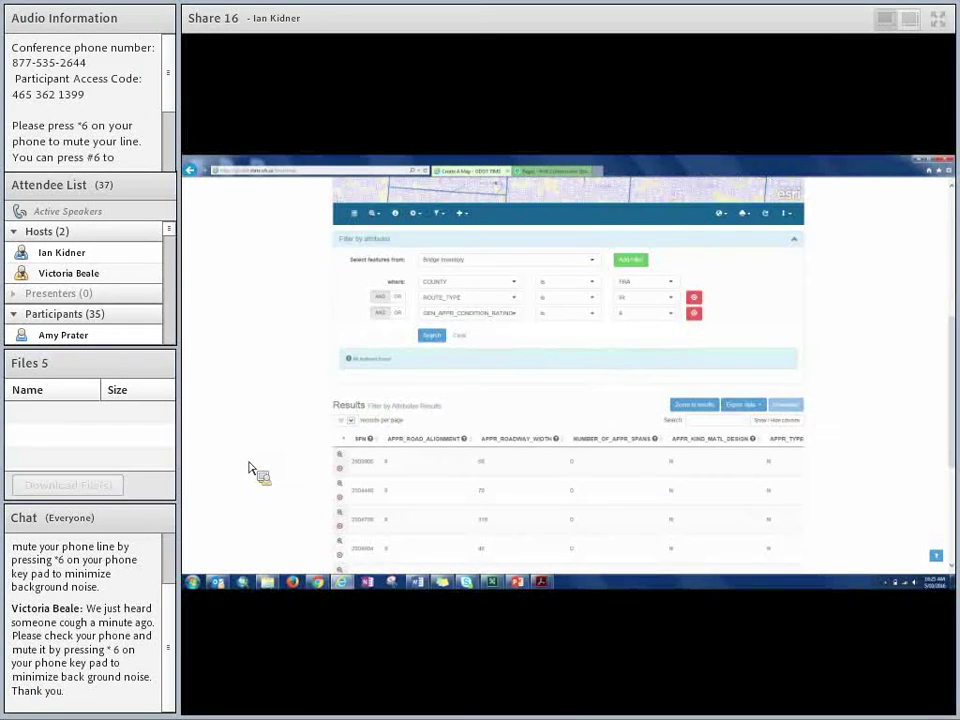
pyautogui.scroll(-5, 482, 321)
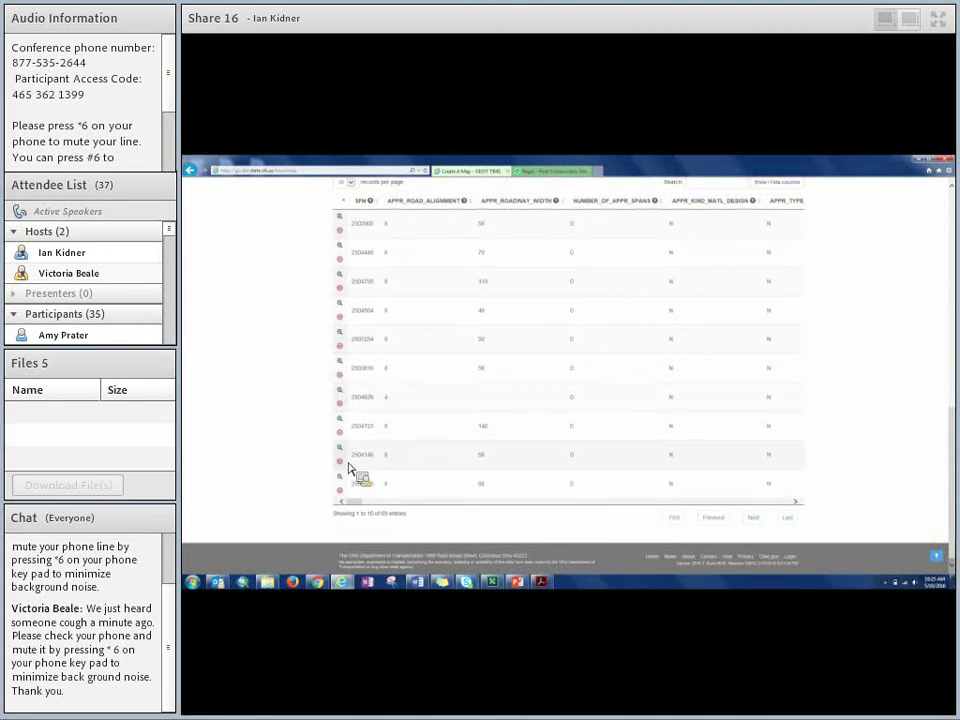
pyautogui.scroll(3, 240, 435)
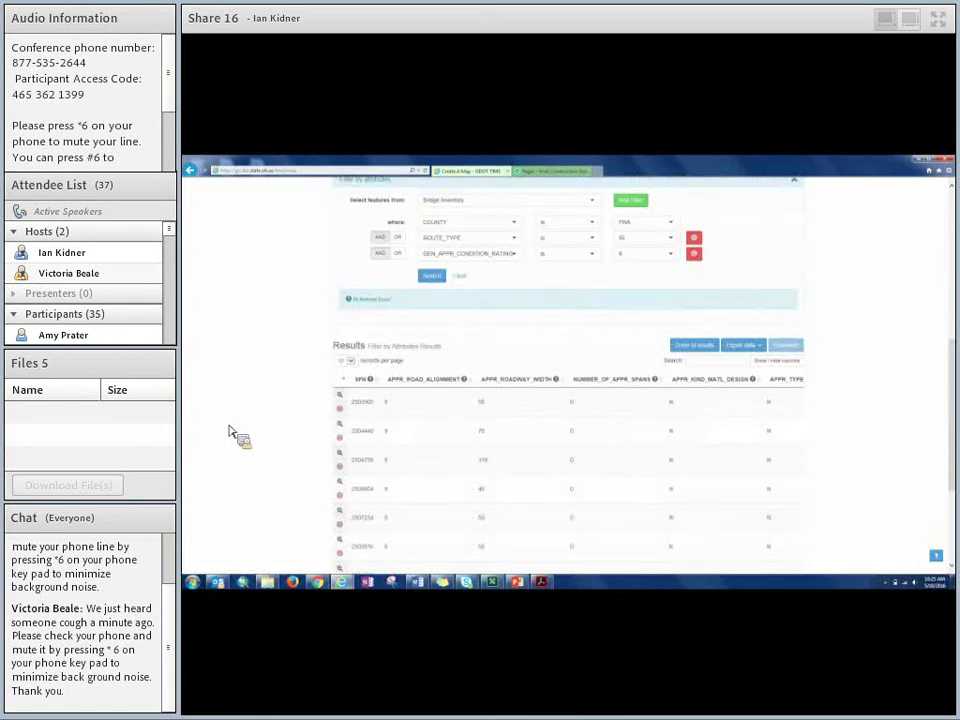
pyautogui.scroll(3, 238, 431)
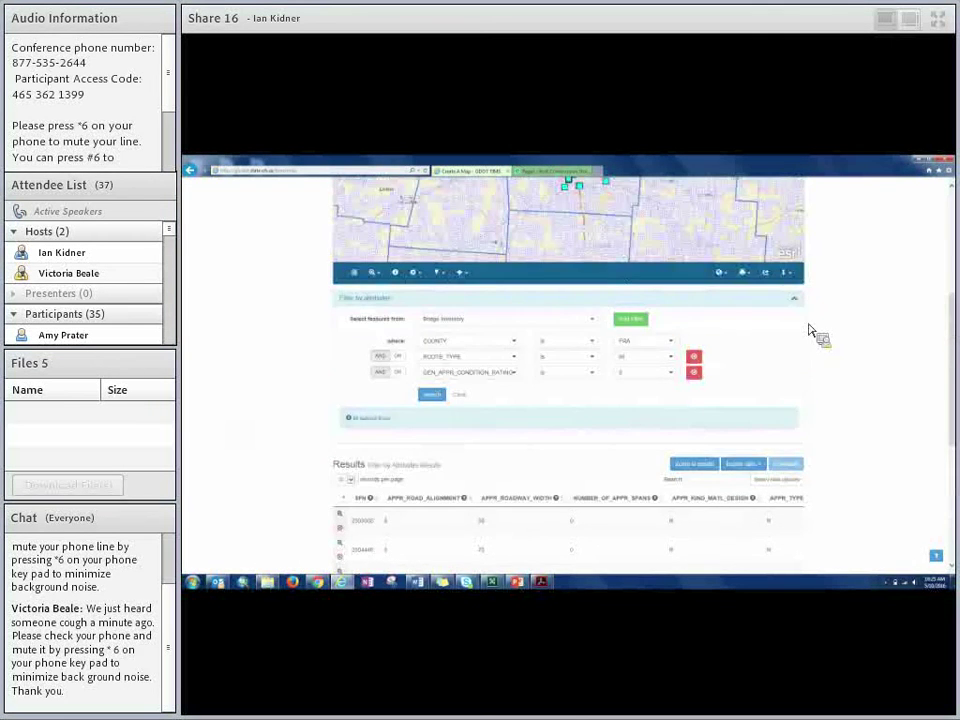
pyautogui.click(794, 298)
pyautogui.scroll(2, 274, 340)
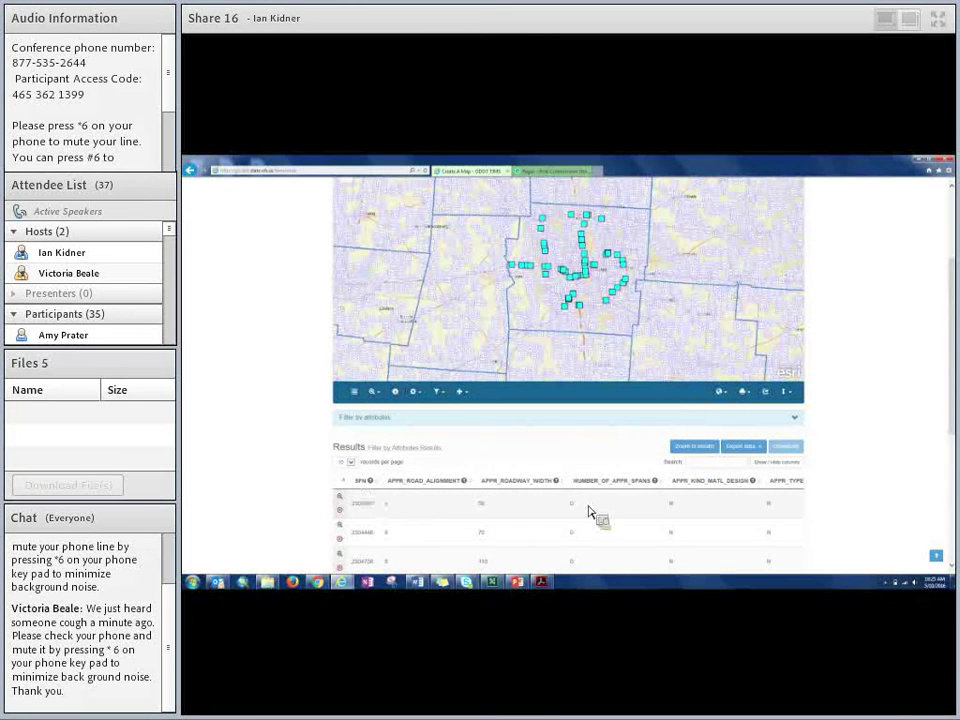
# - Zoom the map to each of the first three bridges in the results table in turn
pyautogui.click(341, 500)
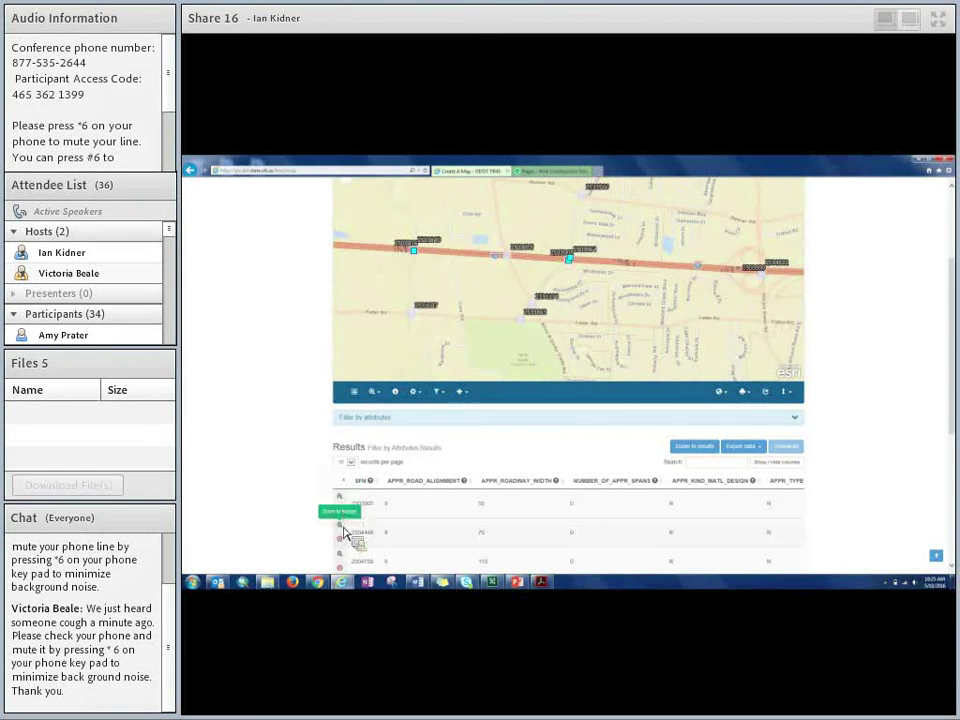
pyautogui.click(343, 532)
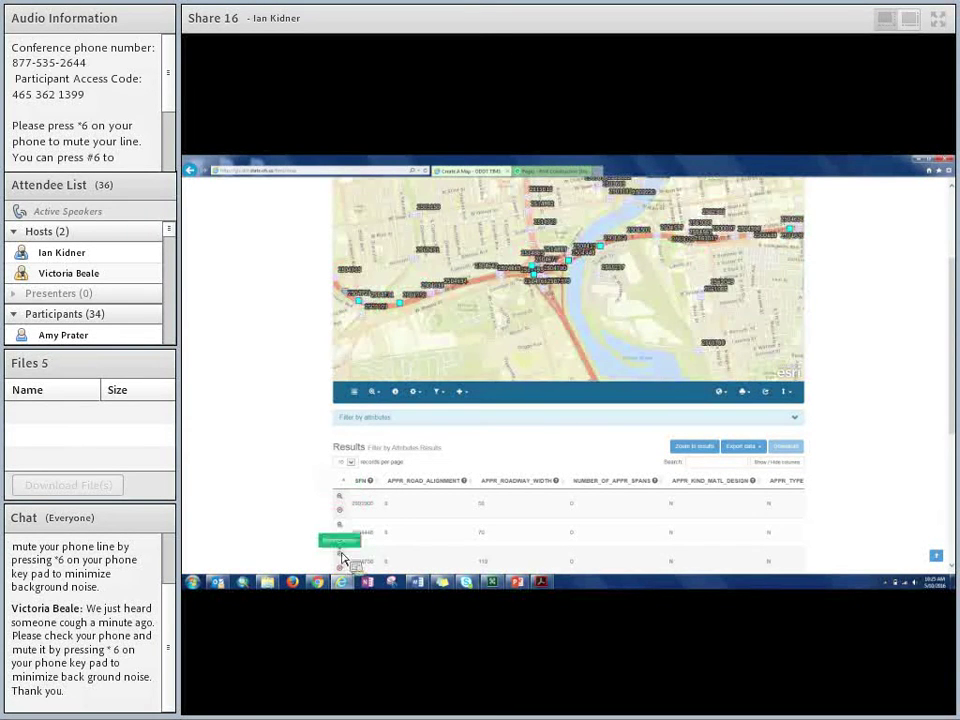
pyautogui.click(341, 555)
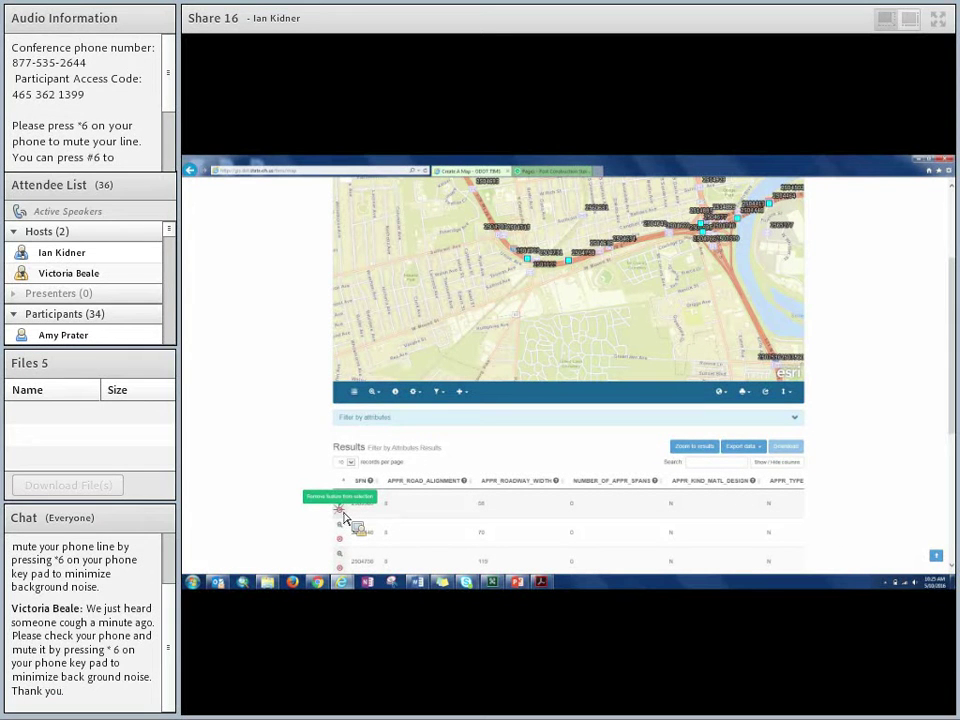
# - Remove the first three bridges from the result selection and clear the attribute filter
pyautogui.click(341, 510)
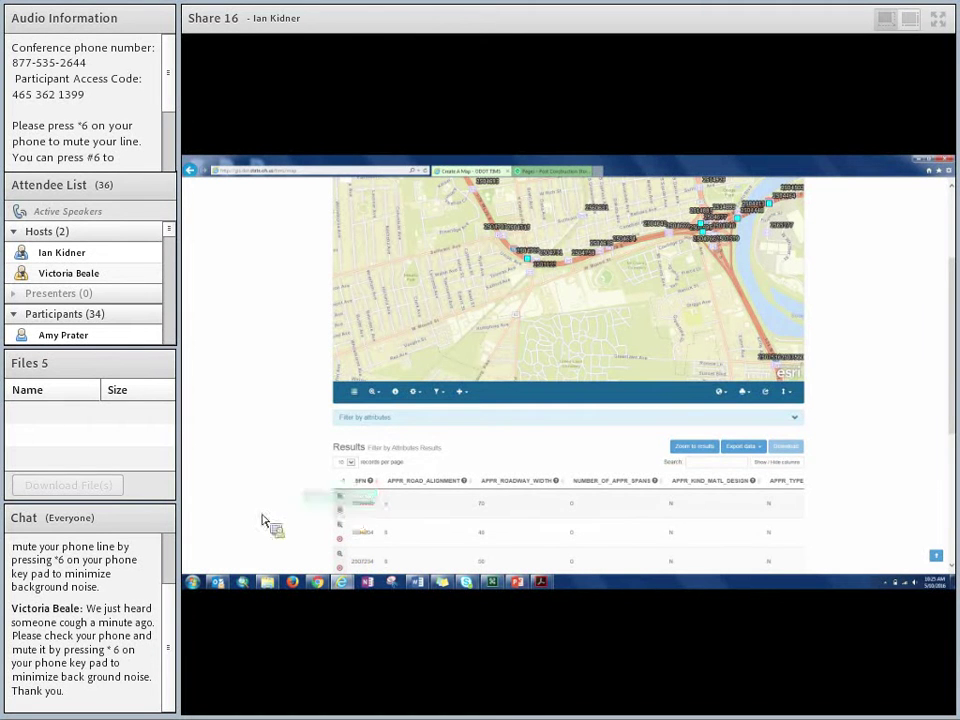
pyautogui.scroll(-2, 265, 512)
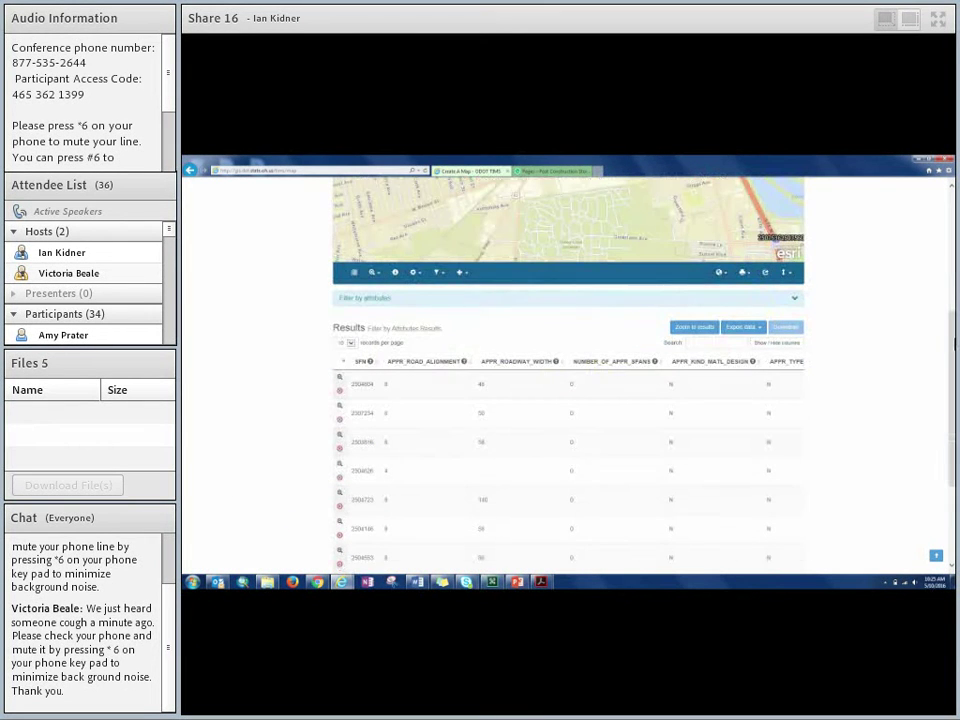
pyautogui.scroll(3, 258, 433)
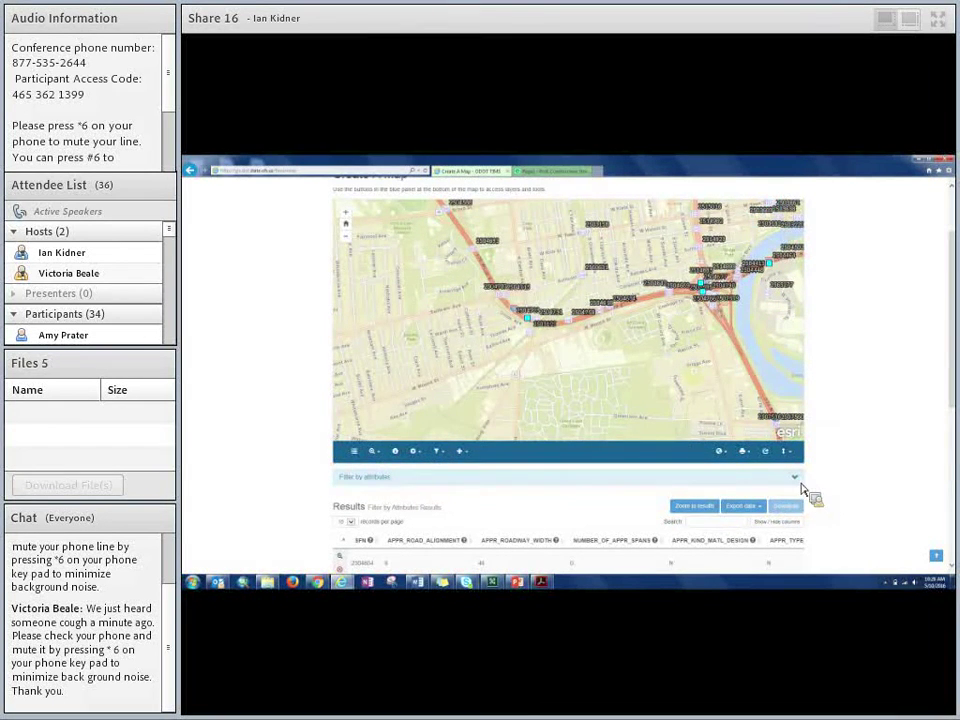
pyautogui.click(796, 480)
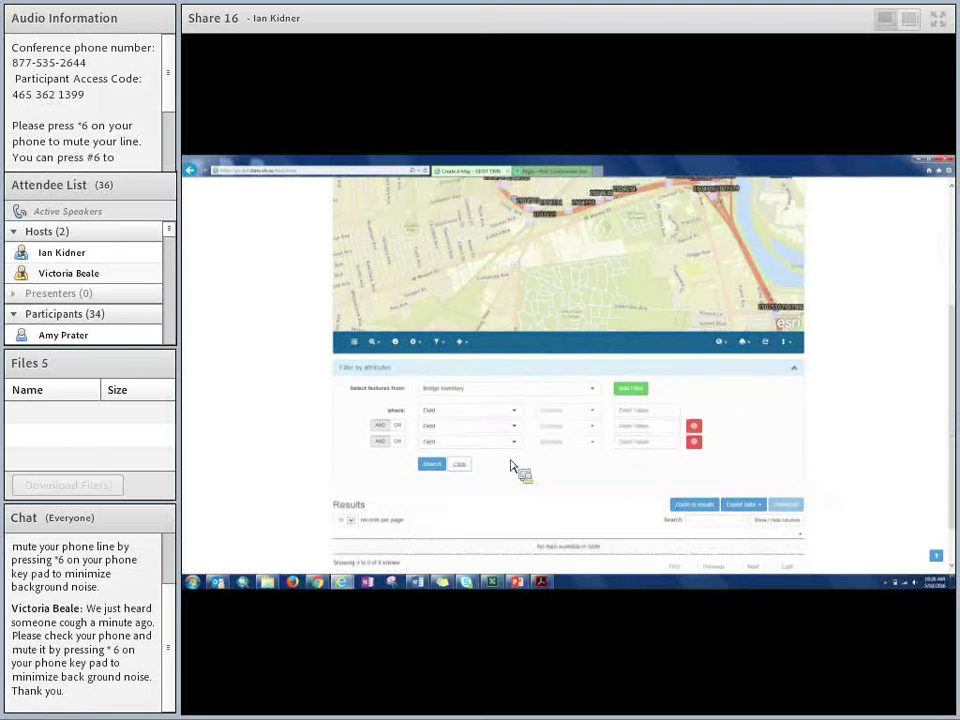
# - Open Filter by geography for Bridge Inventory, set it to intersect County, and view the available county features
pyautogui.click(437, 343)
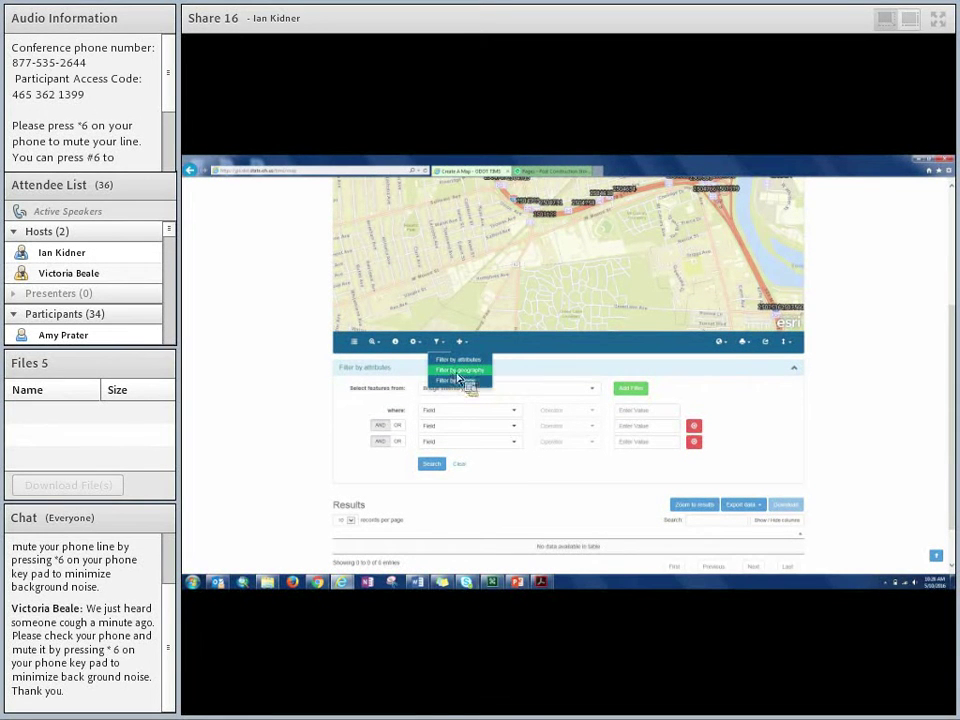
pyautogui.click(458, 371)
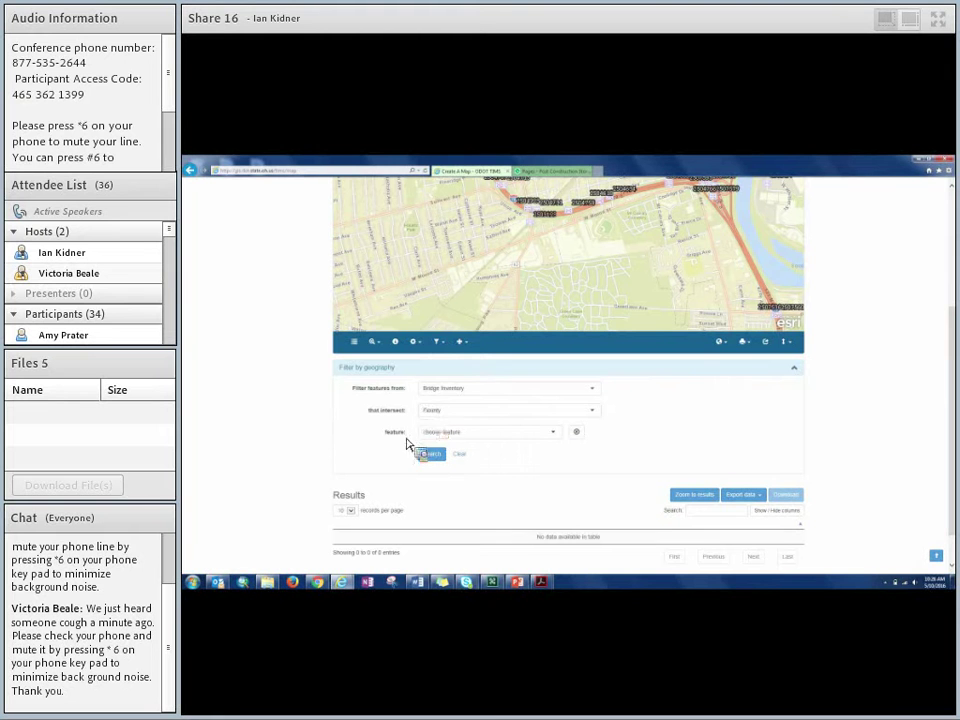
pyautogui.click(436, 412)
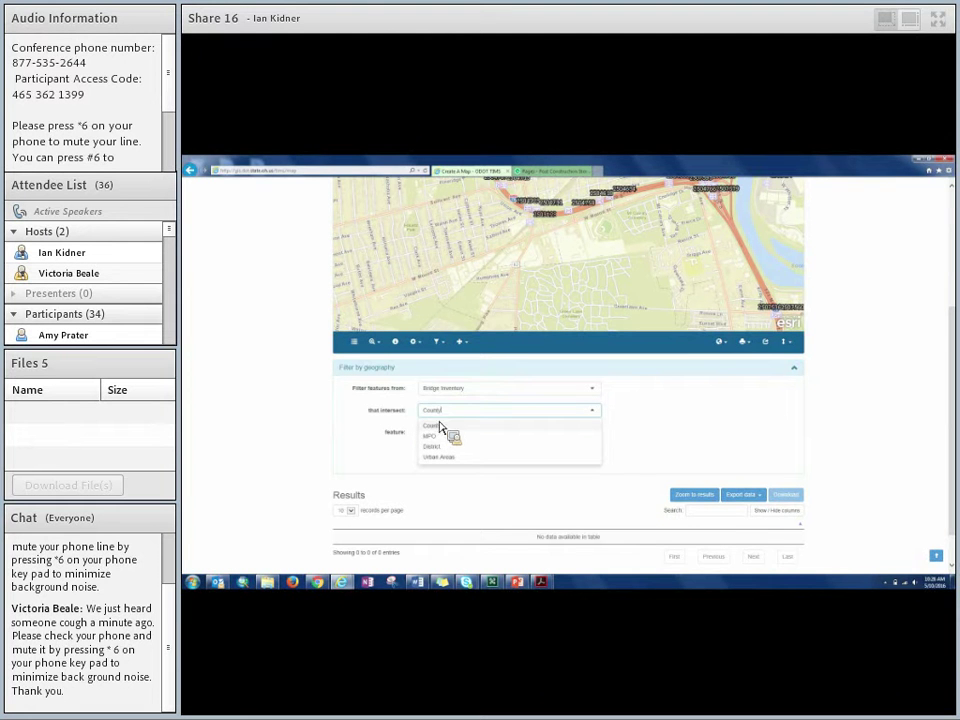
pyautogui.click(431, 425)
pyautogui.click(445, 432)
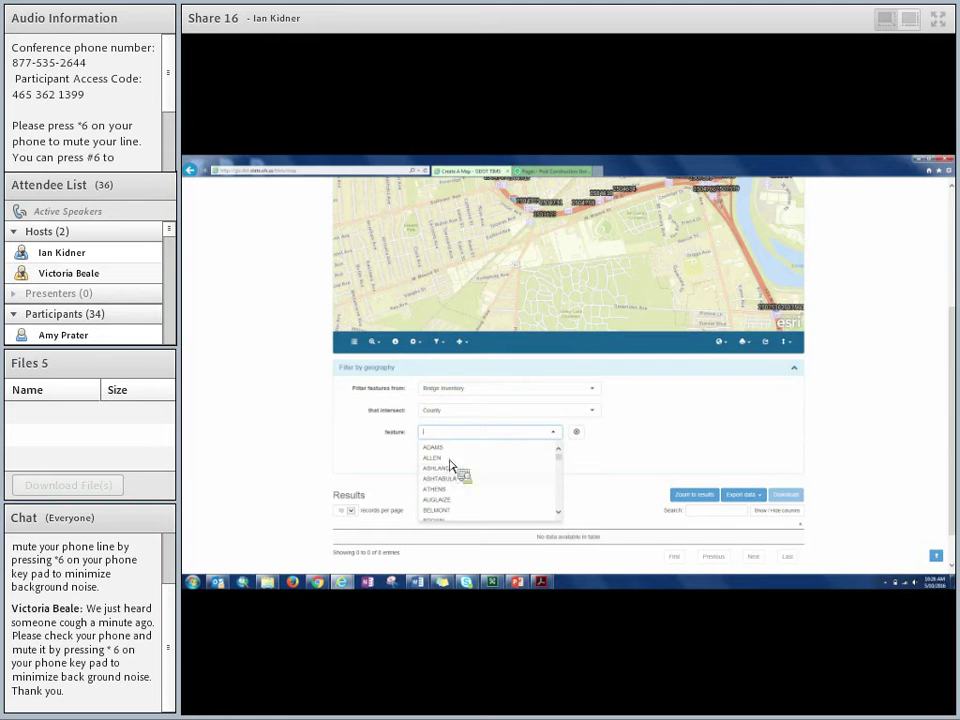
pyautogui.click(392, 471)
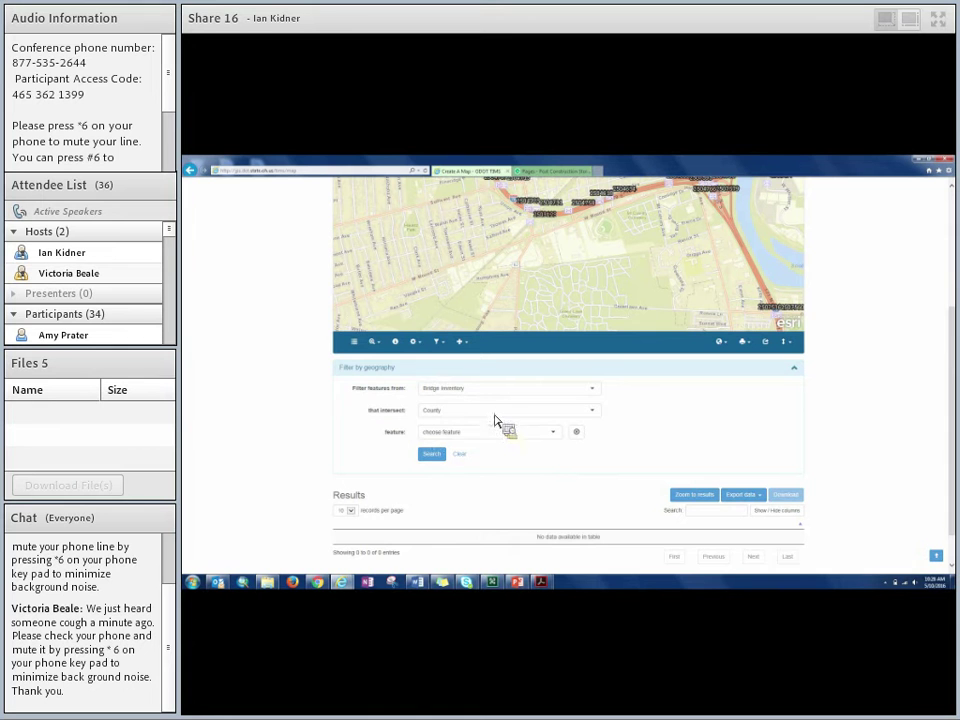
# - Open Filter by graphic for the map in place of the geography filter
pyautogui.click(440, 343)
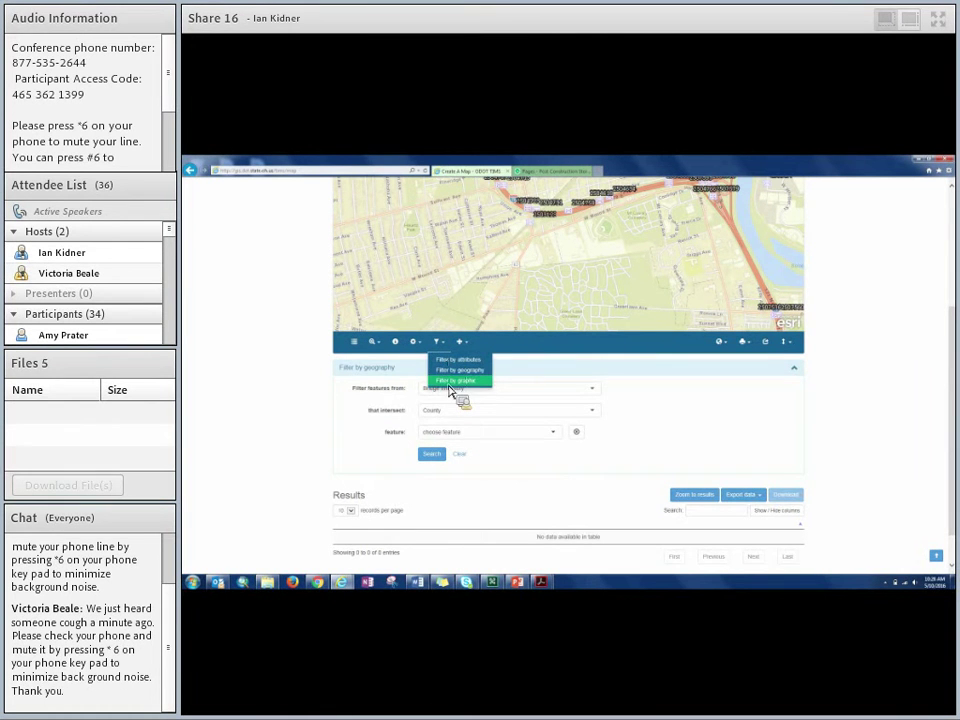
pyautogui.click(458, 380)
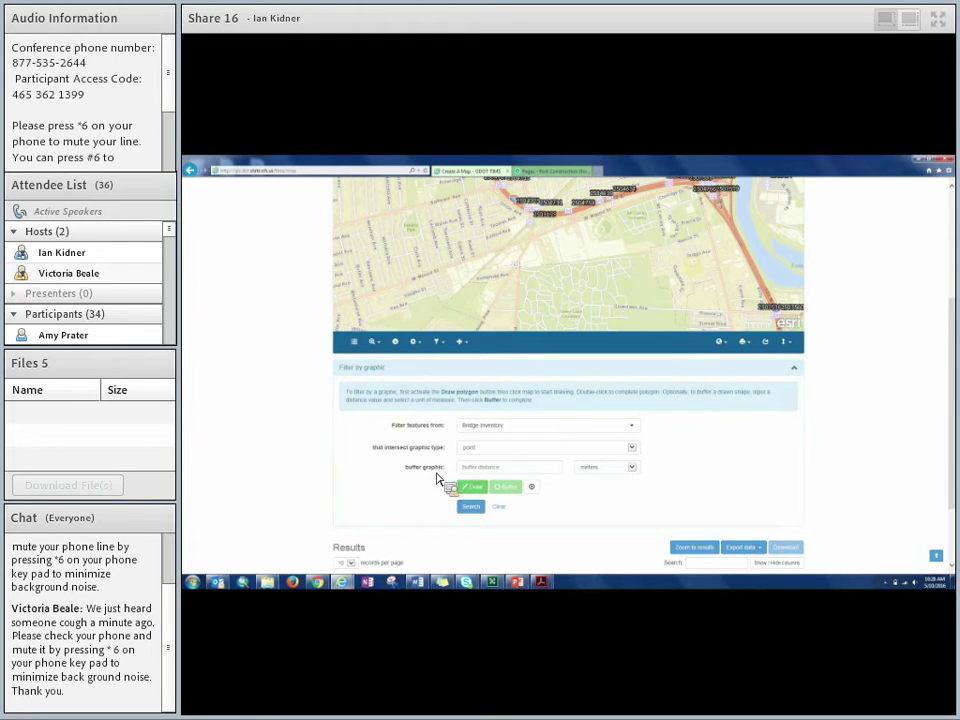
pyautogui.scroll(4, 266, 373)
pyautogui.moveTo(495, 386); pyautogui.dragTo(509, 389)
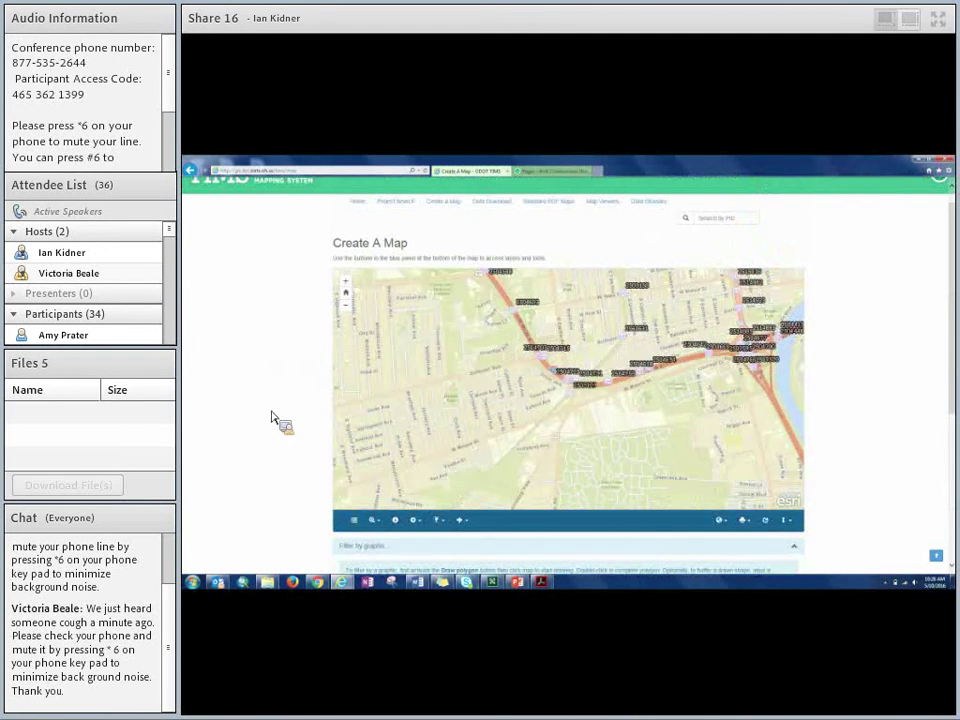
pyautogui.scroll(-3, 271, 418)
pyautogui.scroll(-1, 271, 418)
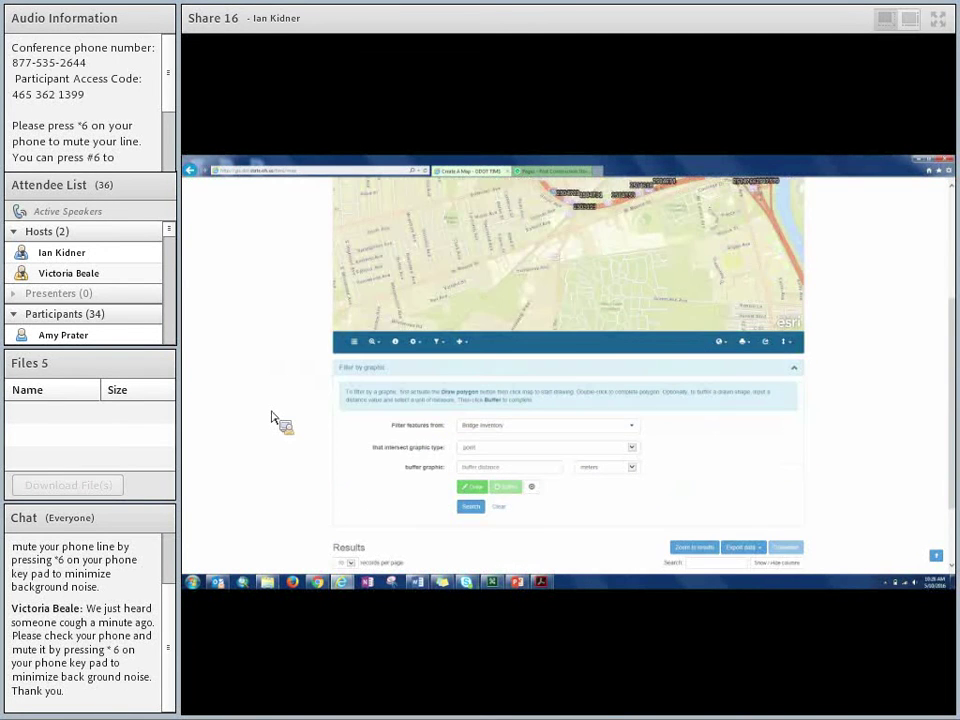
# - Set the graphic filter to use Bridge Inventory features that intersect a polygon graphic
pyautogui.click(634, 452)
pyautogui.click(589, 464)
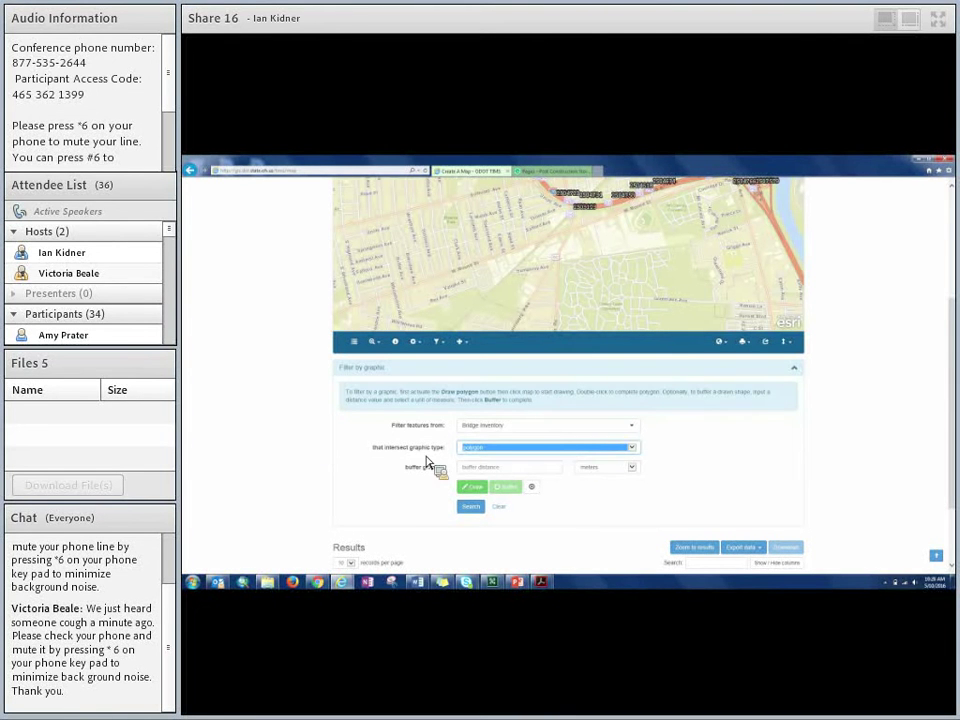
pyautogui.click(292, 438)
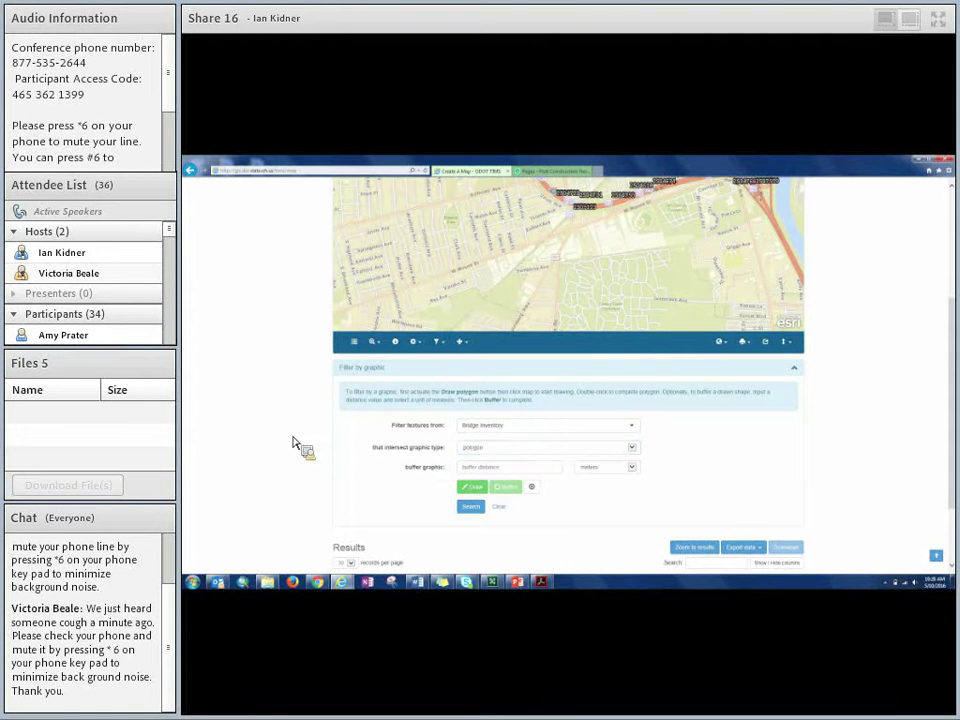
pyautogui.click(486, 428)
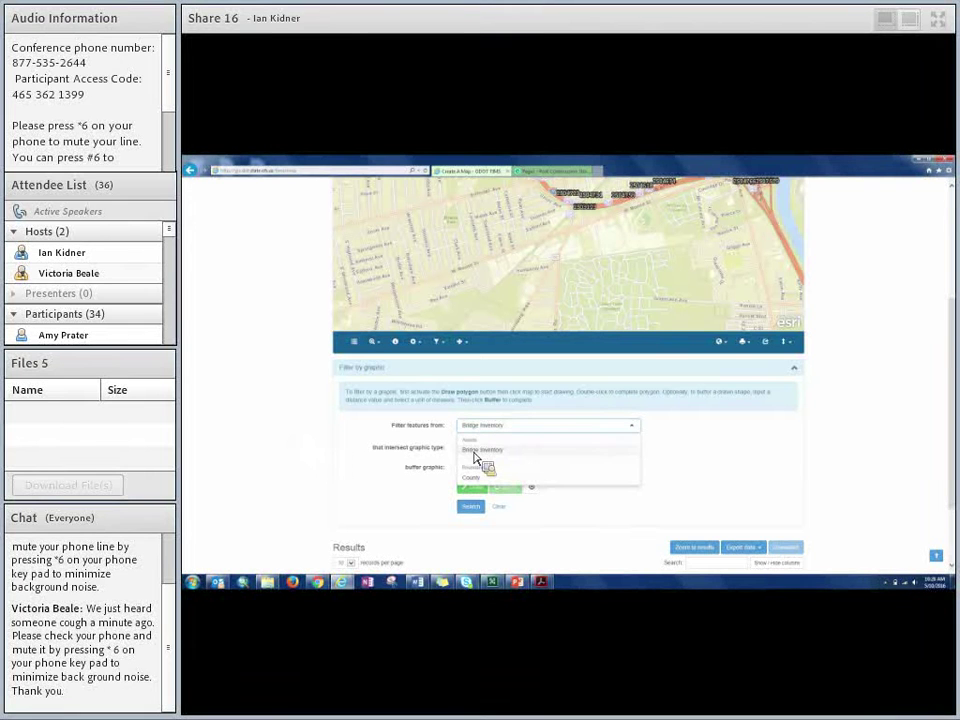
pyautogui.click(474, 451)
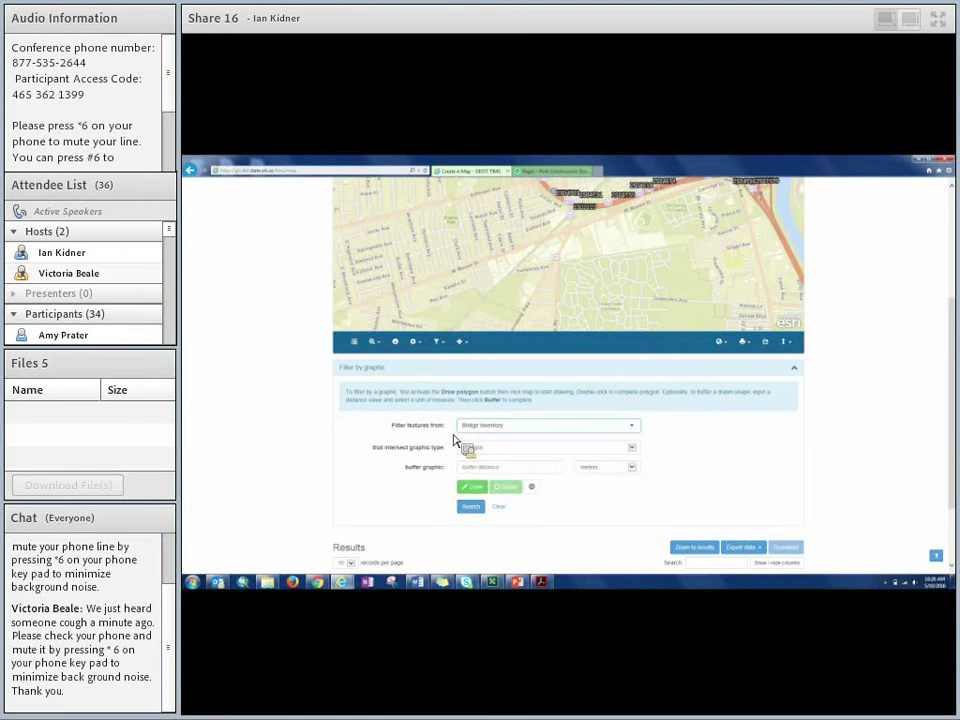
pyautogui.click(633, 450)
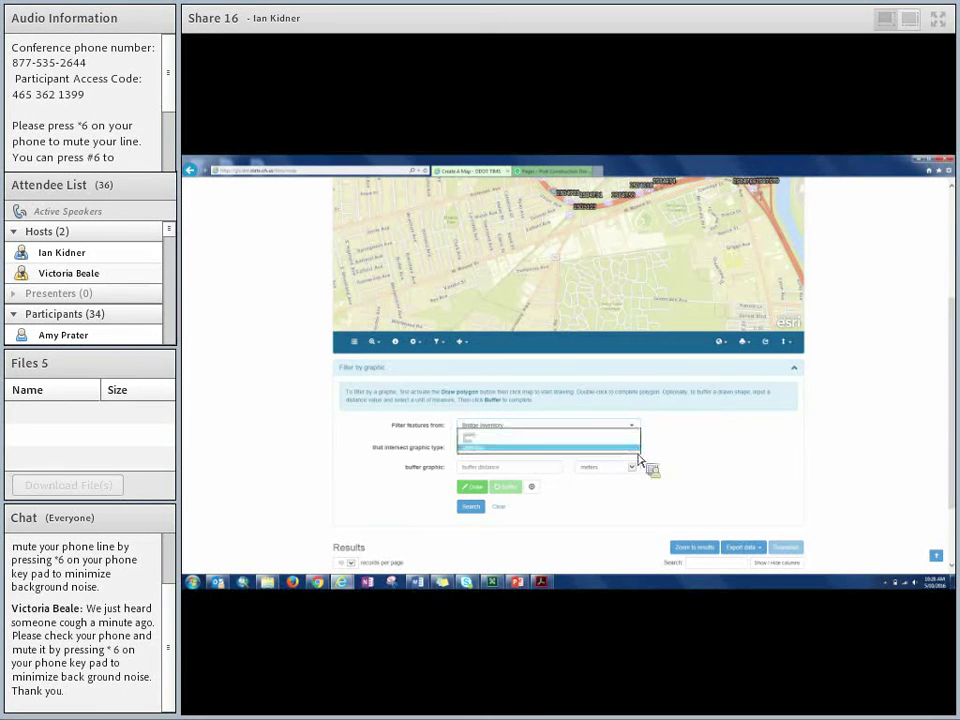
pyautogui.click(490, 452)
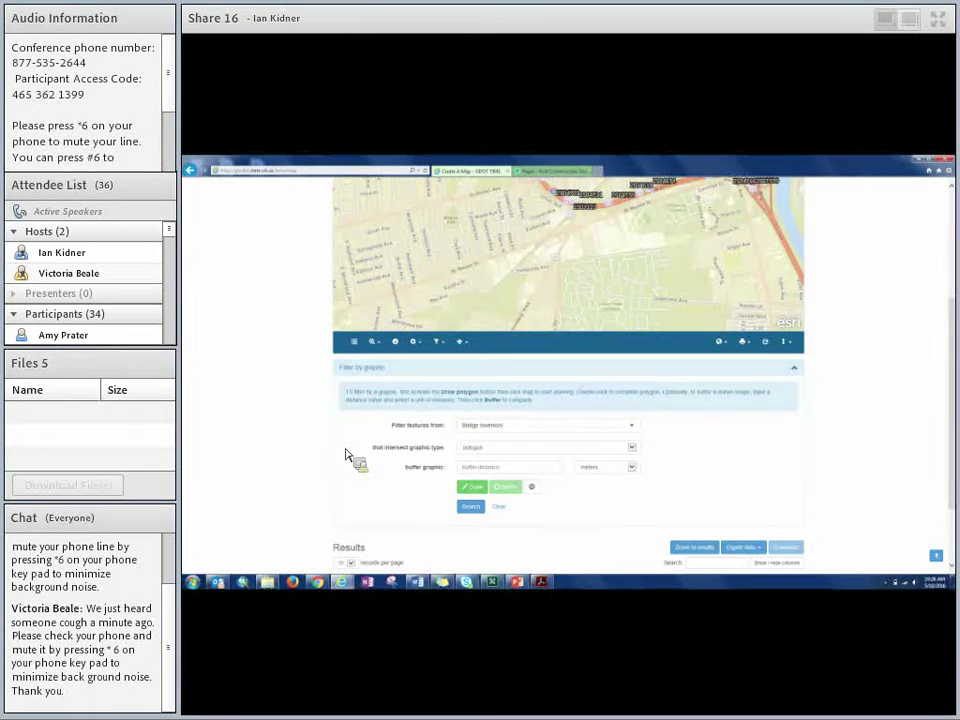
# - Draw a polygon around the cluster of bridges along the highway east of its bend, and clear the drawn graphic
pyautogui.click(473, 490)
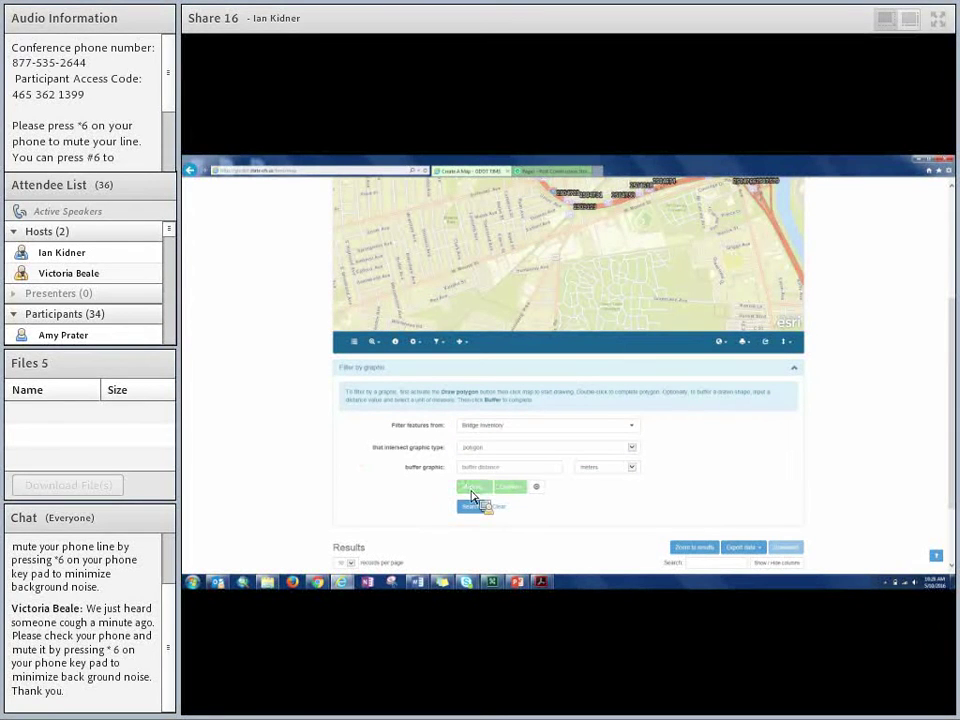
pyautogui.scroll(3, 545, 420)
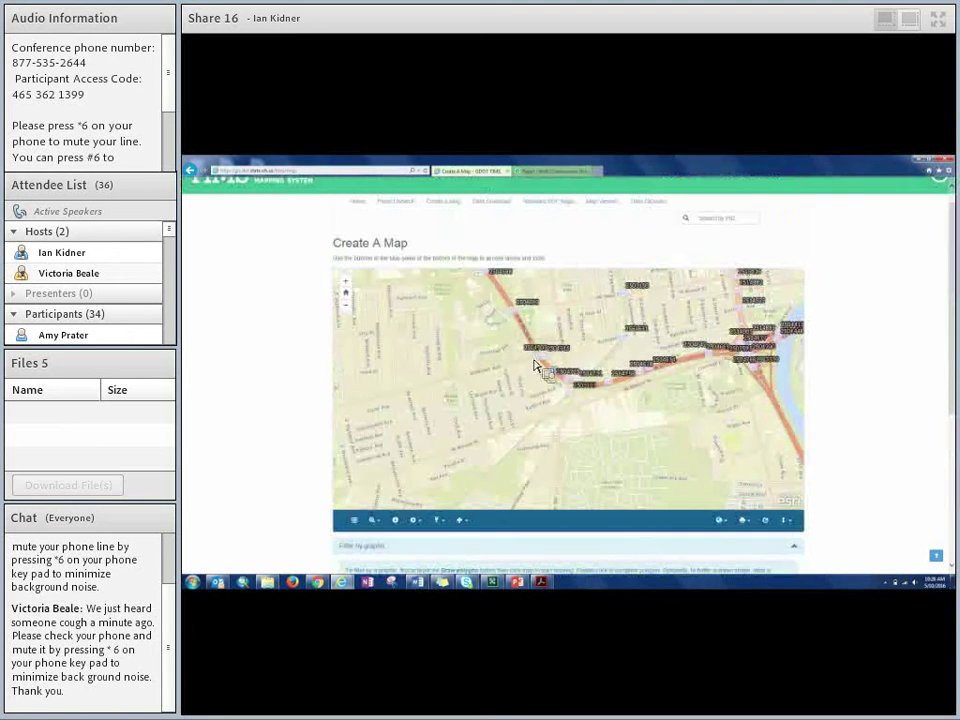
pyautogui.click(566, 404)
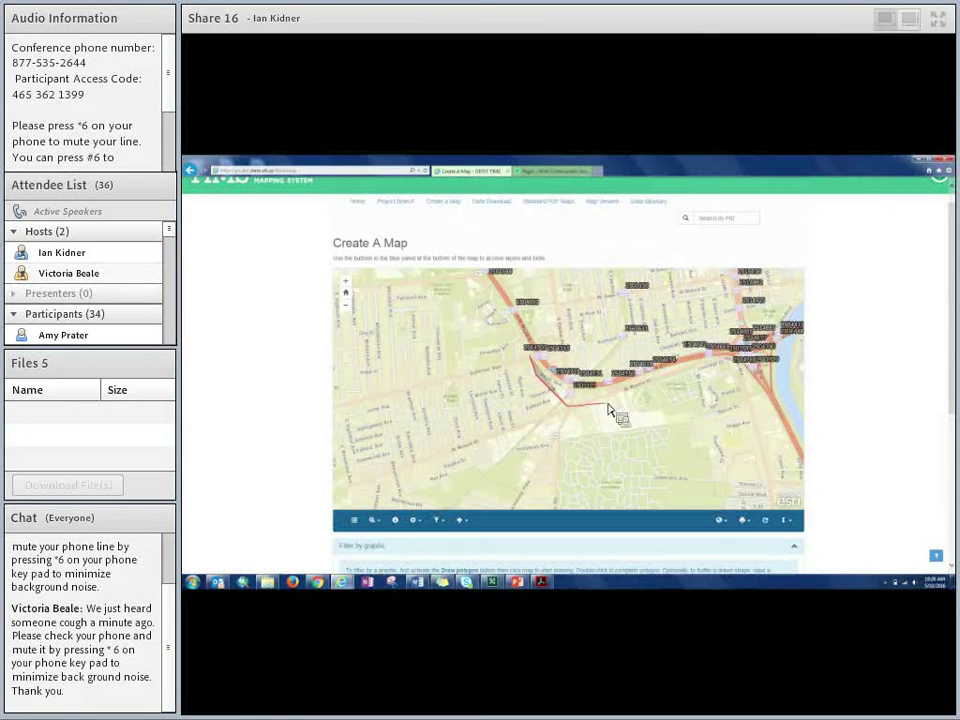
pyautogui.click(669, 373)
pyautogui.doubleClick(616, 357)
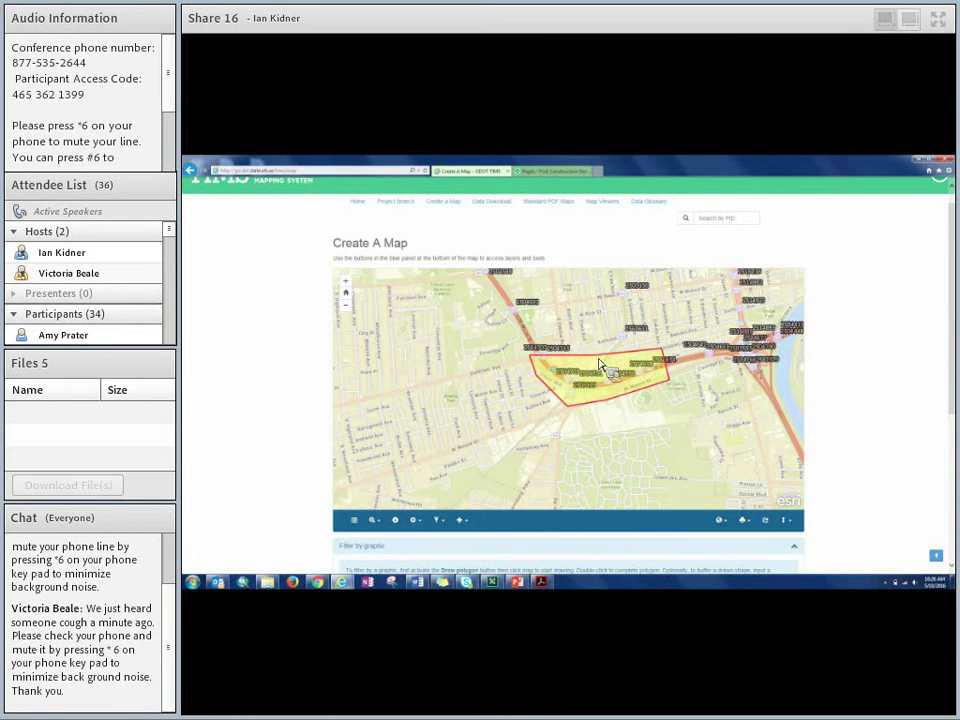
pyautogui.scroll(-3, 237, 461)
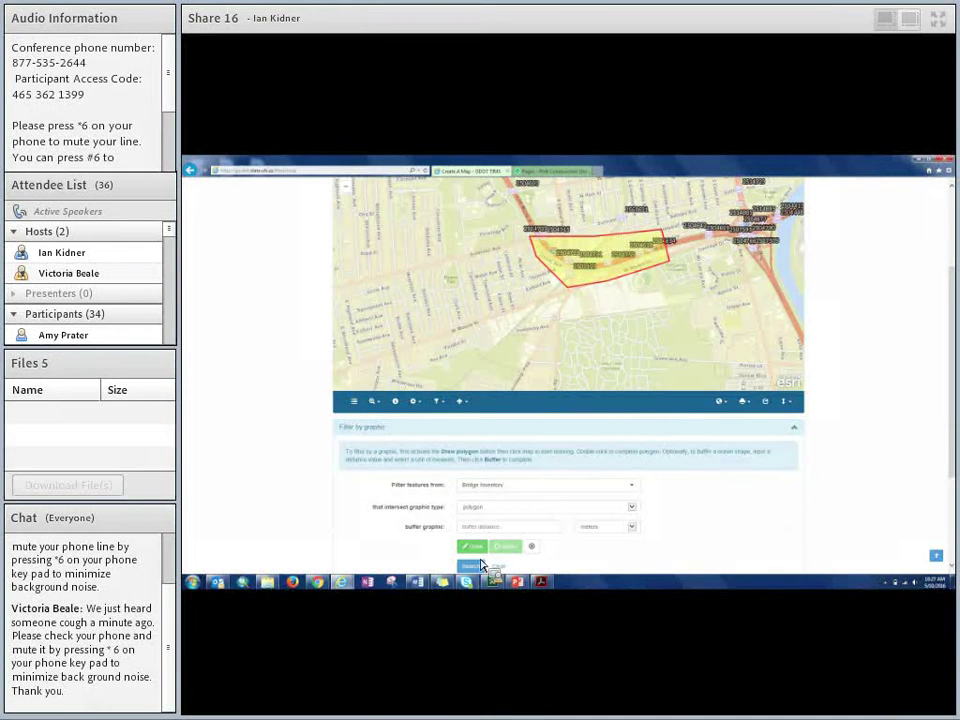
pyautogui.click(533, 548)
# - Start drawing a new filter polygon for the map
pyautogui.click(478, 551)
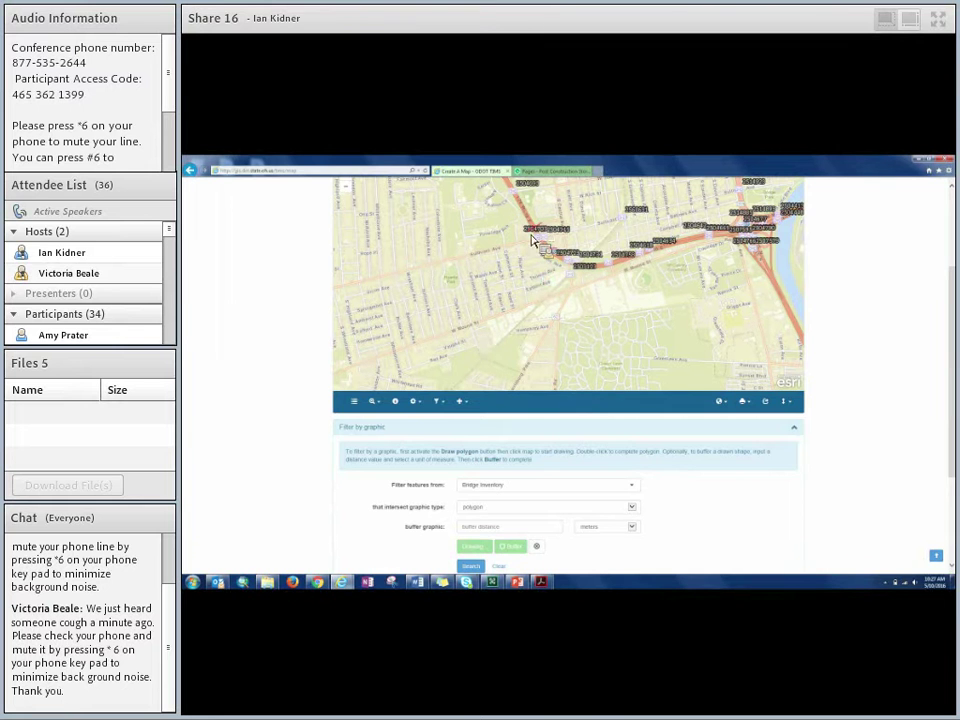
# - Draw a closed filter polygon around the bridges along the highway curve on the map
pyautogui.click(557, 268)
pyautogui.click(595, 290)
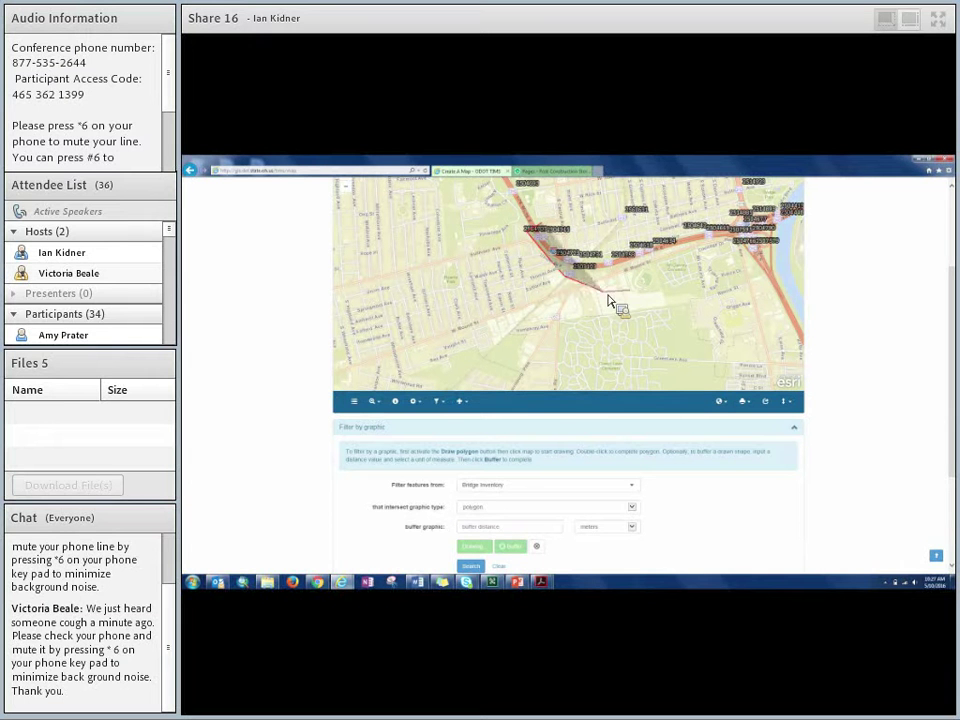
pyautogui.click(662, 265)
pyautogui.click(660, 242)
pyautogui.click(525, 228)
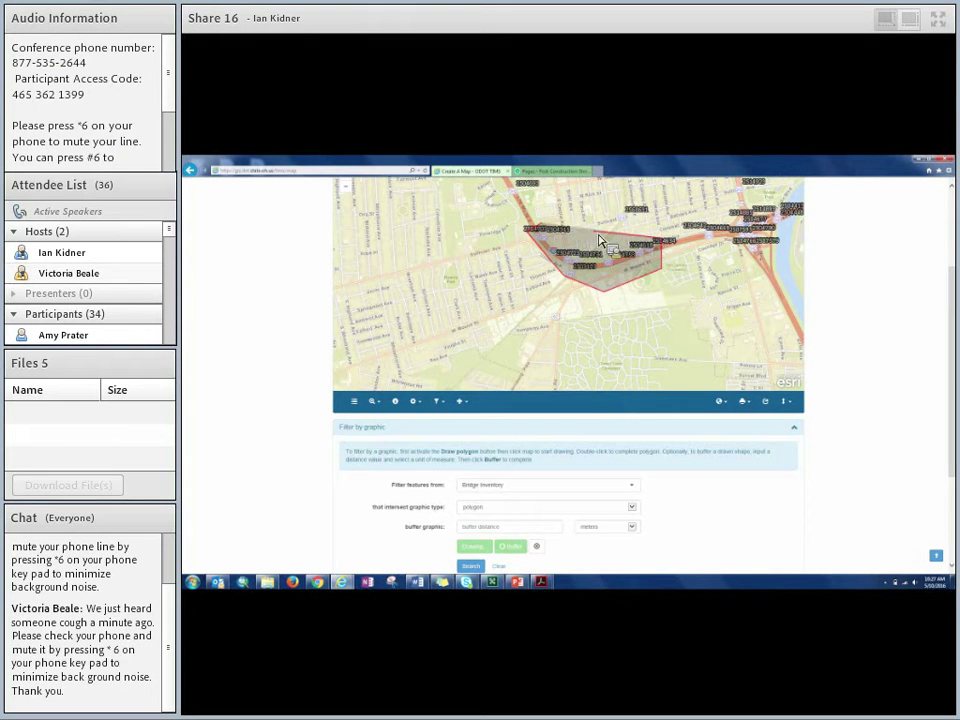
pyautogui.doubleClick(600, 240)
# - Search the Bridge Inventory for features intersecting the drawn polygon and review the matches on the map and in the results table
pyautogui.scroll(-2, 242, 465)
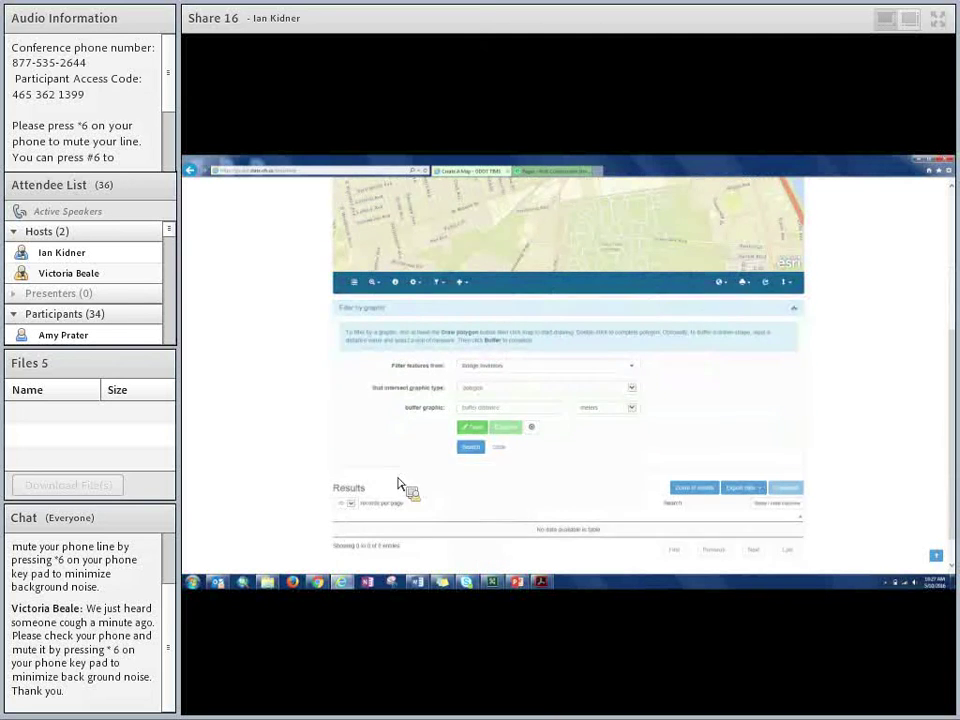
pyautogui.click(467, 448)
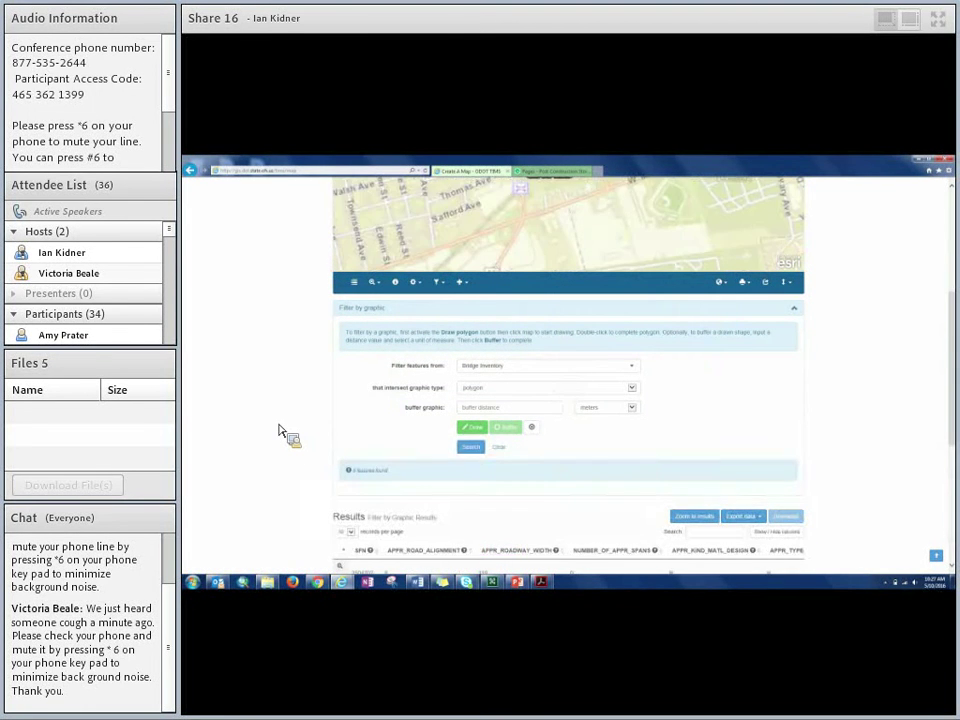
pyautogui.scroll(2, 281, 432)
pyautogui.scroll(-1, 281, 432)
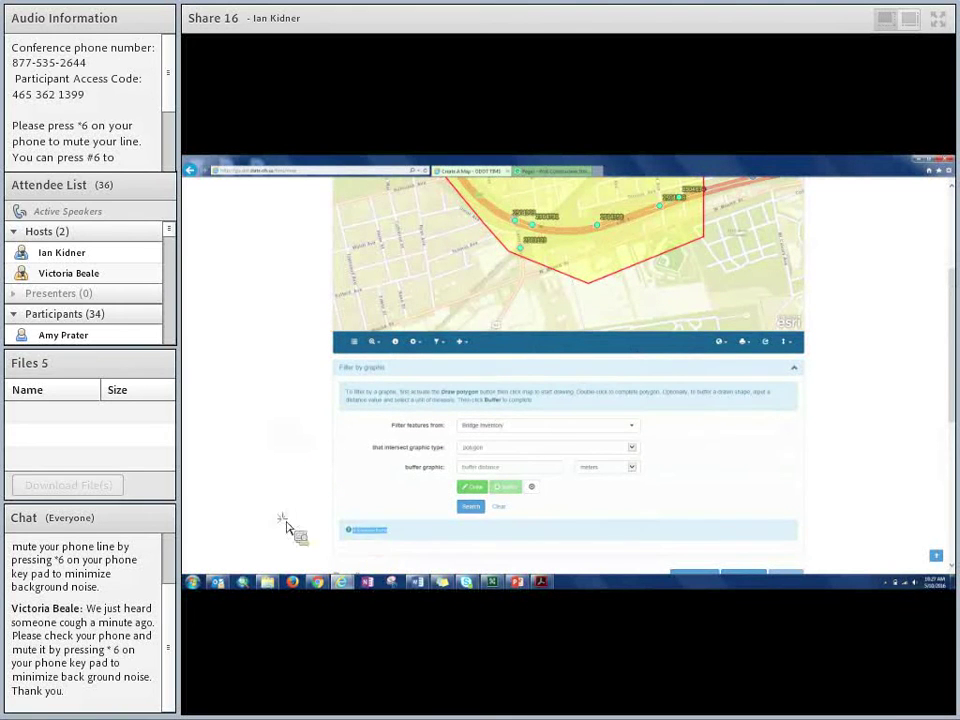
pyautogui.scroll(-4, 294, 521)
pyautogui.scroll(5, 276, 452)
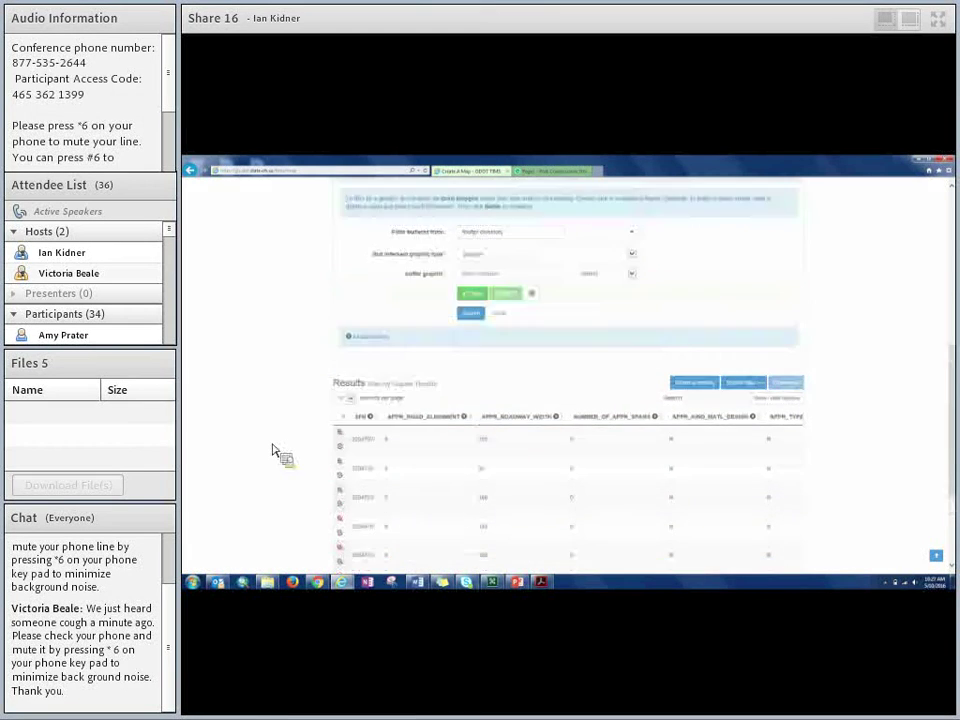
pyautogui.scroll(-3, 658, 399)
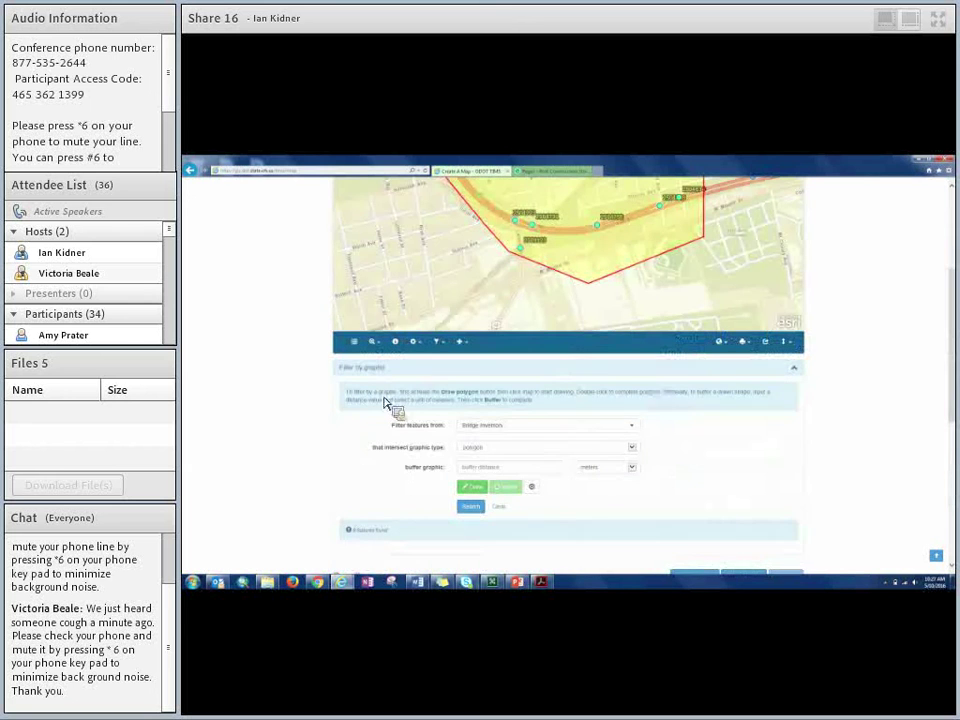
# - Clear the drawn polygon and its search results from the graphic filter
pyautogui.click(500, 507)
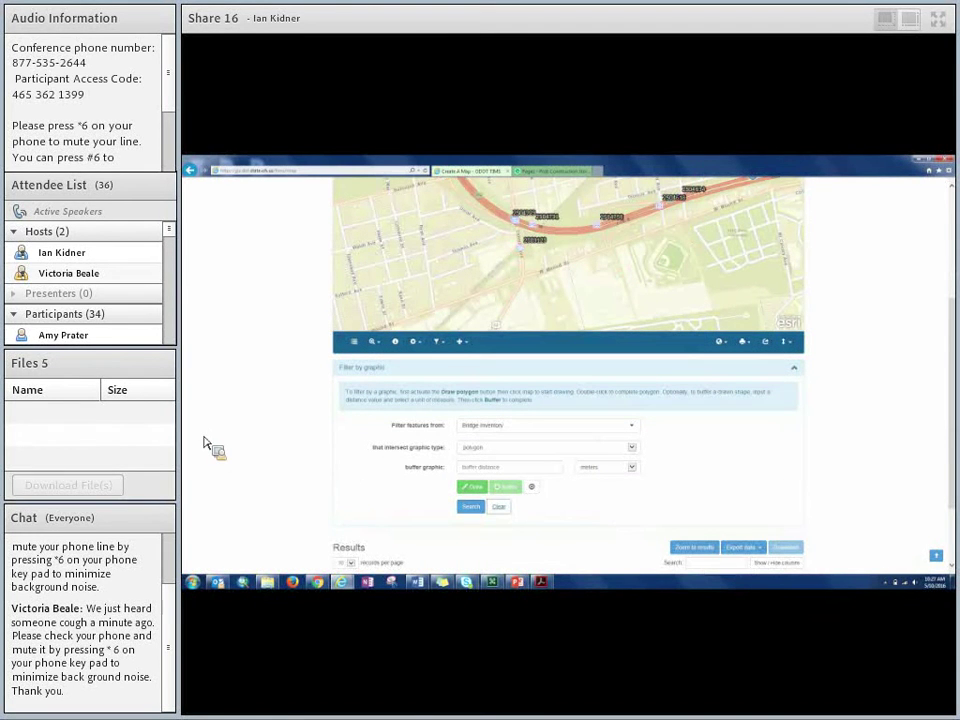
pyautogui.scroll(1, 204, 442)
pyautogui.scroll(1, 204, 442)
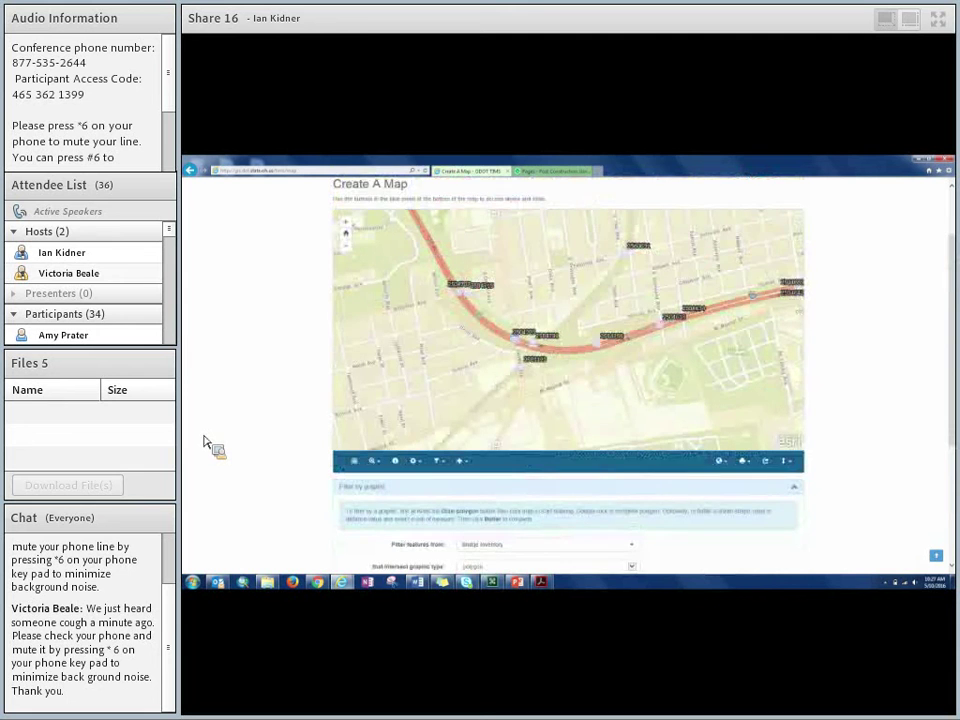
pyautogui.scroll(-2, 204, 442)
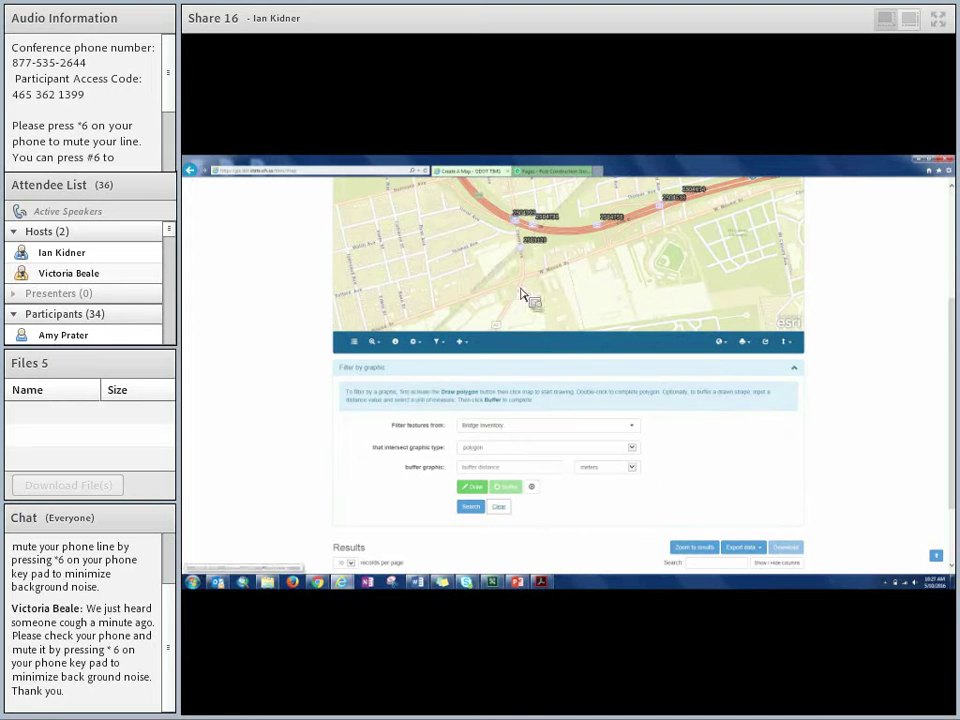
# - Change the intersecting graphic type to point and draw a point on the highway curve among the bridges
pyautogui.click(628, 448)
pyautogui.click(492, 443)
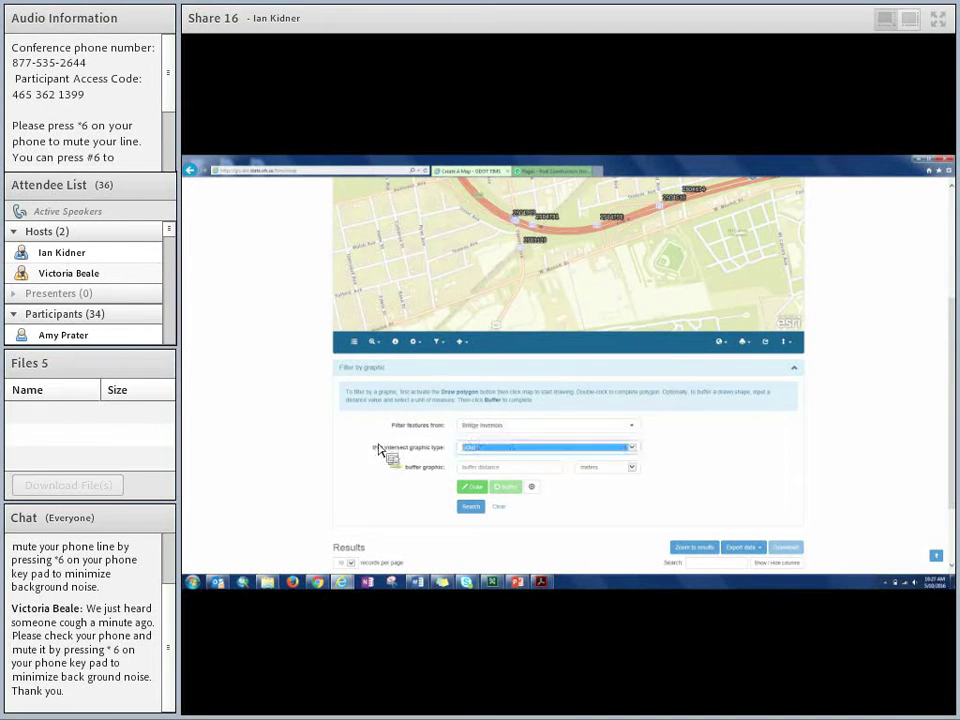
pyautogui.scroll(2, 294, 436)
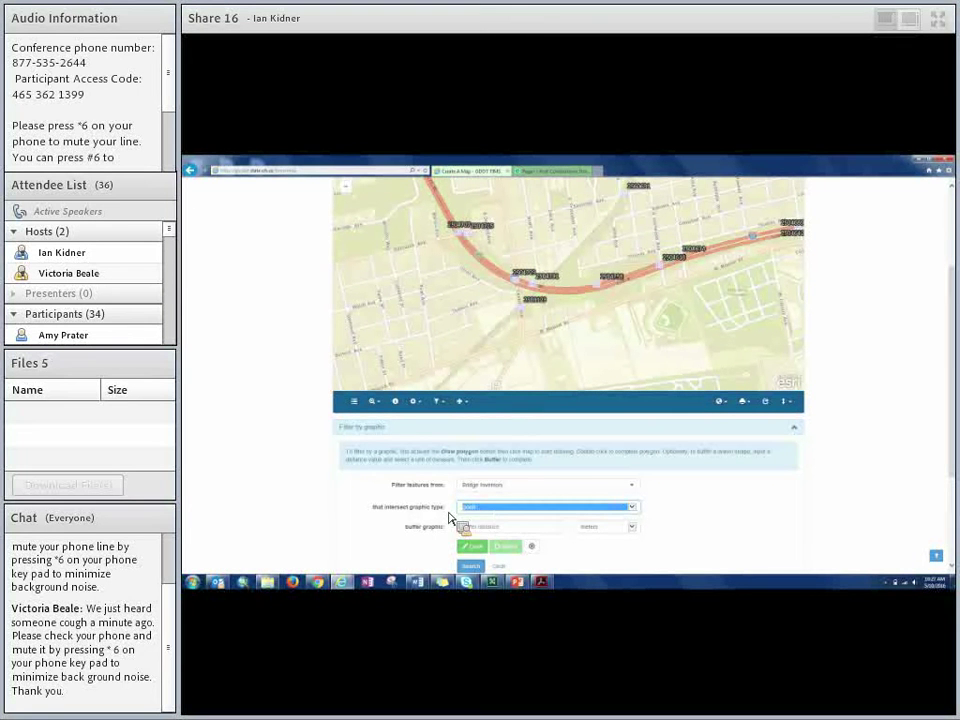
pyautogui.click(472, 546)
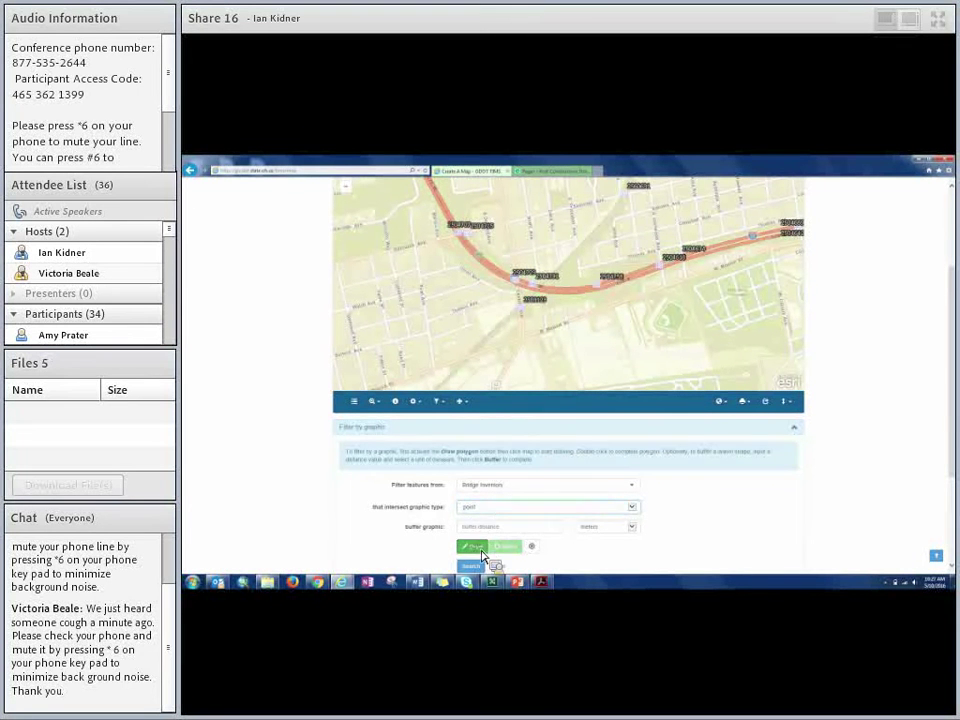
pyautogui.click(527, 285)
# - Set the buffer distance to 5 miles and apply the buffer around the drawn point
pyautogui.scroll(-2, 579, 332)
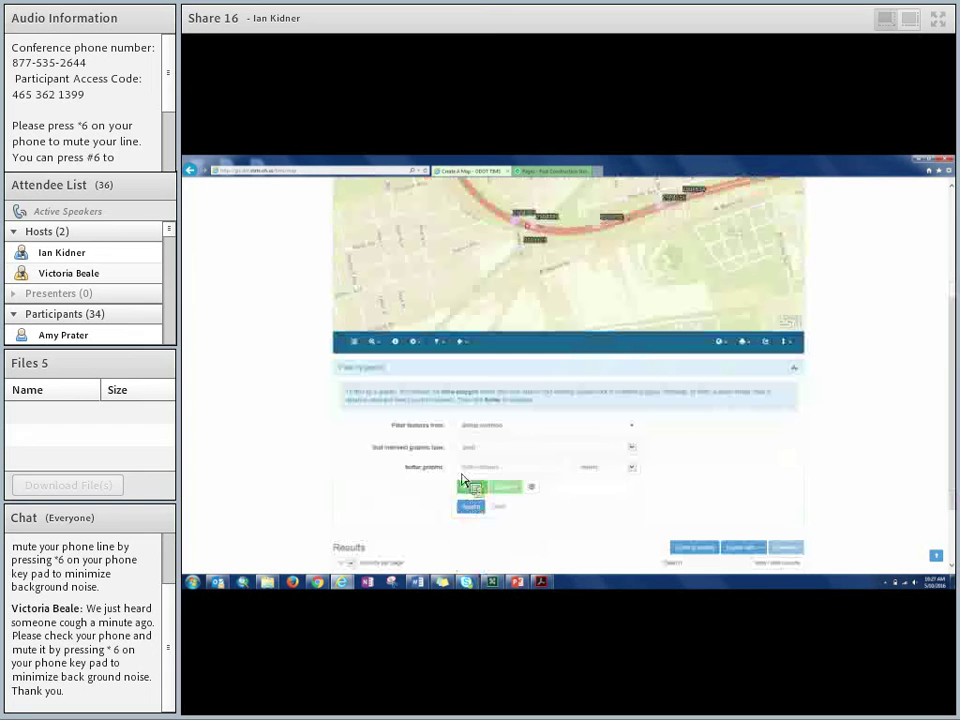
pyautogui.click(517, 485)
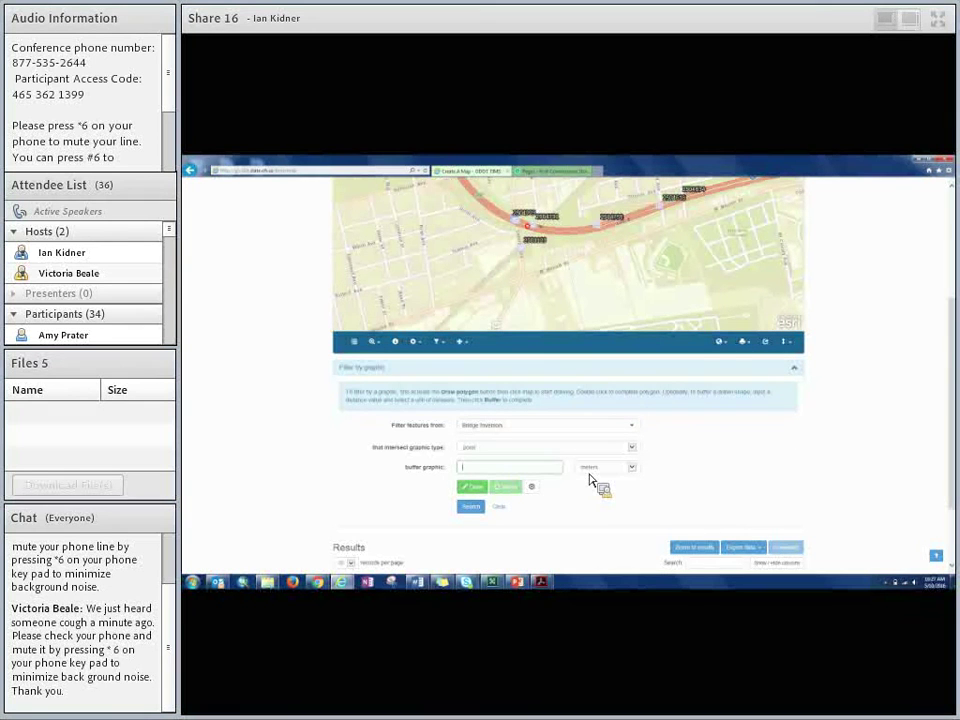
pyautogui.write('5')
pyautogui.click(632, 470)
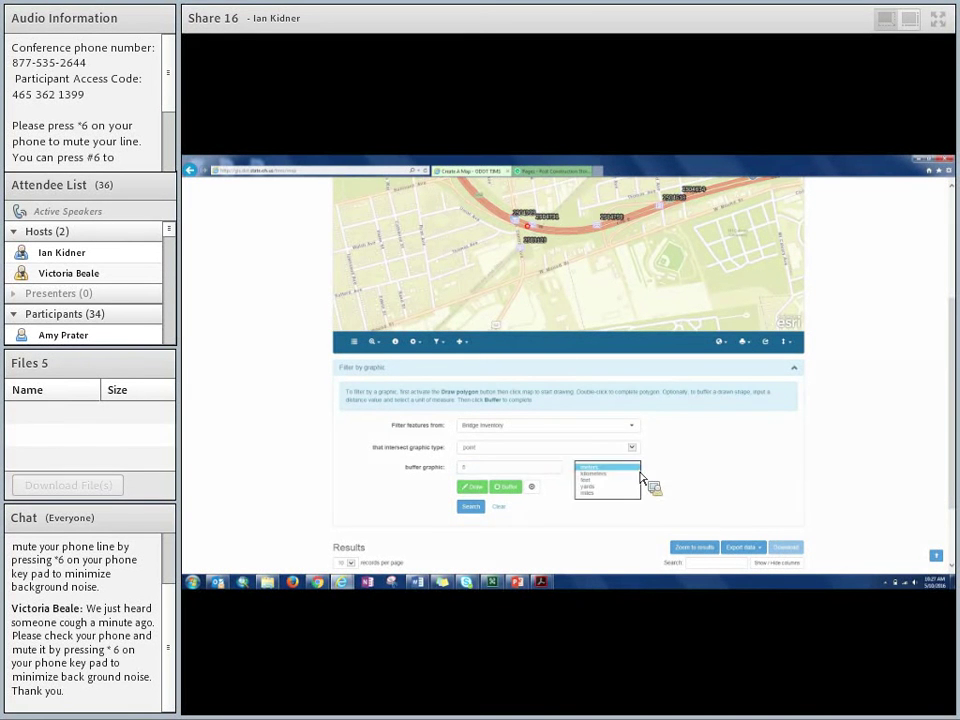
pyautogui.click(605, 492)
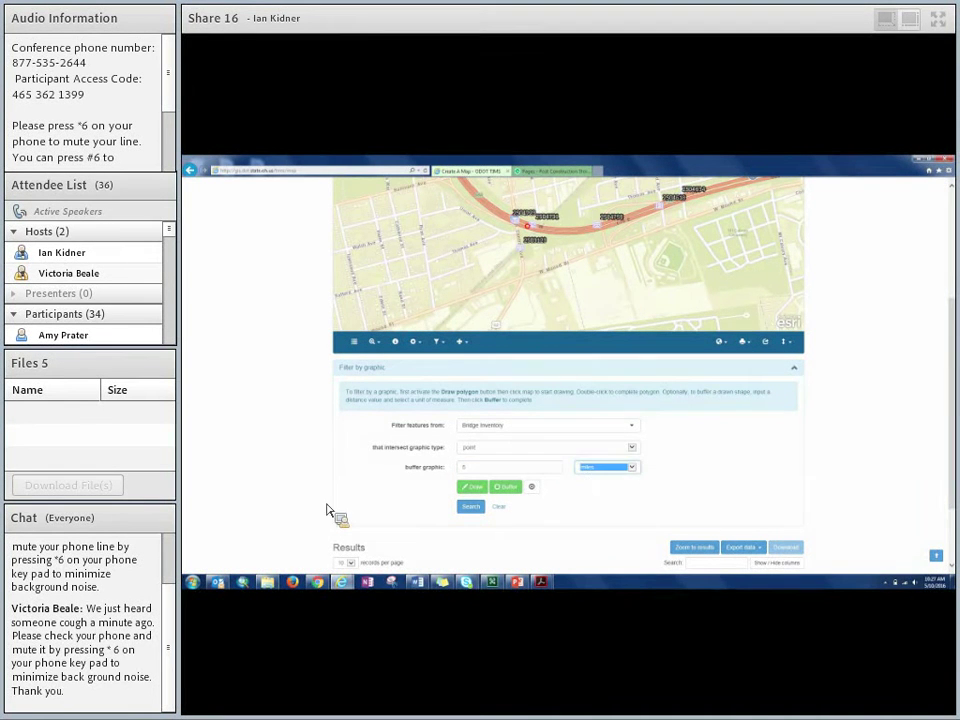
pyautogui.click(506, 487)
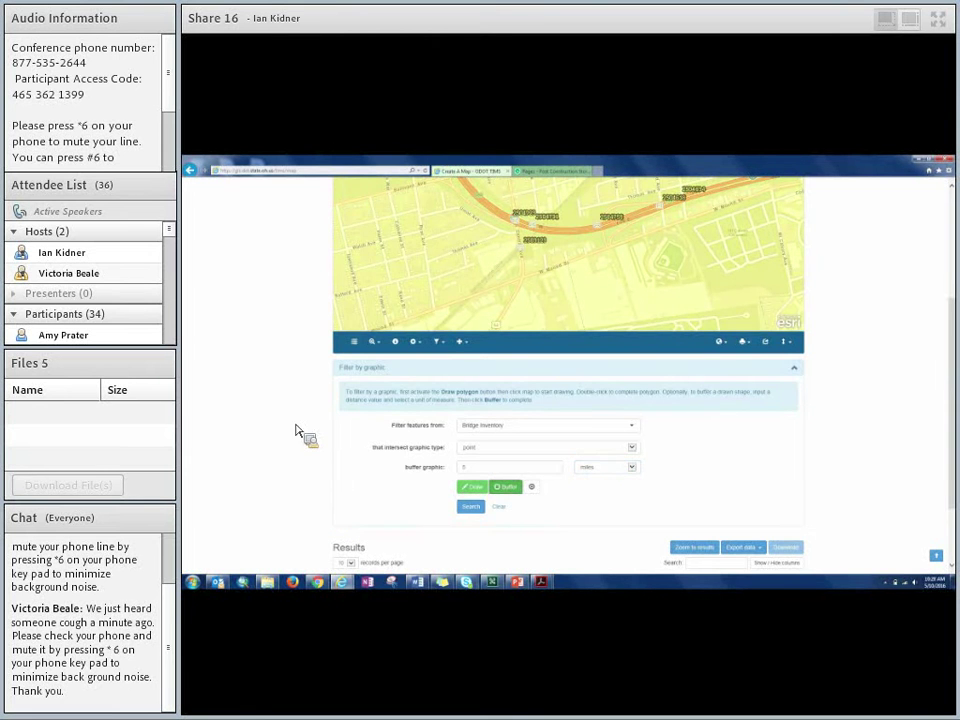
# - View the whole 5-mile buffer circle and try to search the Bridge Inventory for features within it
pyautogui.scroll(2, 489, 403)
pyautogui.scroll(-3, 551, 407)
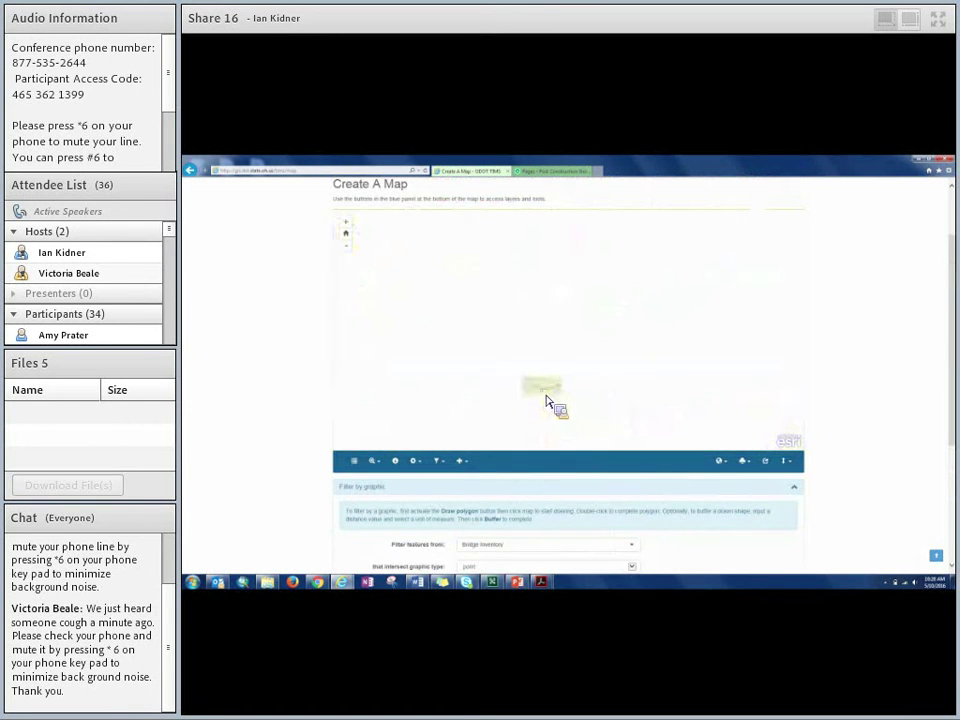
pyautogui.moveTo(649, 411); pyautogui.dragTo(657, 366)
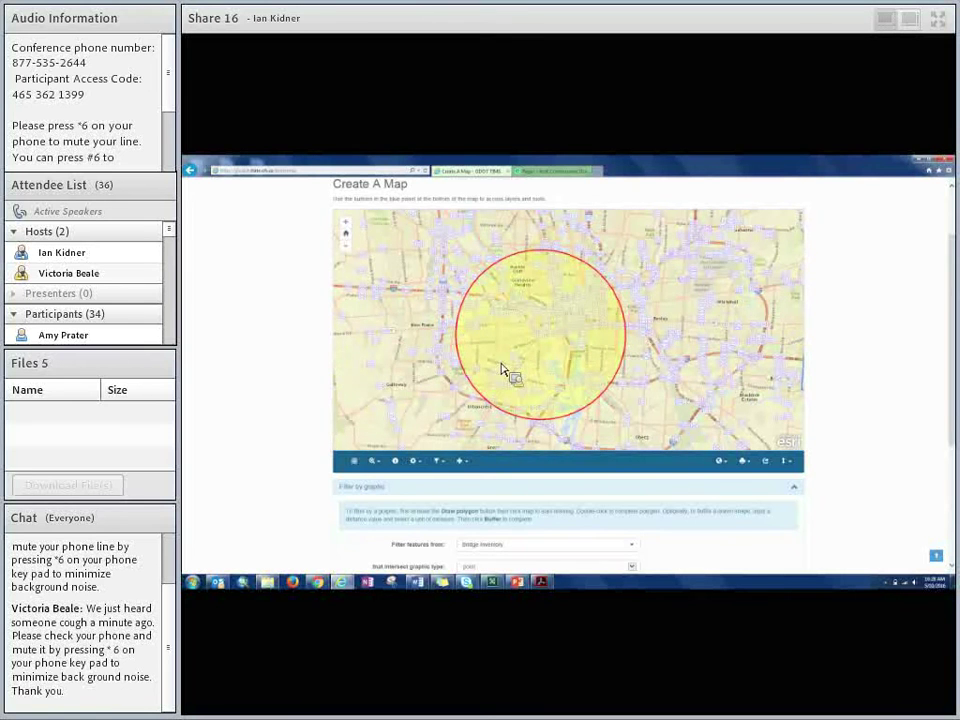
pyautogui.scroll(-4, 270, 407)
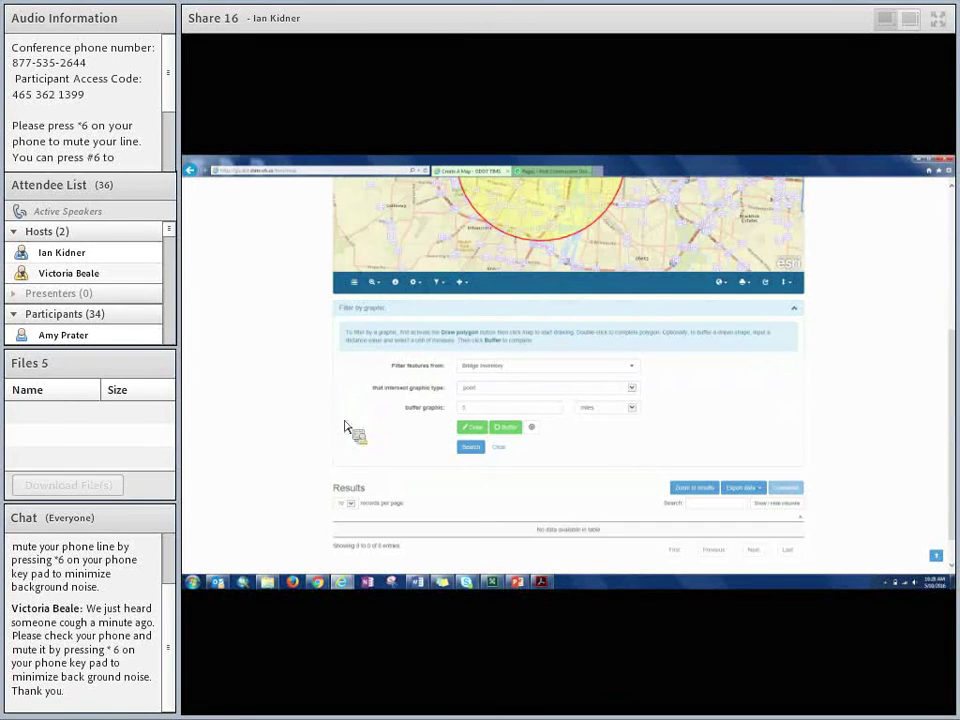
pyautogui.click(468, 448)
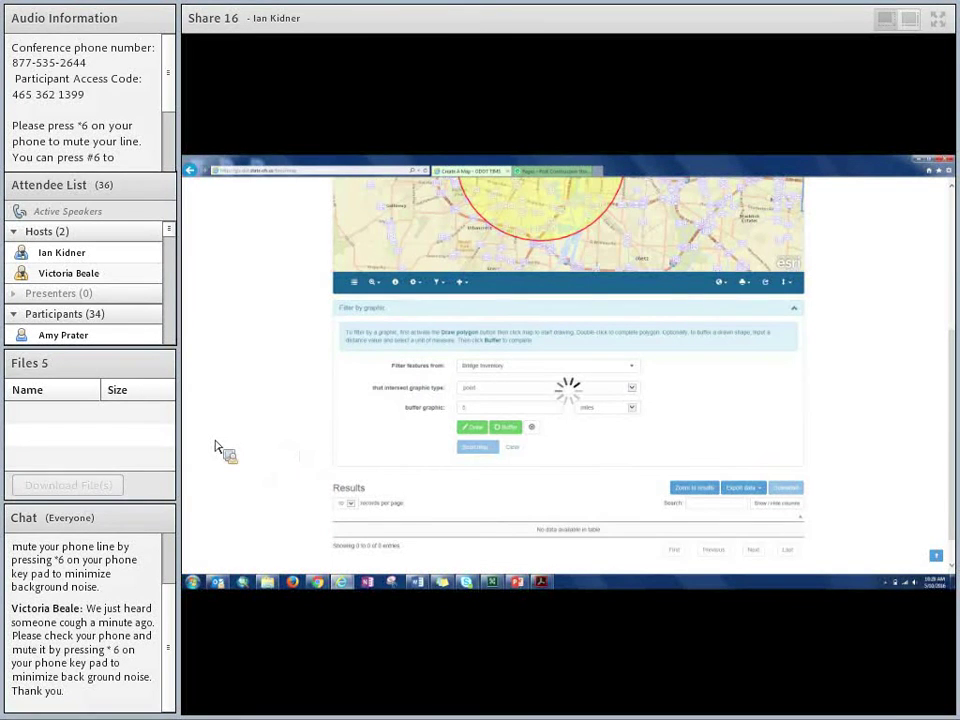
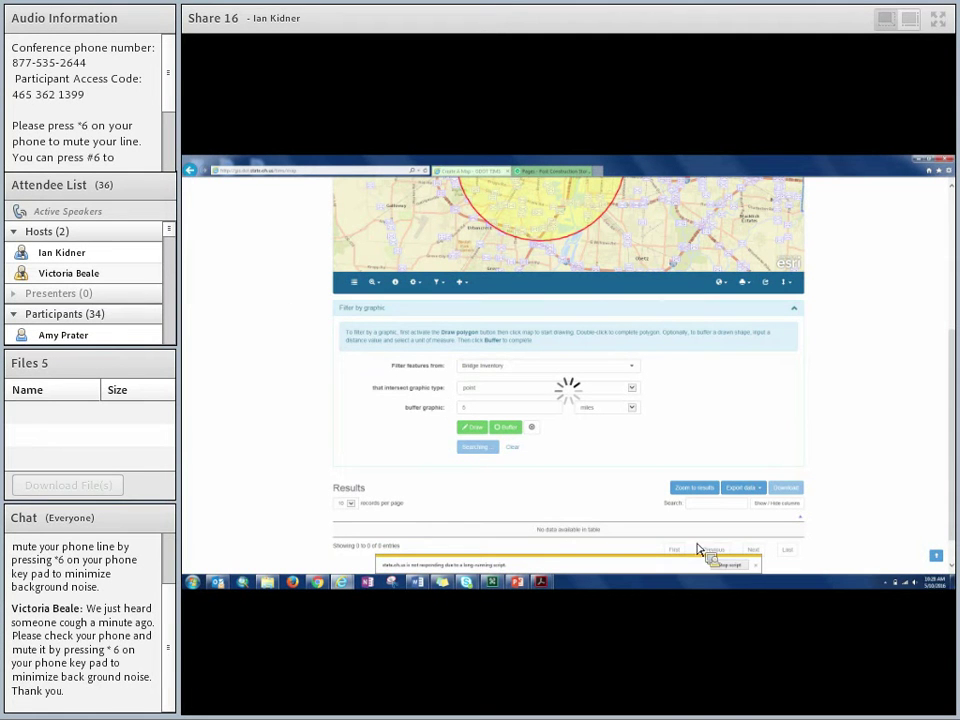
# - Dismiss the long-running script notice and open the TIMS Create A Map page in a new browser tab
pyautogui.click(756, 567)
pyautogui.click(597, 171)
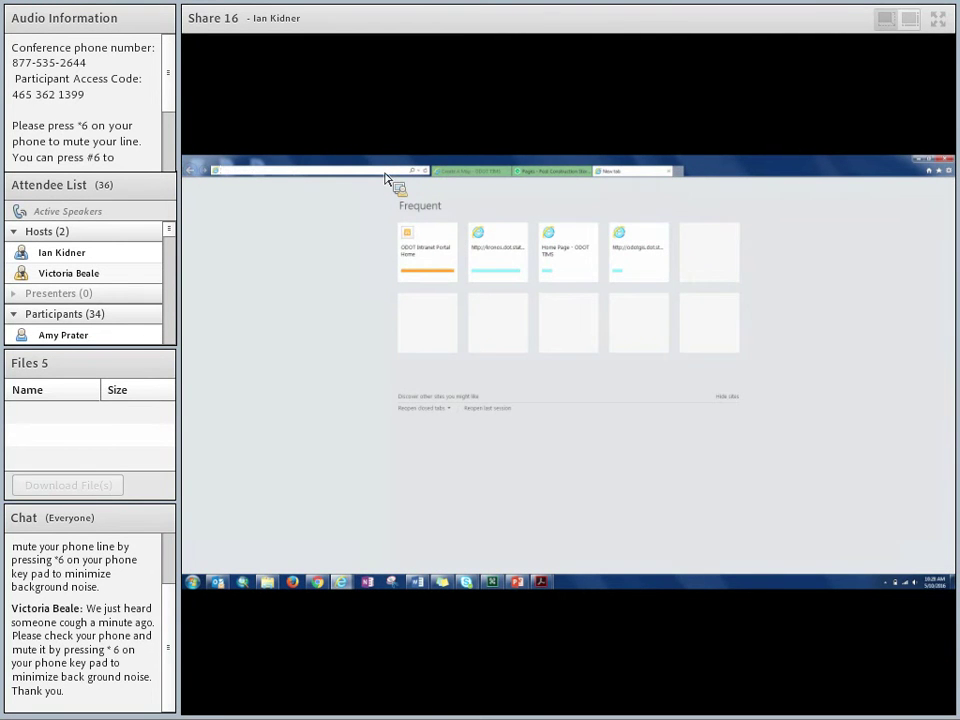
pyautogui.click(385, 176)
pyautogui.press('Return')
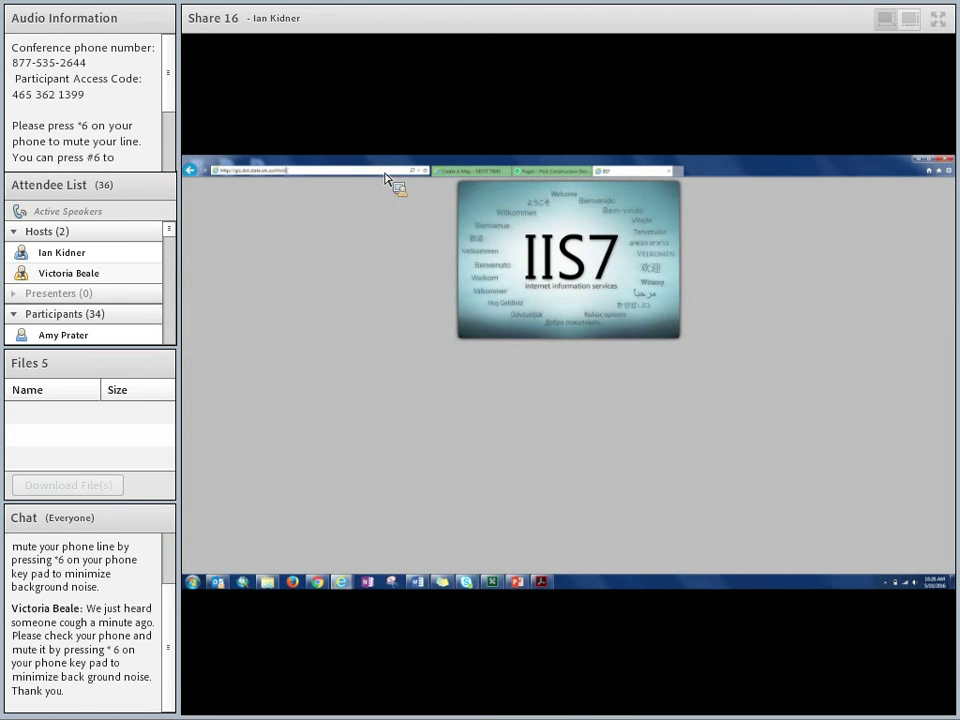
pyautogui.press('Return')
pyautogui.click(578, 361)
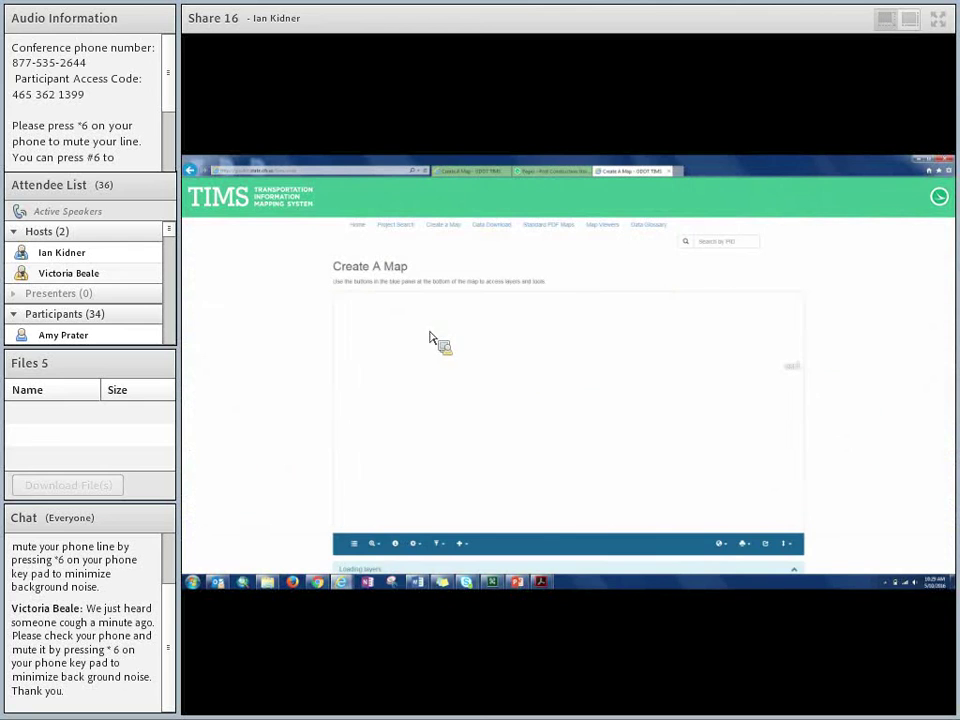
# - Turn on the Bridge Inventory layer from the Assets group on the new map
pyautogui.scroll(-3, 259, 349)
pyautogui.scroll(-2, 240, 369)
pyautogui.click(627, 365)
pyautogui.click(585, 403)
# - Start a filter by graphic on the Bridge Inventory and draw a point on the highway northwest of New Rome
pyautogui.scroll(3, 352, 327)
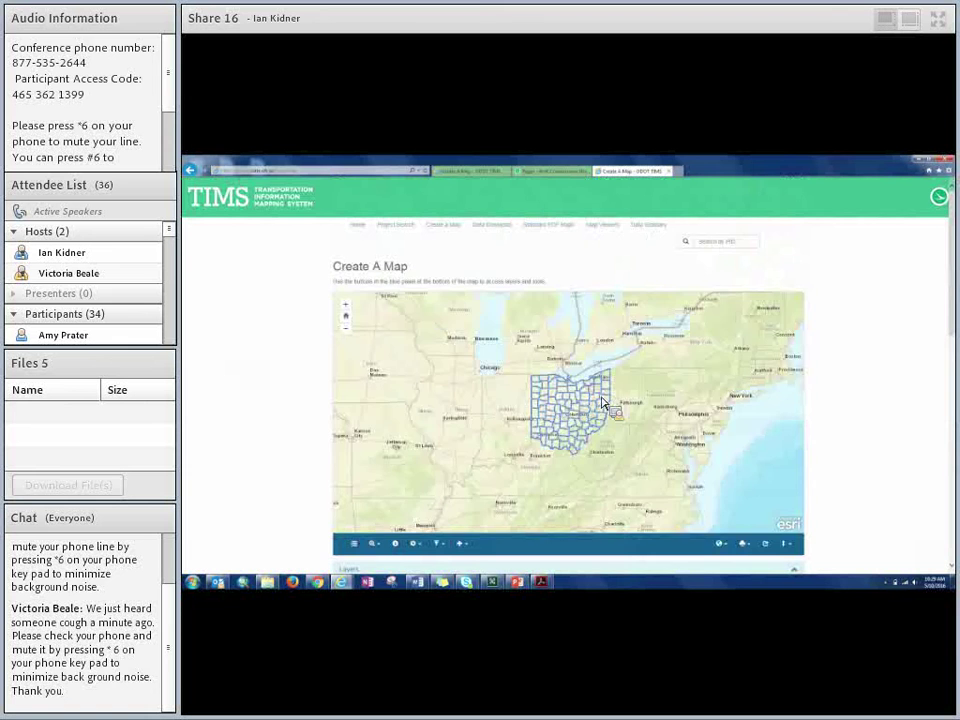
pyautogui.scroll(3, 456, 311)
pyautogui.scroll(5, 565, 425)
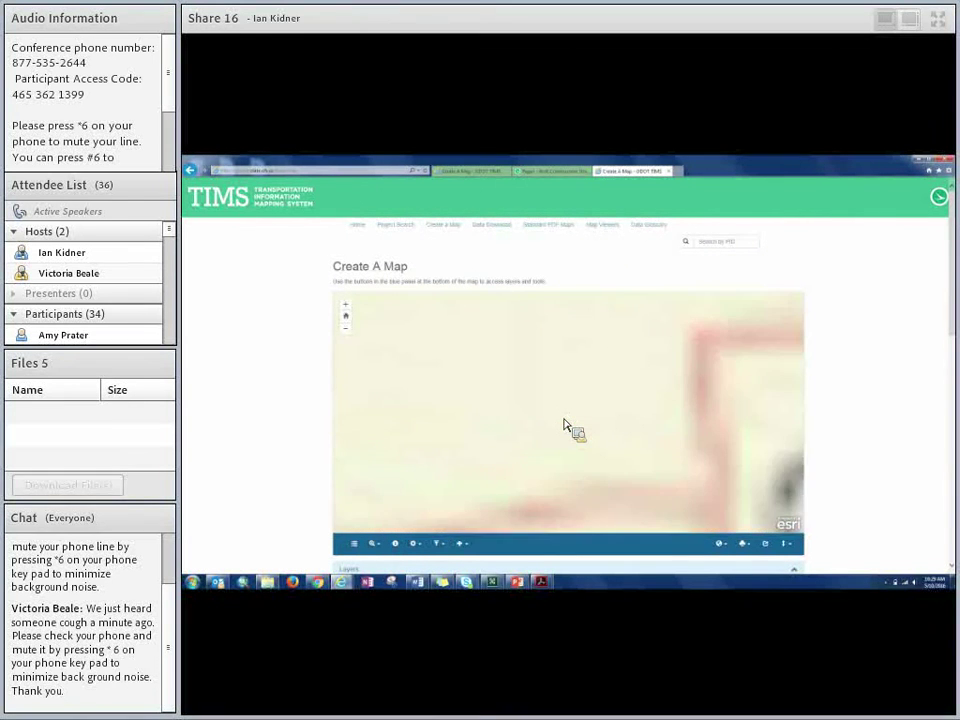
pyautogui.scroll(2, 568, 336)
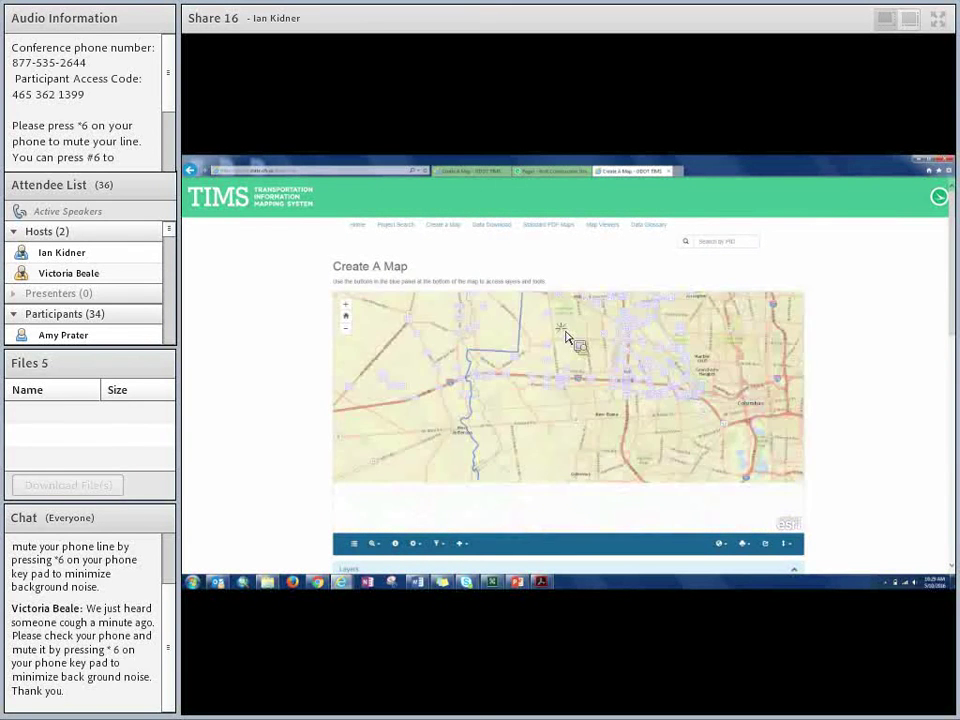
pyautogui.scroll(2, 518, 393)
pyautogui.scroll(-2, 500, 390)
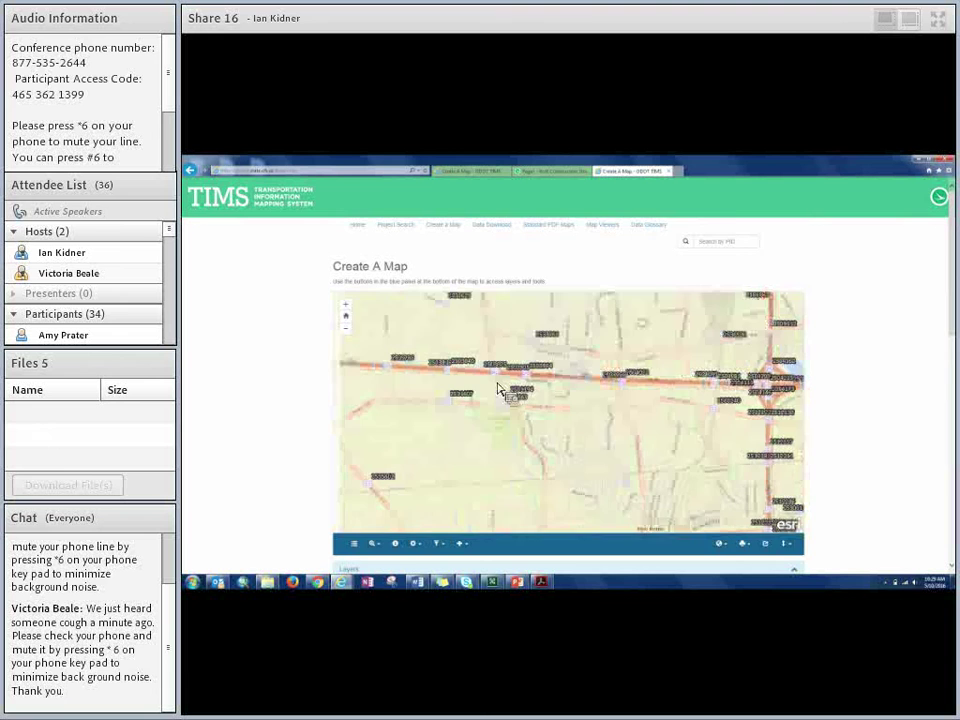
pyautogui.scroll(-3, 266, 420)
pyautogui.click(437, 364)
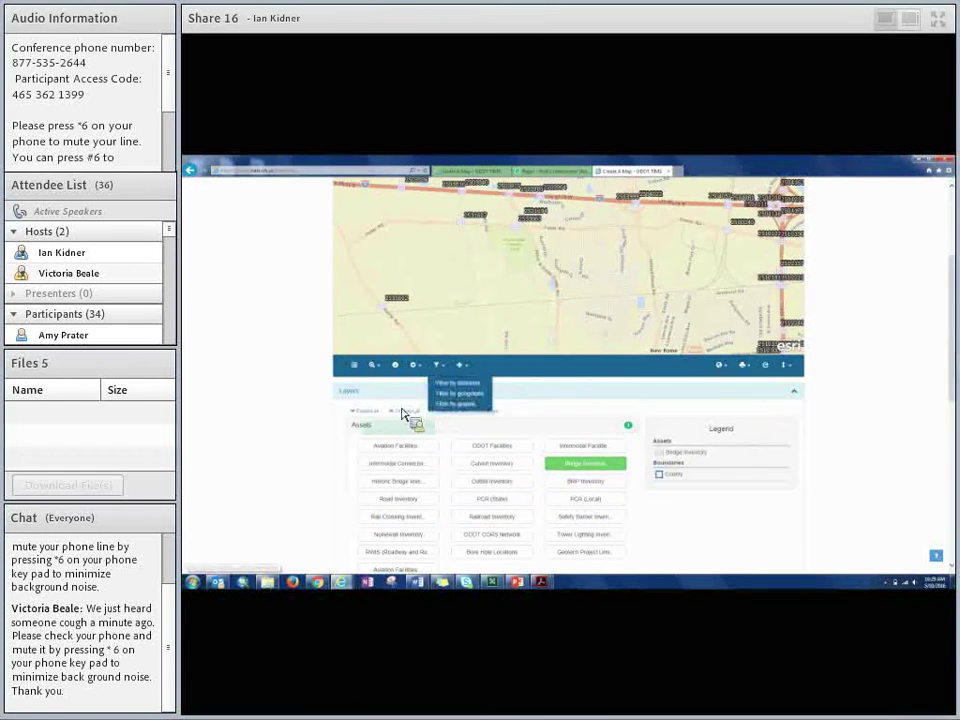
pyautogui.click(461, 390)
pyautogui.click(480, 507)
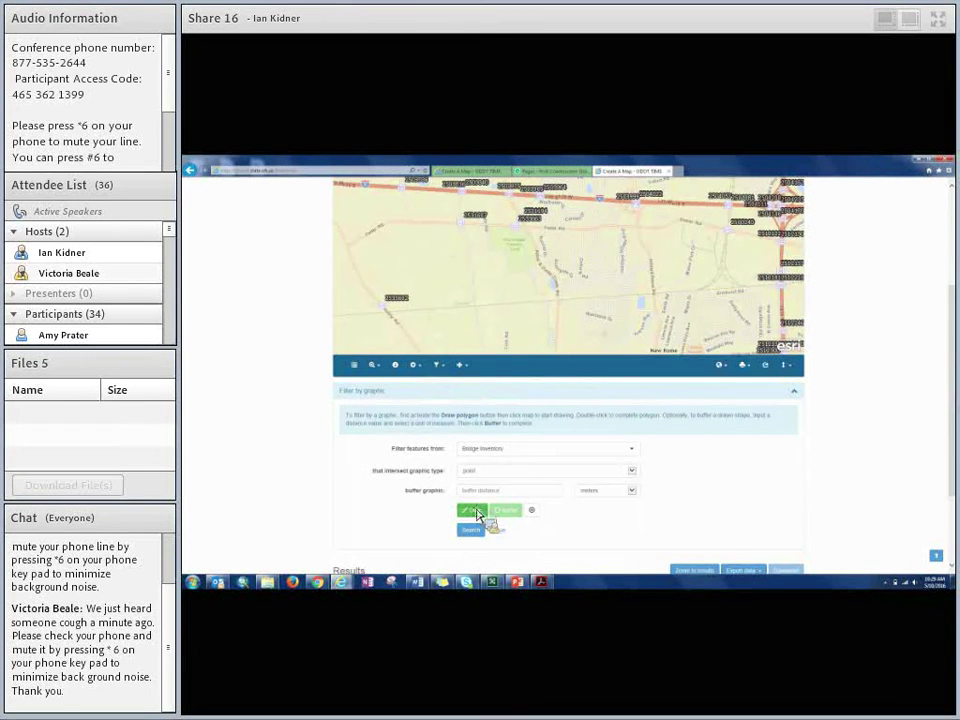
pyautogui.click(527, 195)
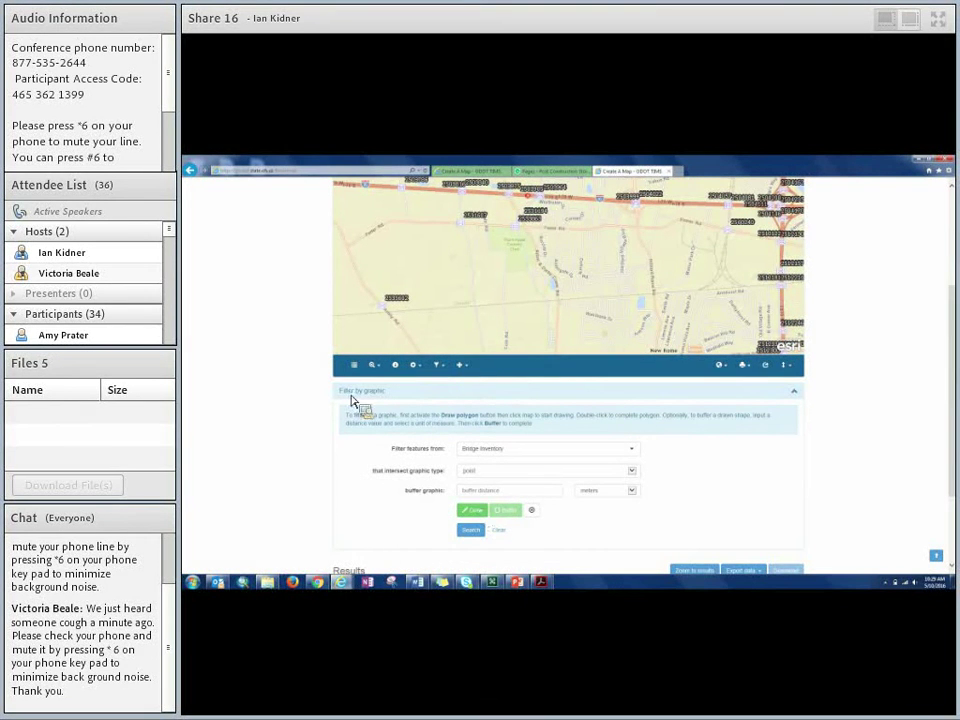
# - Buffer the drawn point by 1 mile and search the Bridge Inventory for features within the buffer
pyautogui.click(535, 492)
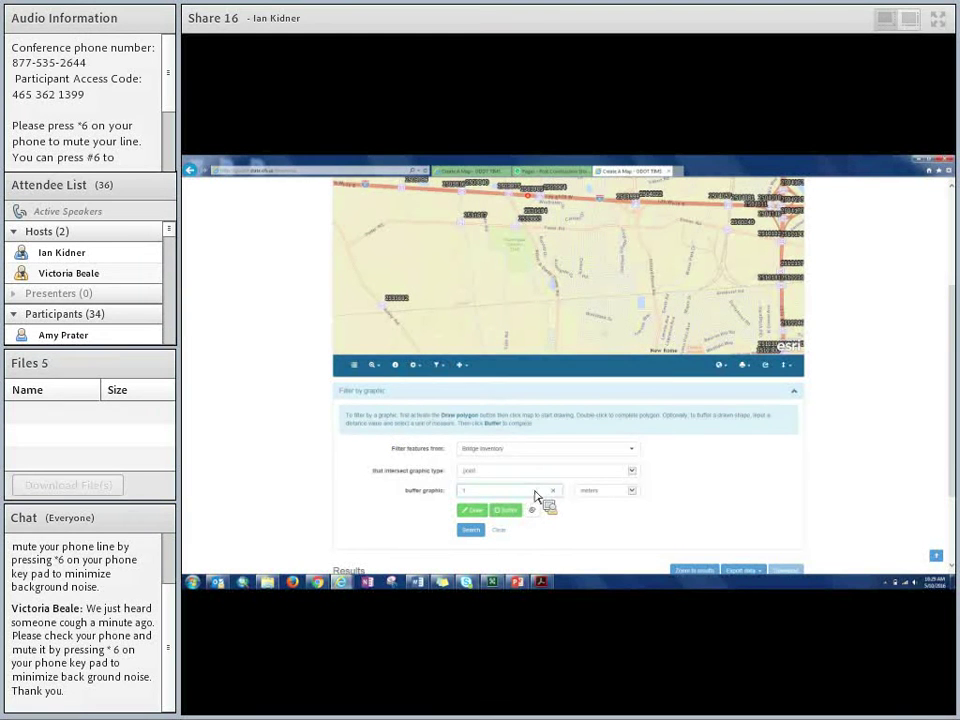
pyautogui.click(602, 491)
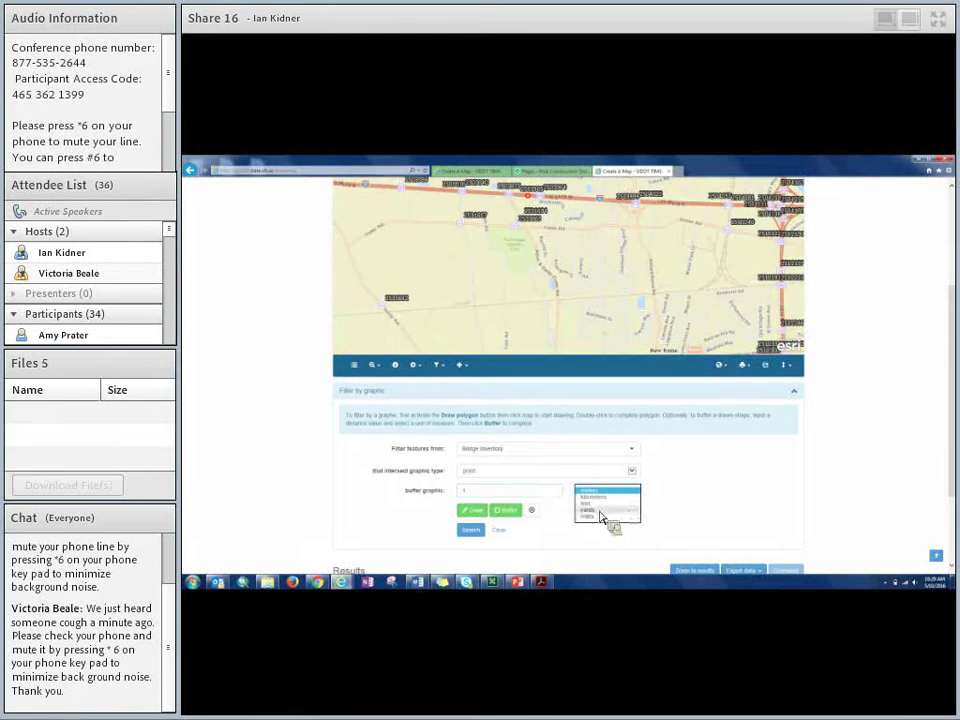
pyautogui.click(607, 516)
pyautogui.click(510, 511)
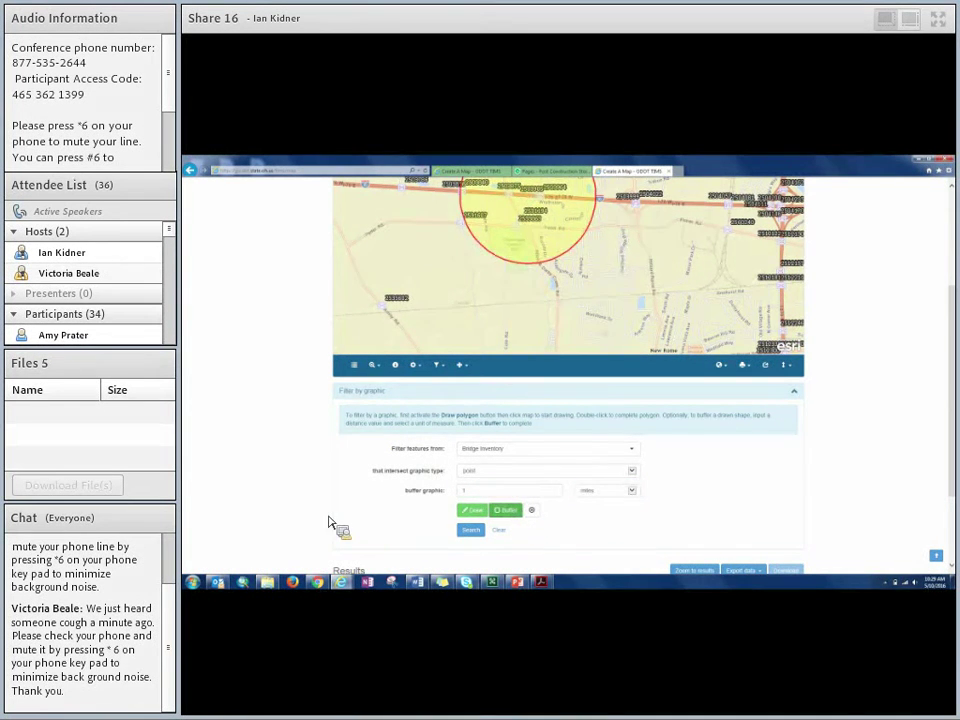
pyautogui.click(472, 530)
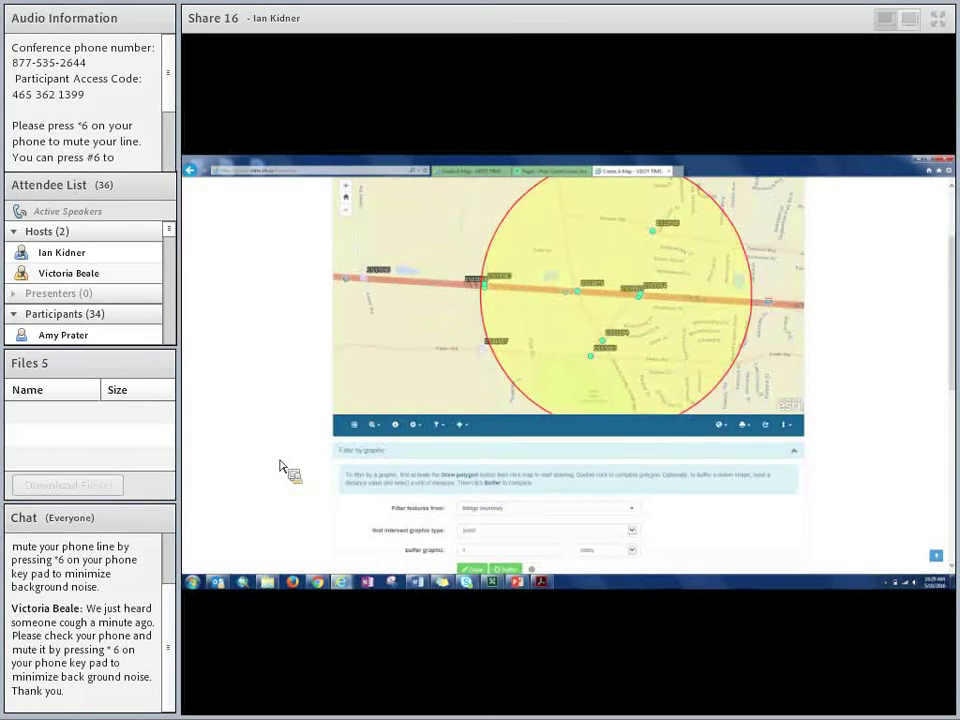
# - Clear the point search and draw a line graphic along the highway toward the map's eastern edge
pyautogui.scroll(-2, 280, 467)
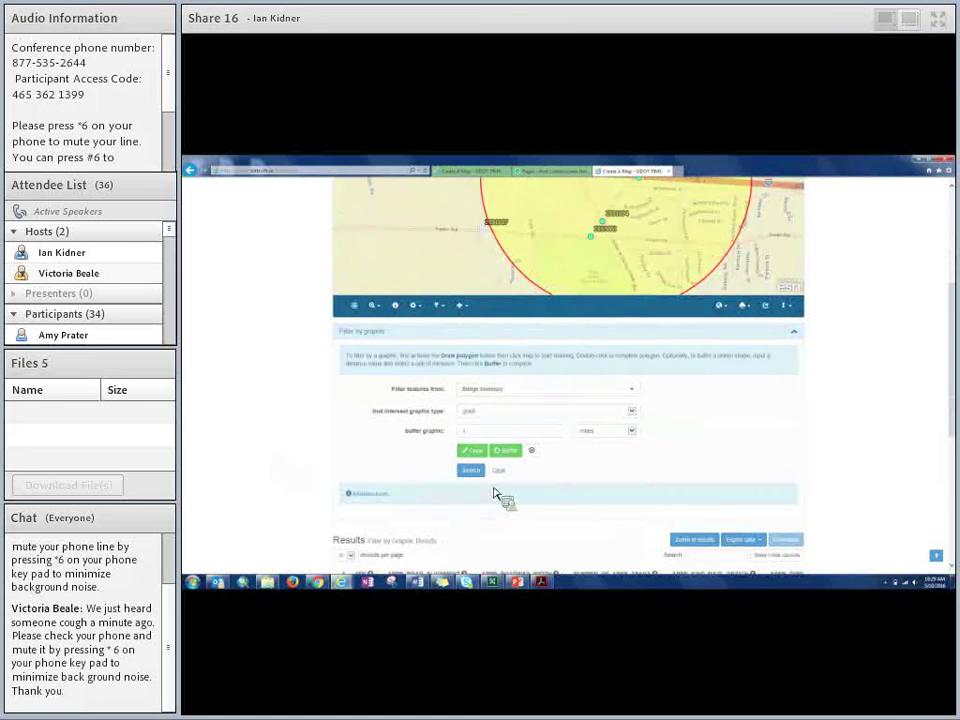
pyautogui.click(499, 470)
pyautogui.click(630, 411)
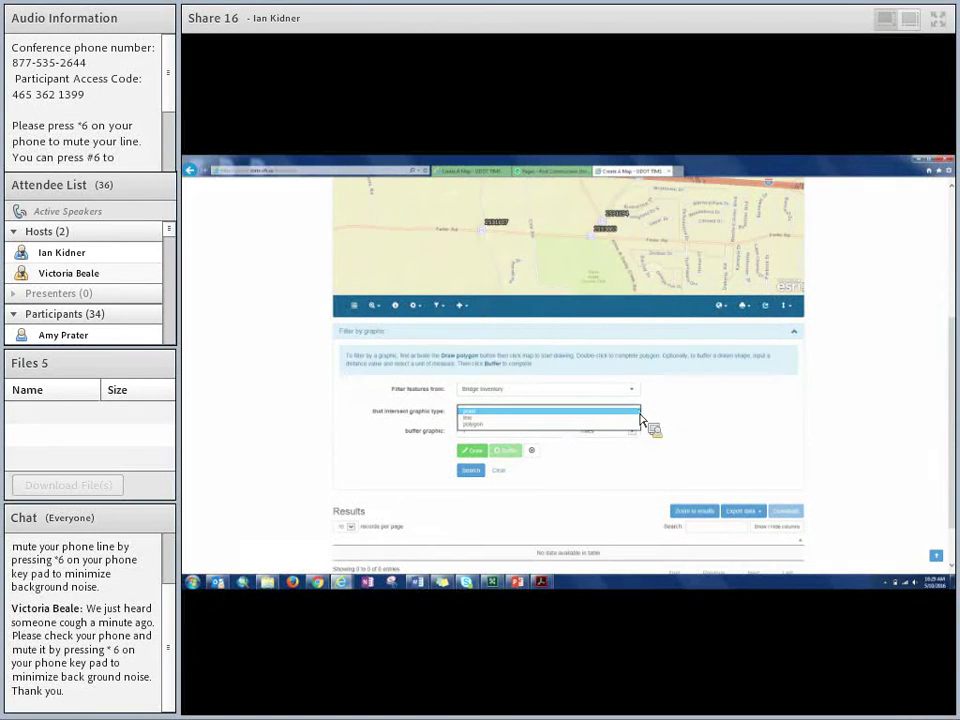
pyautogui.click(630, 419)
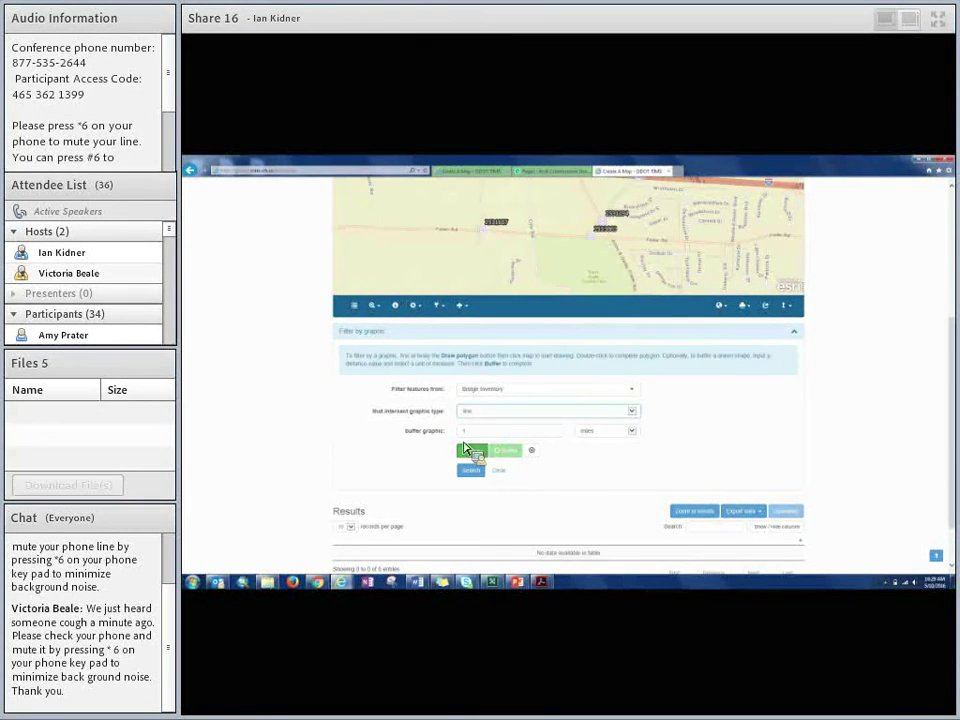
pyautogui.click(473, 451)
pyautogui.scroll(2, 427, 459)
pyautogui.scroll(2, 427, 459)
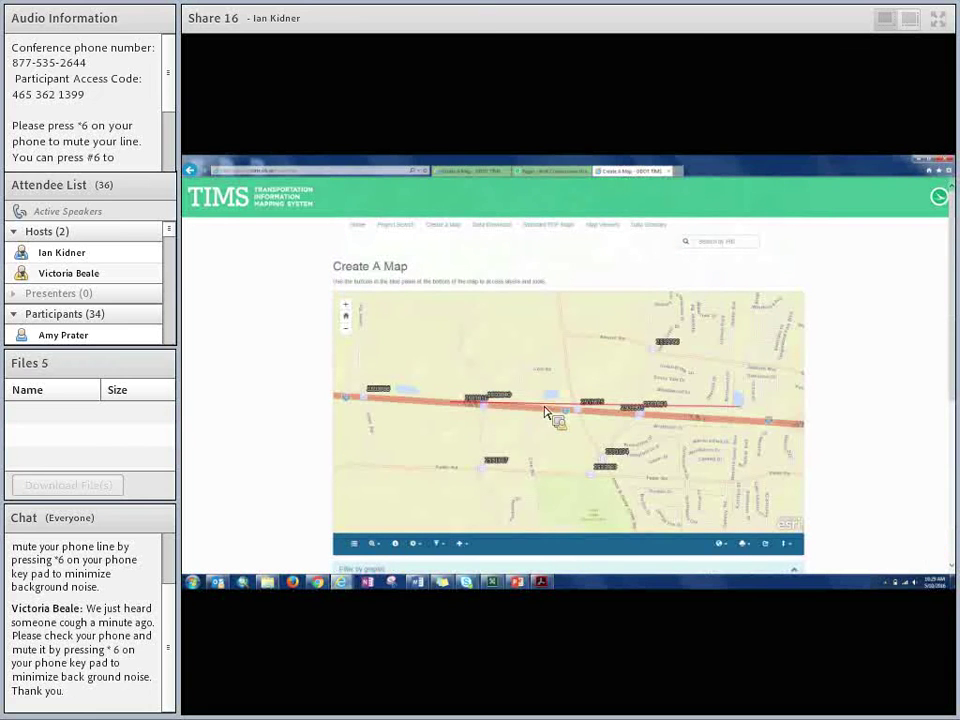
pyautogui.doubleClick(770, 432)
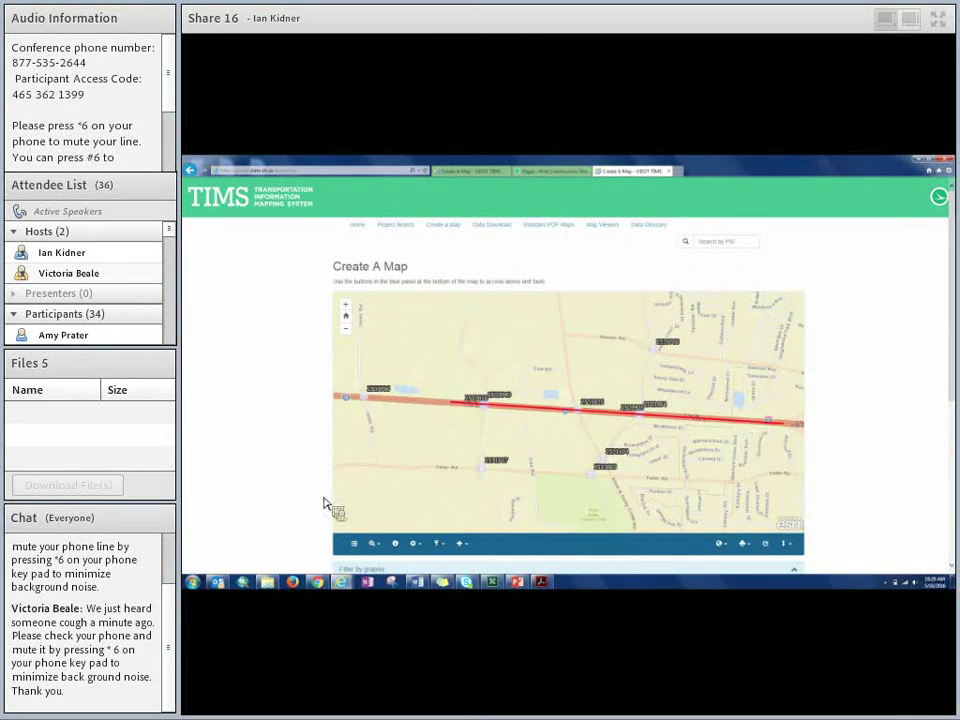
# - Buffer the highway line by 1 mile and view the whole buffer area
pyautogui.scroll(-2, 566, 541)
pyautogui.click(507, 569)
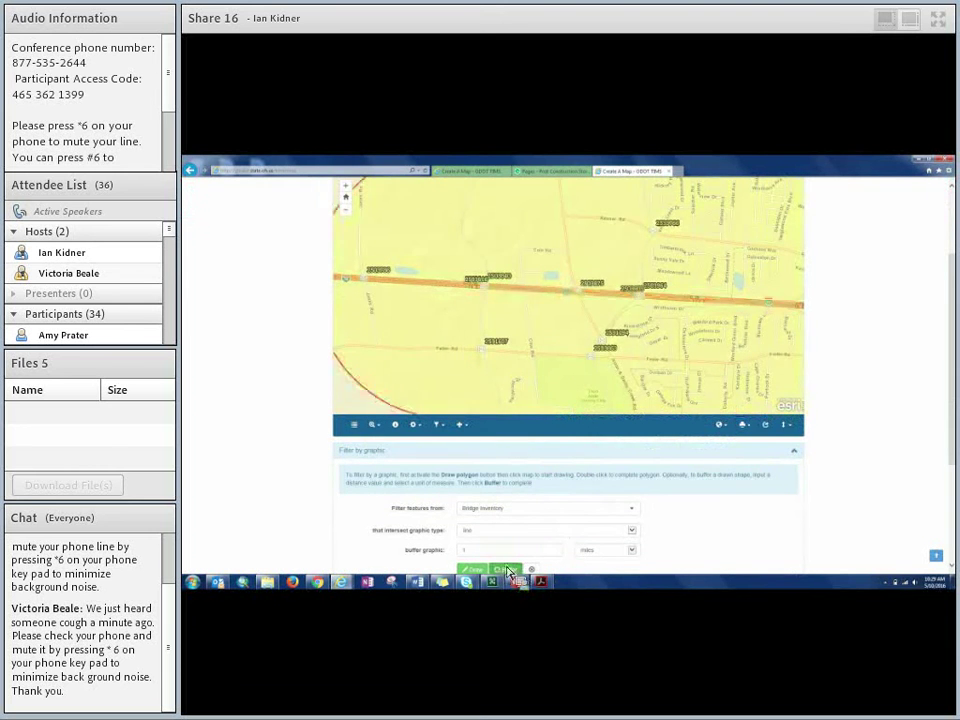
pyautogui.scroll(1, 322, 449)
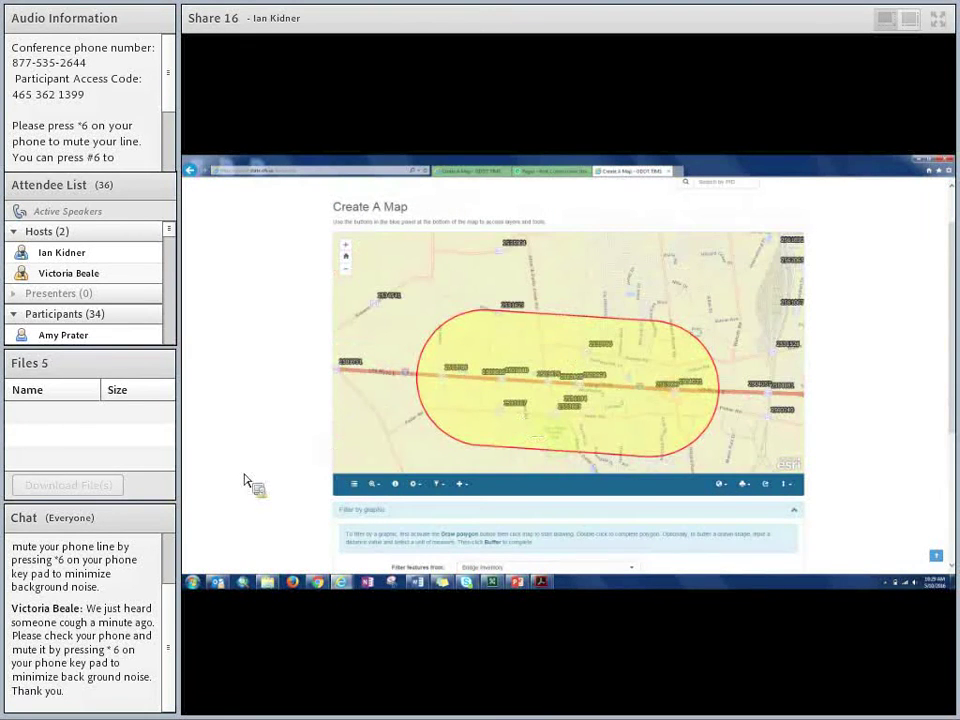
# - Clear the line graphic and draw a six-point polygon over the highway interchange in the eastern half of the map
pyautogui.scroll(-3, 251, 484)
pyautogui.click(500, 470)
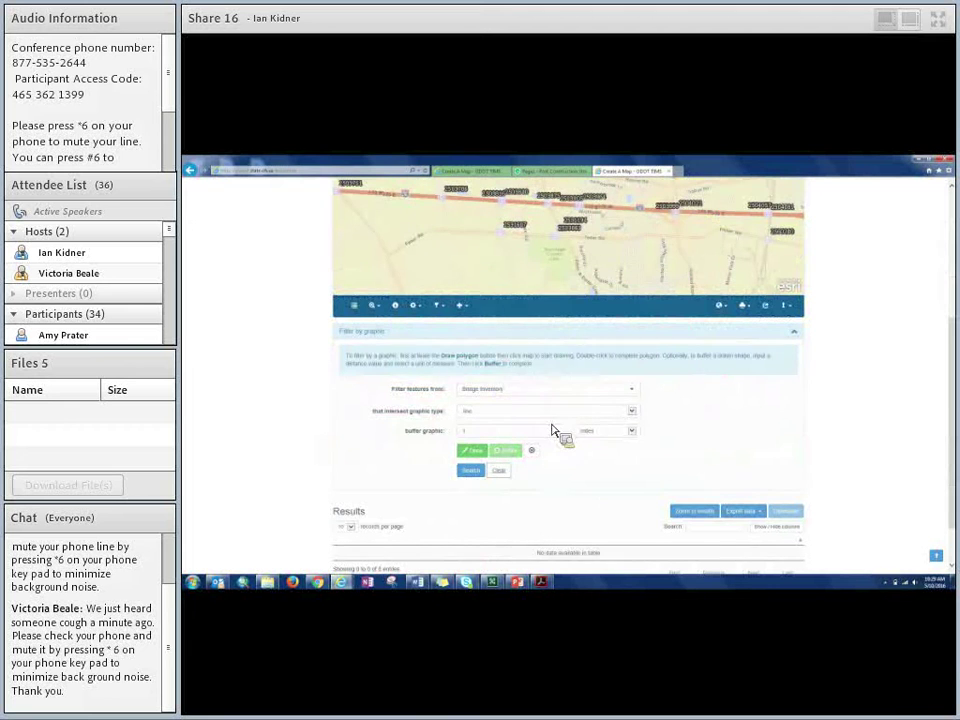
pyautogui.click(590, 411)
pyautogui.click(510, 417)
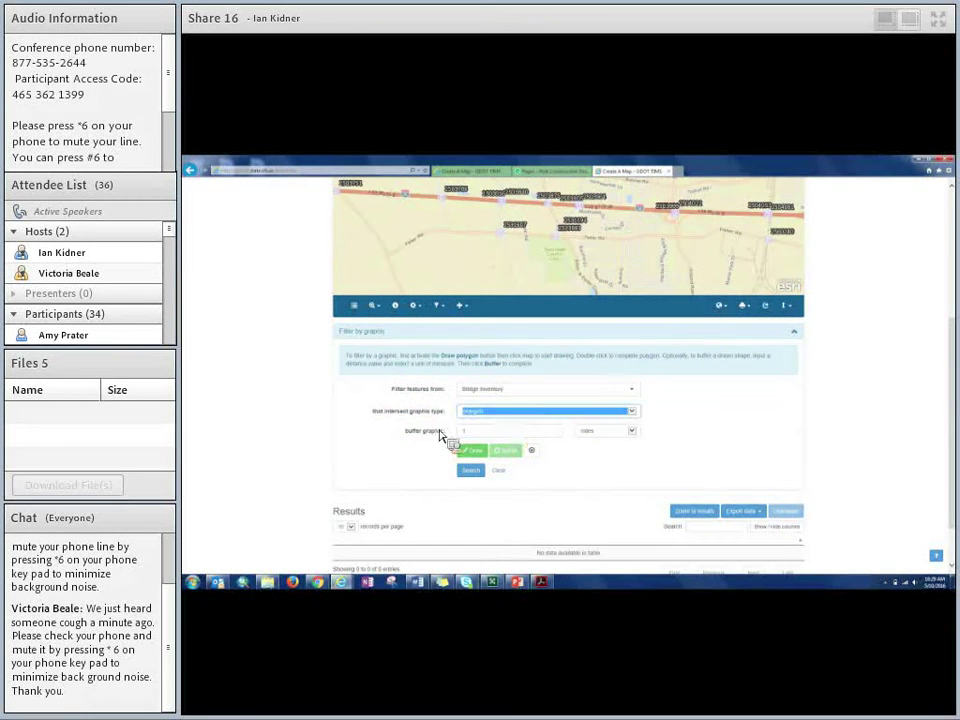
pyautogui.scroll(3, 330, 457)
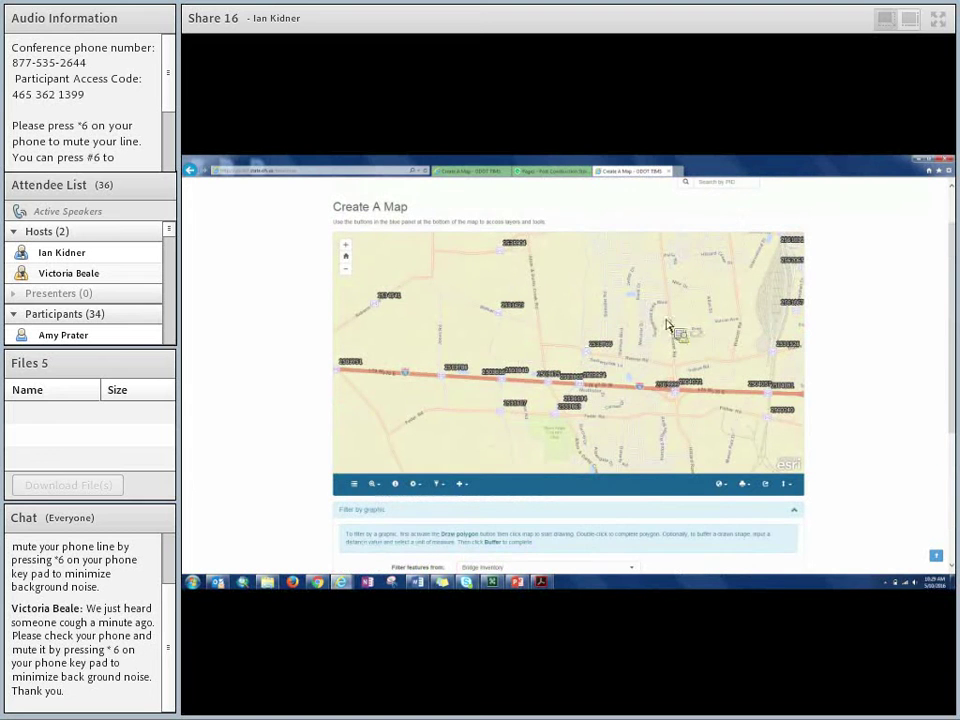
pyautogui.click(626, 307)
pyautogui.click(622, 340)
pyautogui.click(646, 387)
pyautogui.click(676, 407)
pyautogui.click(701, 380)
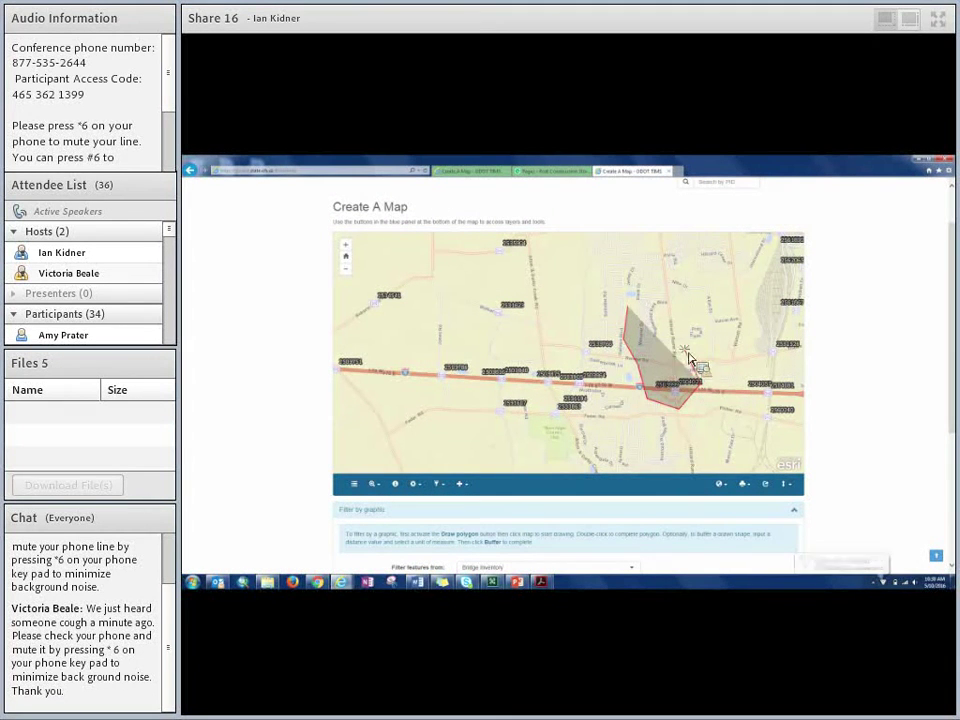
pyautogui.doubleClick(652, 306)
# - Buffer the polygon by 1 mile, search the Bridge Inventory within it and view the matching bridges on the map
pyautogui.scroll(-1, 282, 450)
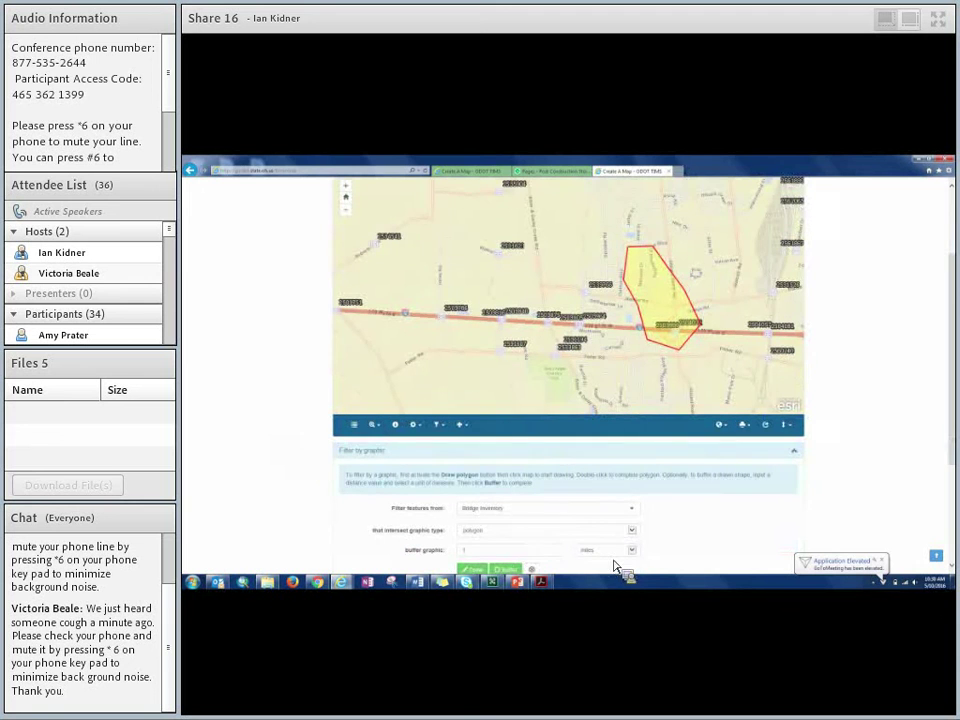
pyautogui.click(509, 572)
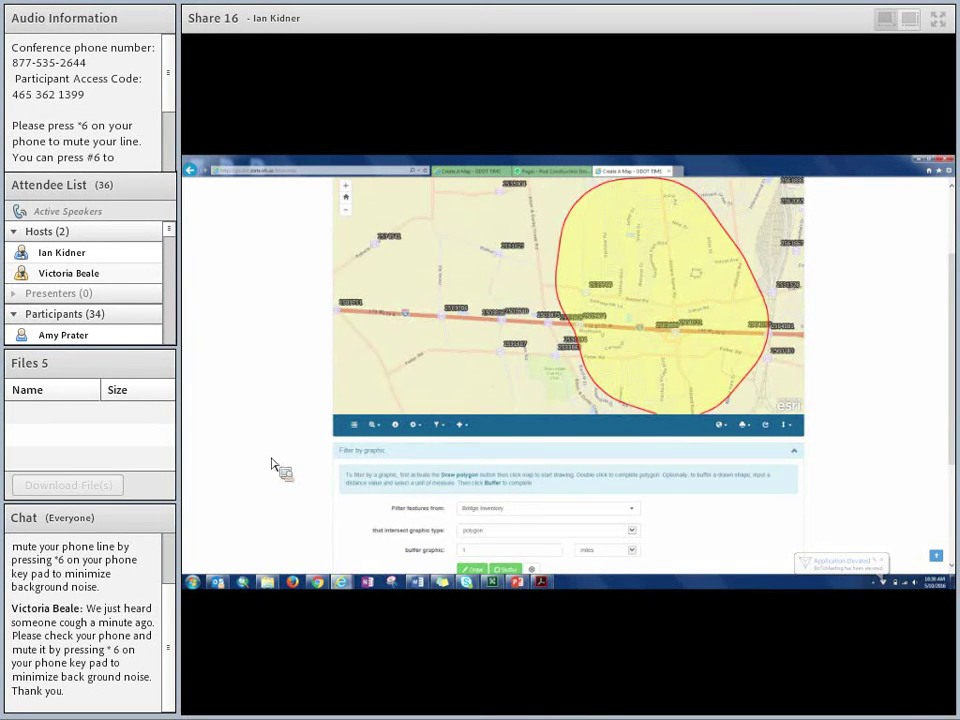
pyautogui.scroll(-2, 272, 466)
pyautogui.click(470, 470)
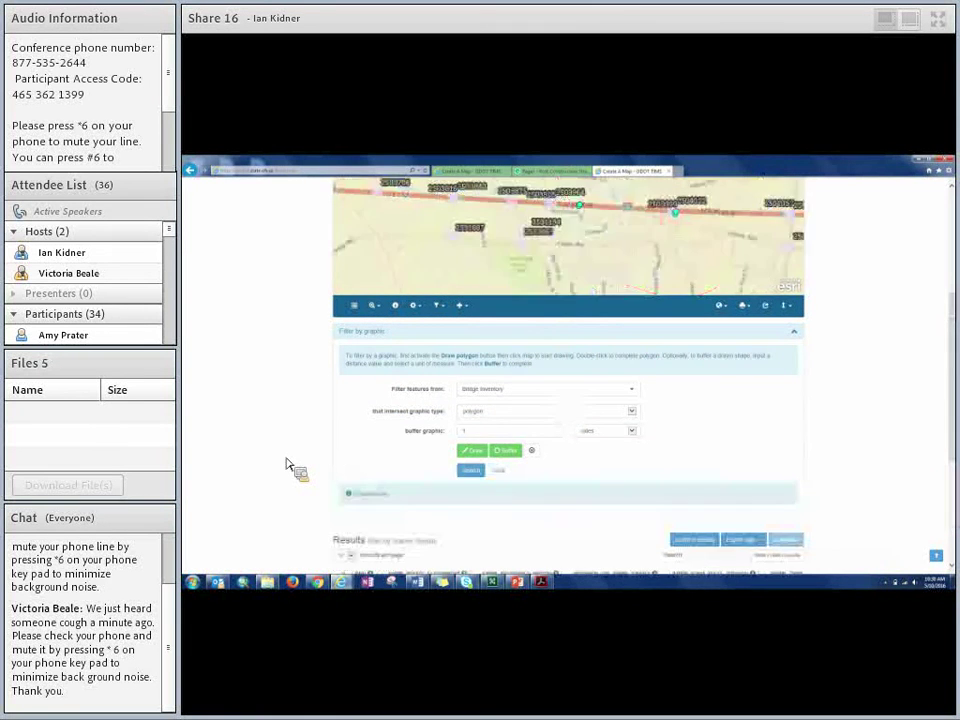
pyautogui.scroll(3, 268, 460)
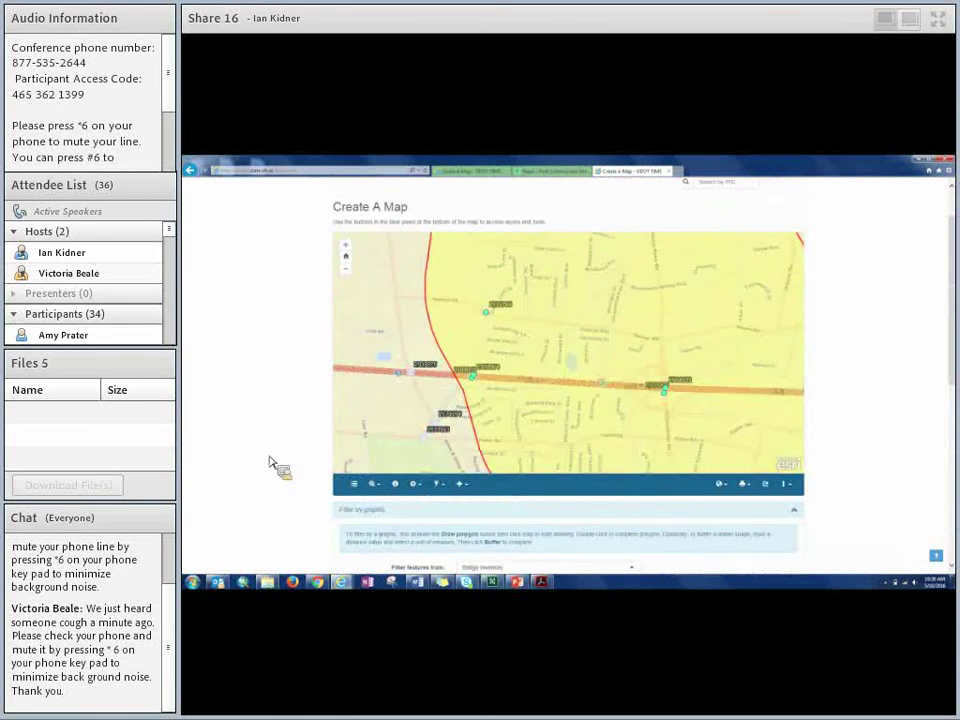
pyautogui.scroll(1, 270, 462)
pyautogui.scroll(-4, 270, 462)
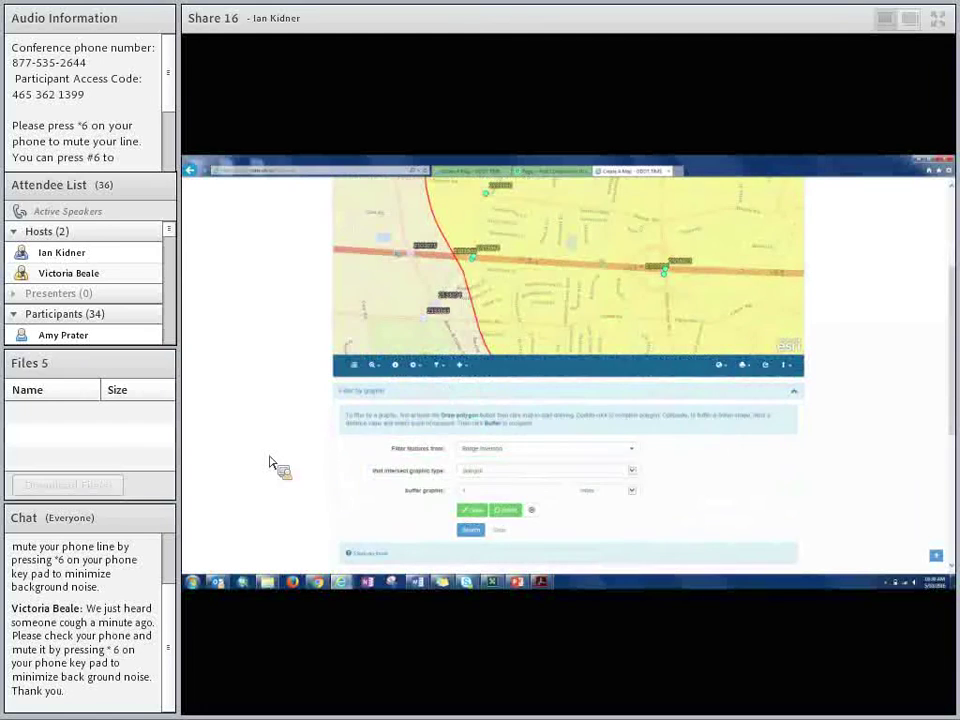
# - Clear the polygon search results and remove the buffered graphic from the map
pyautogui.scroll(-1, 270, 462)
pyautogui.click(500, 471)
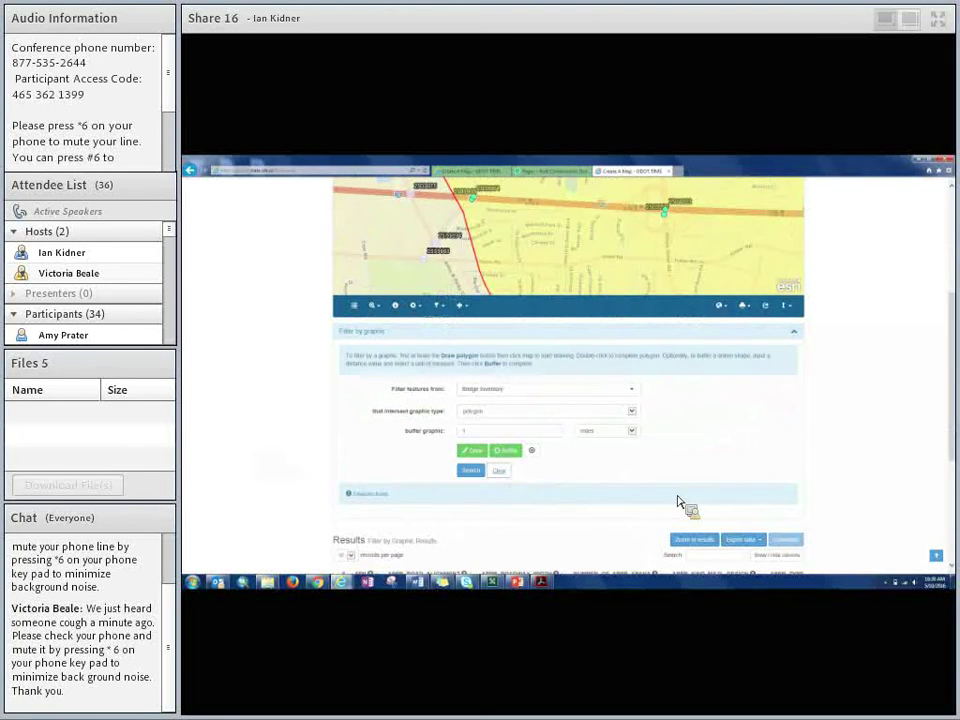
pyautogui.click(531, 450)
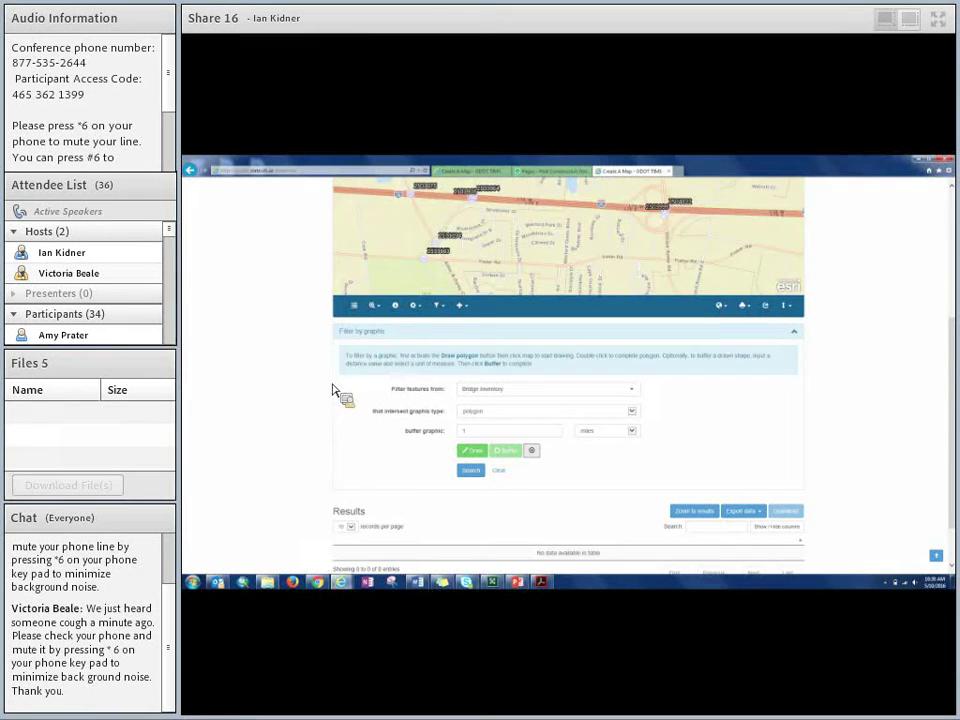
# - Open the Measure tool and review the available area units, keeping Square Miles
pyautogui.click(414, 308)
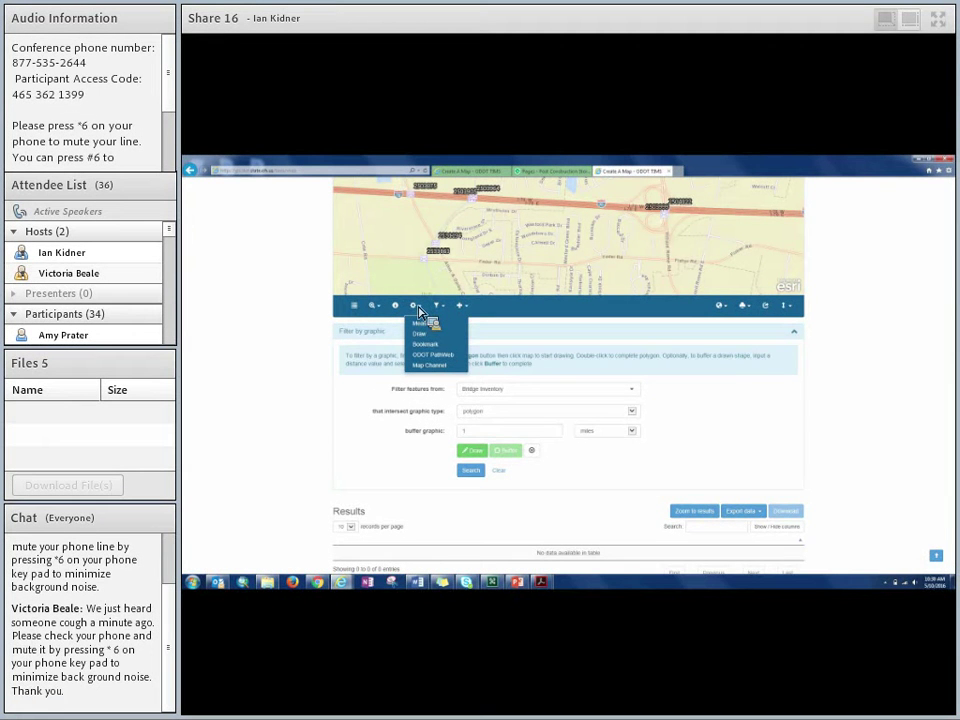
pyautogui.click(424, 326)
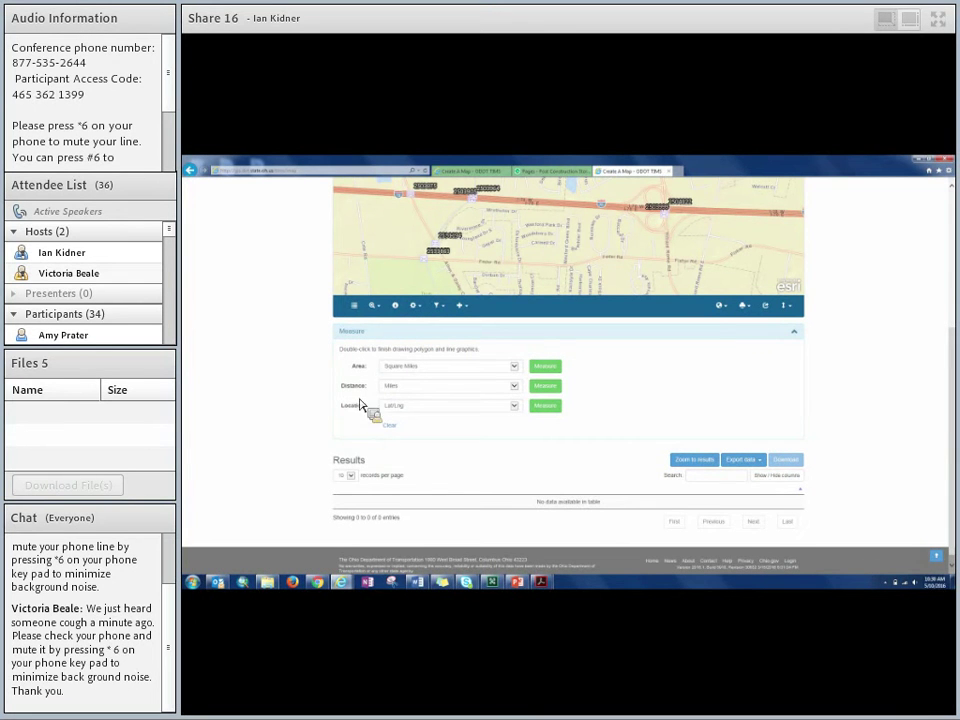
pyautogui.click(515, 368)
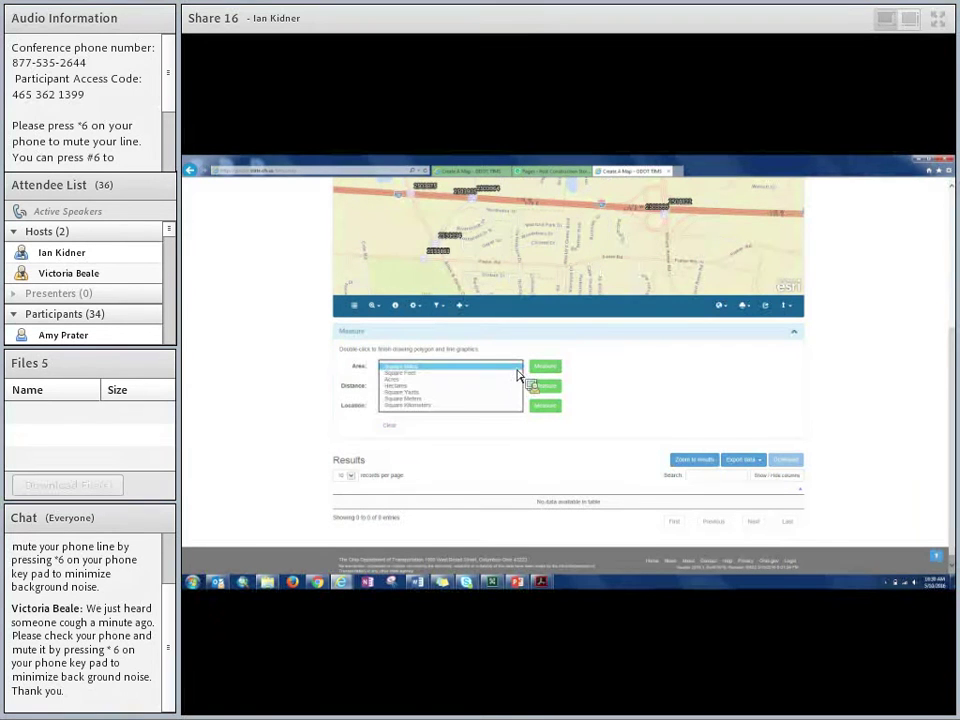
pyautogui.click(430, 380)
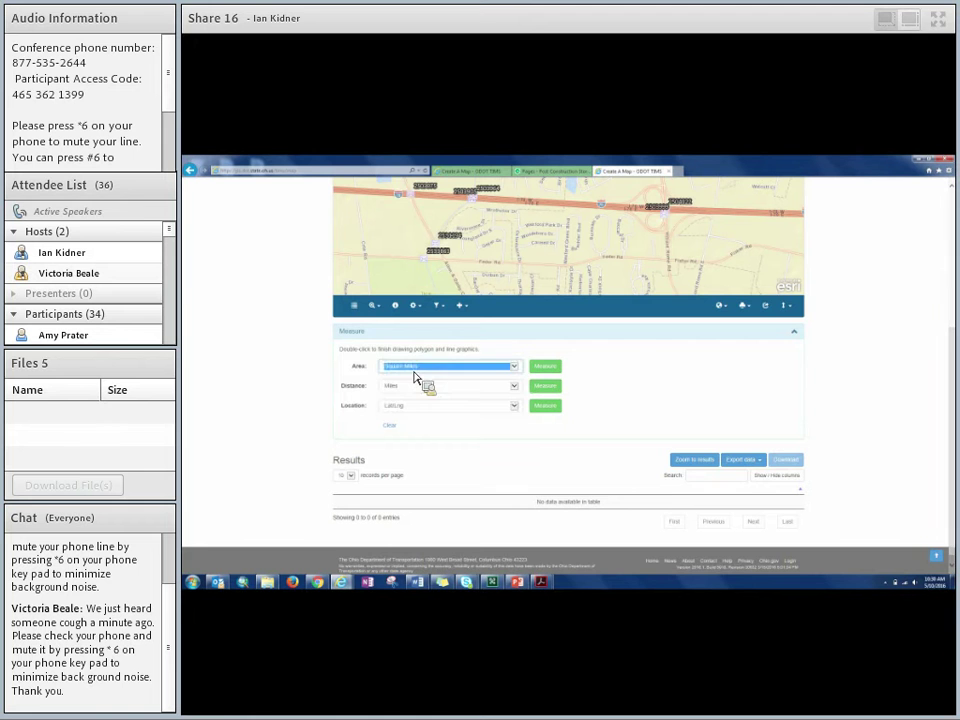
# - Measure the area of a six-point polygon drawn across the highway in square miles and clear the measurement
pyautogui.scroll(2, 478, 330)
pyautogui.click(462, 272)
pyautogui.click(443, 320)
pyautogui.doubleClick(547, 363)
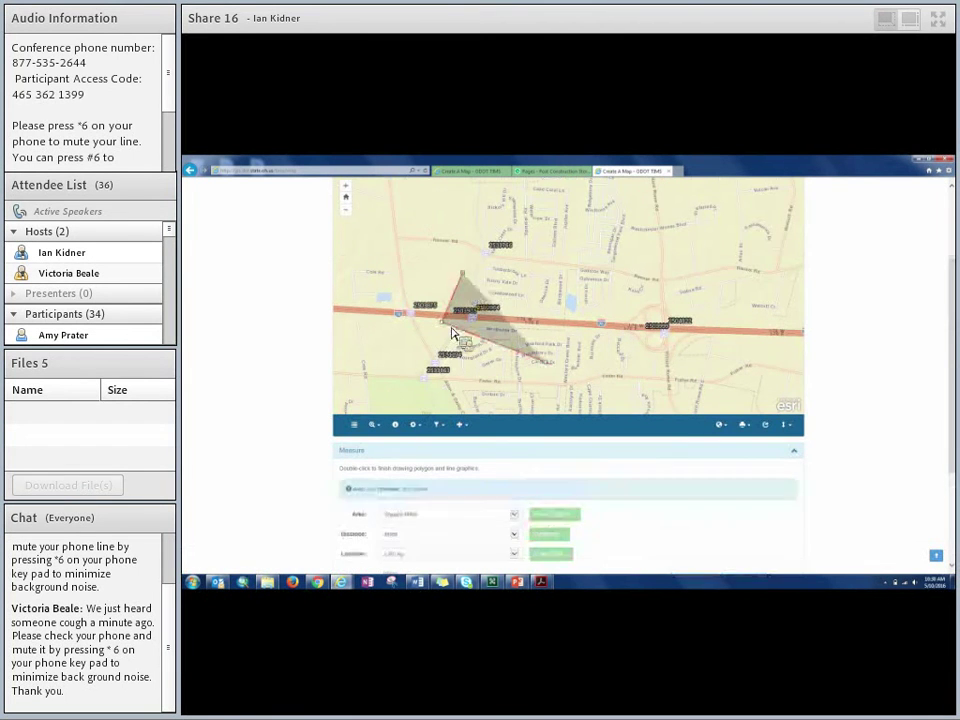
pyautogui.click(592, 354)
pyautogui.click(599, 292)
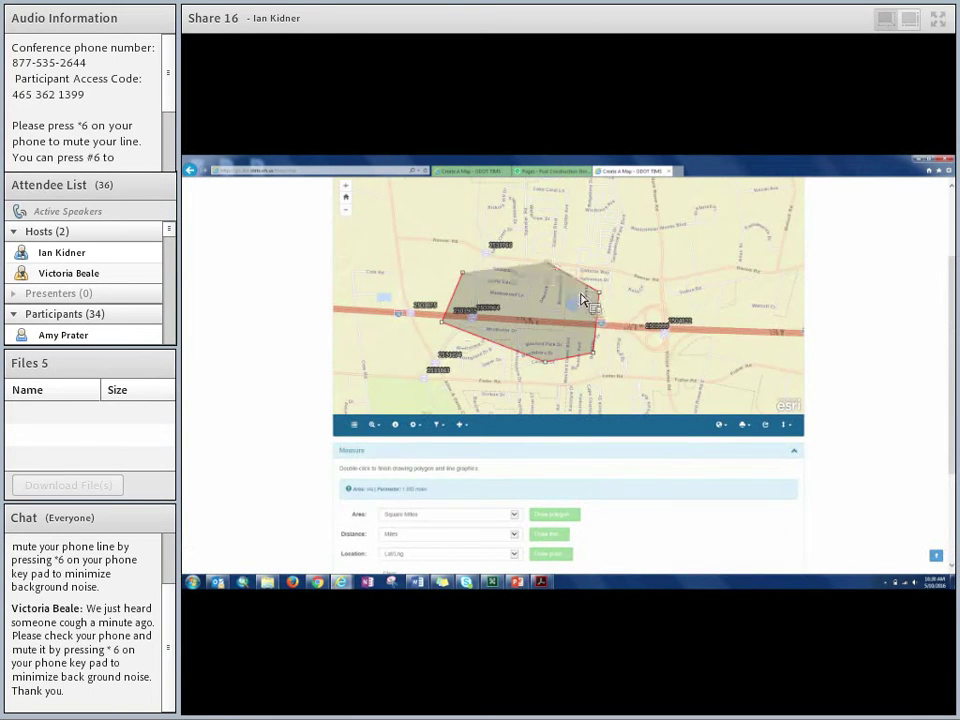
pyautogui.doubleClick(547, 263)
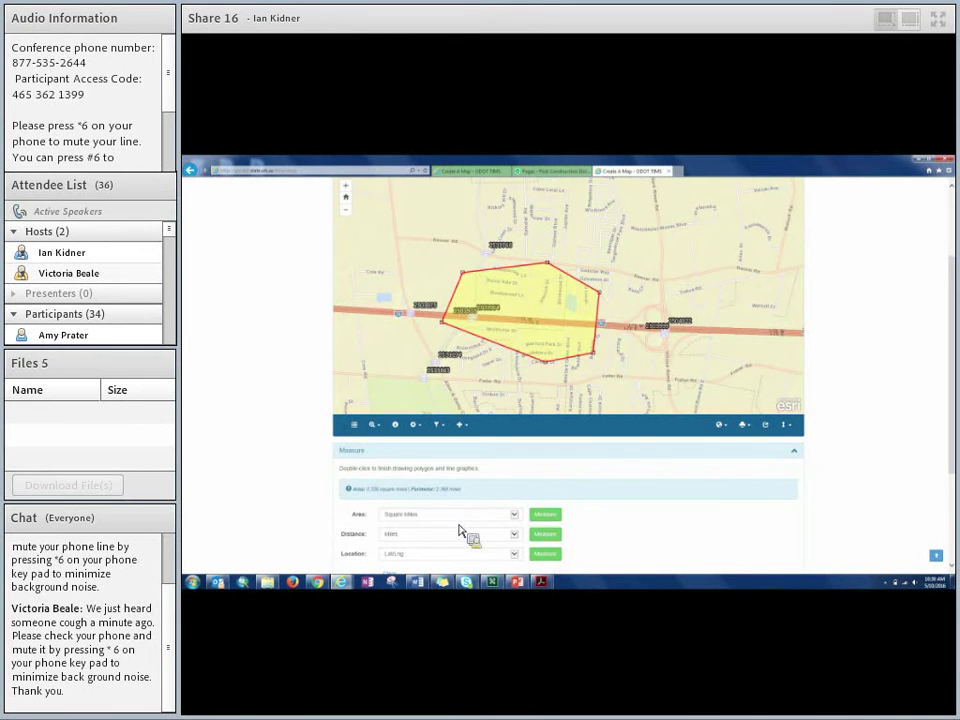
pyautogui.scroll(-2, 510, 515)
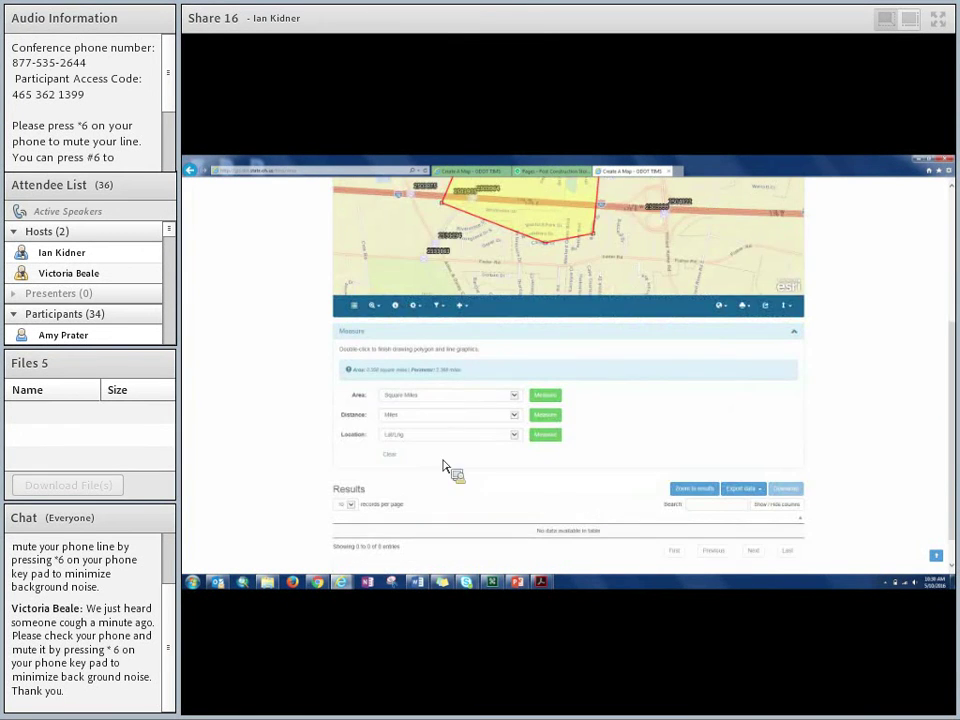
pyautogui.click(395, 453)
# - Measure the distance in miles along a short line running southeast from the highway and clear the measurement
pyautogui.click(550, 389)
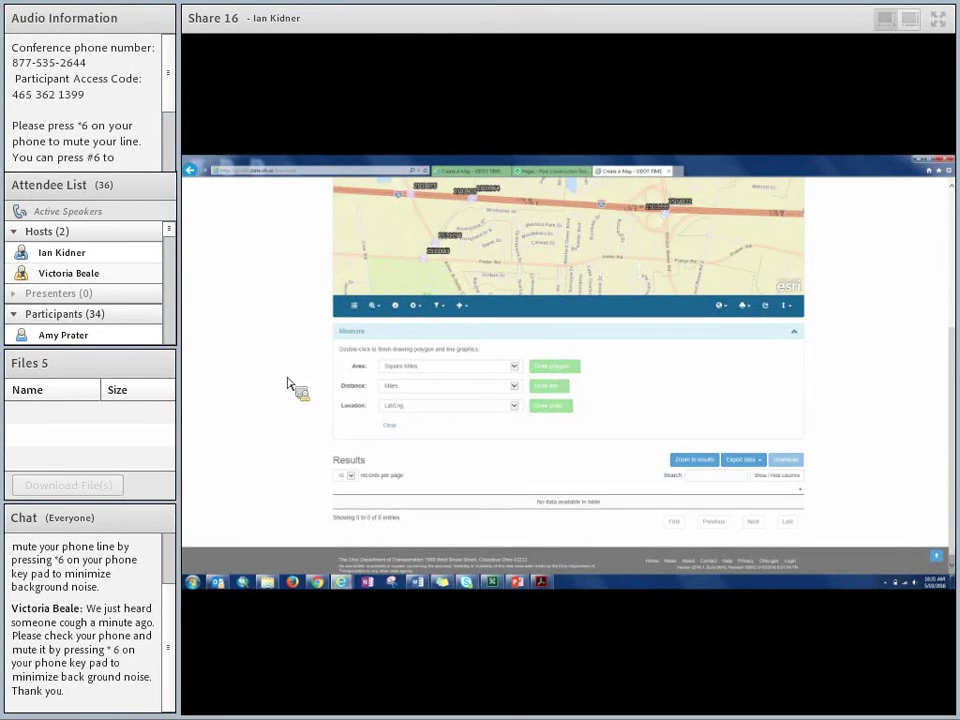
pyautogui.scroll(1, 282, 382)
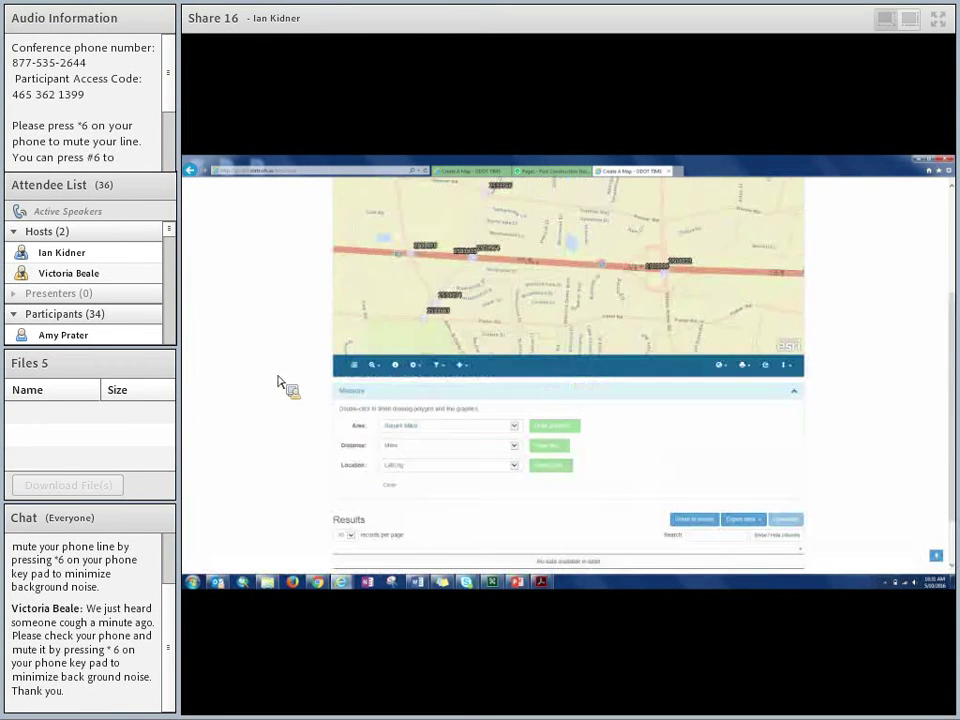
pyautogui.click(510, 264)
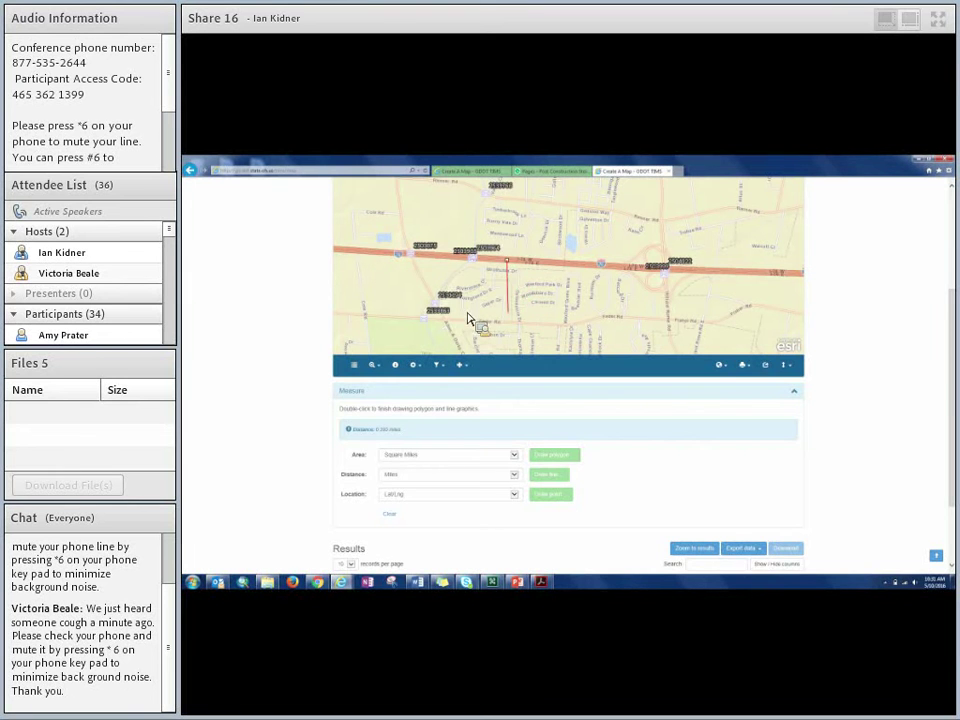
pyautogui.doubleClick(520, 288)
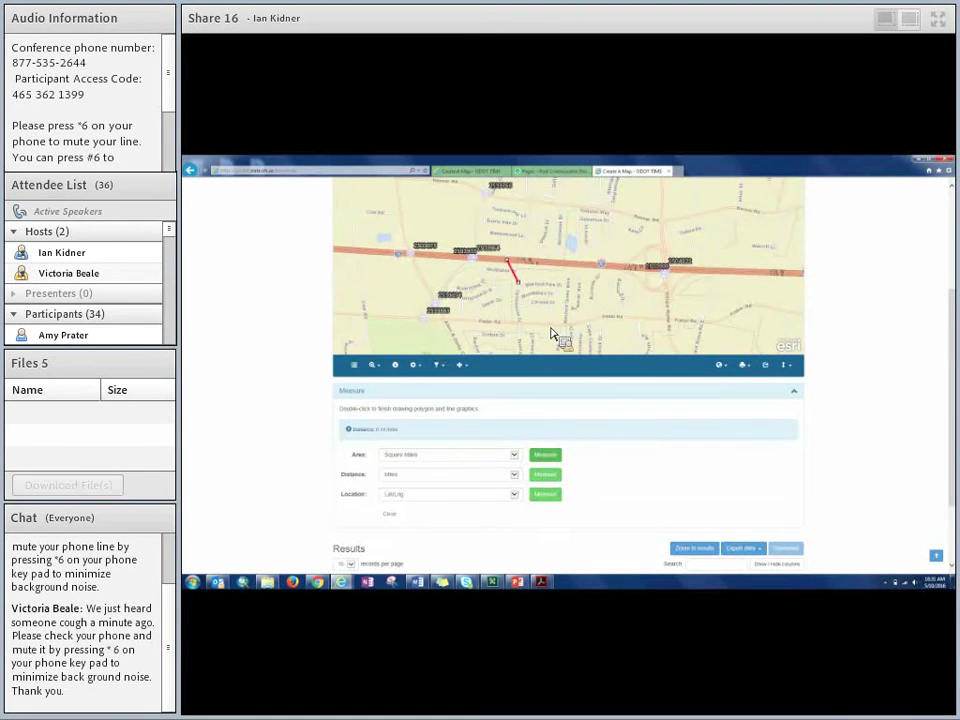
pyautogui.click(392, 515)
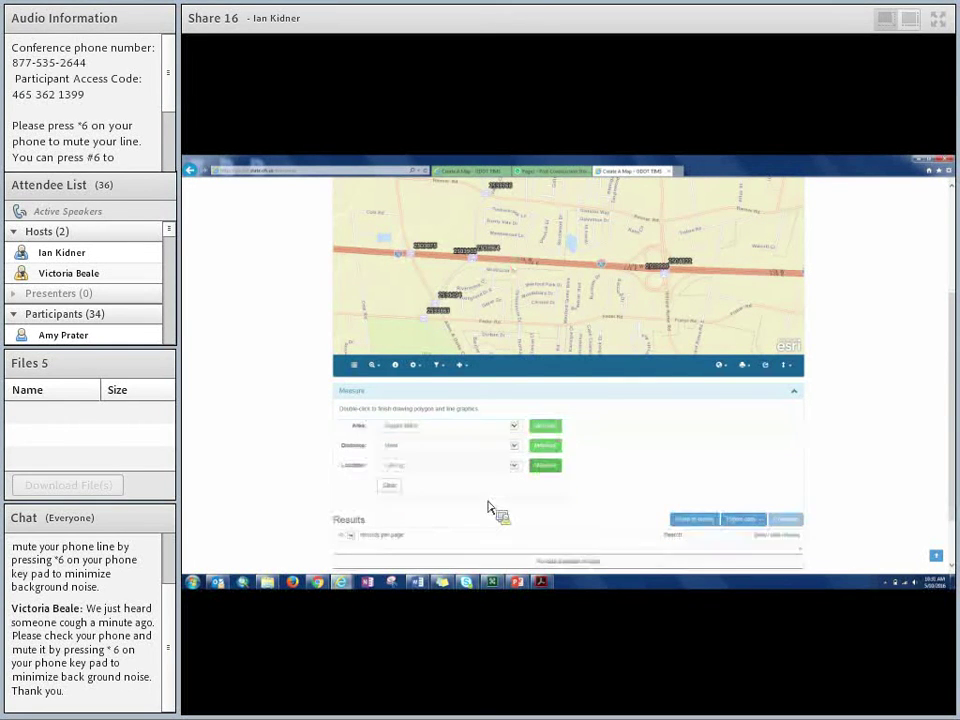
# - Measure the distance in miles from the highway bridge near the map's western end to the bridge southeast of it, and clear the measurement
pyautogui.click(566, 468)
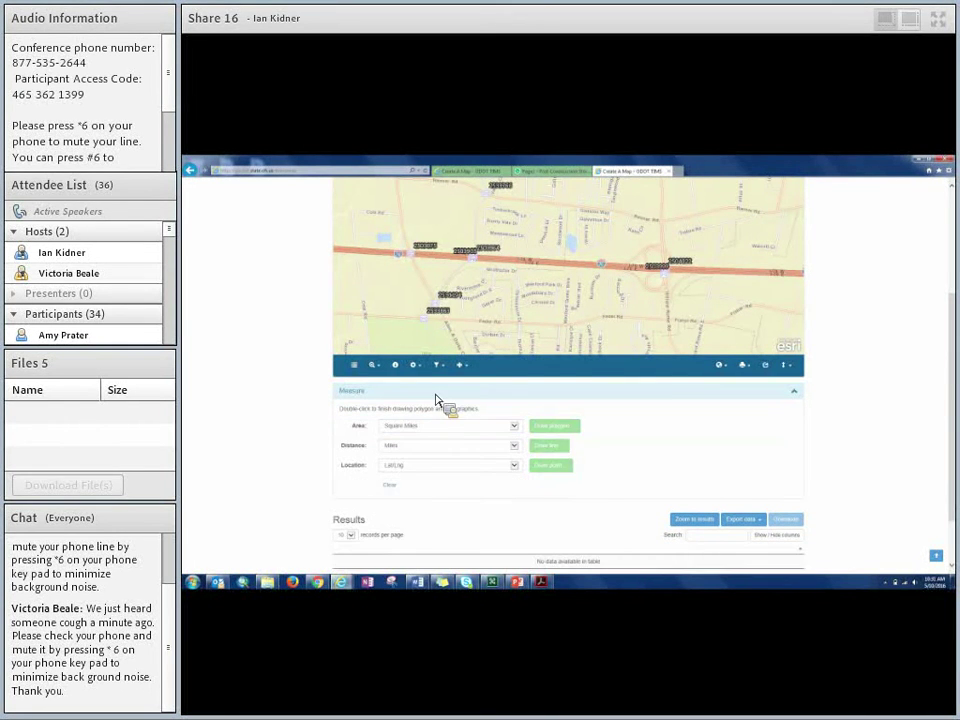
pyautogui.click(416, 260)
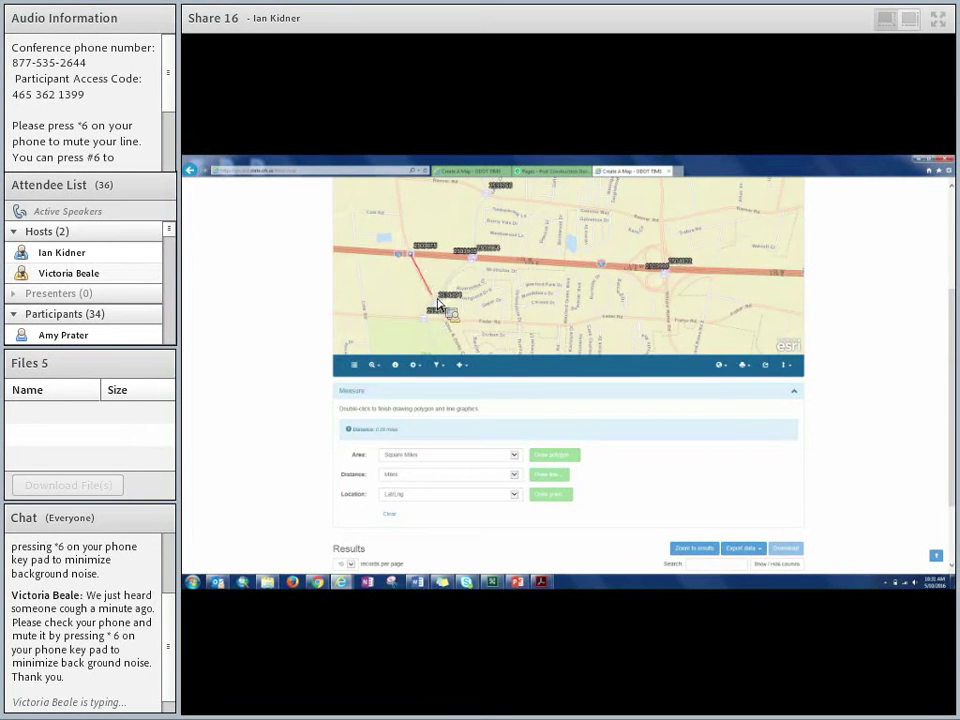
pyautogui.doubleClick(435, 298)
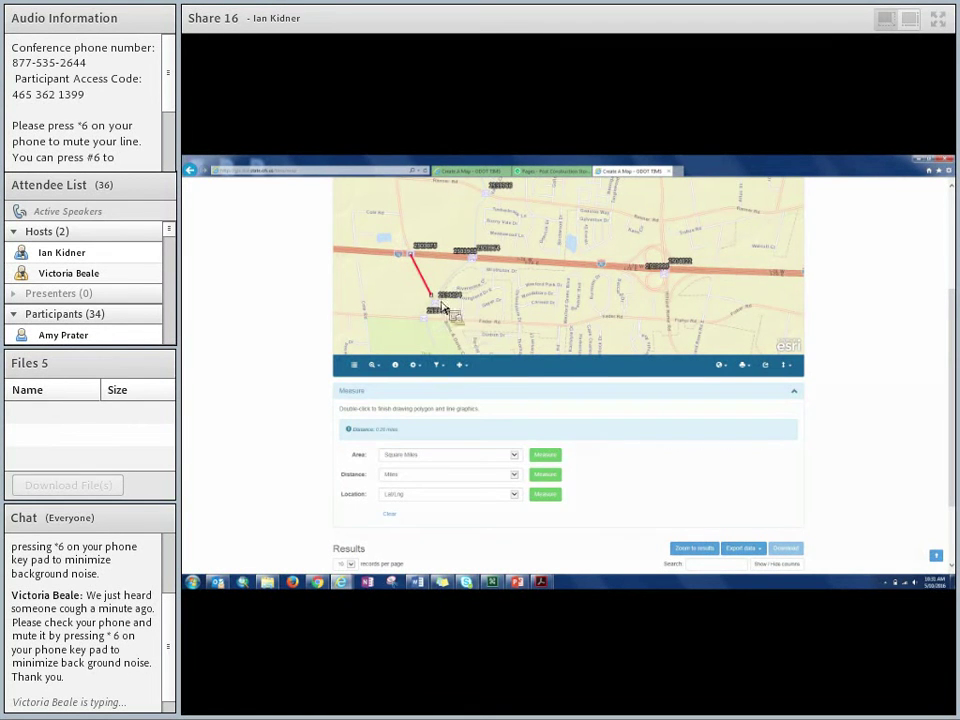
pyautogui.scroll(-3, 238, 420)
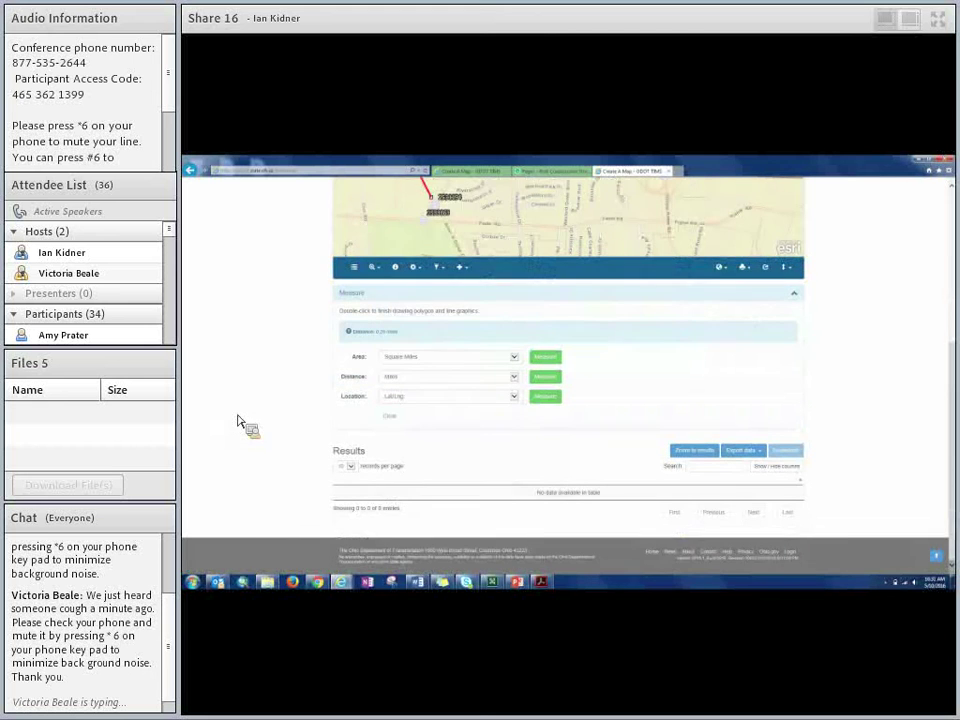
pyautogui.click(390, 416)
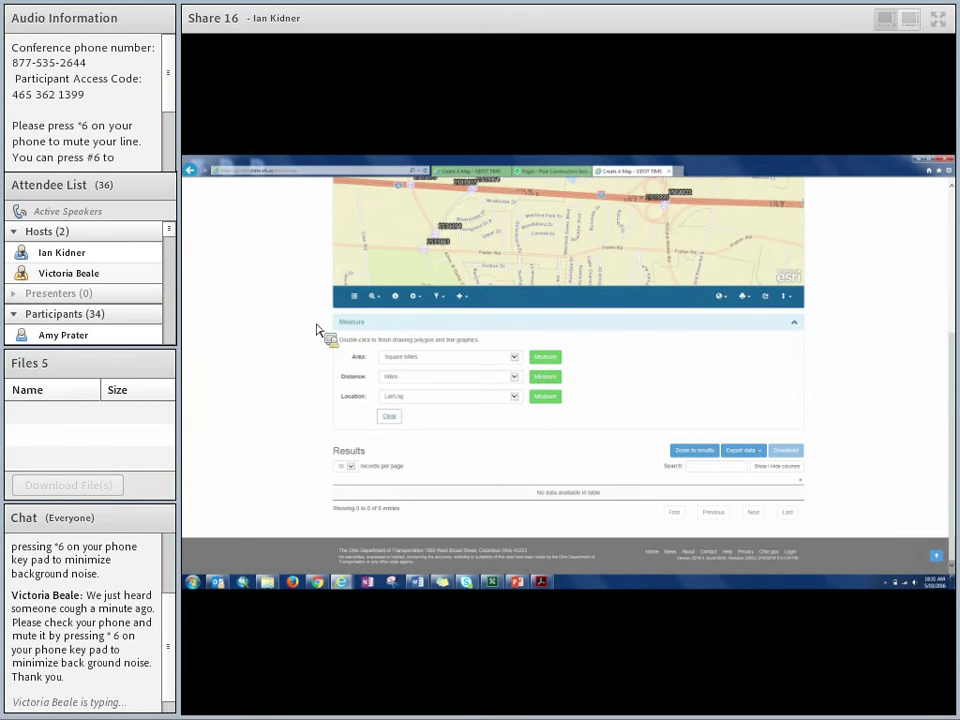
# - Open the Draw tool, set the graphic type to polygon and clear the border color
pyautogui.click(420, 300)
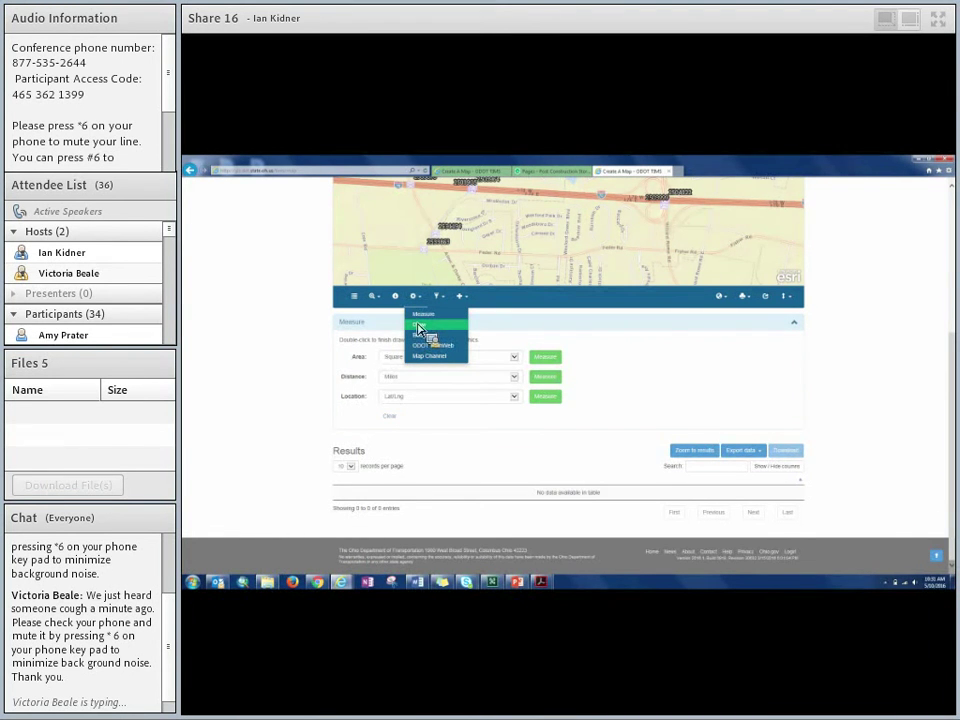
pyautogui.click(418, 328)
pyautogui.scroll(2, 296, 358)
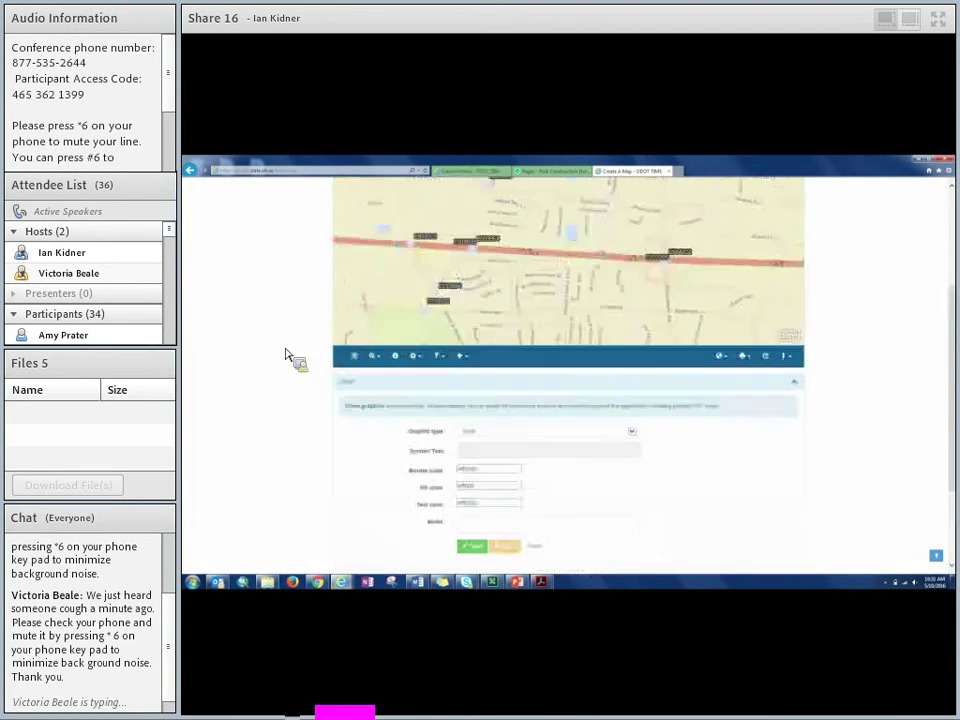
pyautogui.click(600, 277)
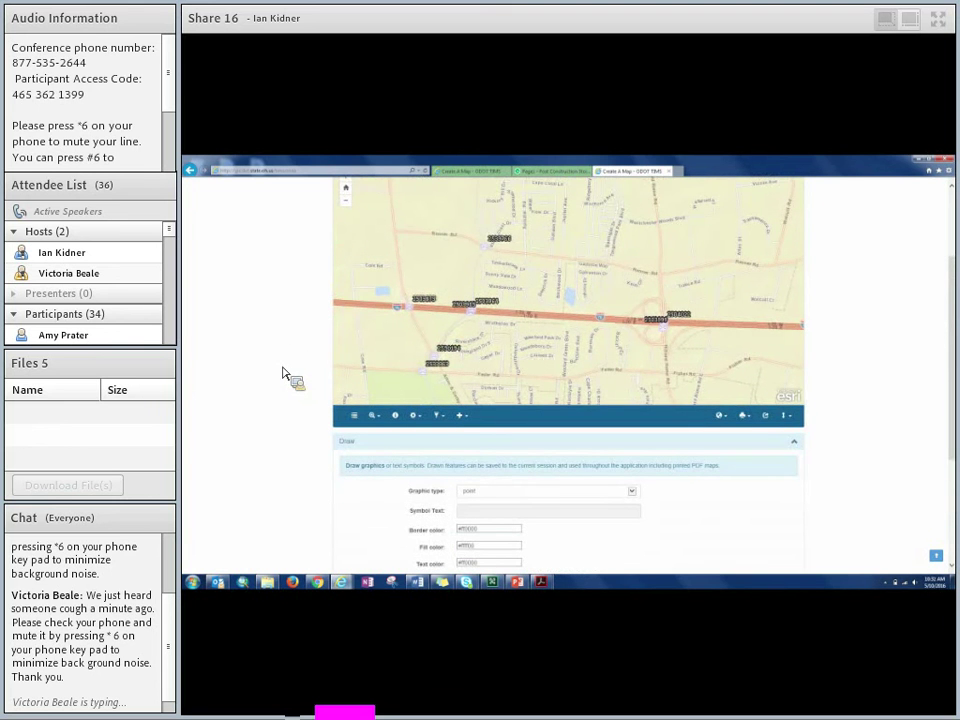
pyautogui.scroll(-2, 278, 375)
pyautogui.click(632, 374)
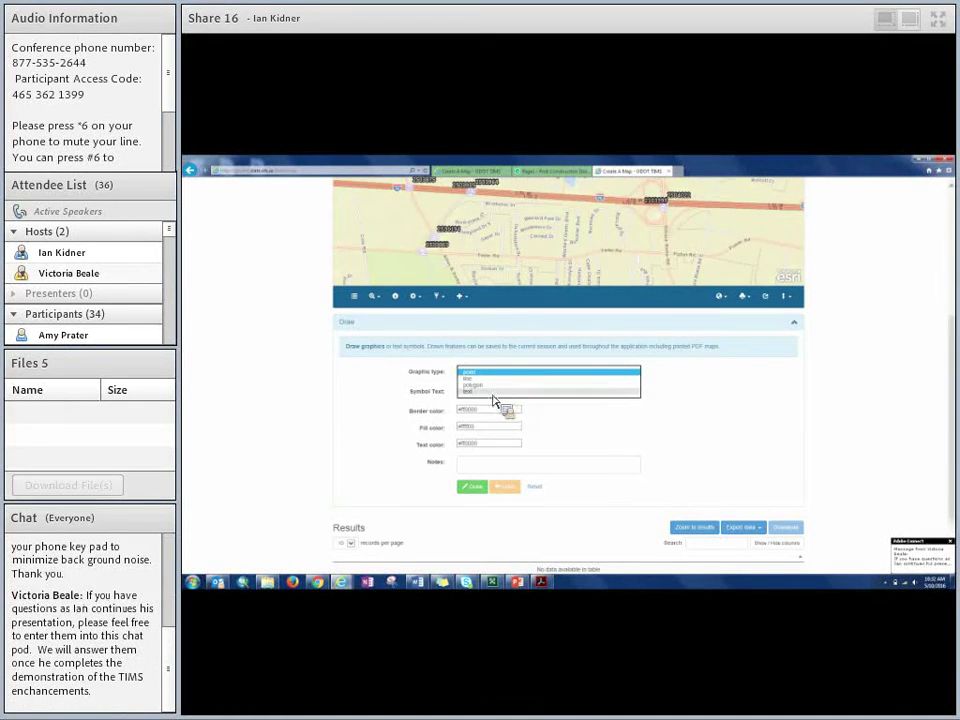
pyautogui.click(489, 391)
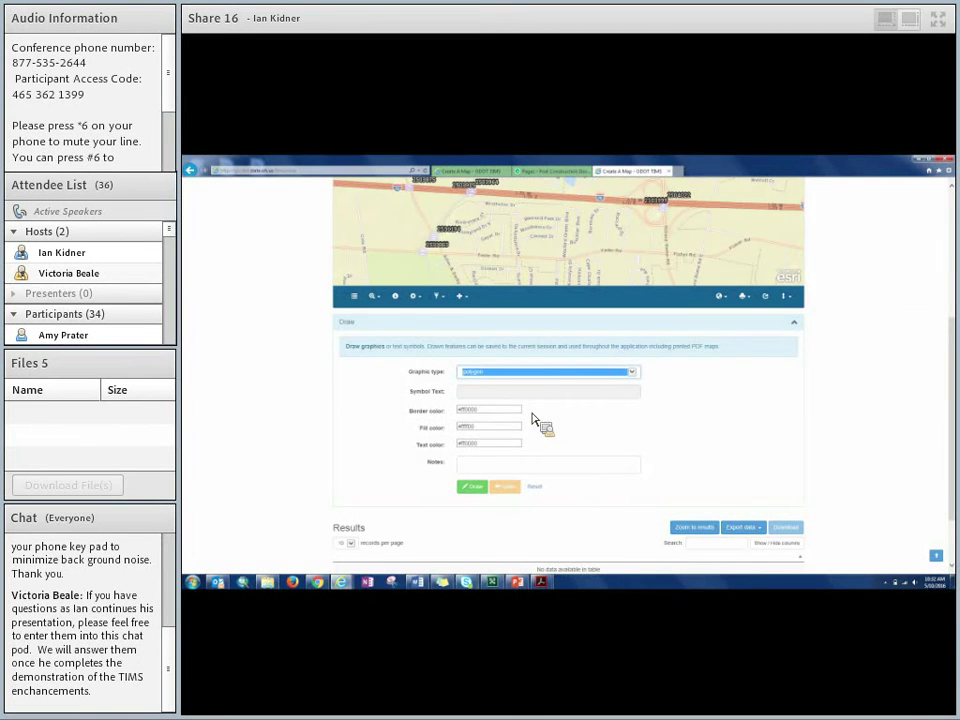
pyautogui.click(486, 412)
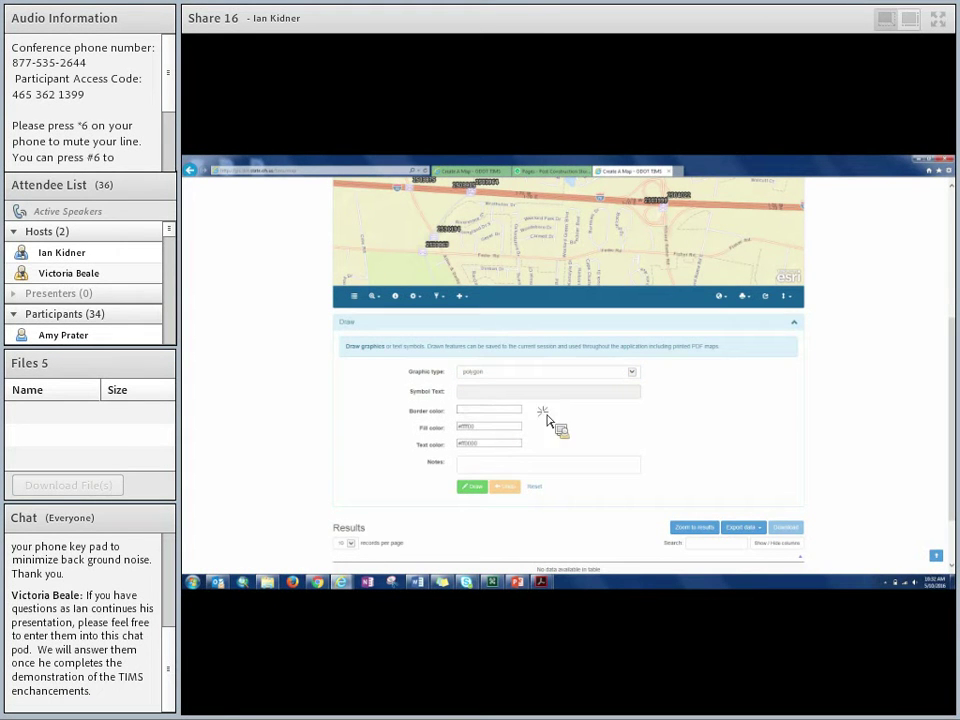
# - Draw a four-point polygon with yellow fill across the middle of the highway
pyautogui.click(472, 489)
pyautogui.scroll(2, 311, 343)
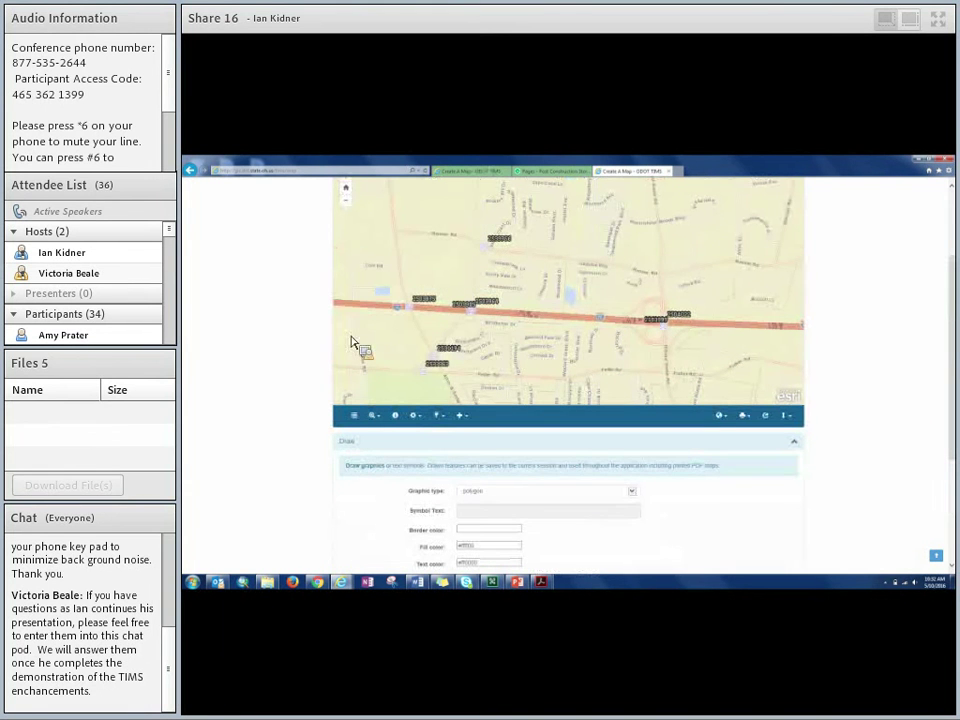
pyautogui.click(506, 300)
pyautogui.click(508, 341)
pyautogui.click(624, 353)
pyautogui.doubleClick(618, 305)
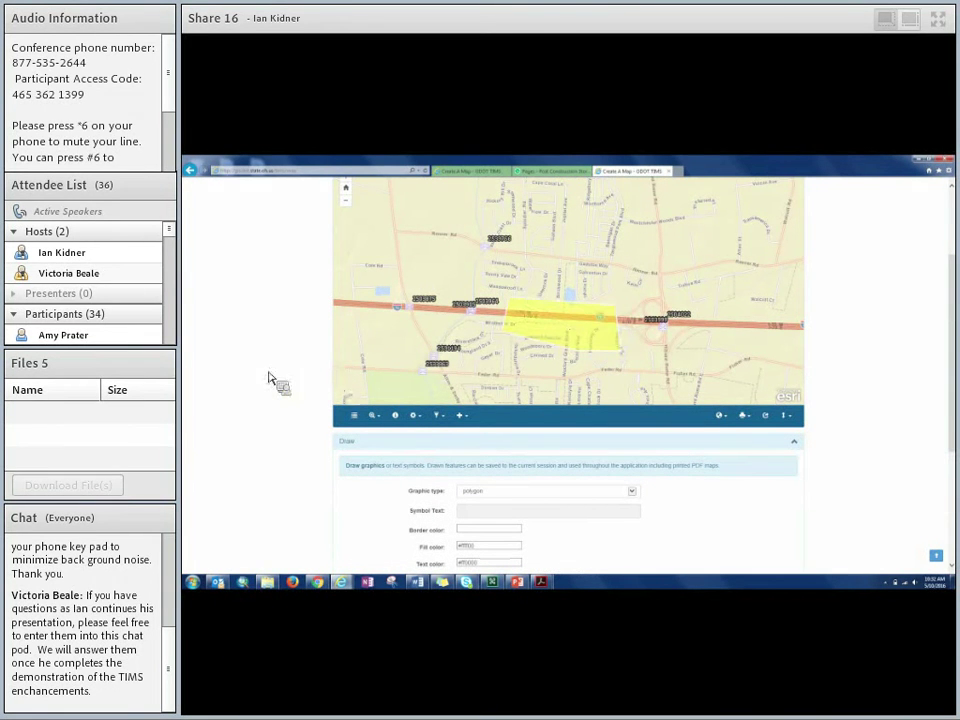
# - Draw a second polygon with the note "polygon 2" over the highway's western end and review the export formats for the results
pyautogui.scroll(-2, 272, 383)
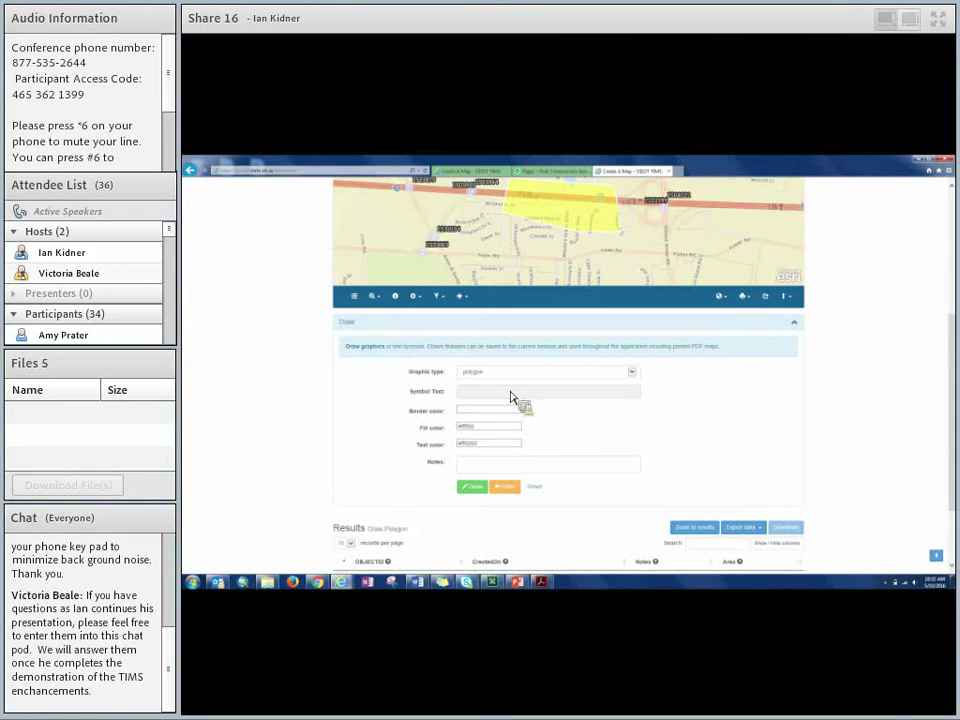
pyautogui.click(477, 411)
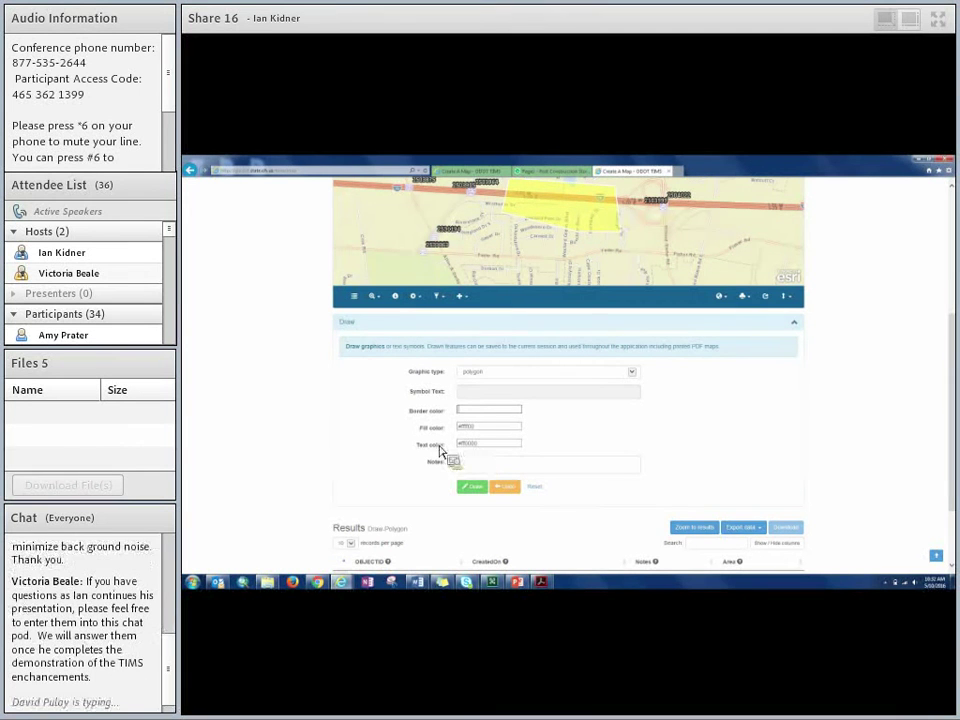
pyautogui.click(546, 467)
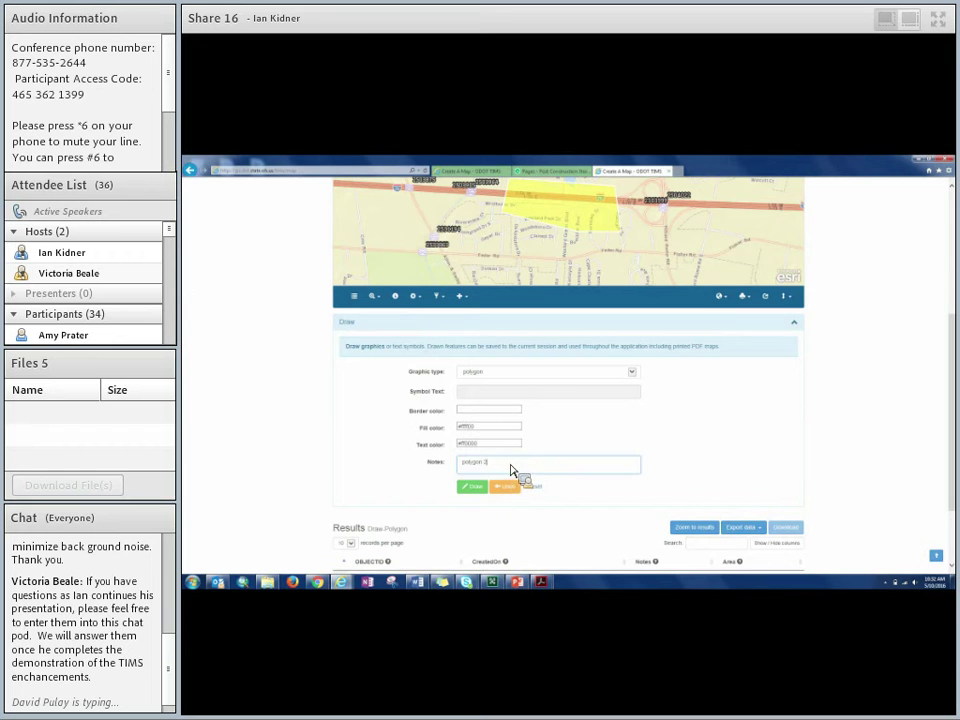
pyautogui.click(484, 487)
pyautogui.click(376, 320)
pyautogui.click(390, 376)
pyautogui.click(418, 358)
pyautogui.doubleClick(412, 314)
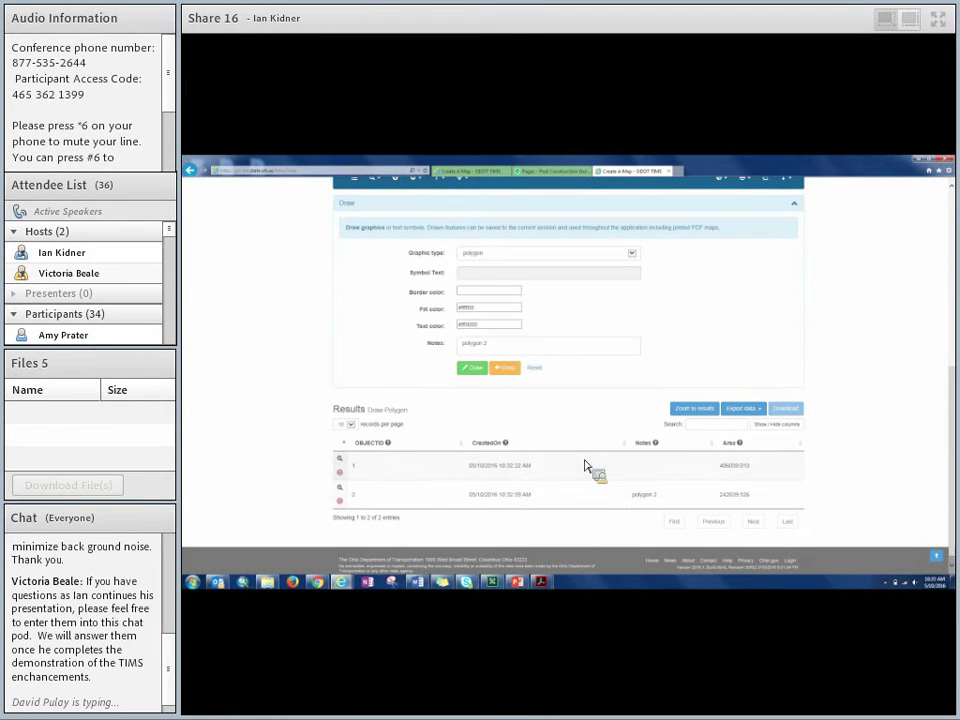
pyautogui.click(745, 410)
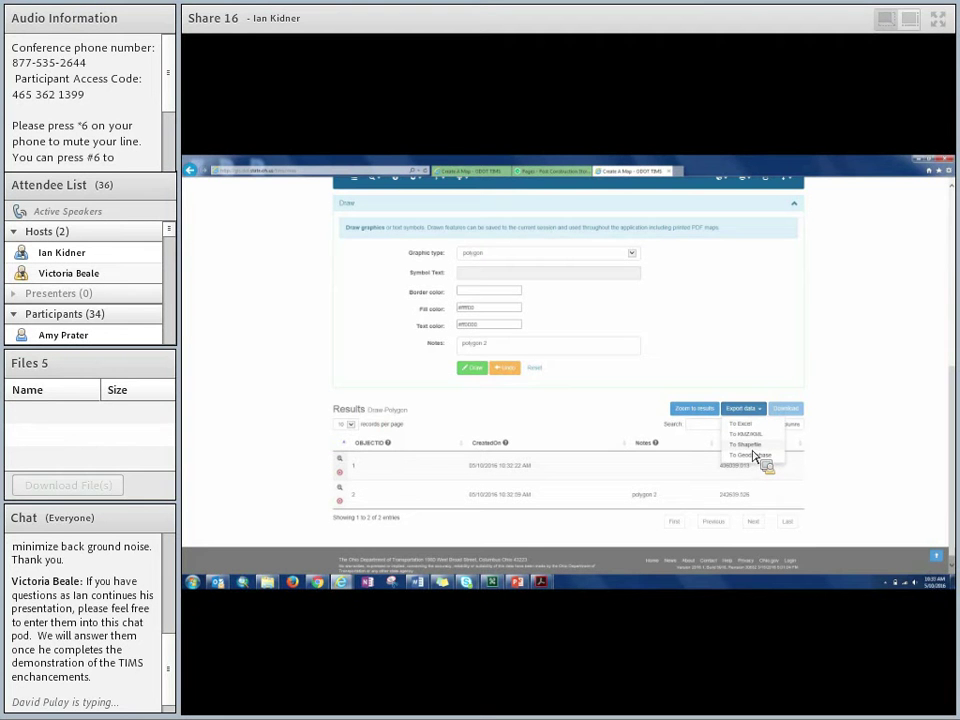
pyautogui.click(285, 376)
# - Place the red text graphic "Hey, this is the area" on the map just above the middle polygon
pyautogui.scroll(1, 285, 376)
pyautogui.click(597, 313)
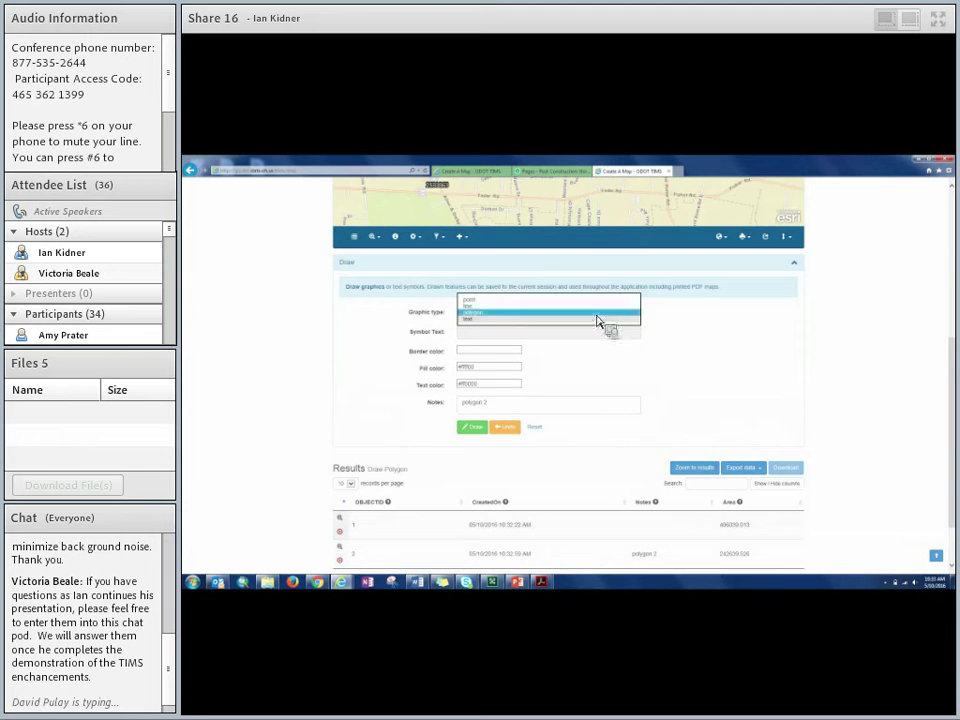
pyautogui.click(597, 318)
pyautogui.click(487, 333)
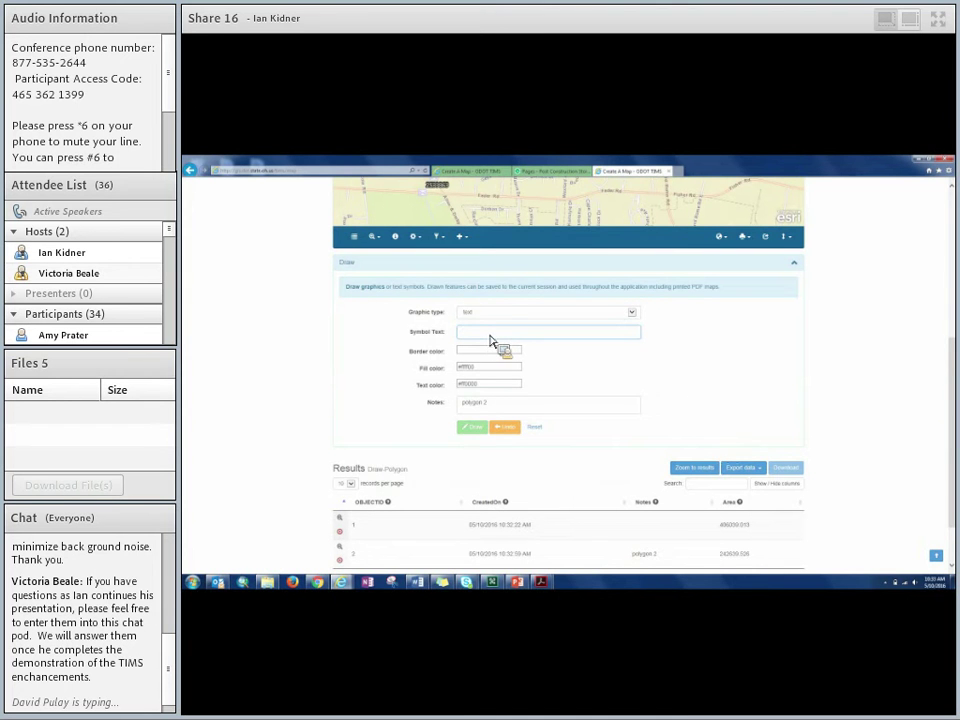
pyautogui.write('test')
pyautogui.write('his is the area')
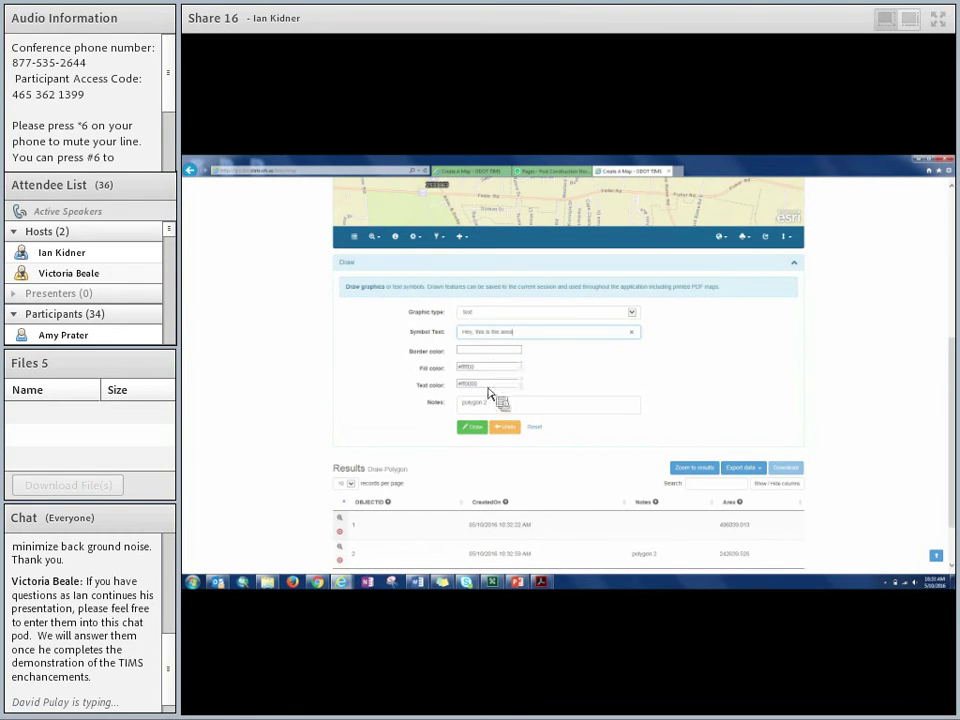
pyautogui.click(474, 427)
pyautogui.scroll(3, 405, 430)
pyautogui.click(572, 300)
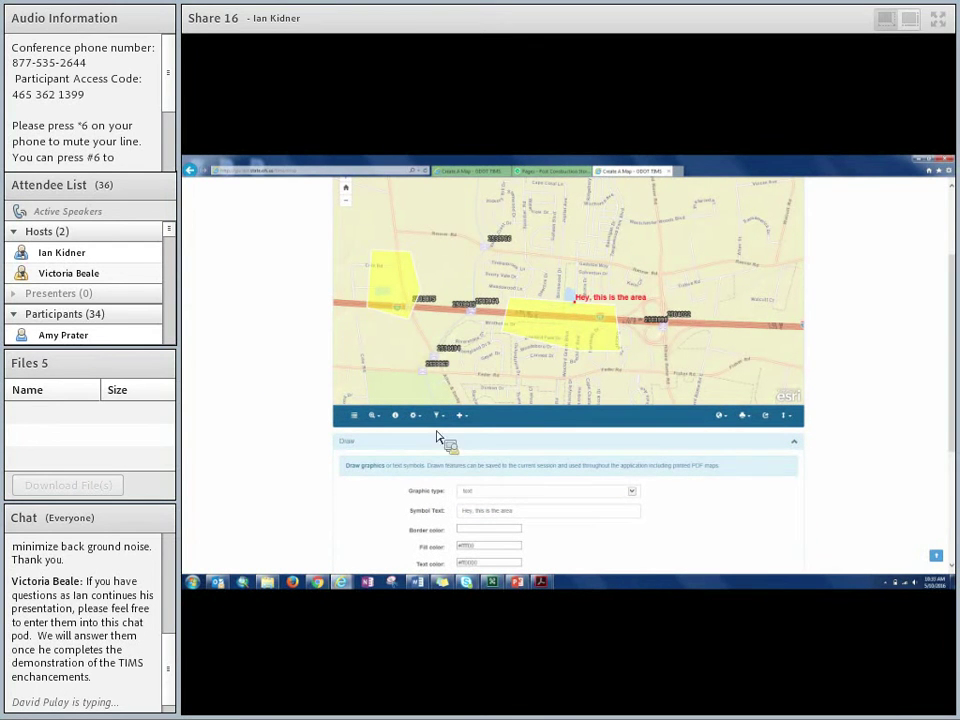
# - Print the map at the largest available page size and check the date on the generated PDF
pyautogui.click(745, 422)
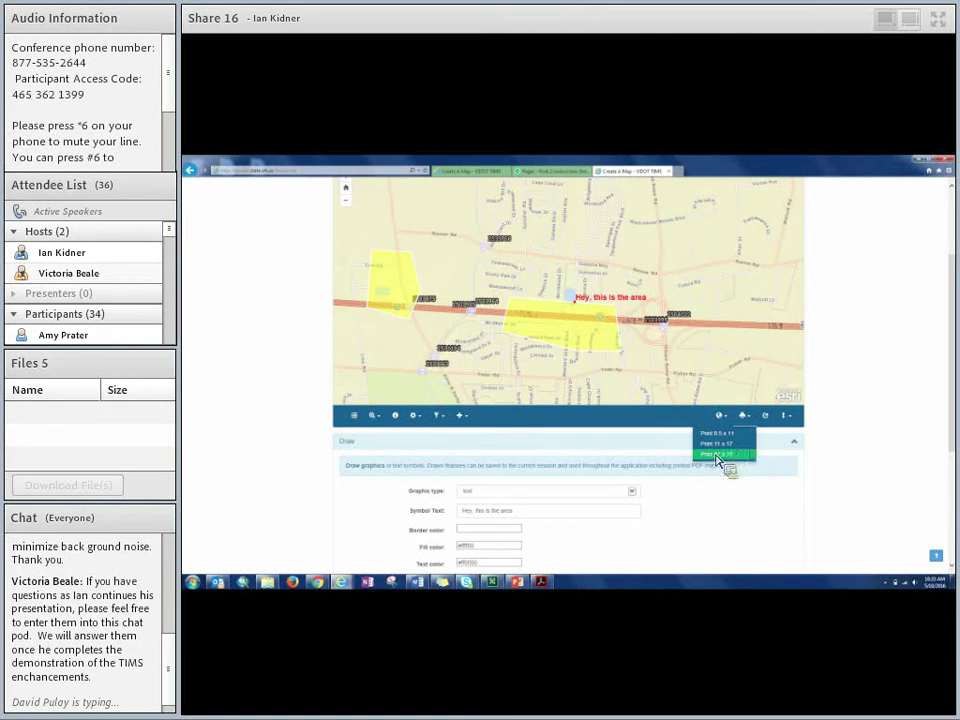
pyautogui.click(718, 455)
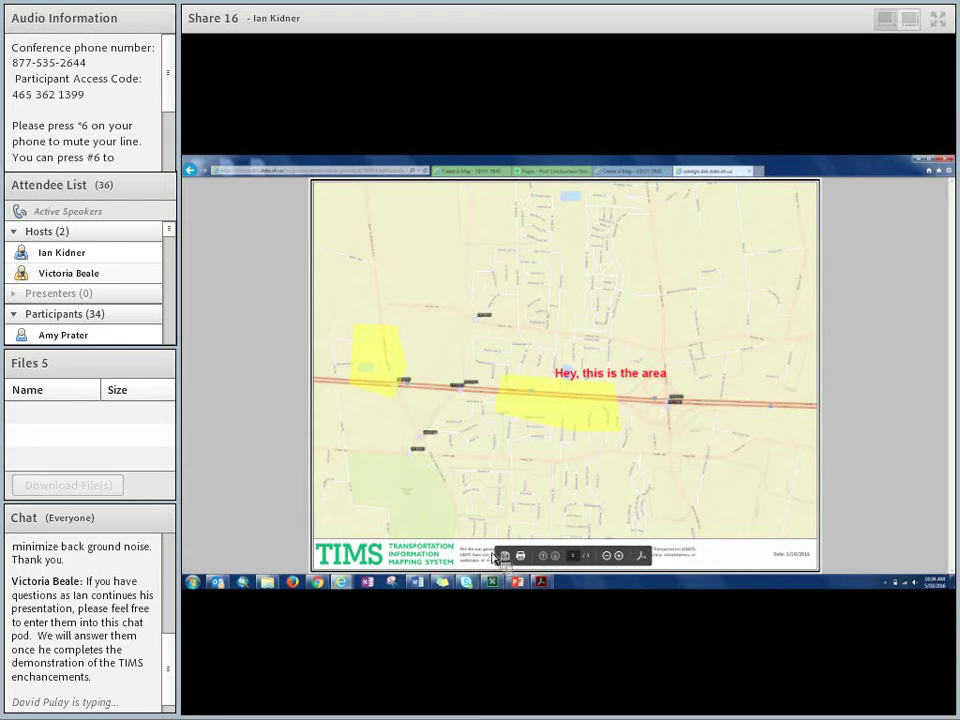
pyautogui.moveTo(780, 562); pyautogui.dragTo(823, 568)
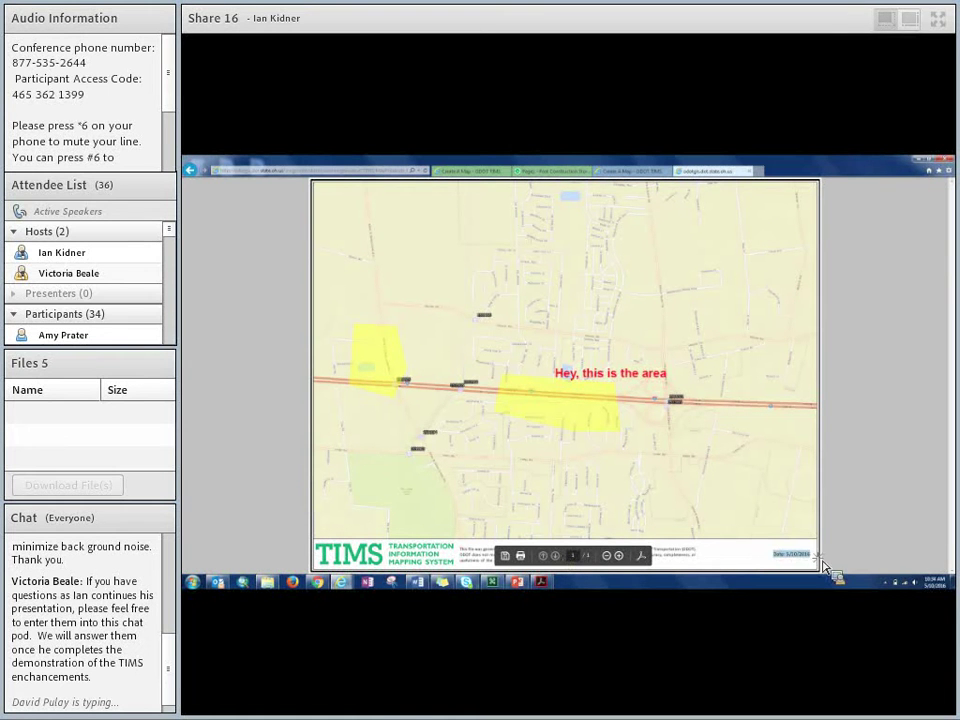
pyautogui.click(776, 563)
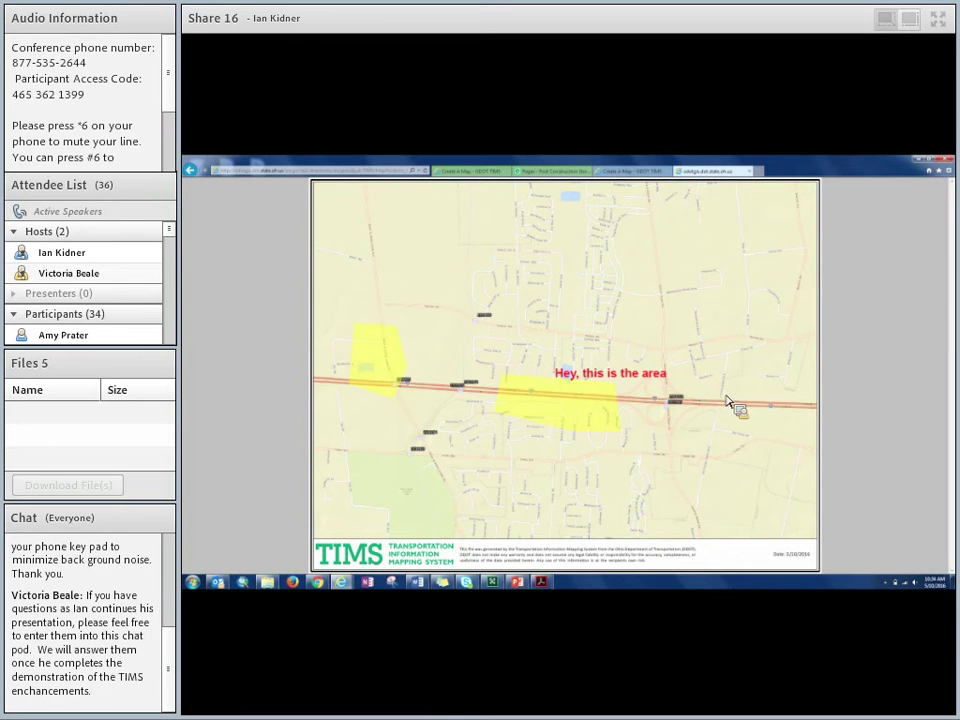
# - Return to the TIMS page, start a new map and open the Filter by geography tool
pyautogui.click(640, 172)
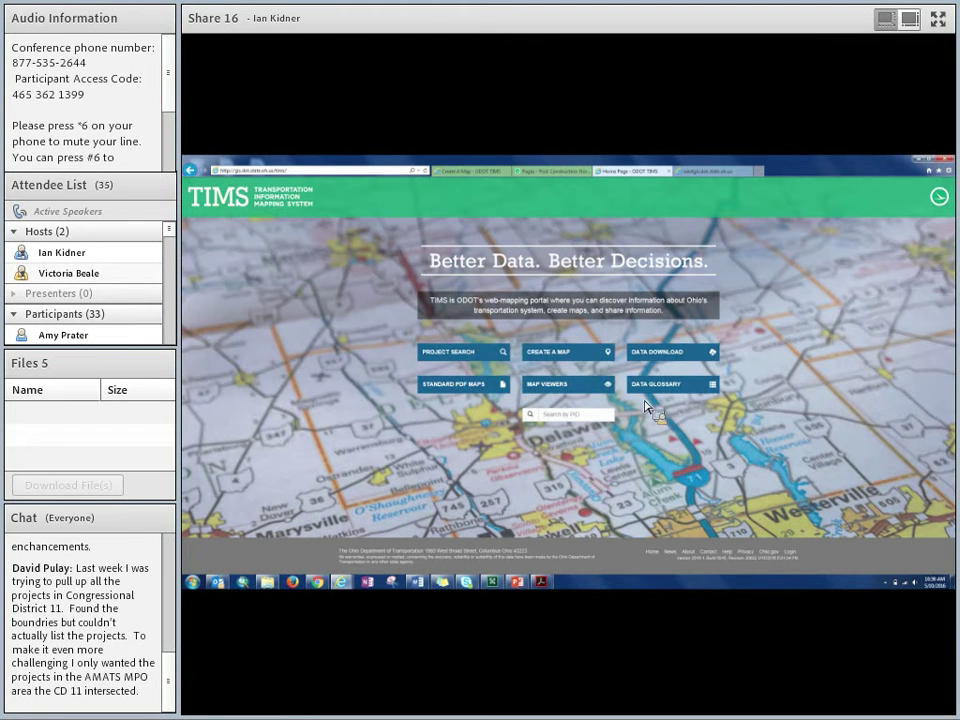
pyautogui.click(556, 355)
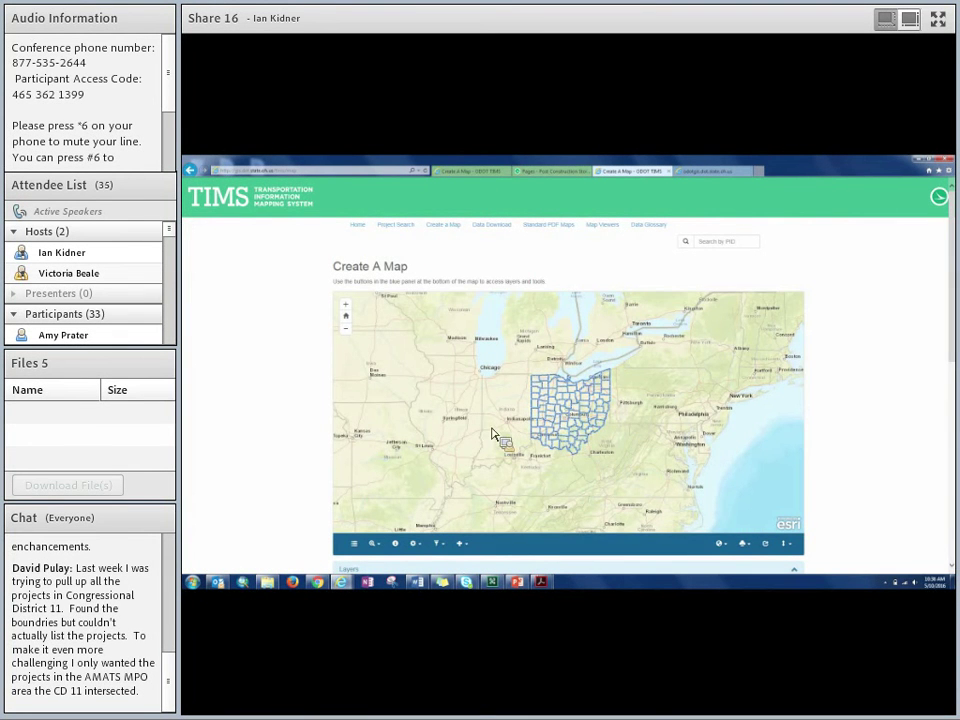
pyautogui.scroll(-3, 493, 439)
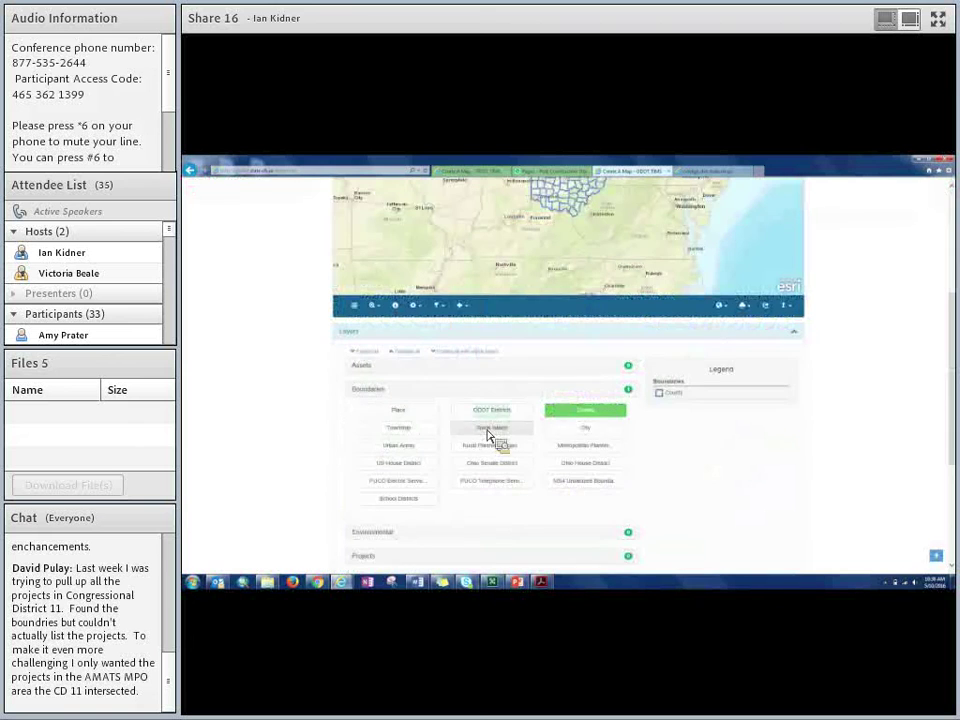
pyautogui.click(461, 306)
pyautogui.click(488, 336)
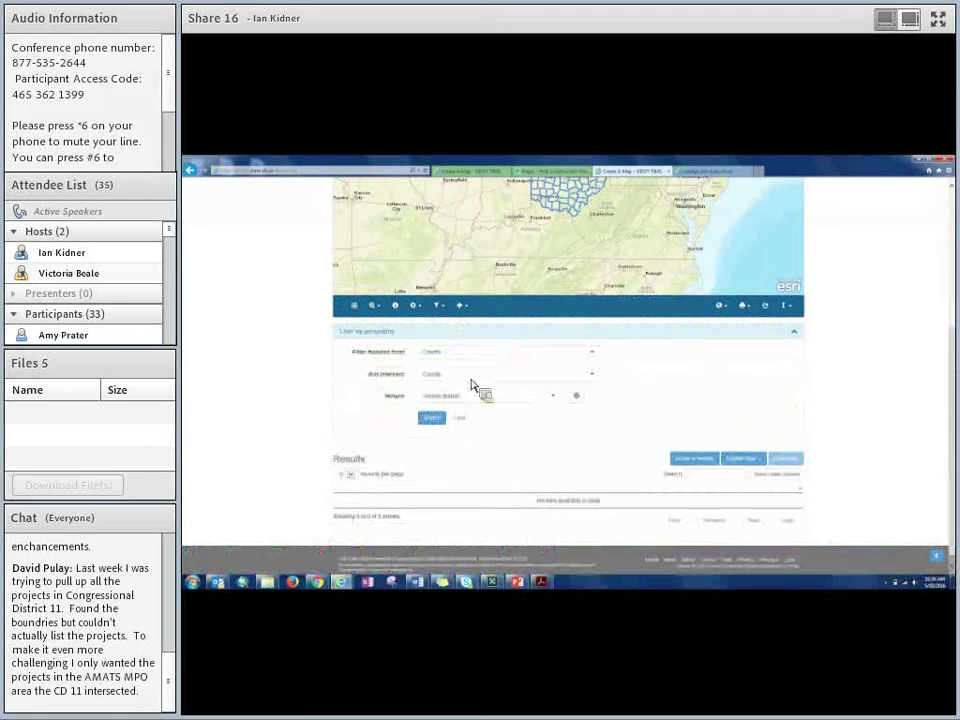
# - Review which geography types can be chosen as the intersecting feature in the geography filter
pyautogui.click(464, 376)
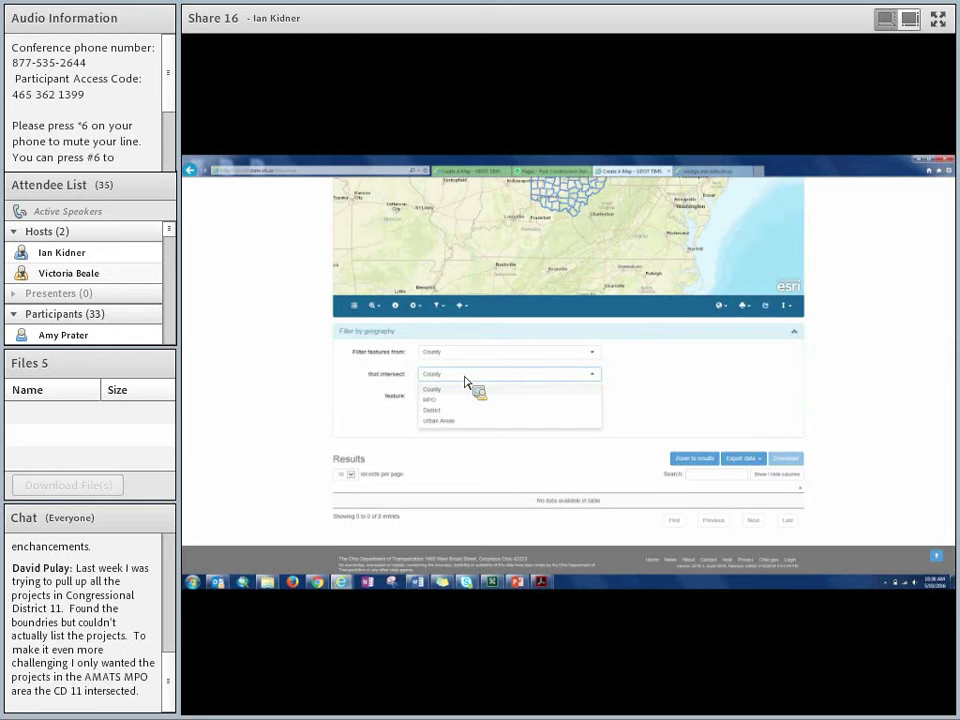
pyautogui.click(464, 381)
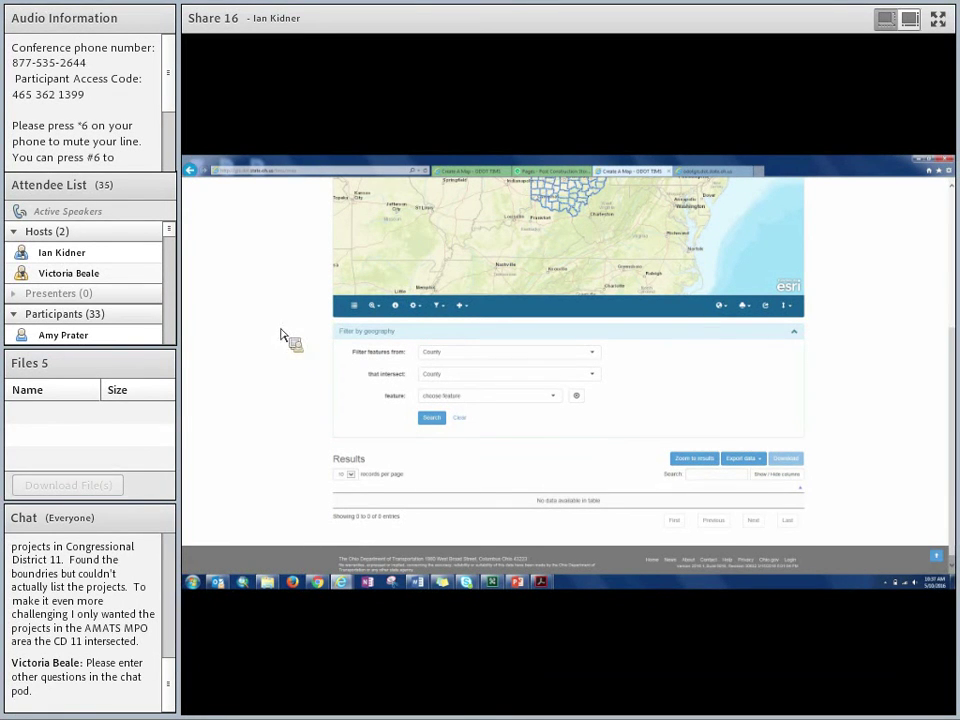
pyautogui.scroll(2, 279, 334)
pyautogui.scroll(1, 279, 334)
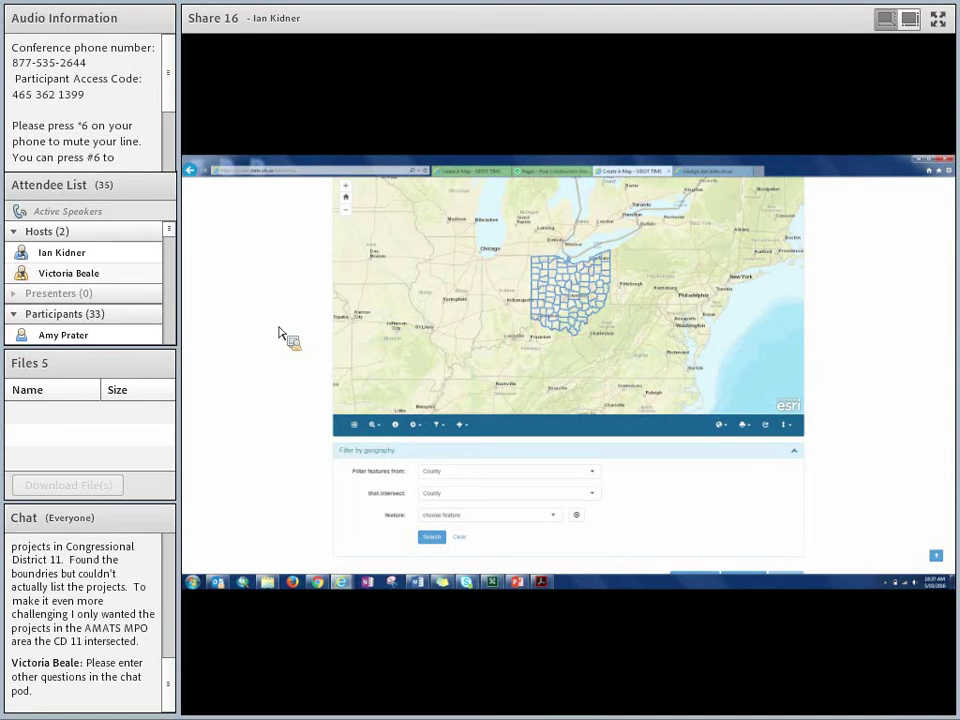
pyautogui.scroll(1, 277, 334)
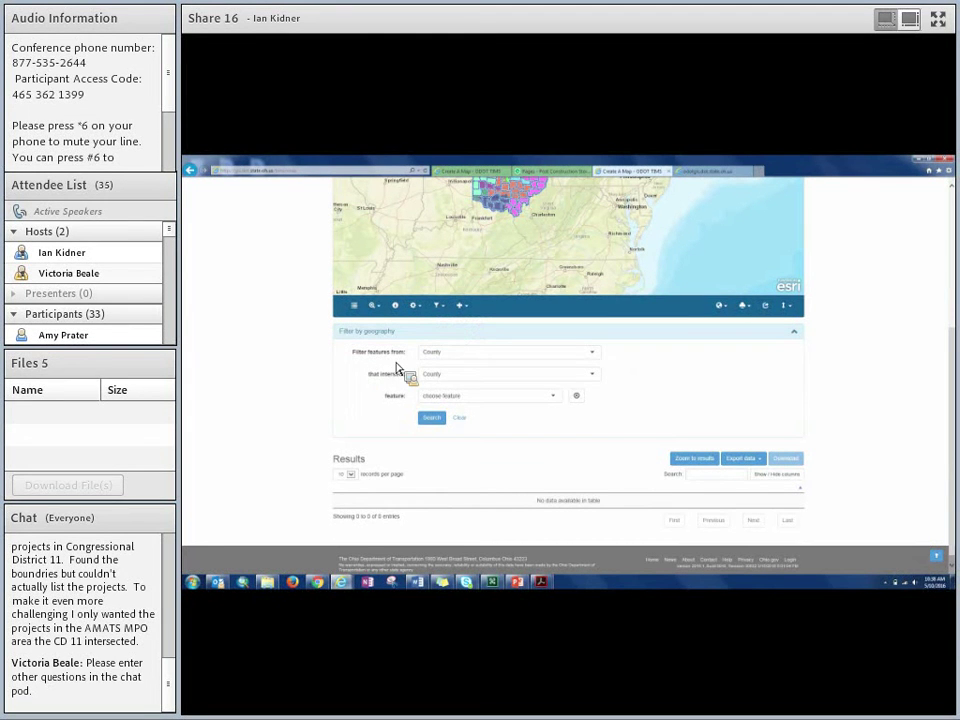
pyautogui.click(432, 375)
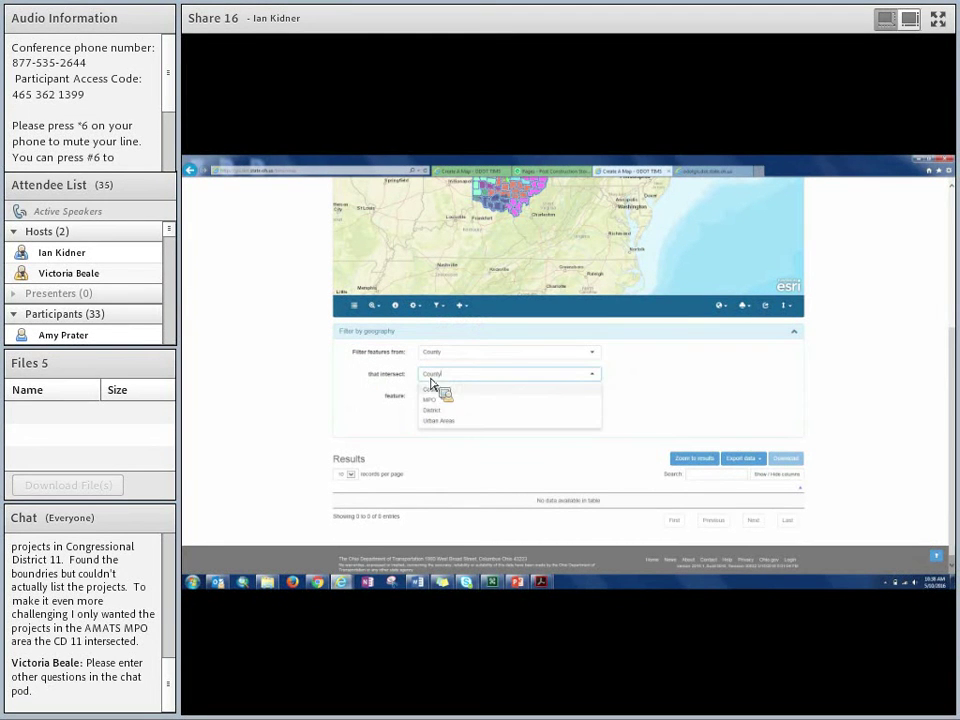
# - Leave the intersecting-geography choice unchanged and turn off the US House District layer in the Boundaries group
pyautogui.click(450, 437)
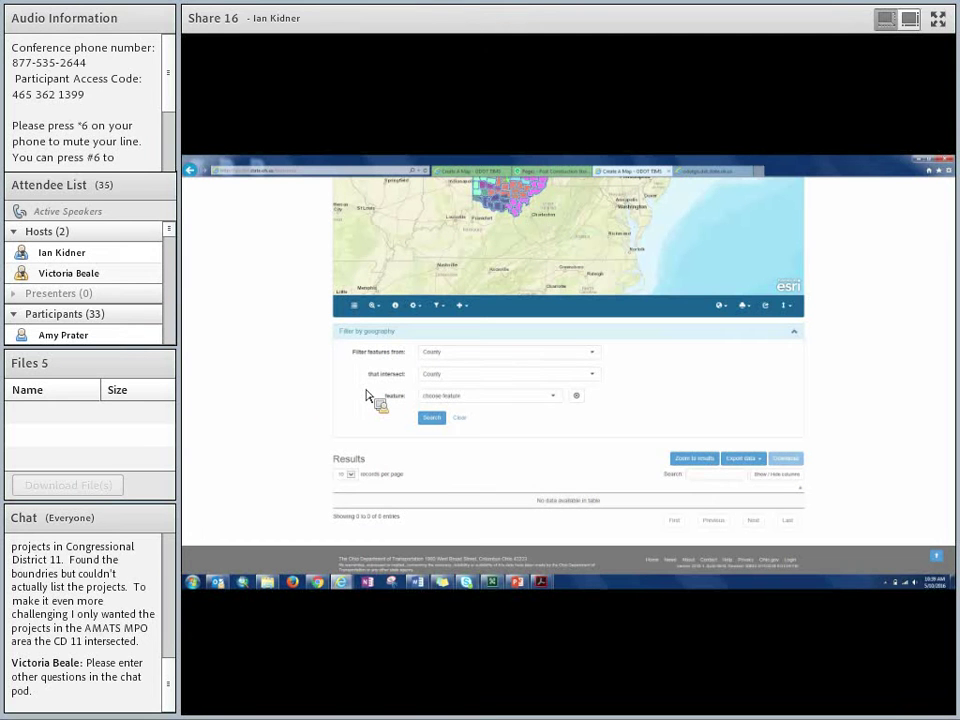
pyautogui.click(362, 305)
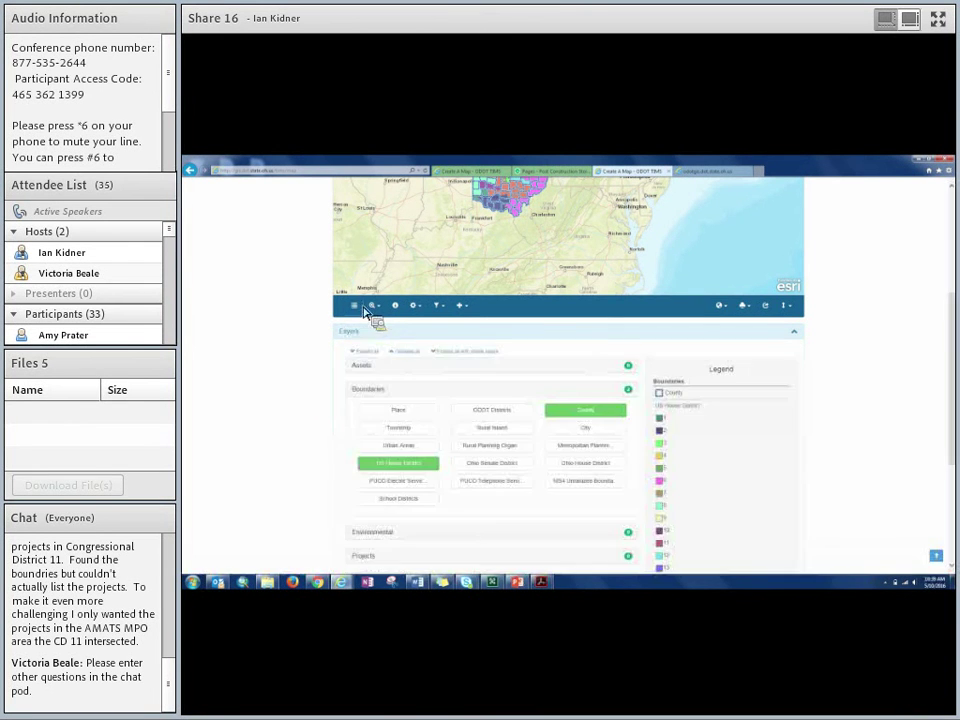
pyautogui.click(393, 463)
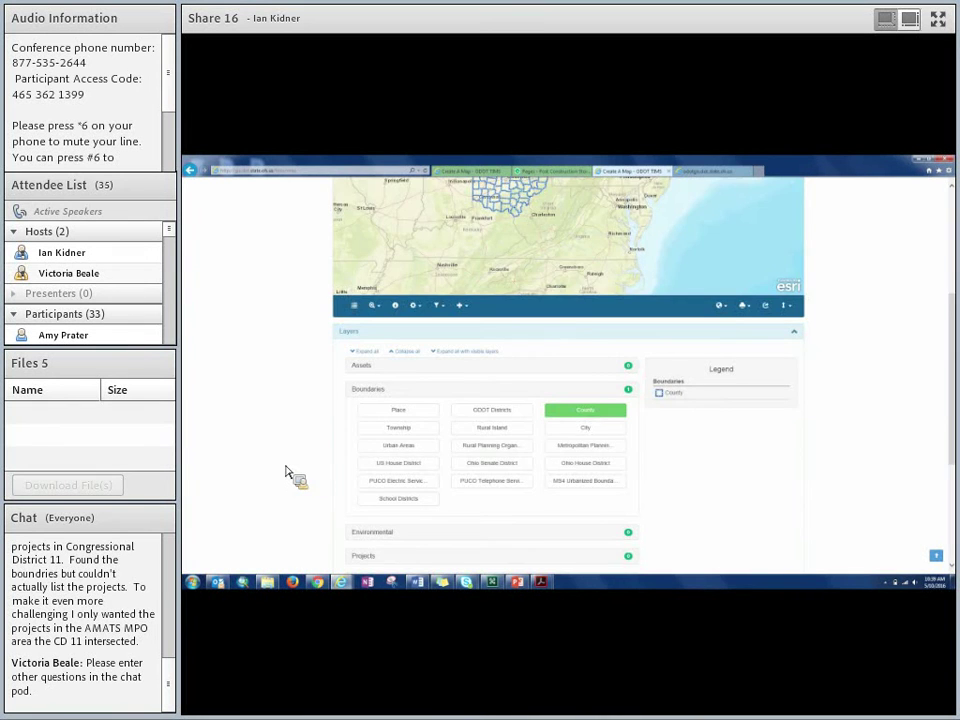
# - Open ODOT PathWeb for a point on I-70 northwest of West Jefferson and accept its disclaimer
pyautogui.scroll(5, 289, 474)
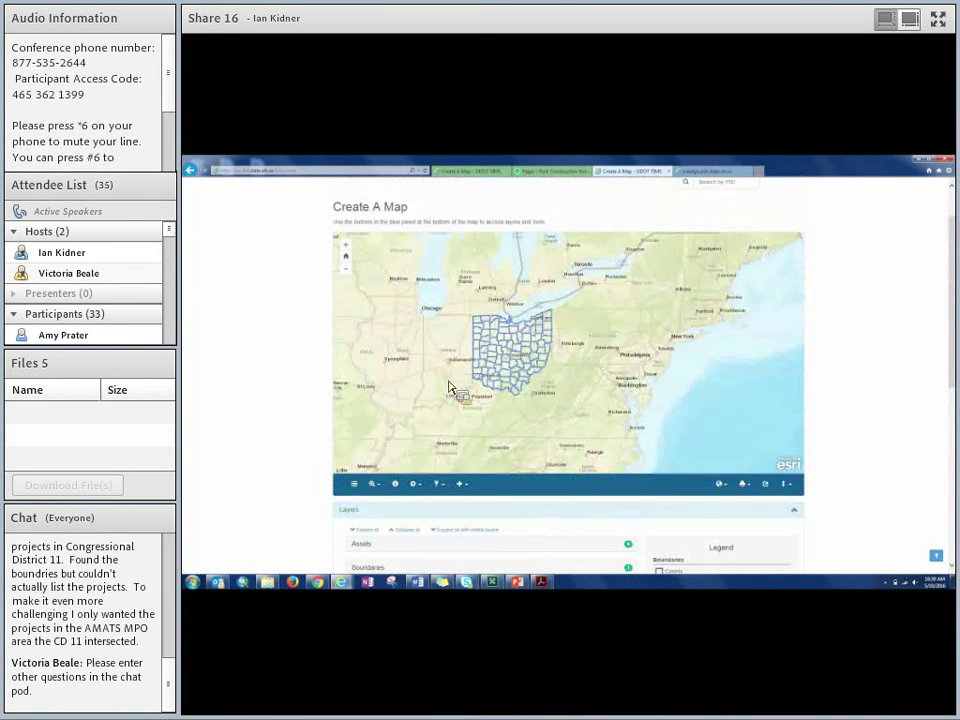
pyautogui.moveTo(450, 388); pyautogui.dragTo(521, 379)
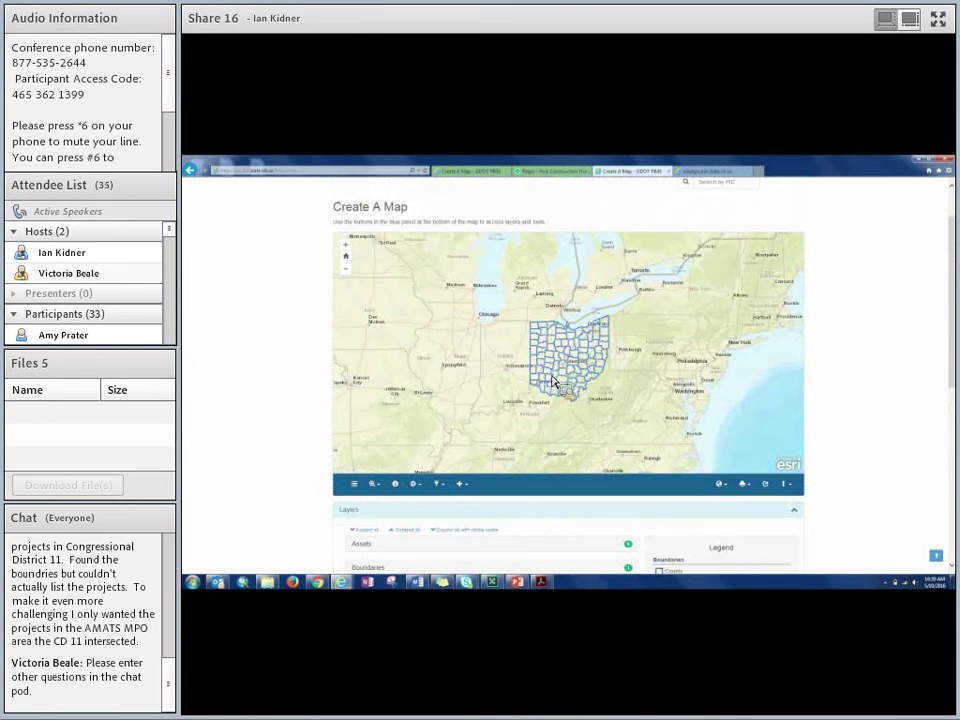
pyautogui.scroll(2, 563, 385)
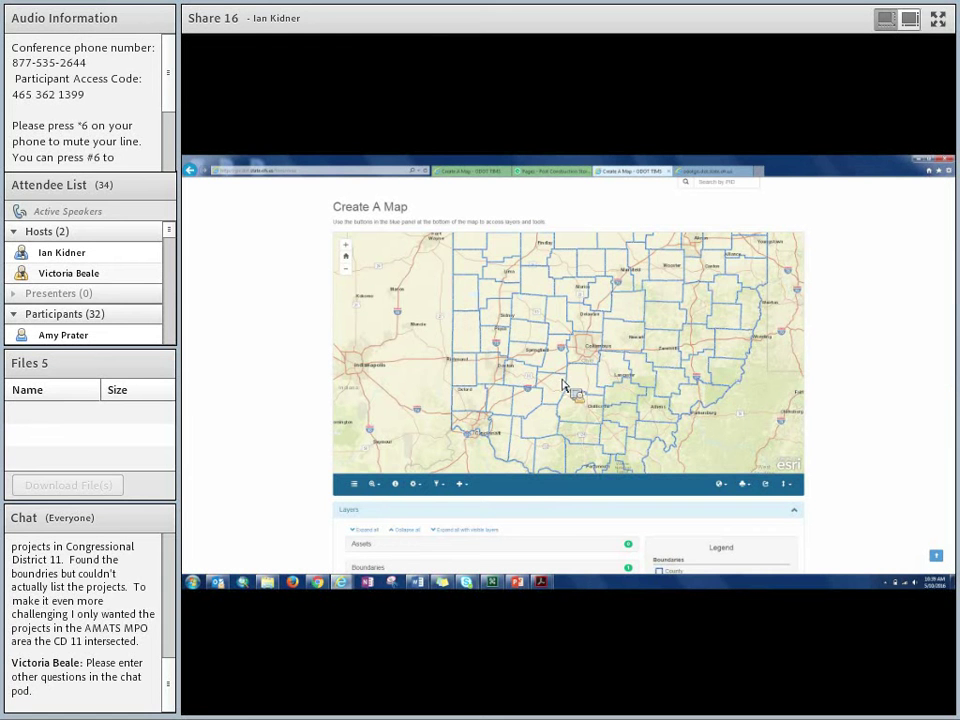
pyautogui.scroll(1, 573, 360)
pyautogui.scroll(3, 573, 360)
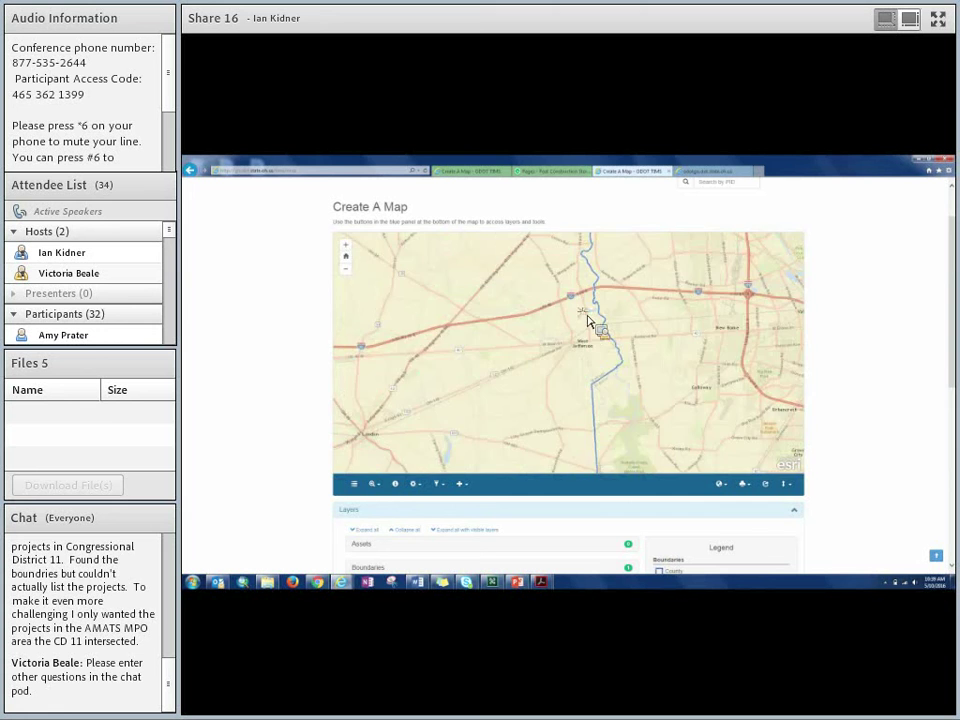
pyautogui.scroll(2, 610, 335)
pyautogui.scroll(1, 620, 343)
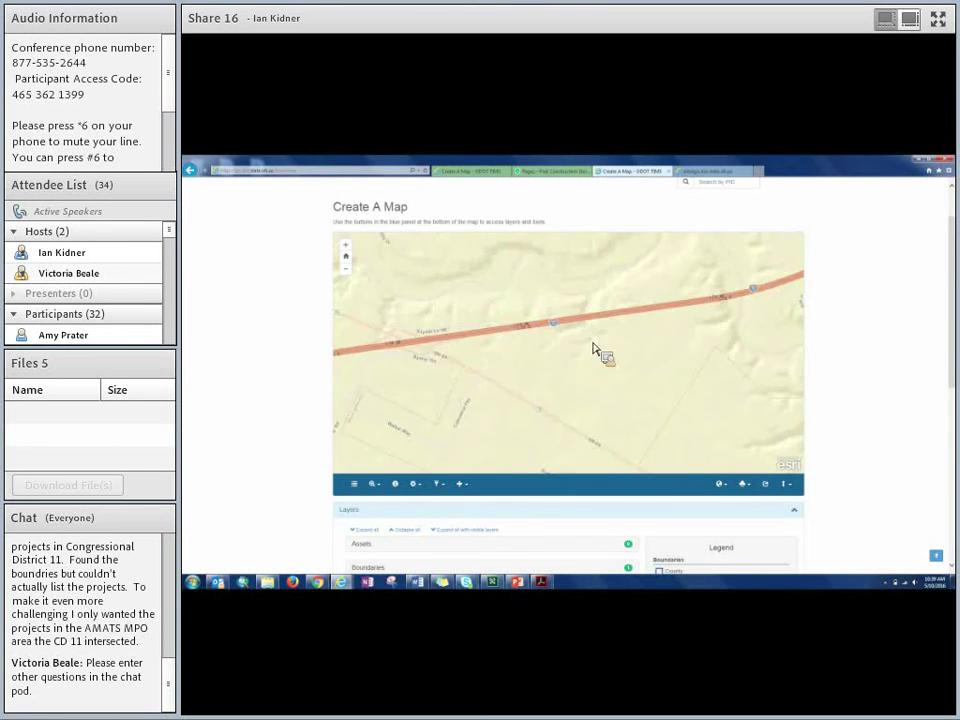
pyautogui.scroll(-1, 289, 380)
pyautogui.click(416, 424)
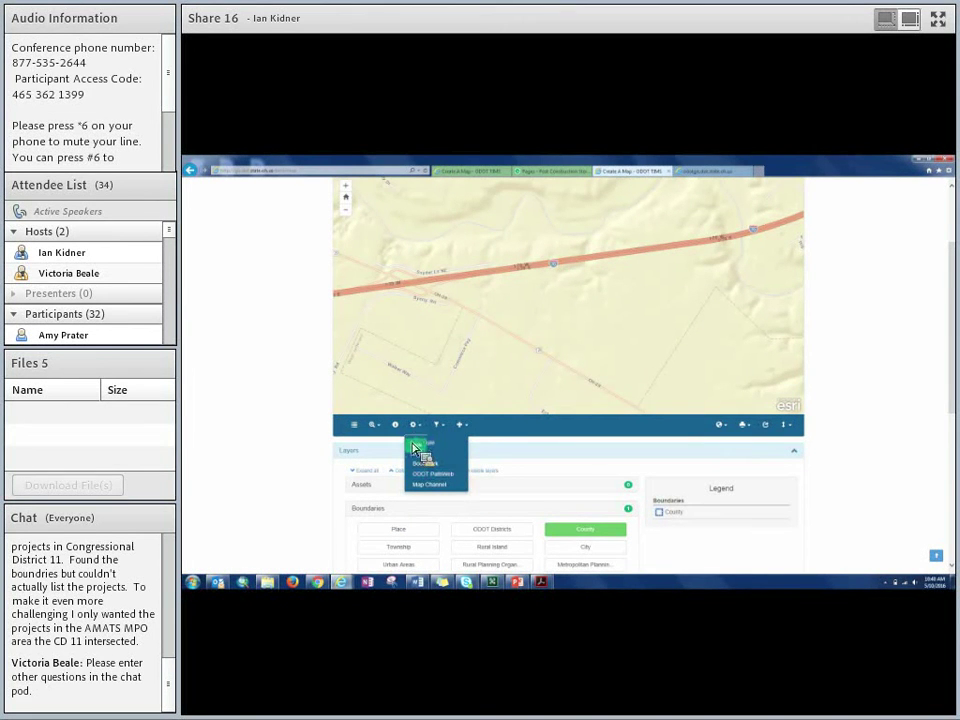
pyautogui.click(453, 484)
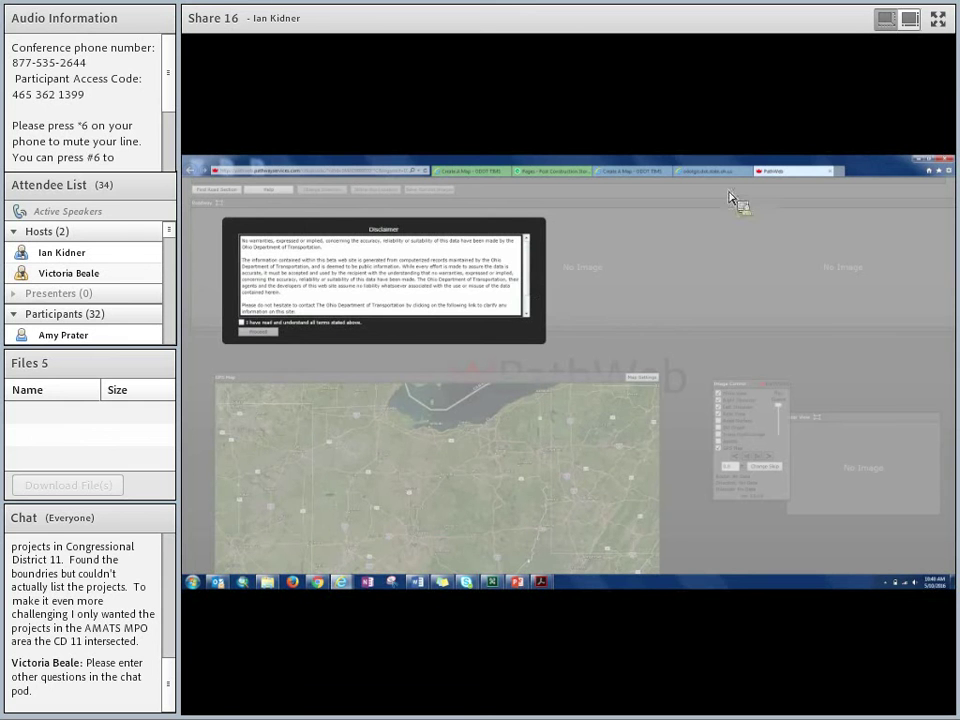
pyautogui.click(241, 322)
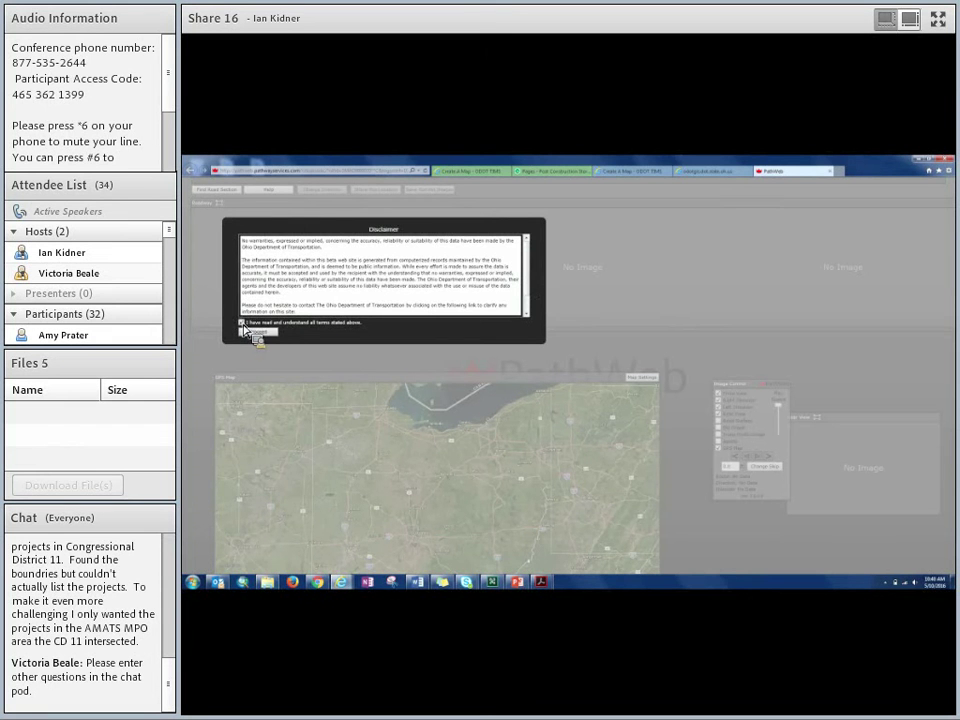
pyautogui.click(255, 333)
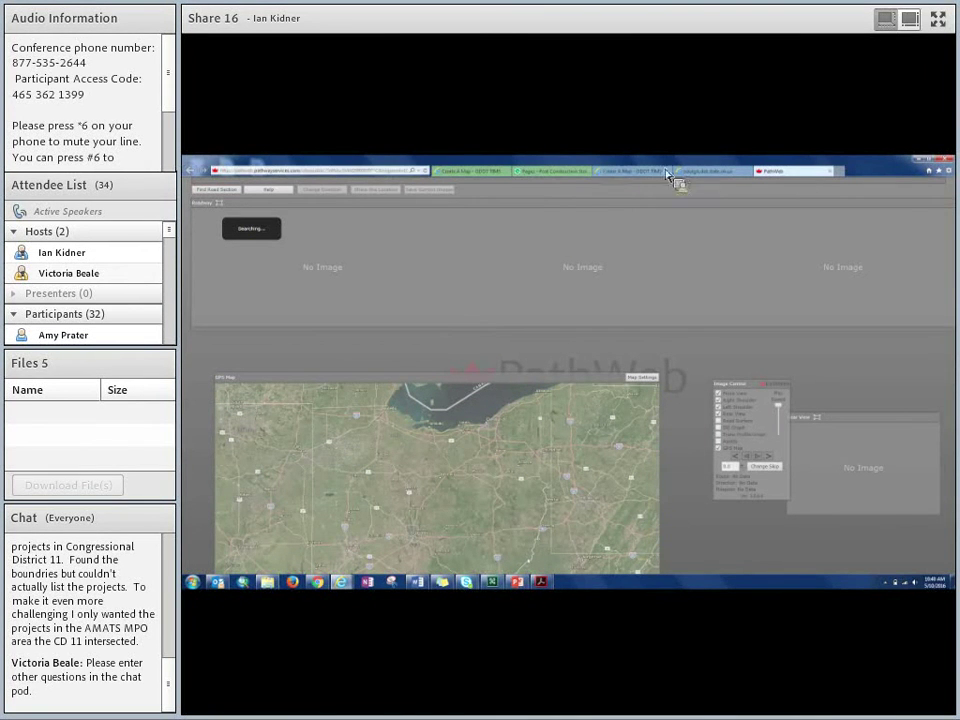
# - Close the Post Construction page, open ODOT PathWeb for another point near I-70 from the TIMS map, and accept its disclaimer
pyautogui.click(545, 172)
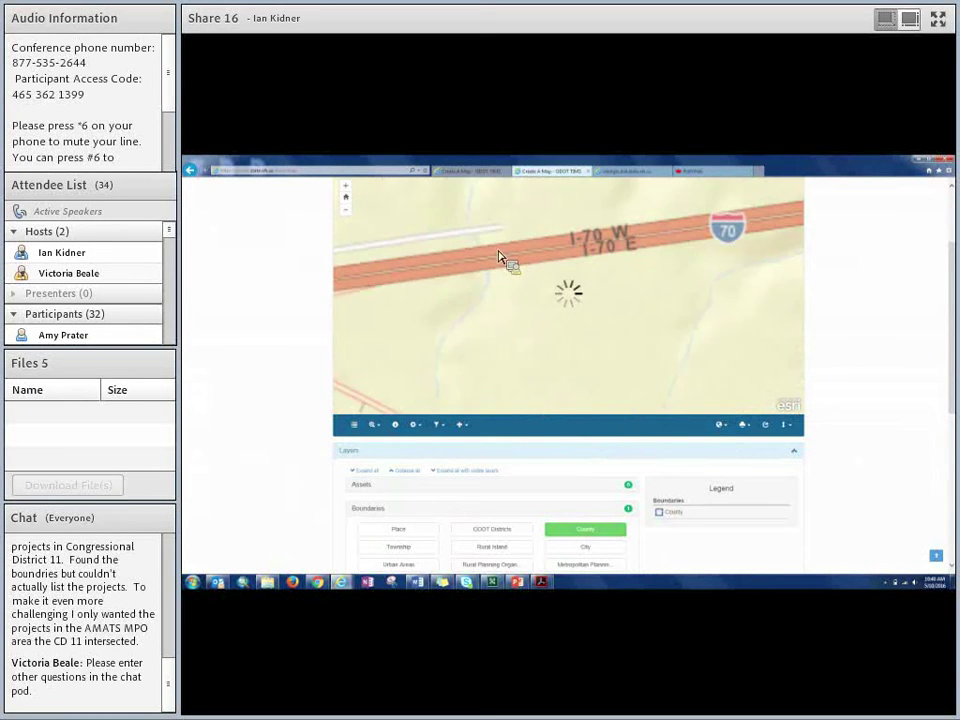
pyautogui.click(438, 424)
pyautogui.click(444, 484)
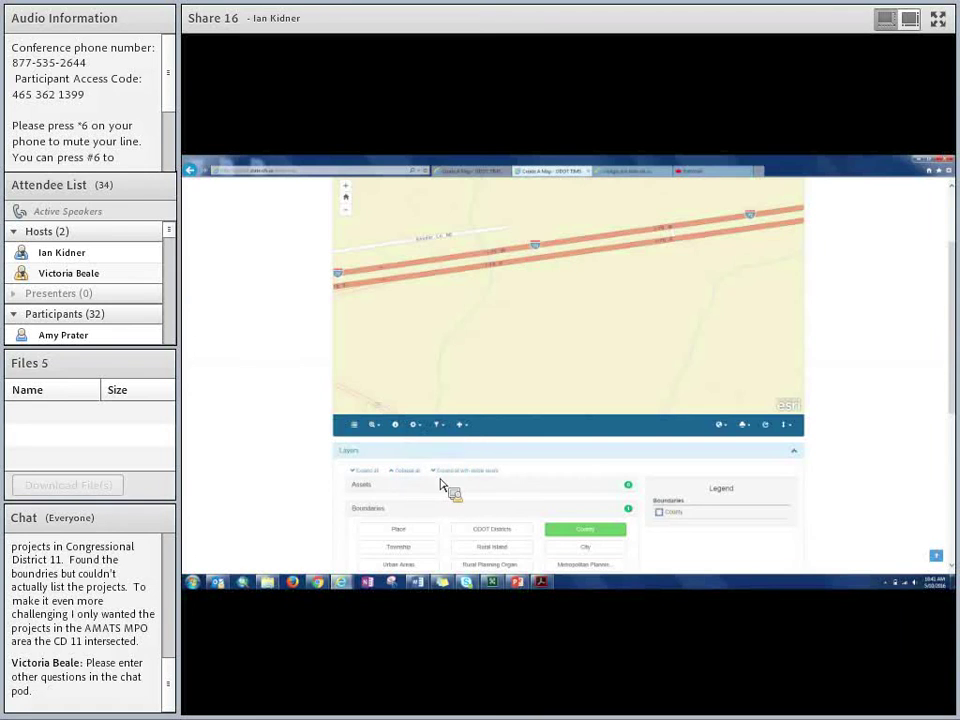
pyautogui.click(561, 290)
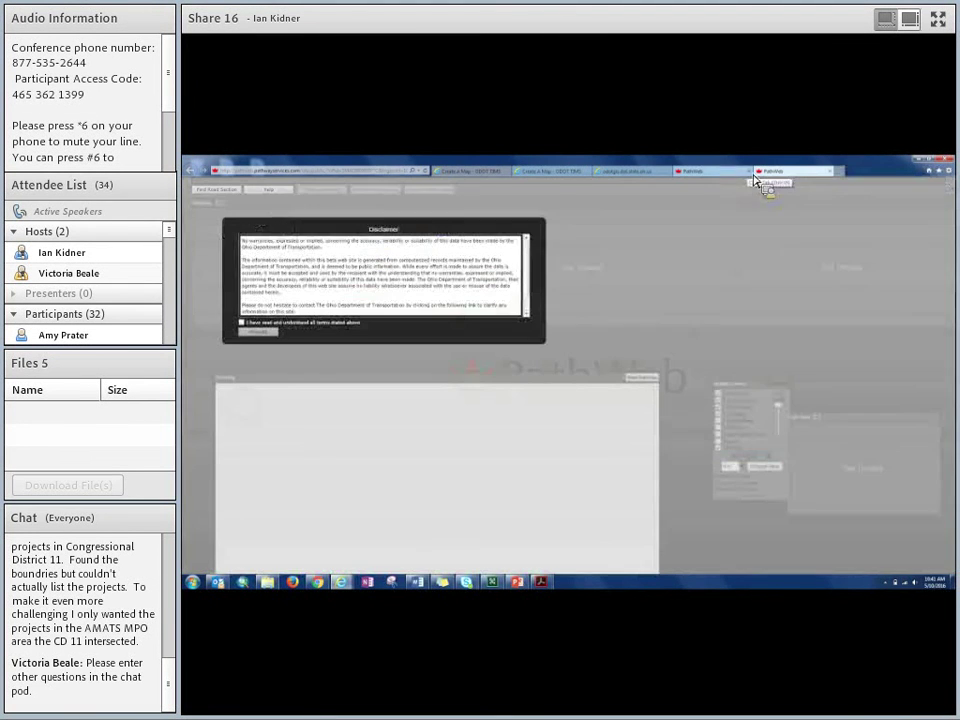
pyautogui.click(241, 322)
pyautogui.click(257, 333)
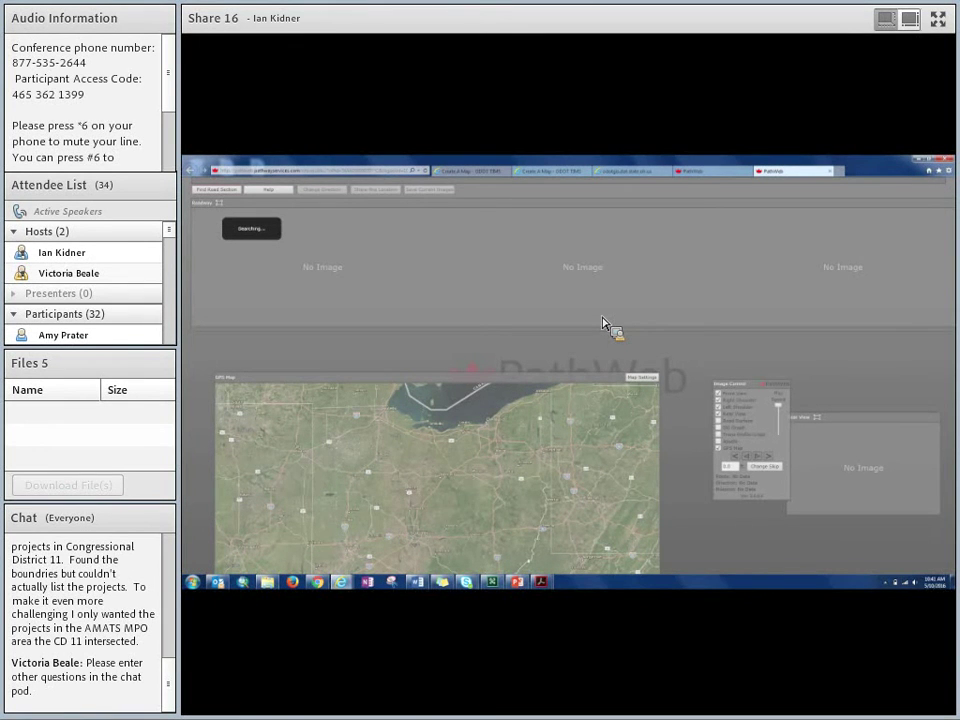
# - Switch to the first PathWeb page and toggle the front, right shoulder, left shoulder and rear views off and back on
pyautogui.click(727, 180)
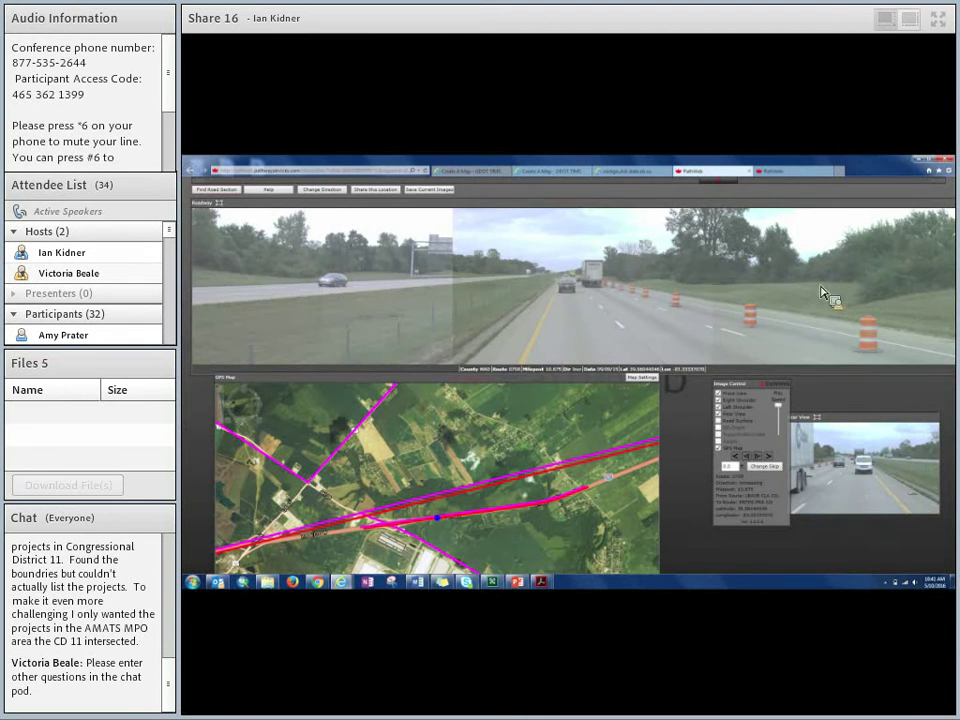
pyautogui.click(719, 395)
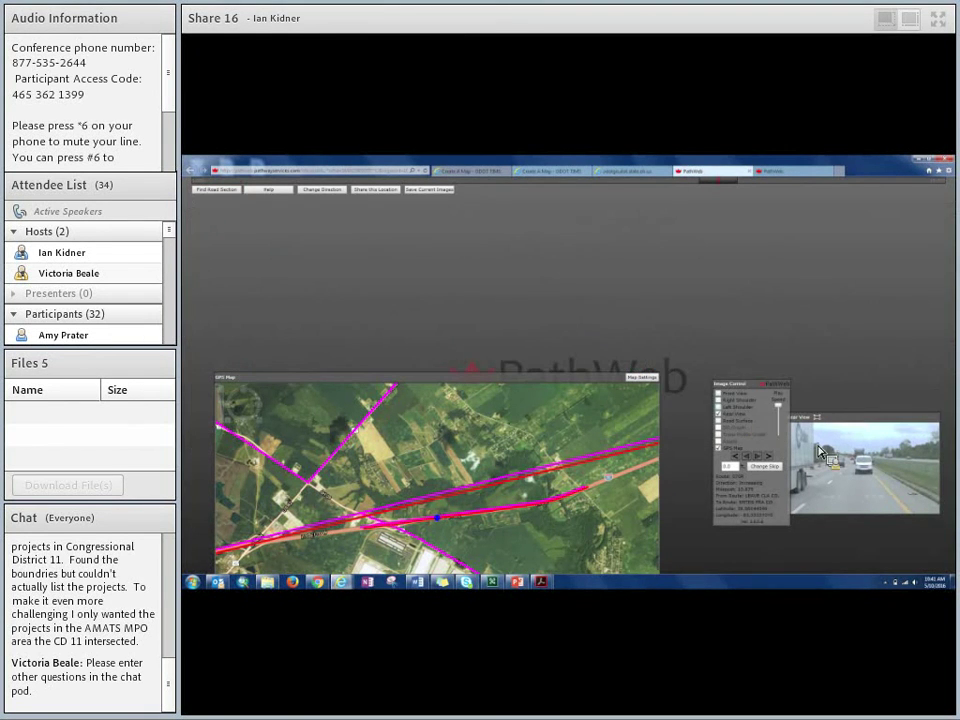
pyautogui.click(720, 395)
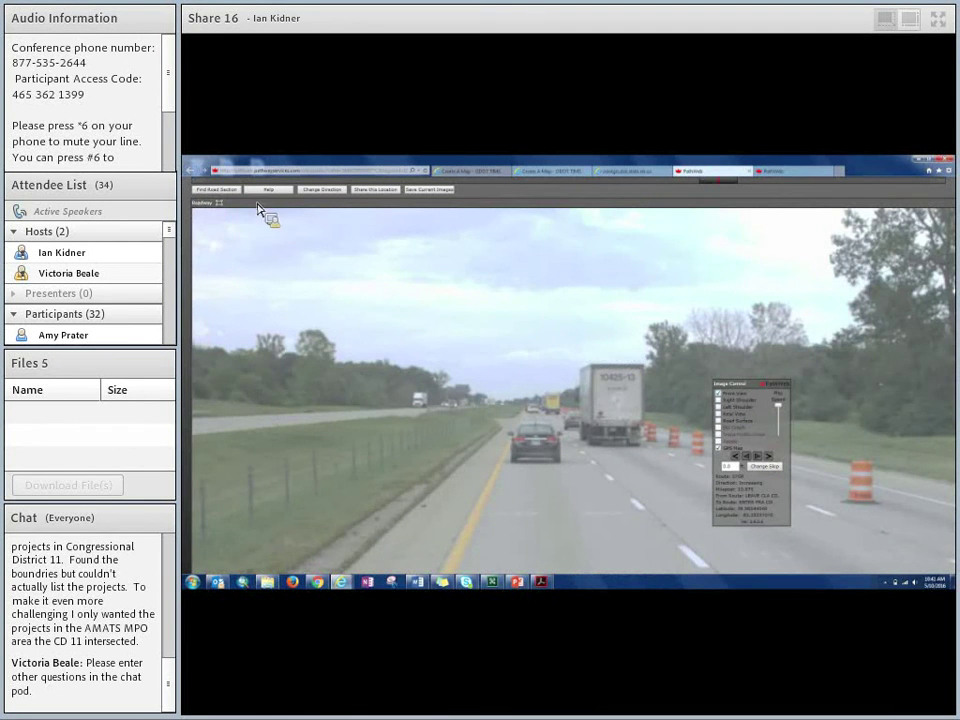
pyautogui.moveTo(264, 208); pyautogui.dragTo(336, 236)
pyautogui.click(723, 402)
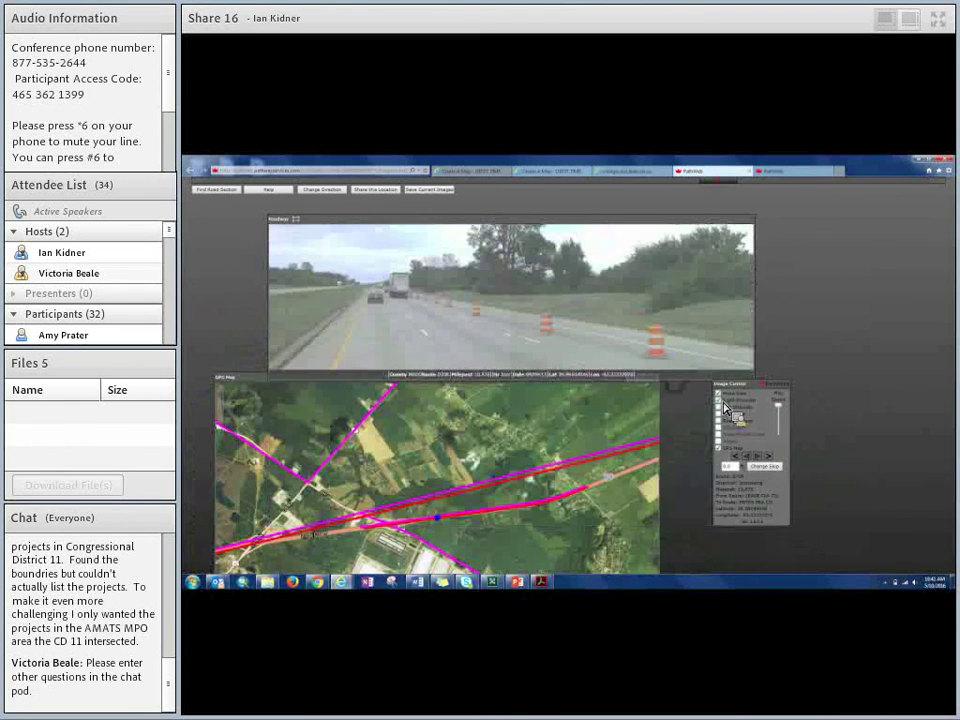
pyautogui.click(720, 407)
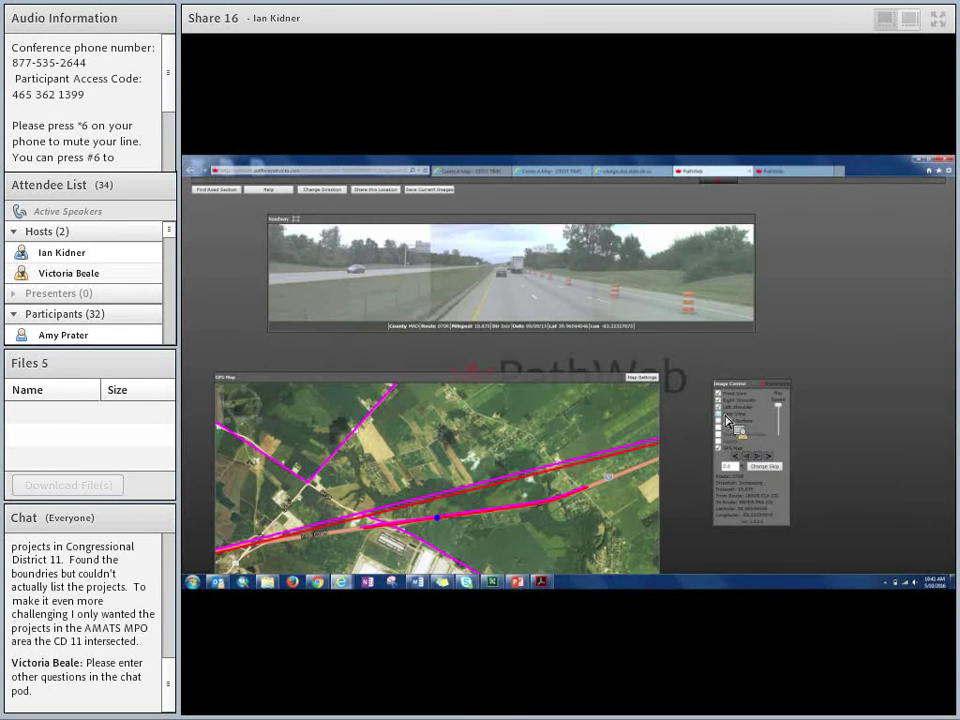
pyautogui.click(733, 416)
# - Rearrange the PathWeb panels: shift the rear view down, enlarge the roadway view across the page, and place the GPS map beneath it
pyautogui.moveTo(861, 414); pyautogui.dragTo(876, 437)
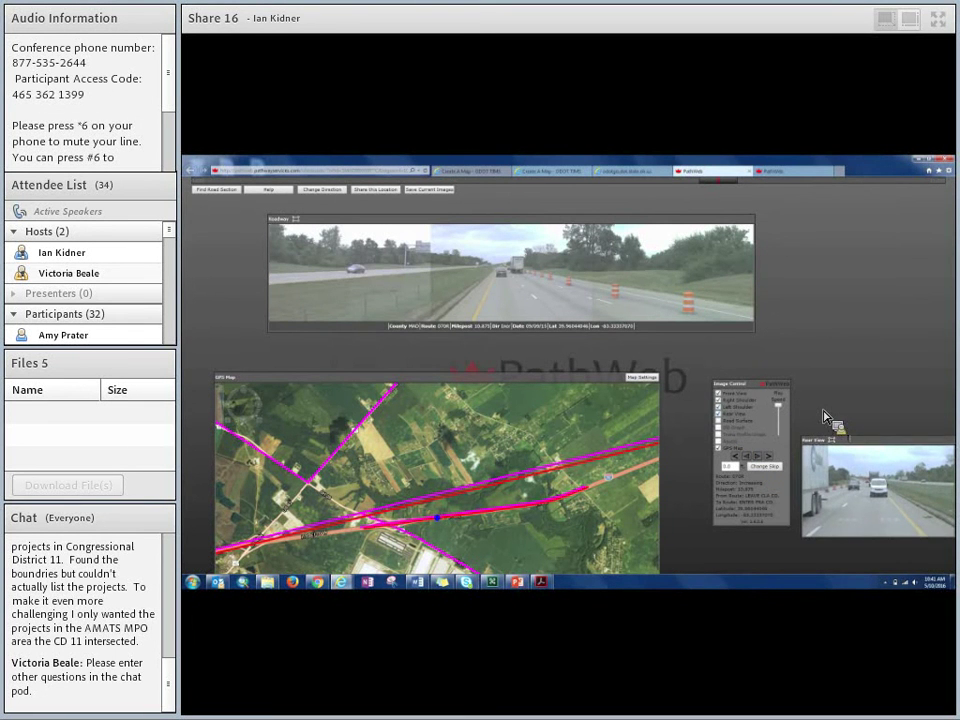
pyautogui.moveTo(755, 343); pyautogui.dragTo(797, 377)
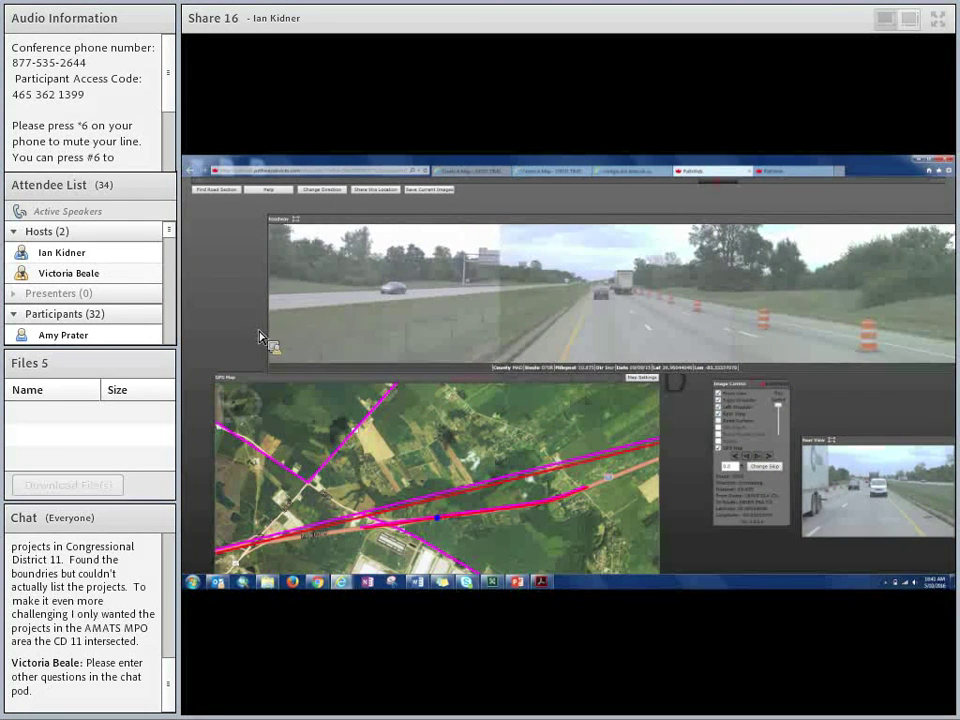
pyautogui.moveTo(368, 229); pyautogui.dragTo(298, 221)
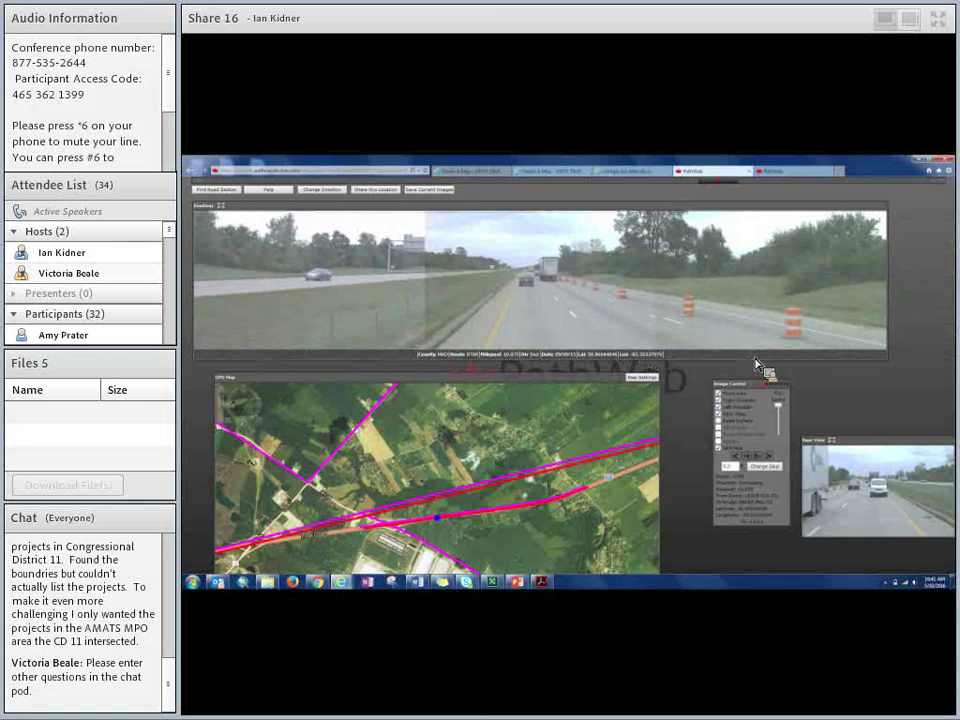
pyautogui.moveTo(757, 364); pyautogui.dragTo(859, 377)
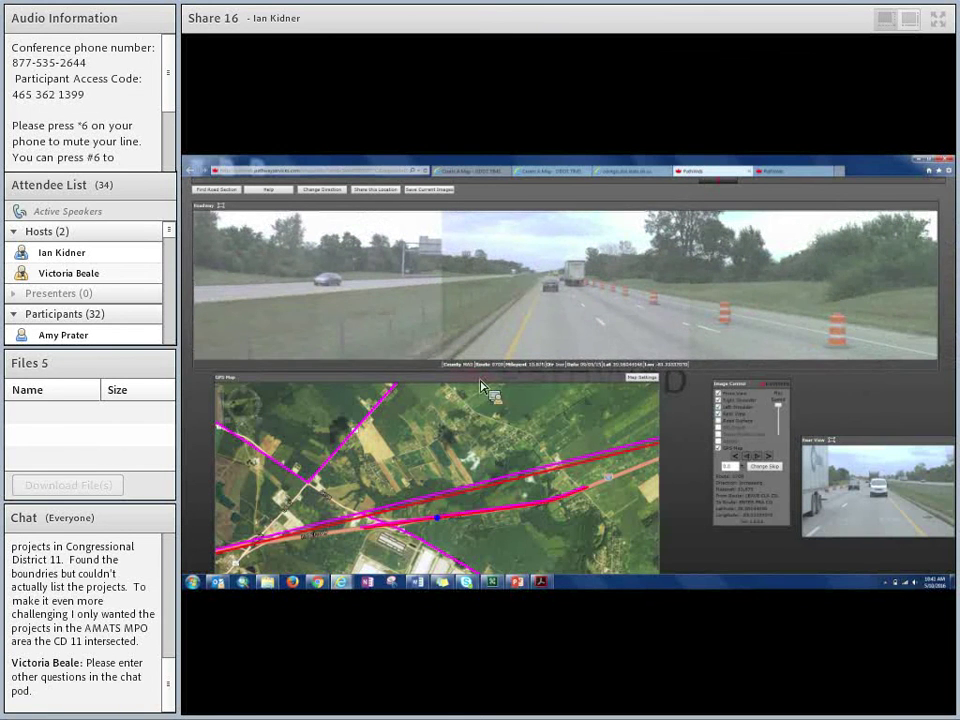
pyautogui.moveTo(476, 379); pyautogui.dragTo(483, 305)
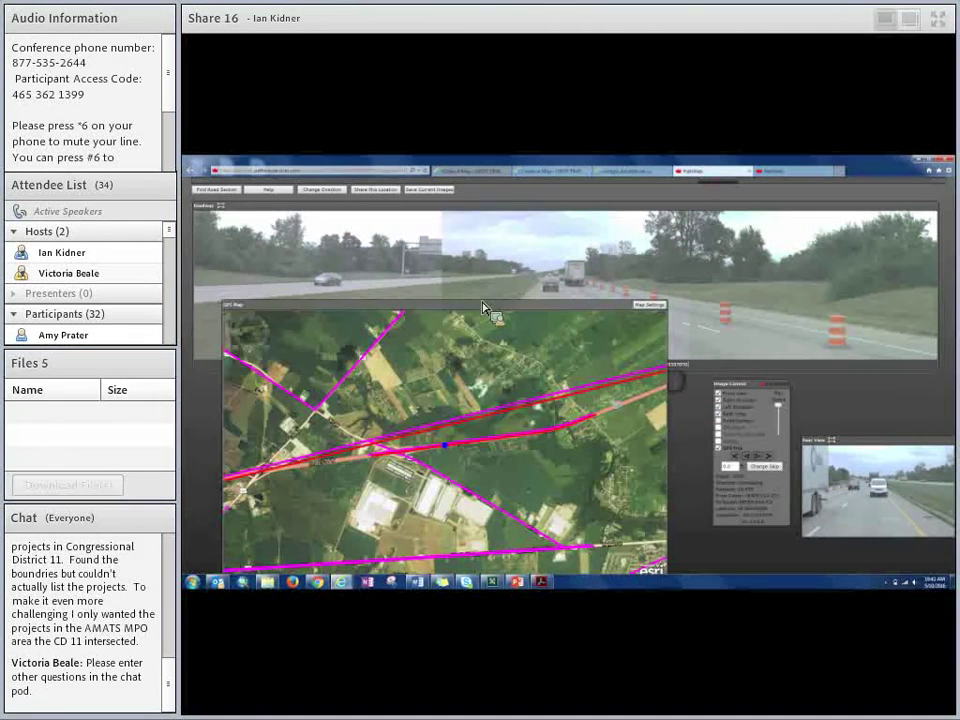
pyautogui.moveTo(479, 327); pyautogui.dragTo(482, 338)
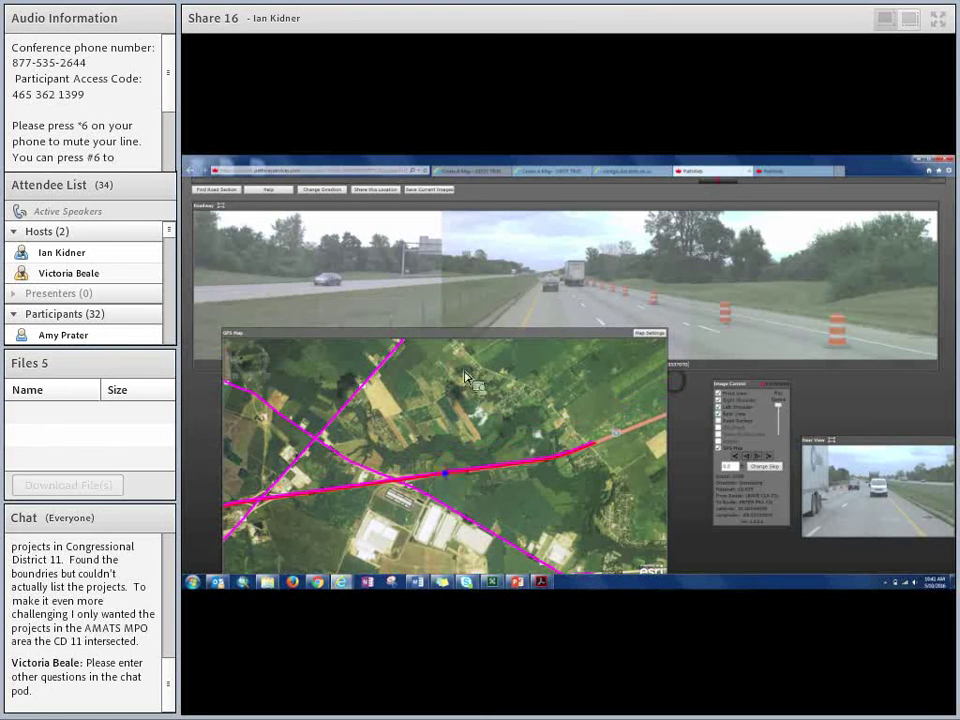
pyautogui.moveTo(485, 340); pyautogui.dragTo(458, 388)
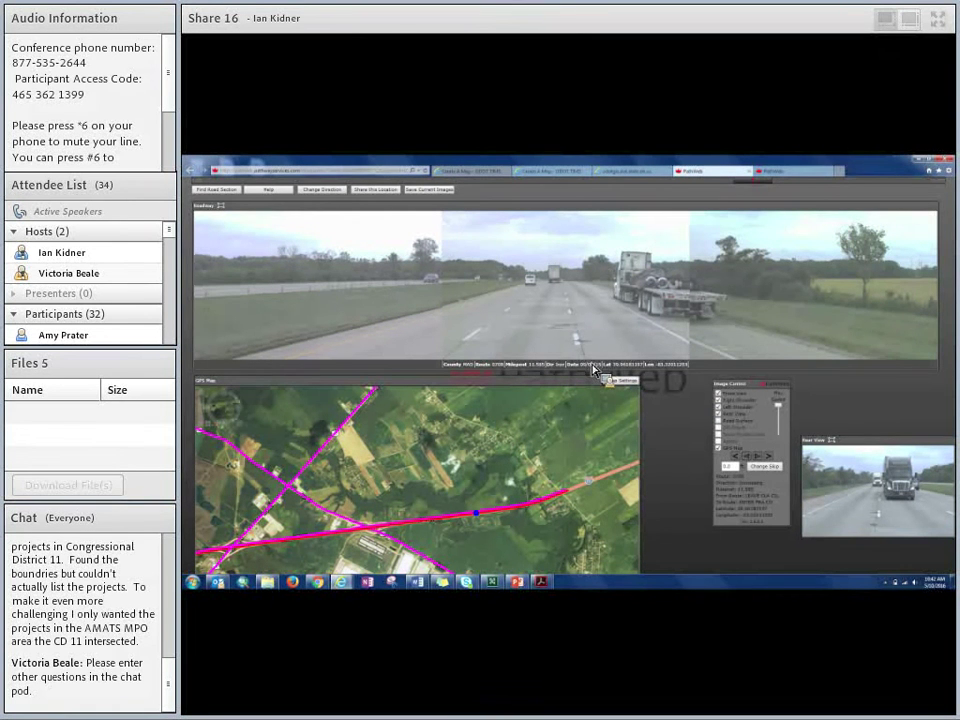
# - Load the roadway imagery for a point on the diagonal route north of I-70 from the GPS map
pyautogui.moveTo(590, 380); pyautogui.dragTo(648, 297)
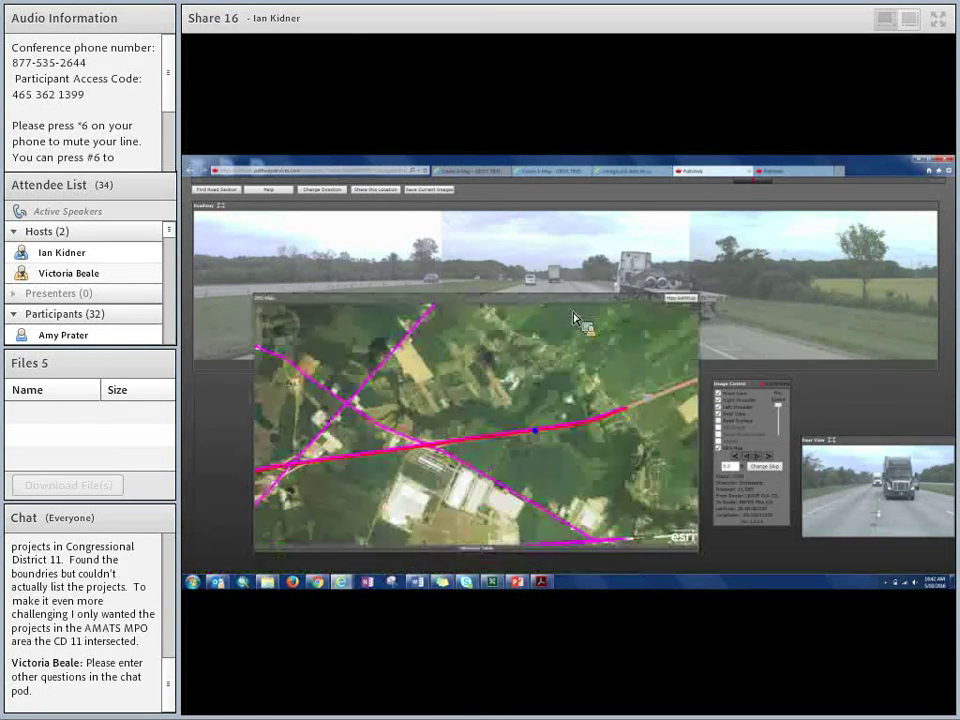
pyautogui.click(398, 363)
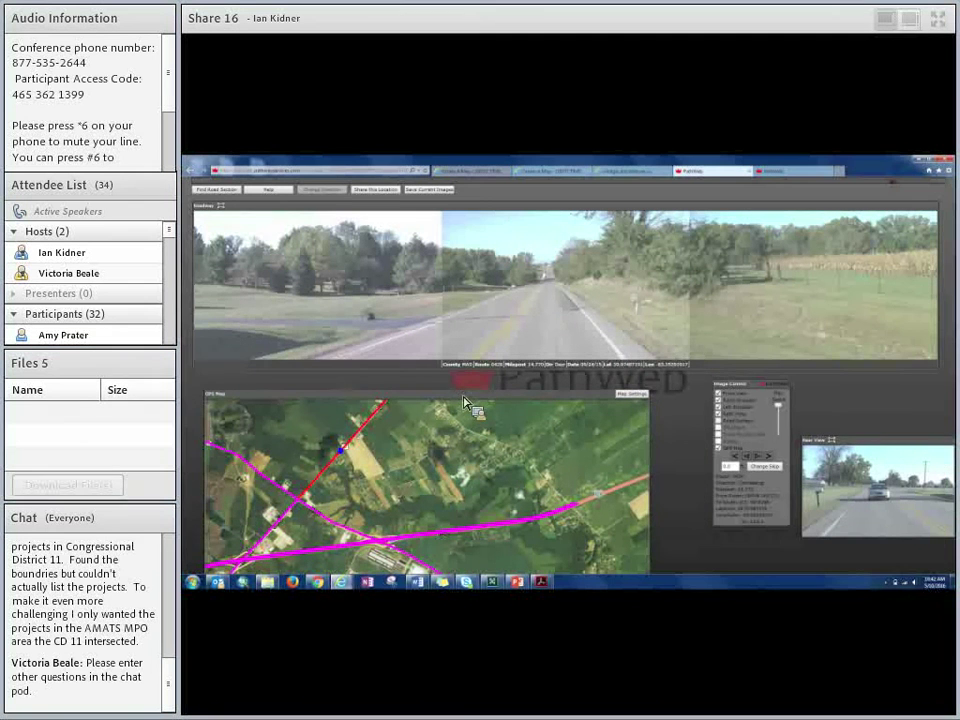
# - Review the options for sharing this location and for saving the current images as a zip file, cancelling both
pyautogui.click(385, 189)
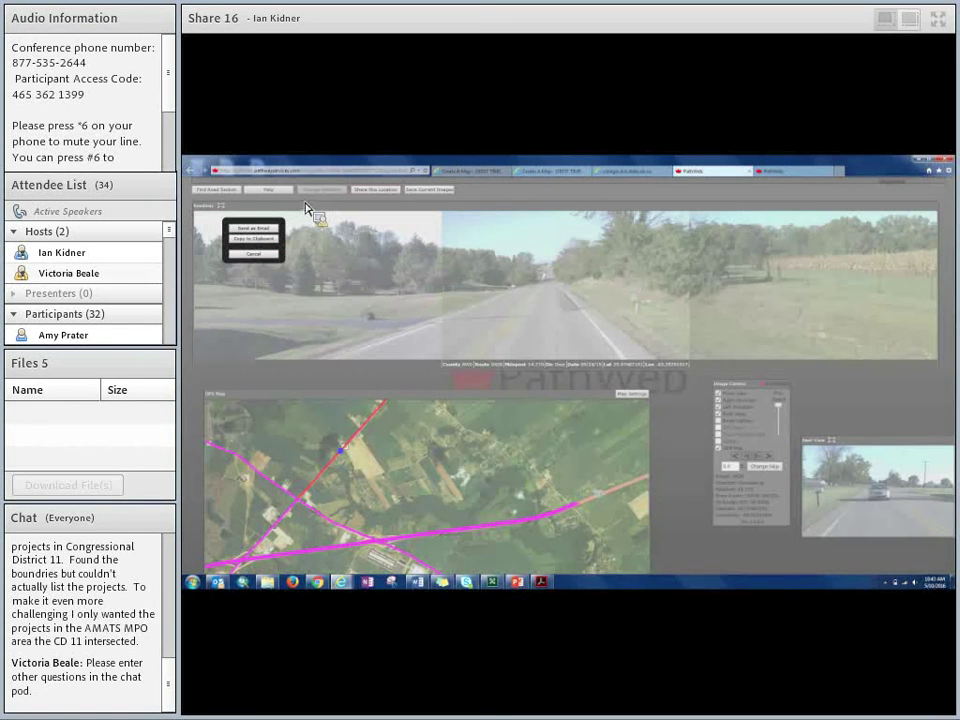
pyautogui.click(262, 254)
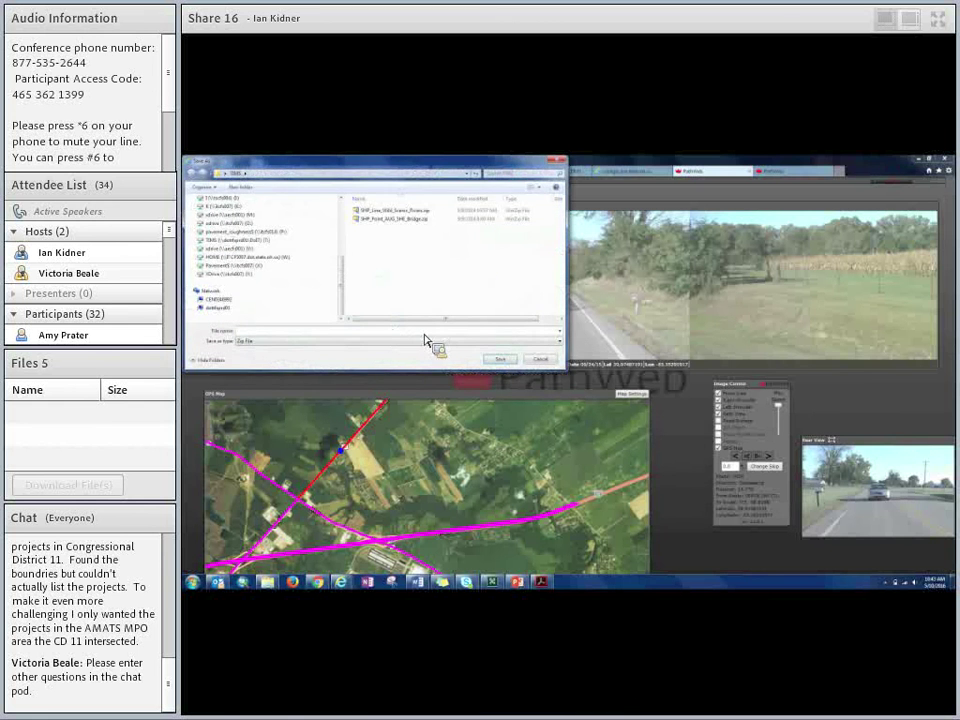
pyautogui.click(553, 360)
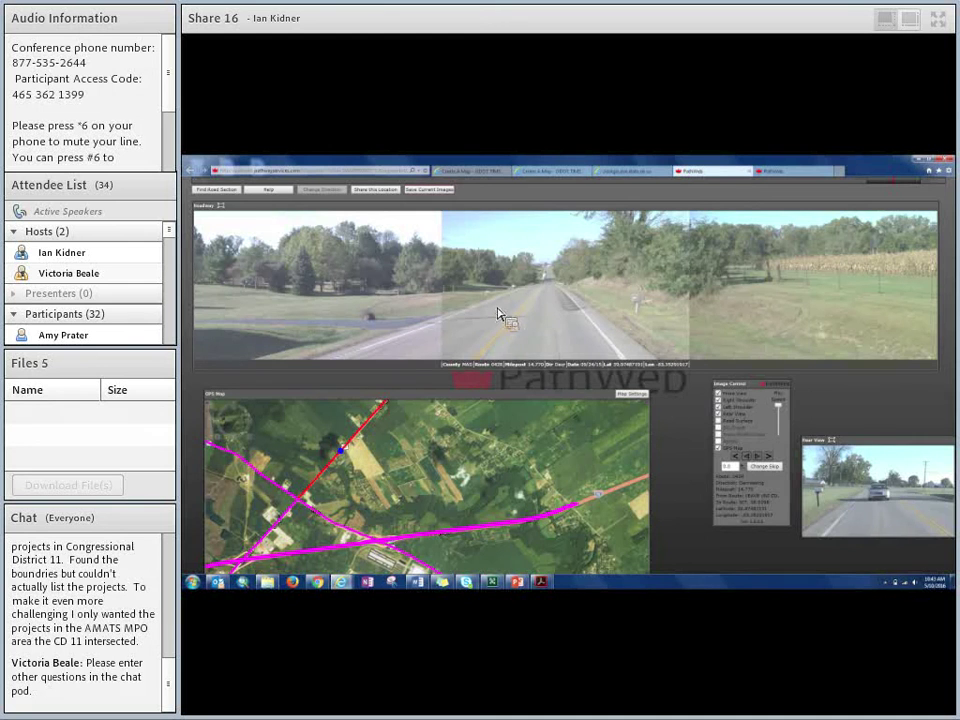
# - Close the printed map PDF and return to the TIMS map page
pyautogui.click(640, 172)
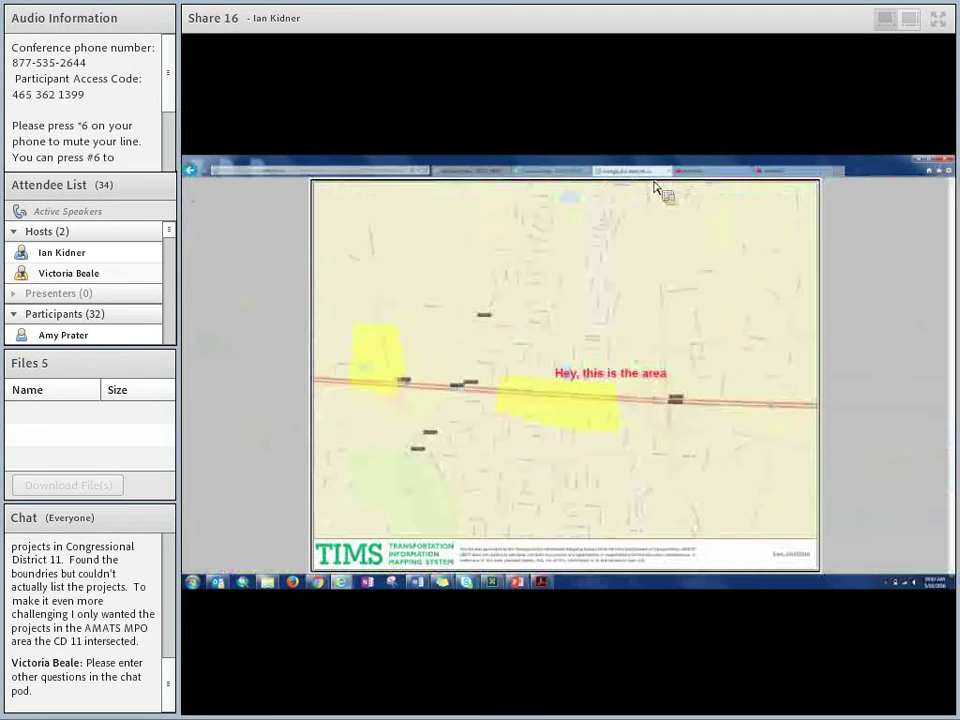
pyautogui.click(662, 171)
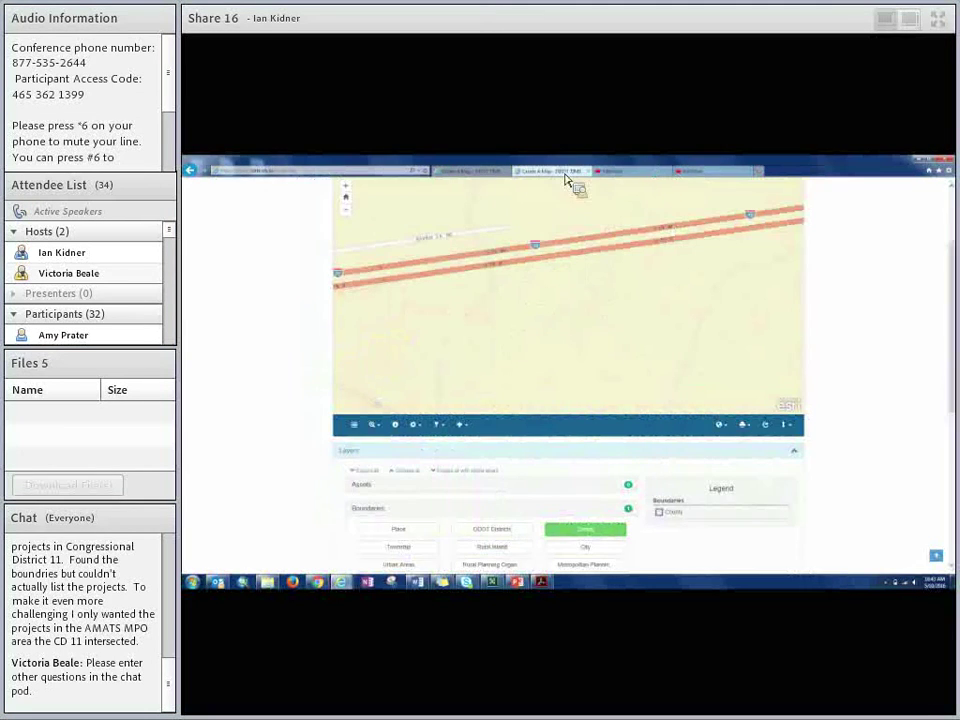
# - Launch the Map Channel tool for a point on I-70 west of the OH-29 interchange and show the resulting Dual Maps page
pyautogui.scroll(-2, 596, 318)
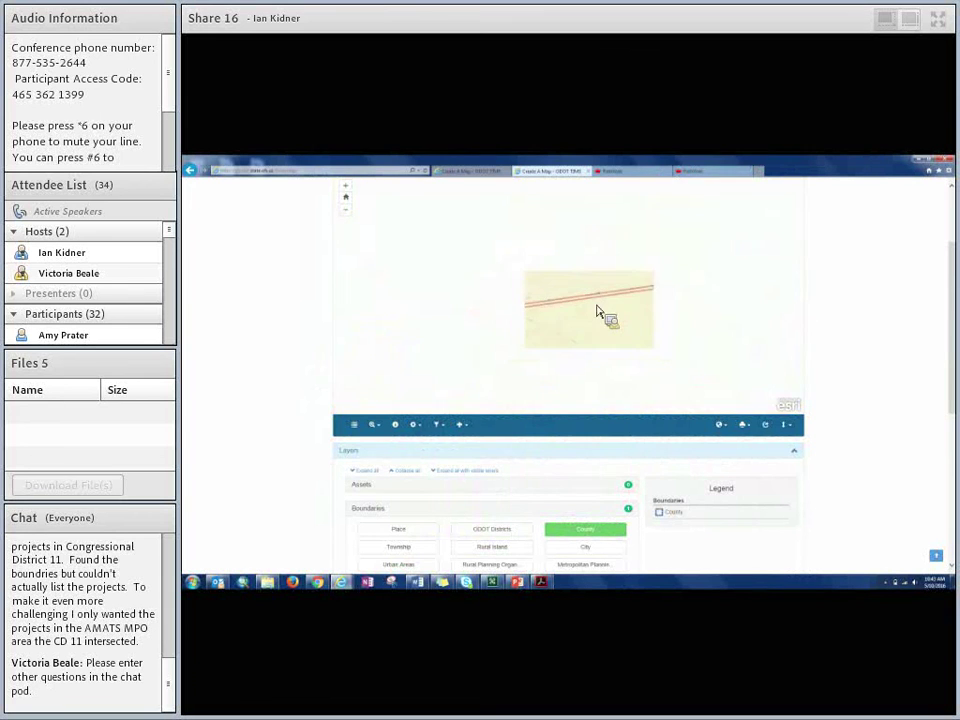
pyautogui.moveTo(591, 313); pyautogui.dragTo(587, 298)
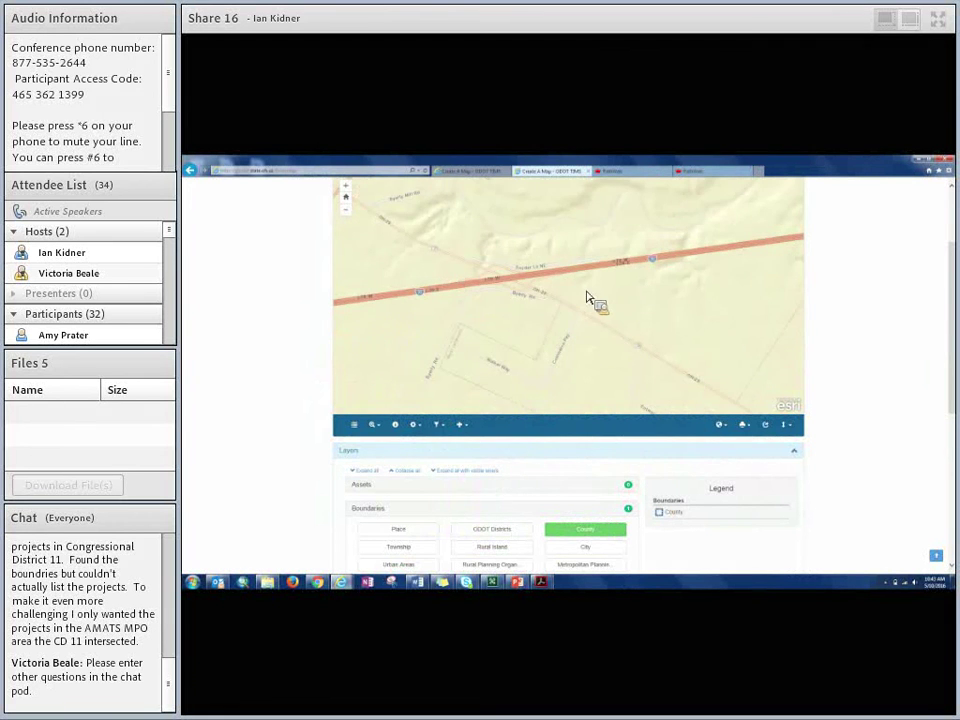
pyautogui.scroll(-2, 300, 375)
pyautogui.click(415, 367)
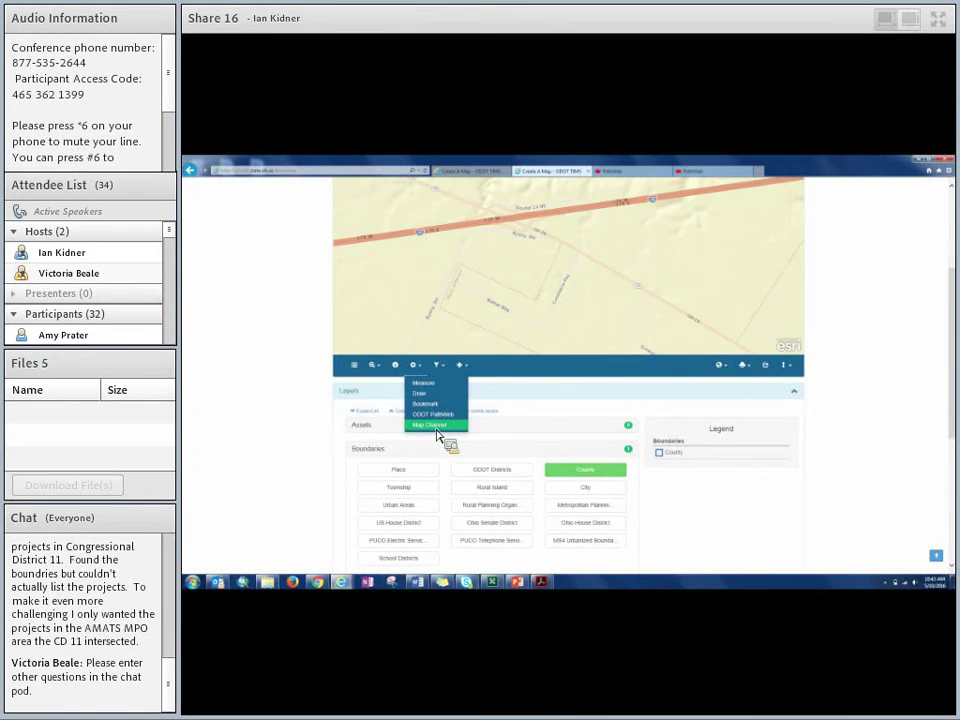
pyautogui.click(436, 429)
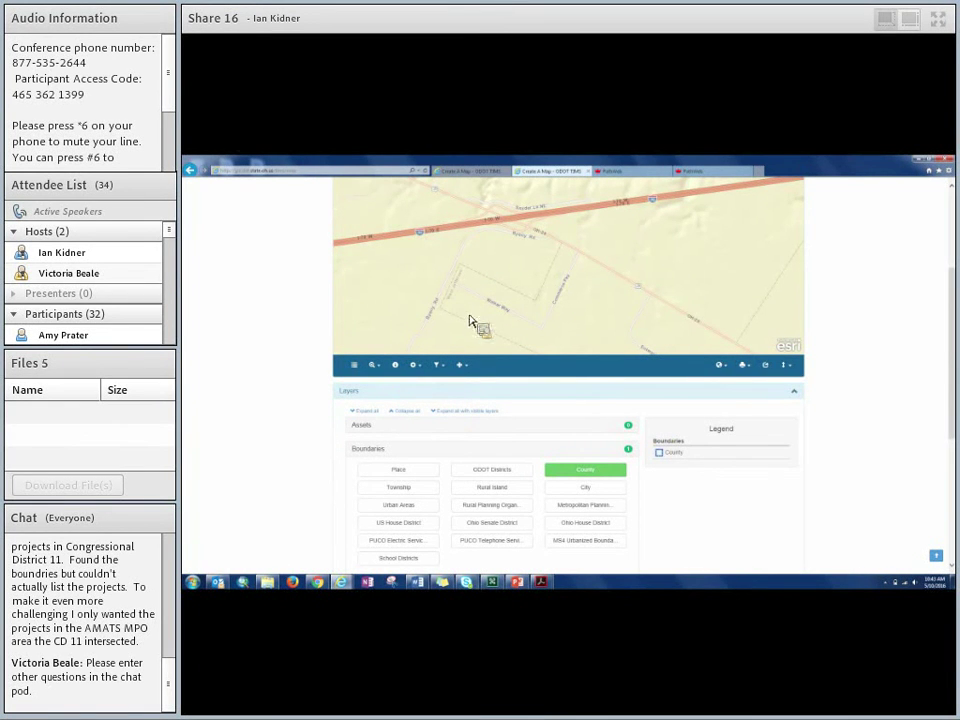
pyautogui.scroll(1, 383, 287)
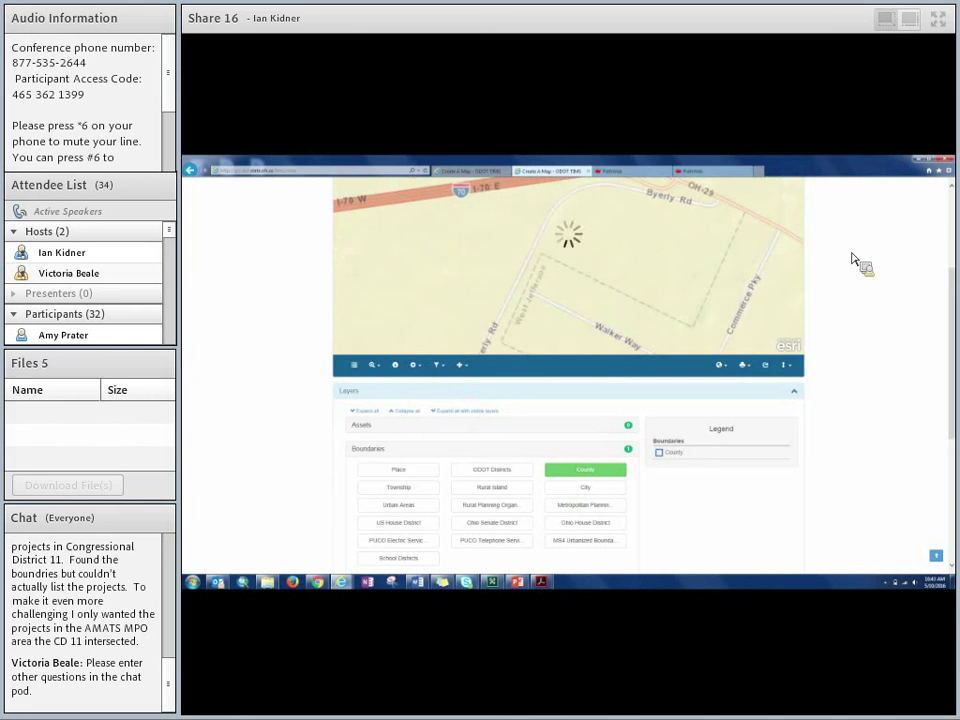
pyautogui.scroll(3, 882, 268)
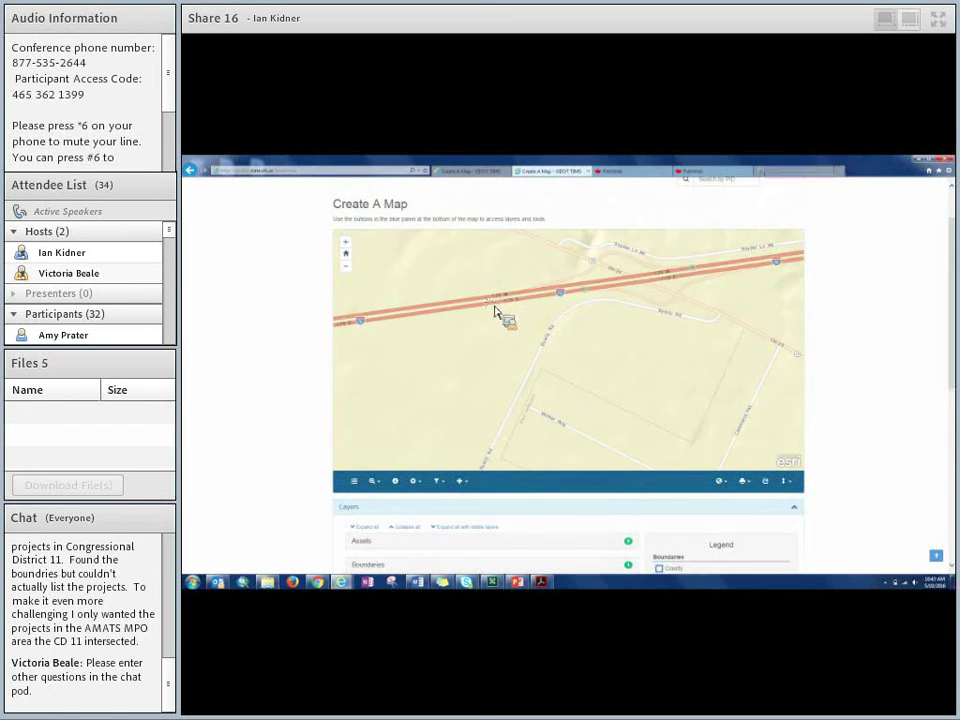
pyautogui.click(795, 171)
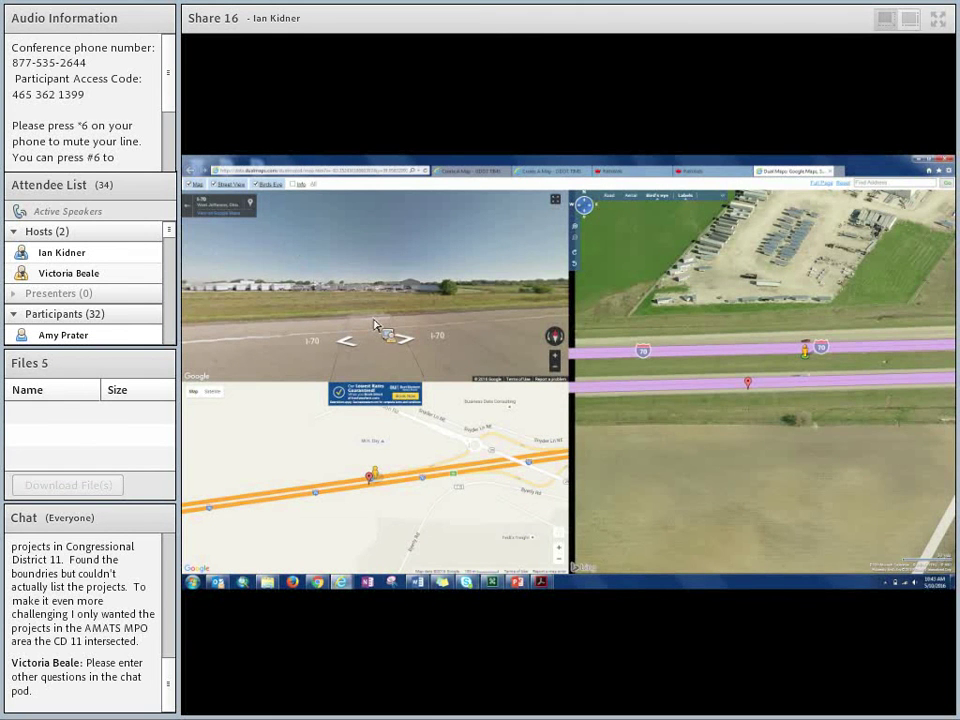
# - Turn the Street View along I-70, move its position east to the OH-29 interchange, and rotate the bird's-eye view
pyautogui.click(345, 318)
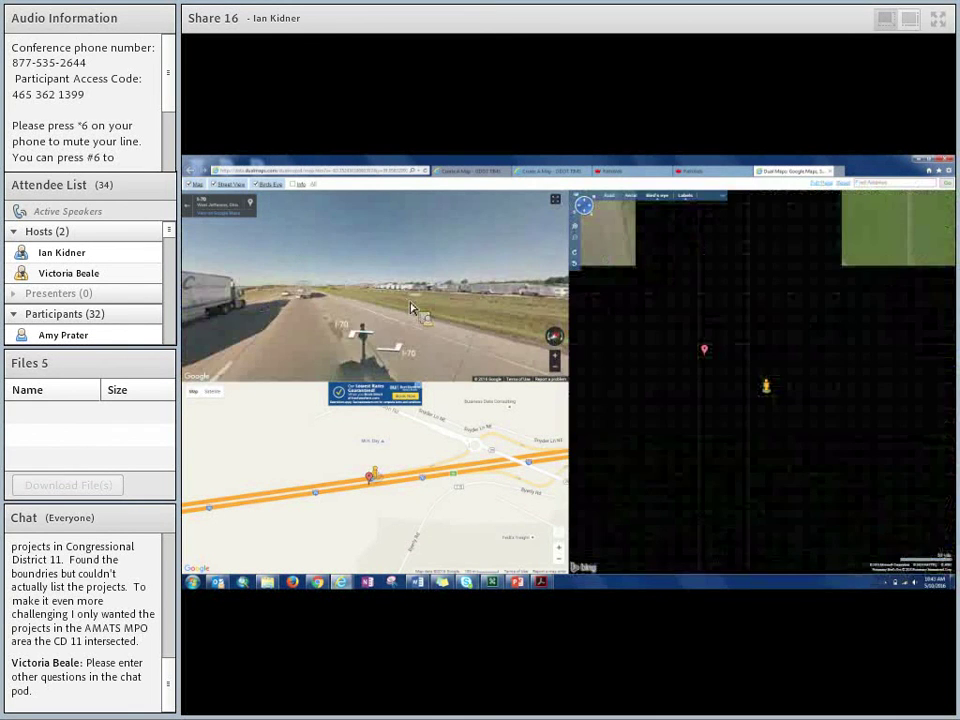
pyautogui.click(409, 312)
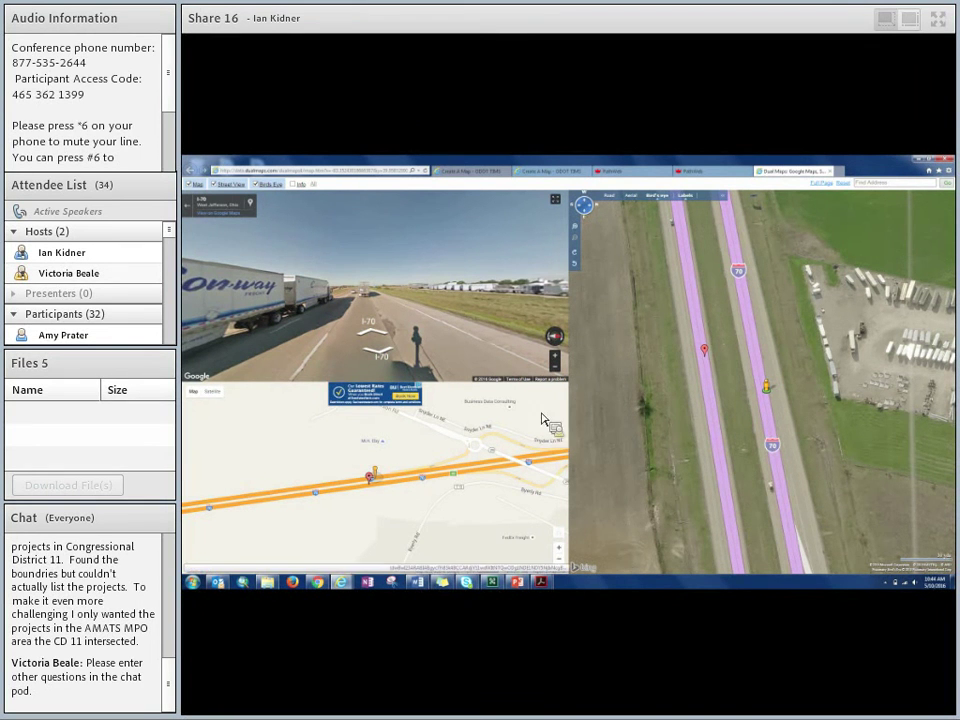
pyautogui.moveTo(375, 474); pyautogui.dragTo(489, 471)
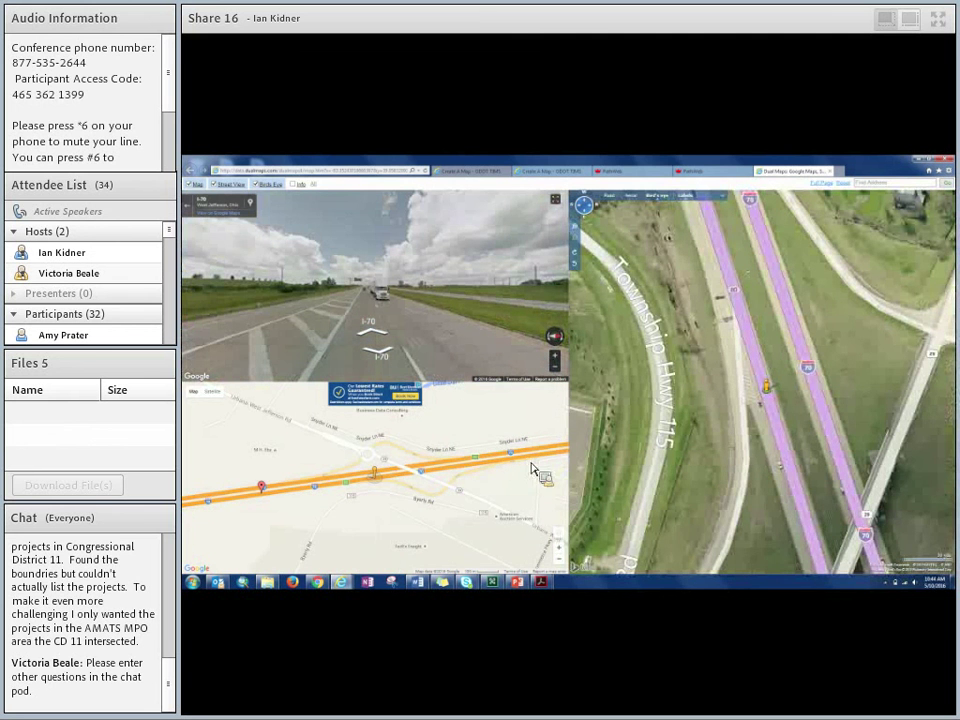
pyautogui.click(577, 267)
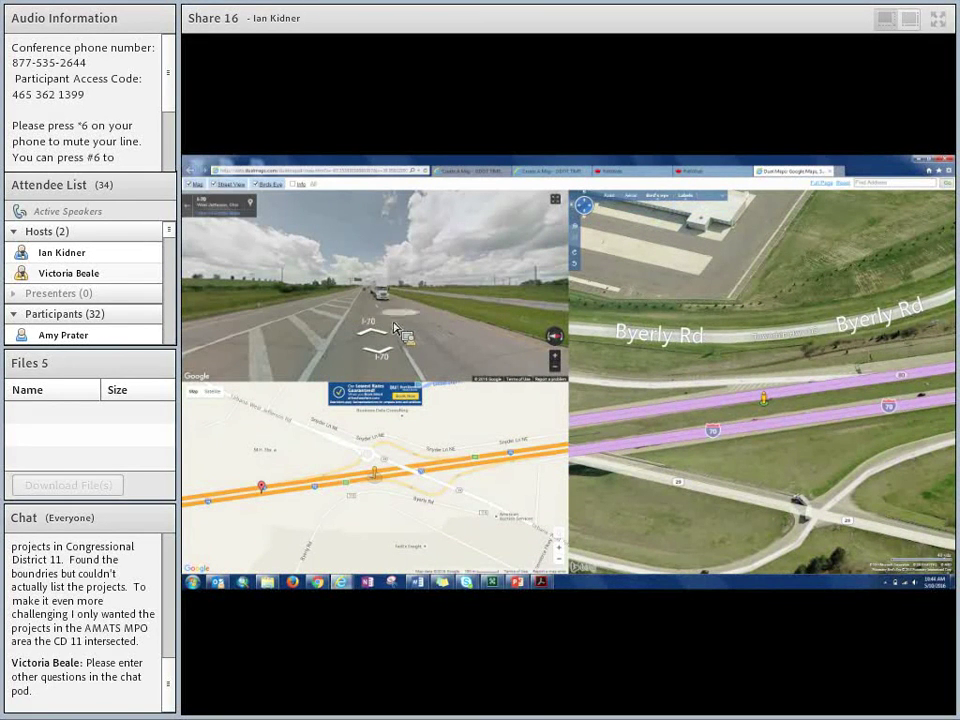
# - Compare the PathWeb roadway imagery with the Dual Maps views and return to the TIMS map page
pyautogui.click(625, 170)
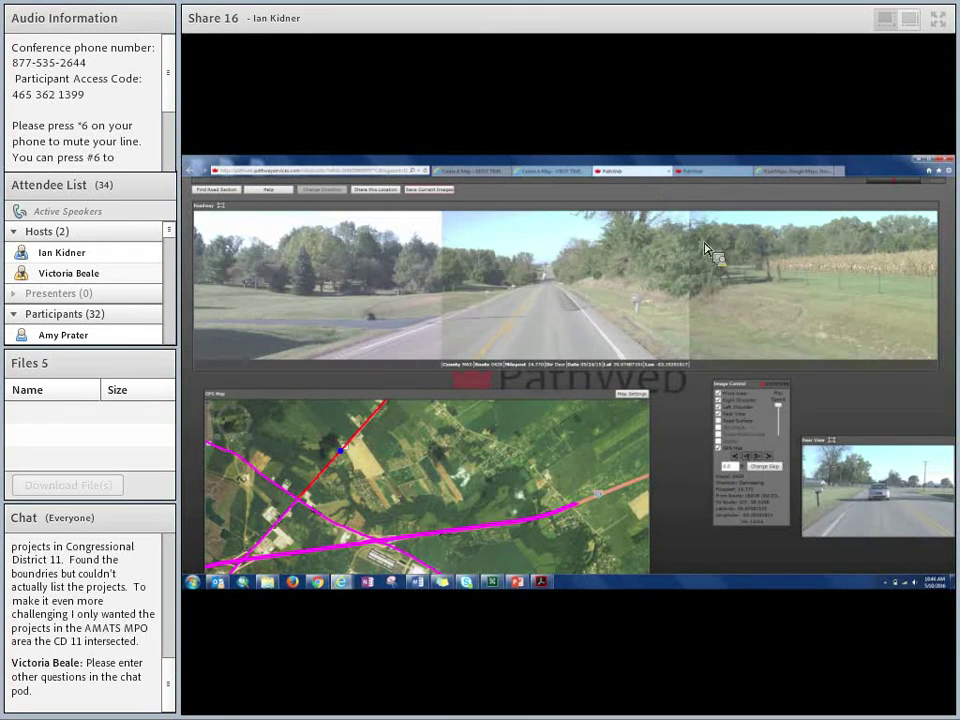
pyautogui.click(783, 172)
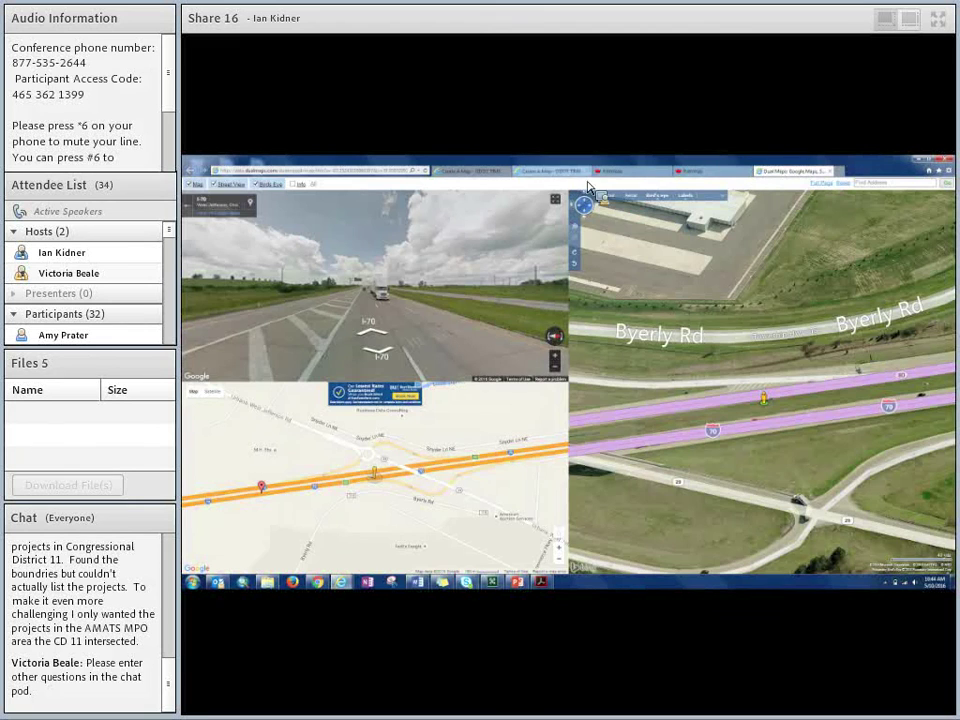
pyautogui.click(558, 172)
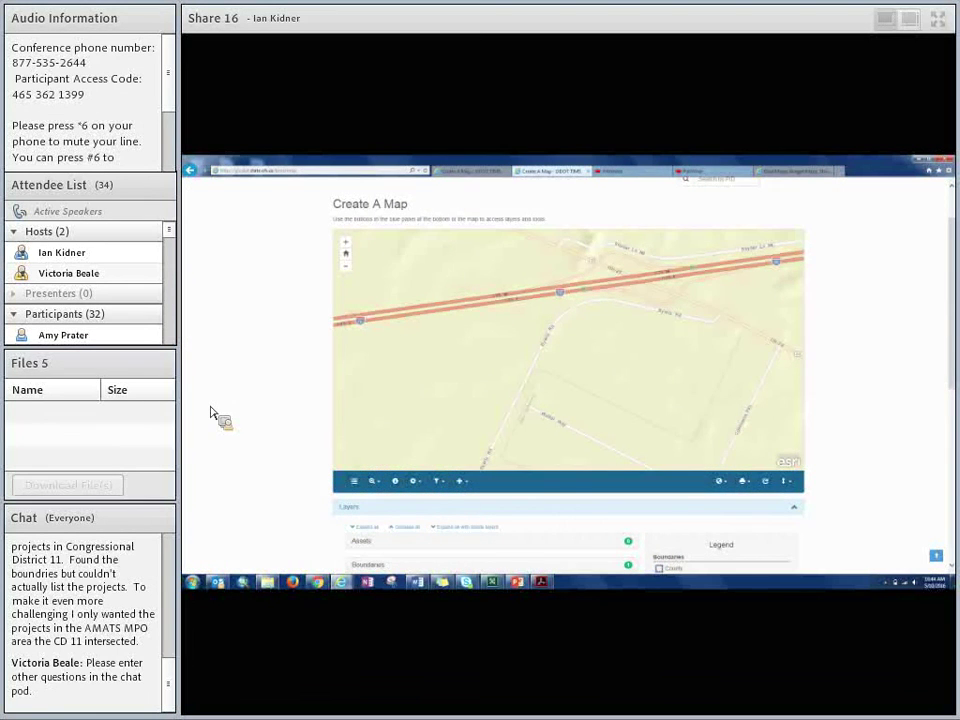
# - Switch the basemap to Hybrid and inspect the aerial imagery along I-70 east of the interchange
pyautogui.scroll(-1, 214, 414)
pyautogui.click(719, 422)
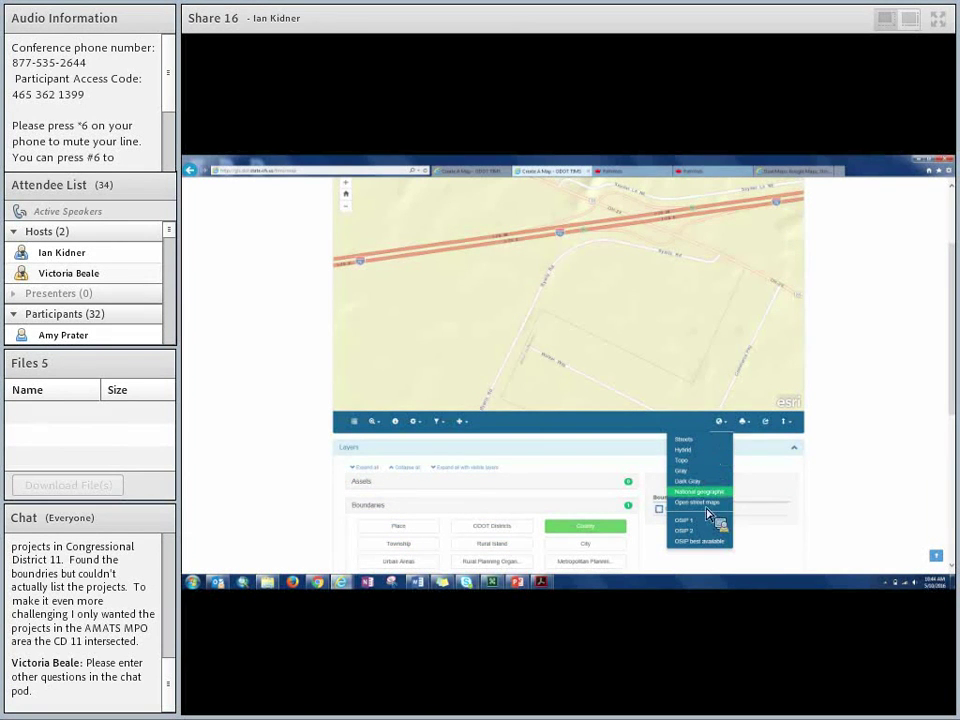
pyautogui.click(701, 458)
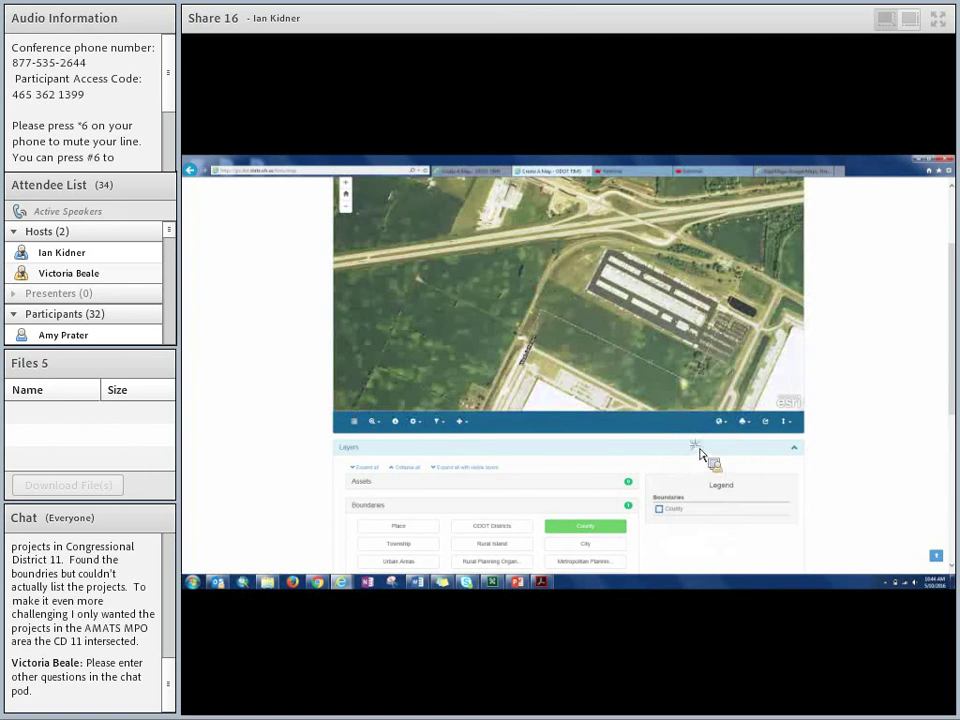
pyautogui.scroll(1, 922, 333)
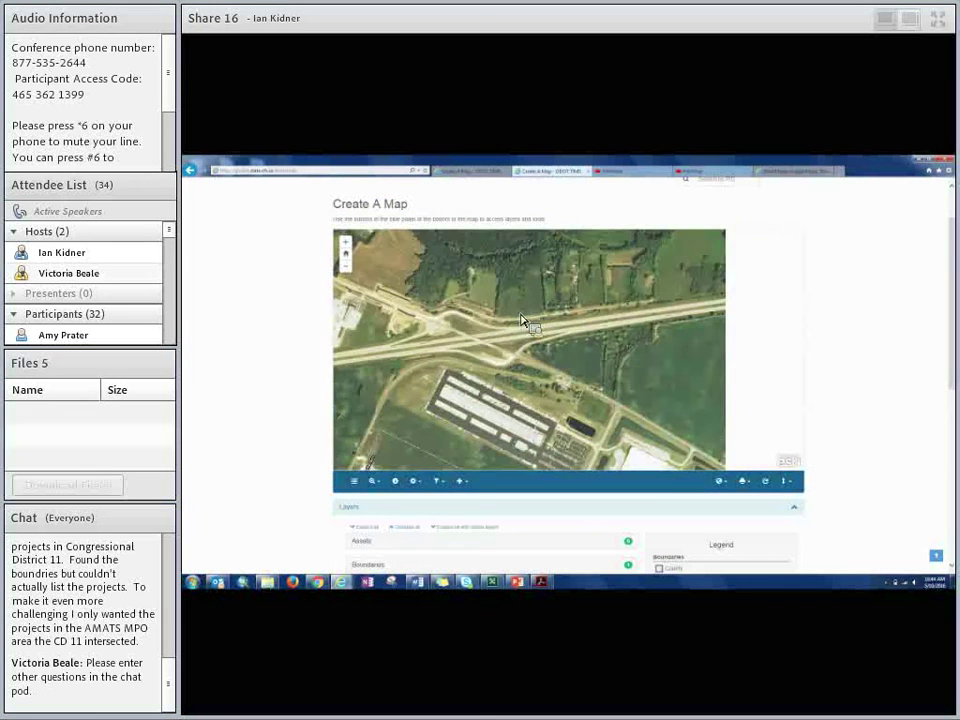
pyautogui.scroll(2, 605, 310)
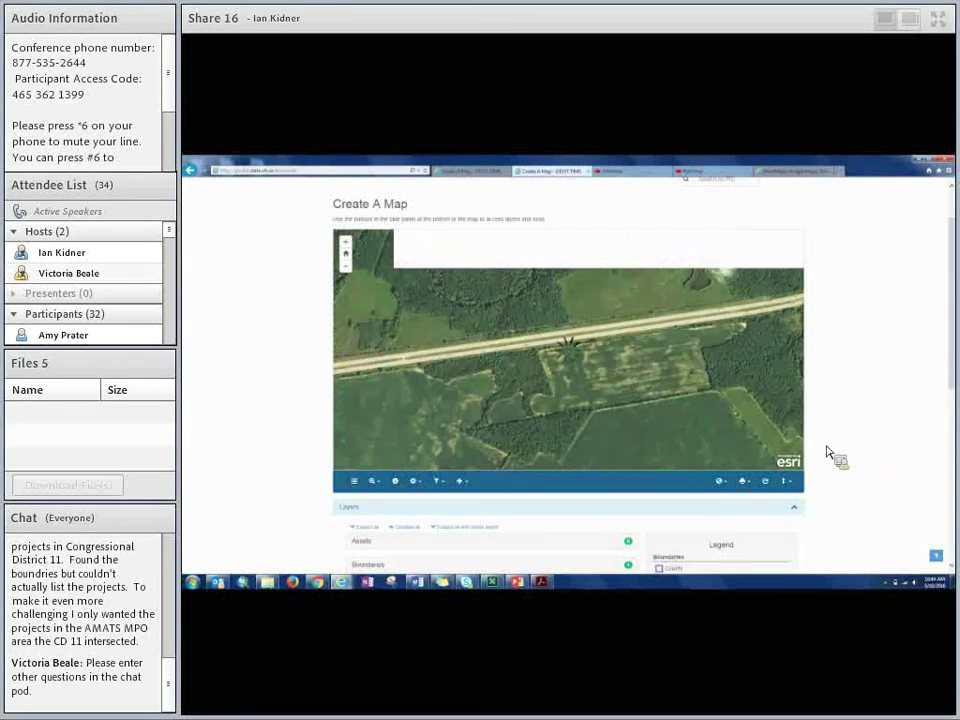
# - Show the OSIP aerial imagery around the I-70 interchange and restore the street basemap
pyautogui.click(720, 482)
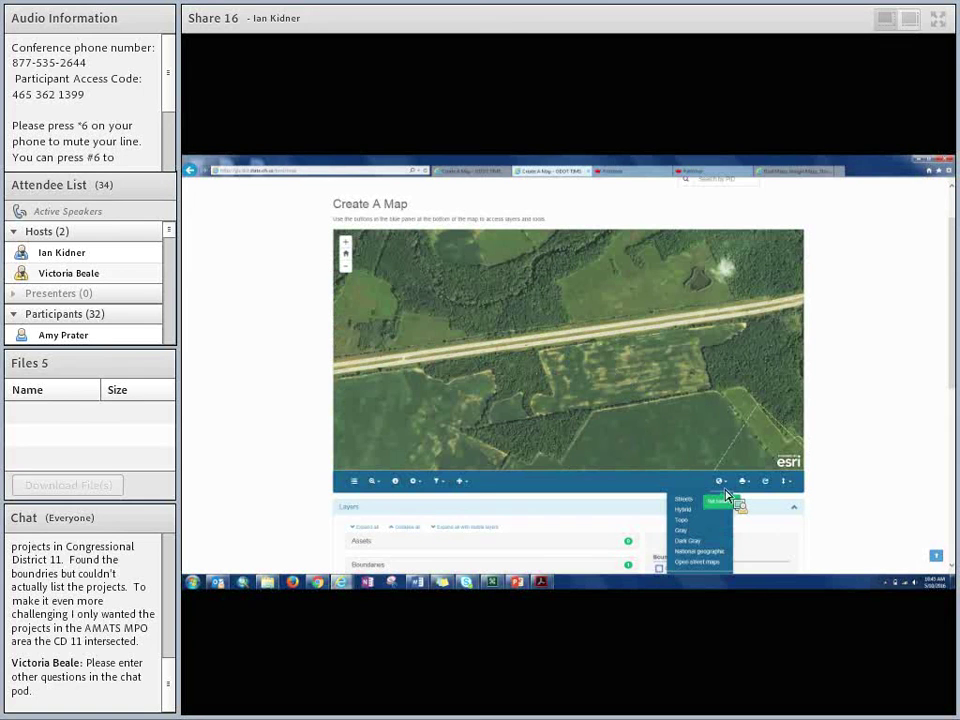
pyautogui.scroll(-1, 728, 550)
pyautogui.click(708, 529)
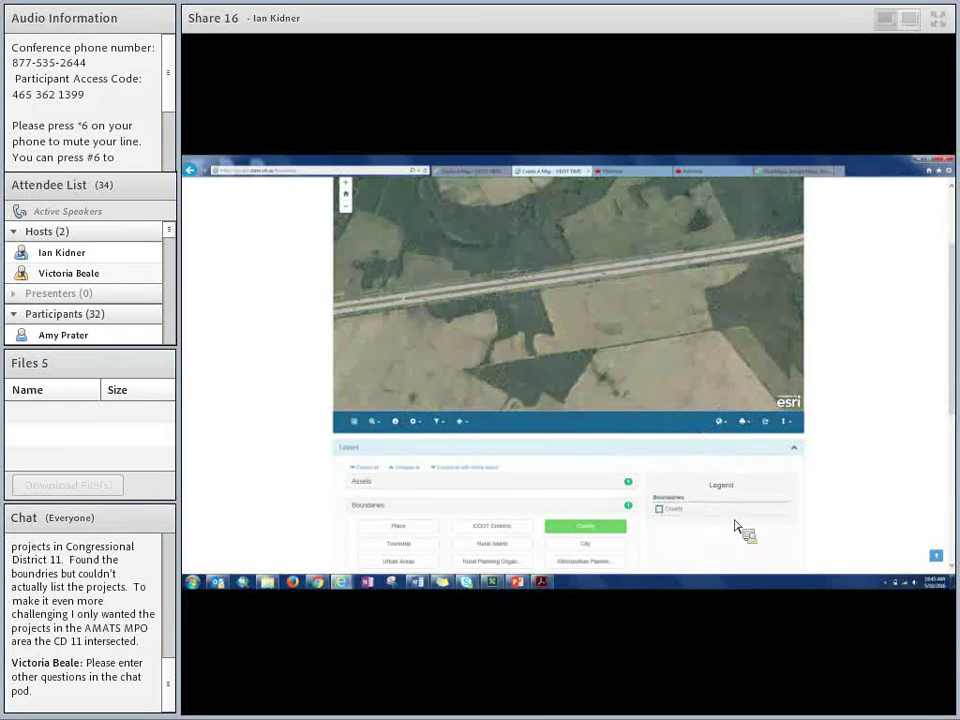
pyautogui.scroll(2, 611, 326)
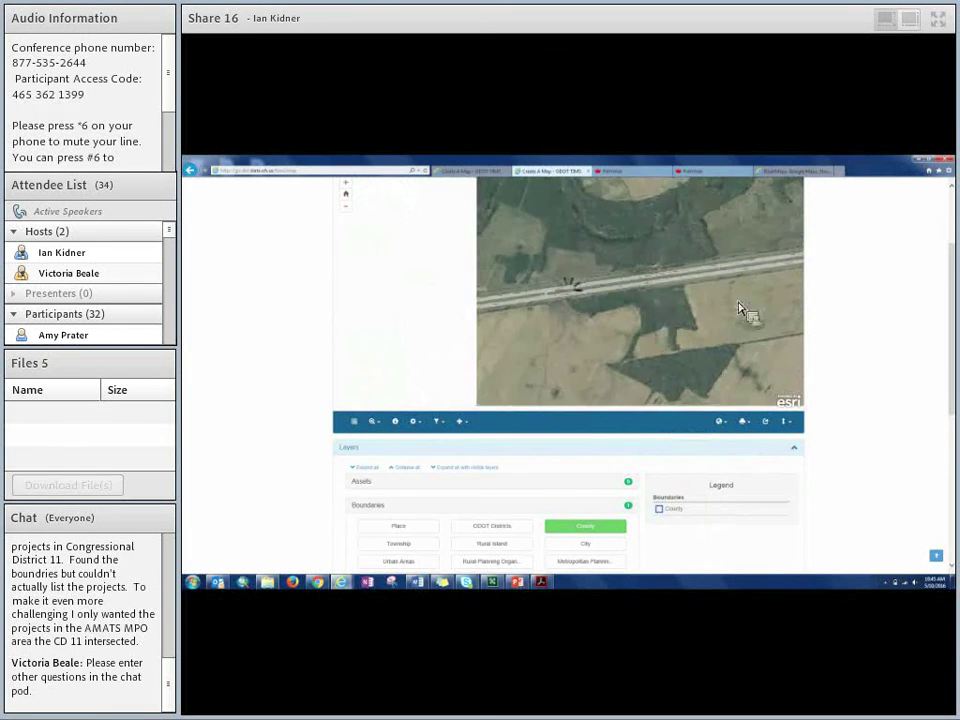
pyautogui.click(736, 426)
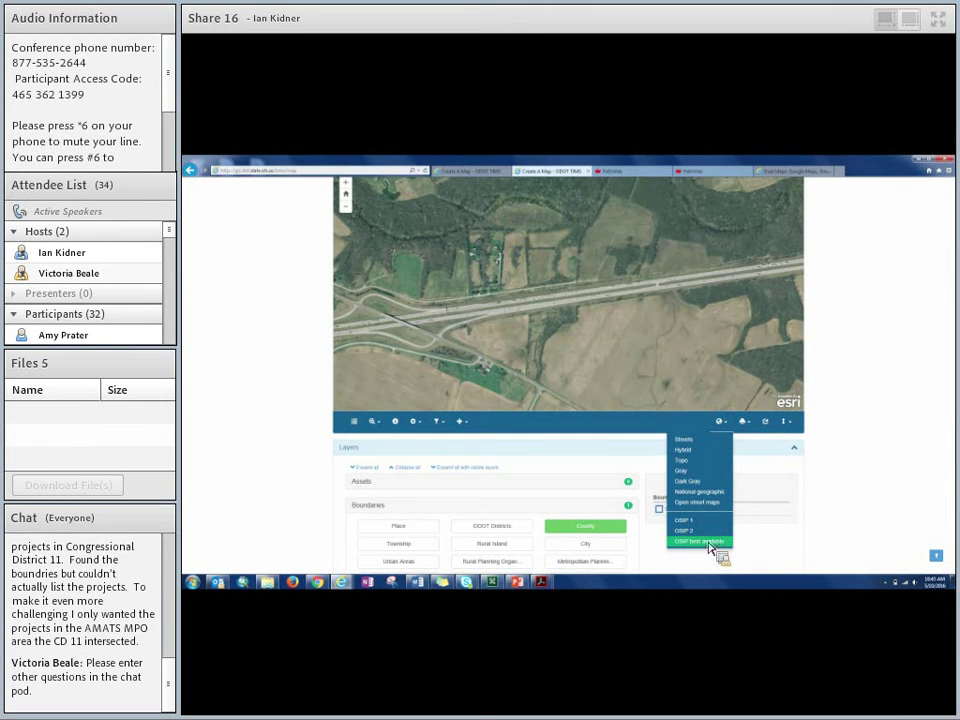
pyautogui.click(712, 460)
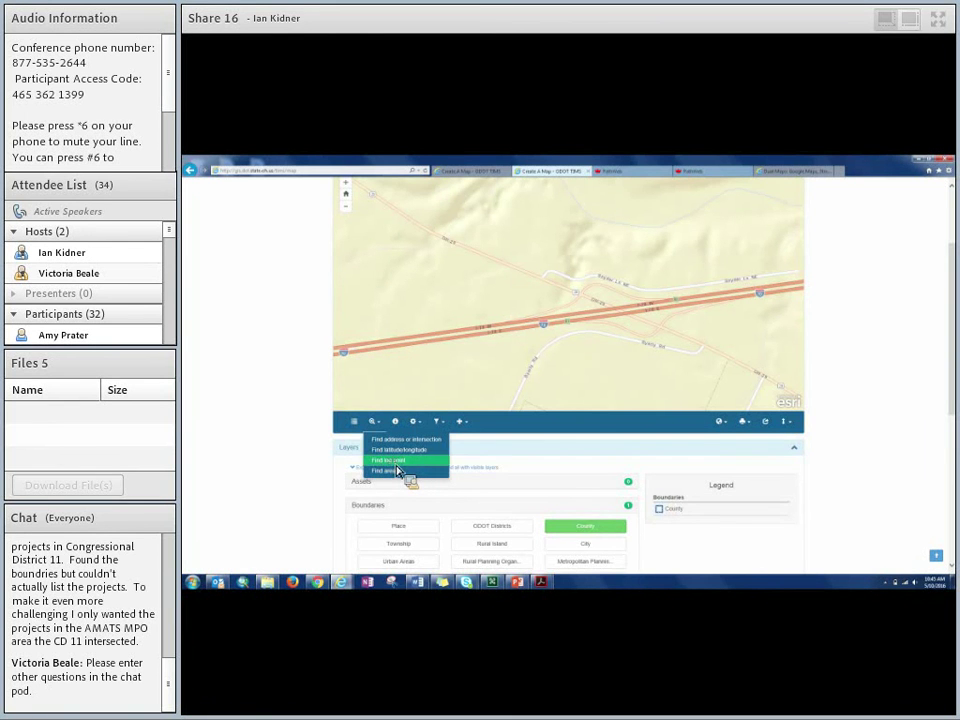
# - Use Find log point to identify the nearest log point for a spot on I-70 west of the interchange
pyautogui.click(397, 466)
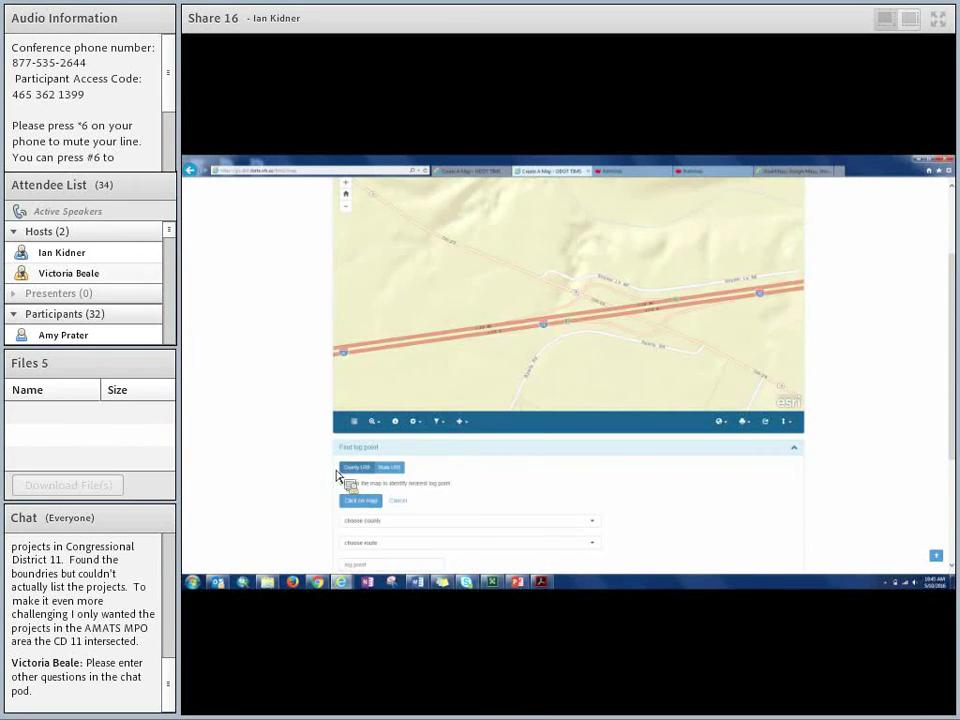
pyautogui.scroll(-2, 320, 478)
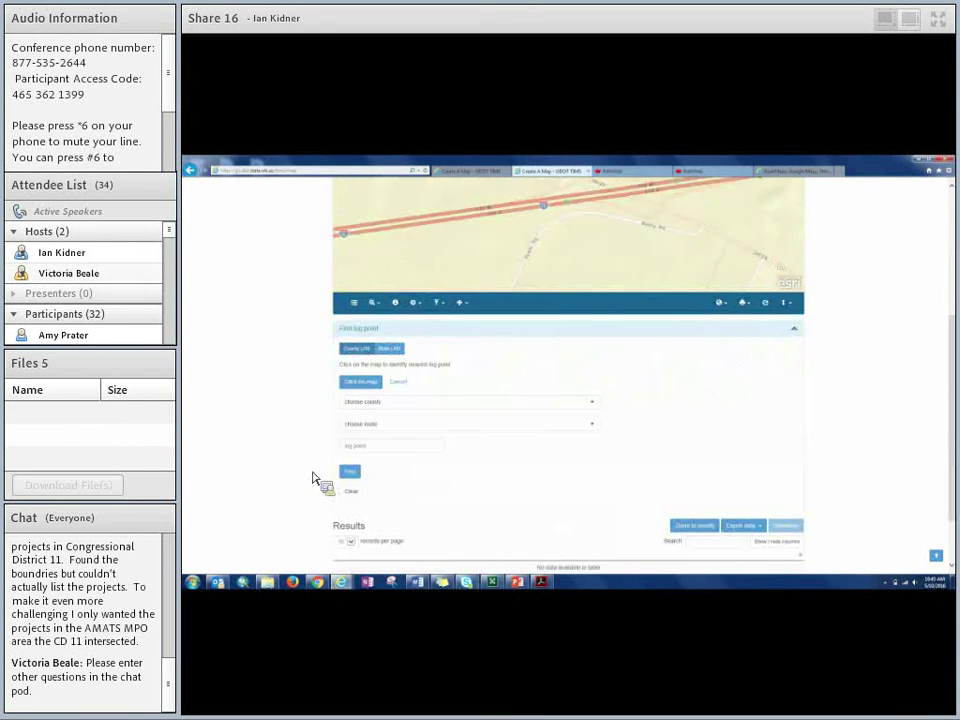
pyautogui.click(352, 383)
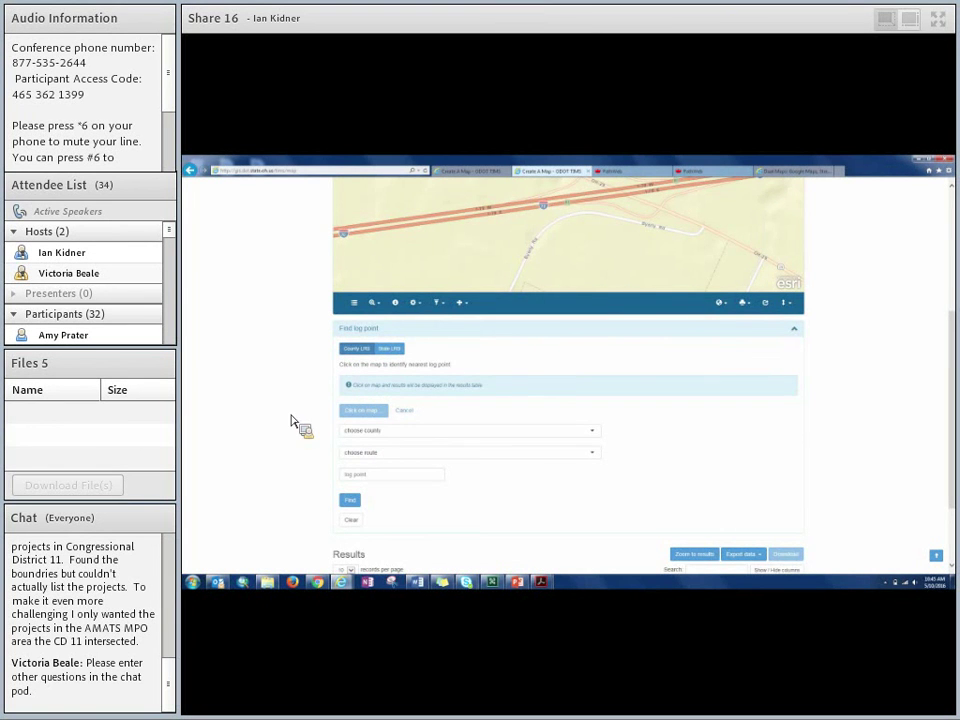
pyautogui.scroll(2, 305, 415)
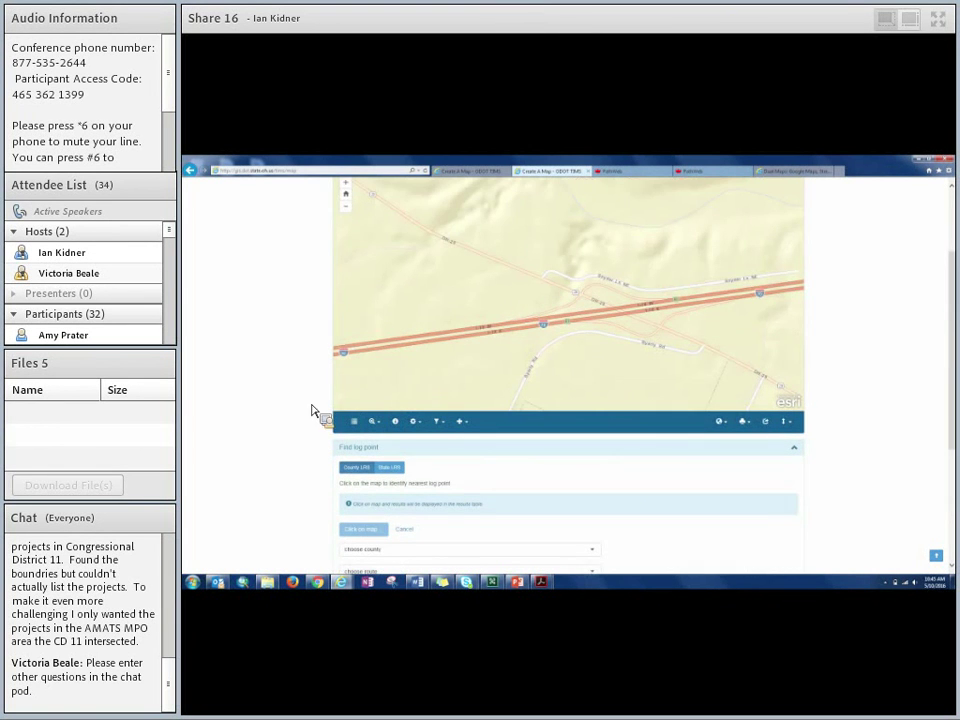
pyautogui.click(463, 355)
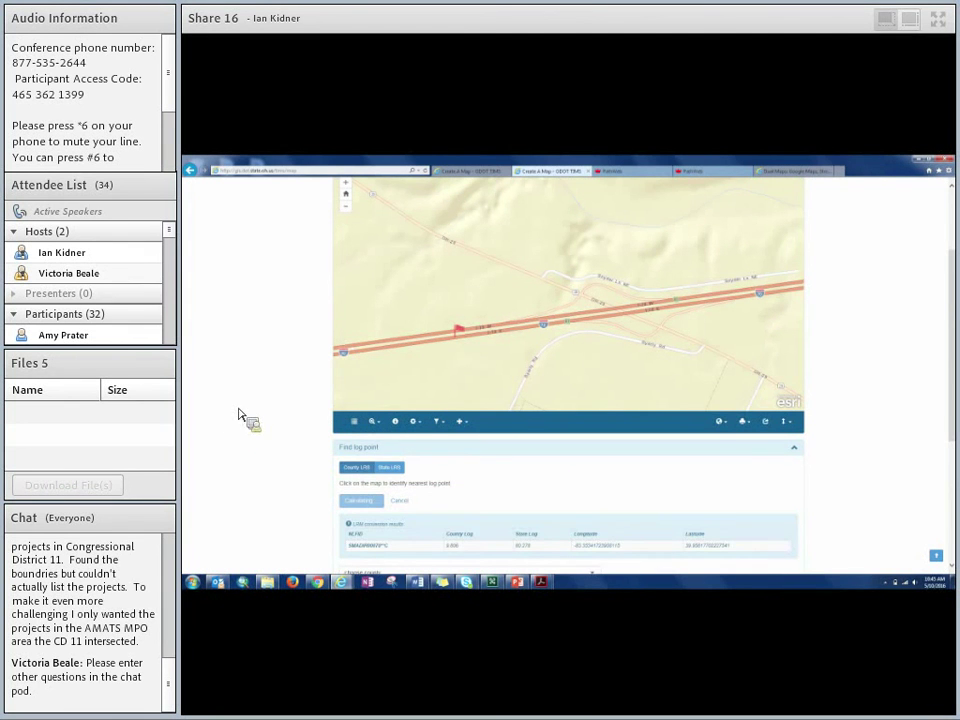
# - Highlight the NLFID in the LRM conversion results and cancel picking log points on the map
pyautogui.scroll(-2, 268, 428)
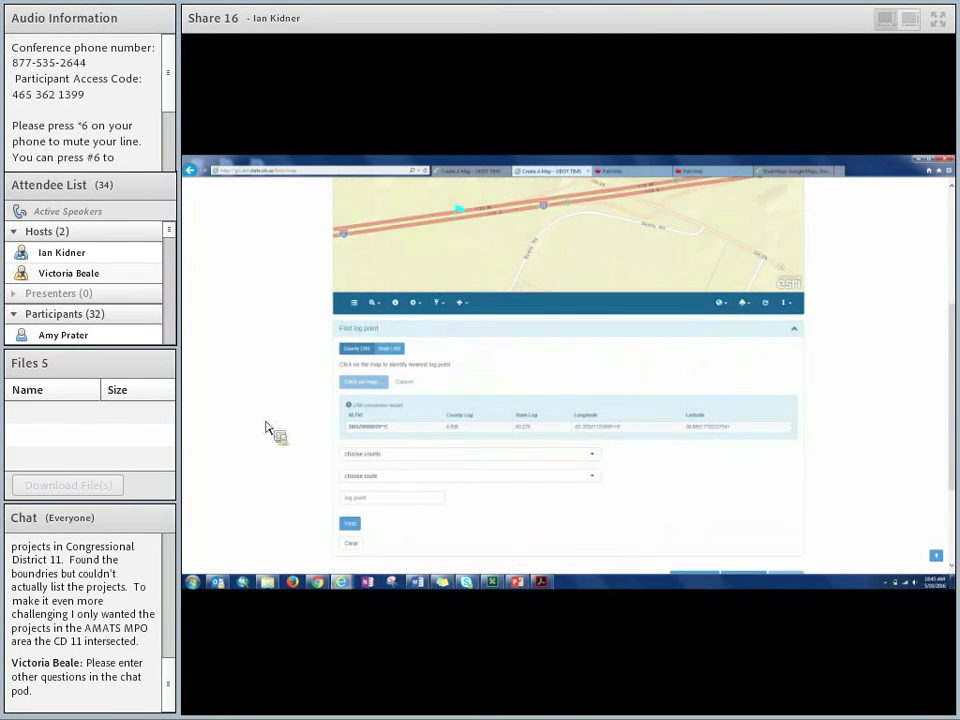
pyautogui.doubleClick(374, 434)
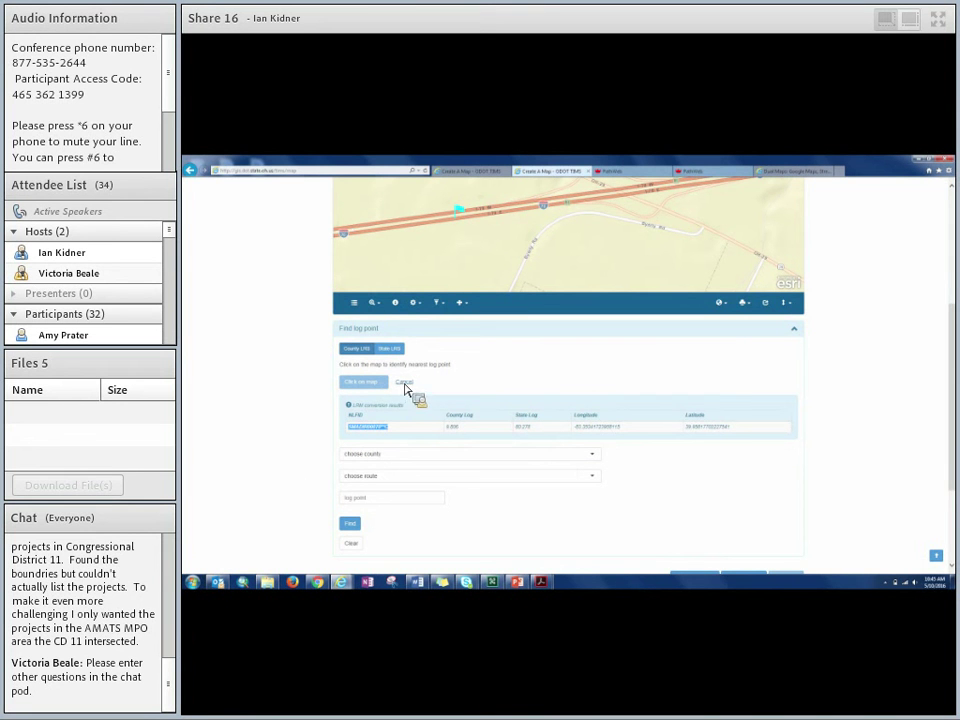
pyautogui.scroll(1, 300, 306)
pyautogui.scroll(-1, 289, 311)
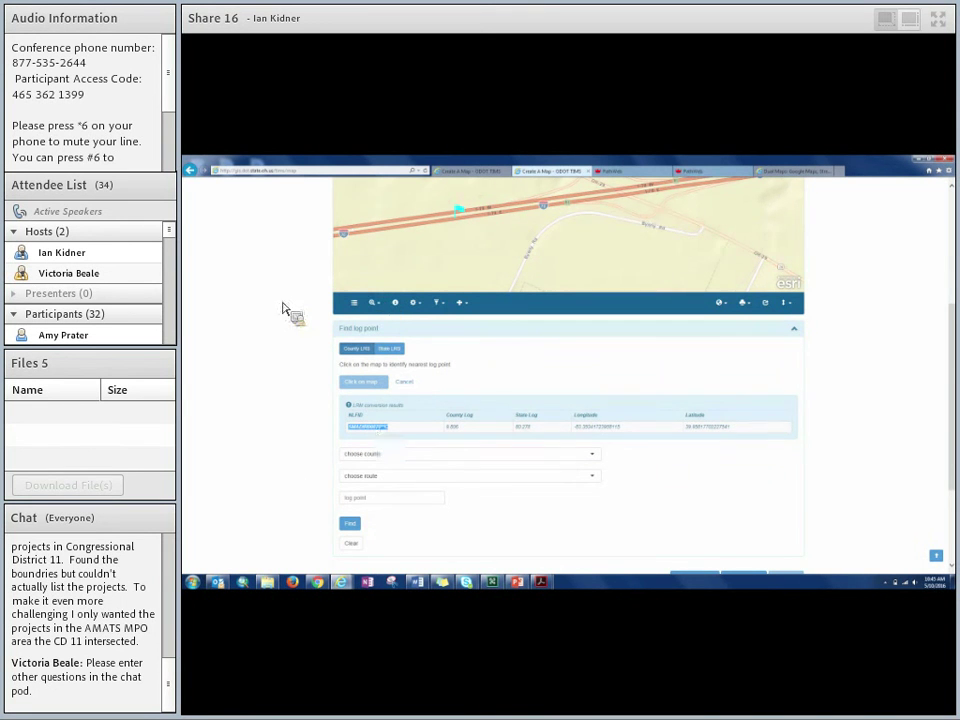
pyautogui.click(406, 384)
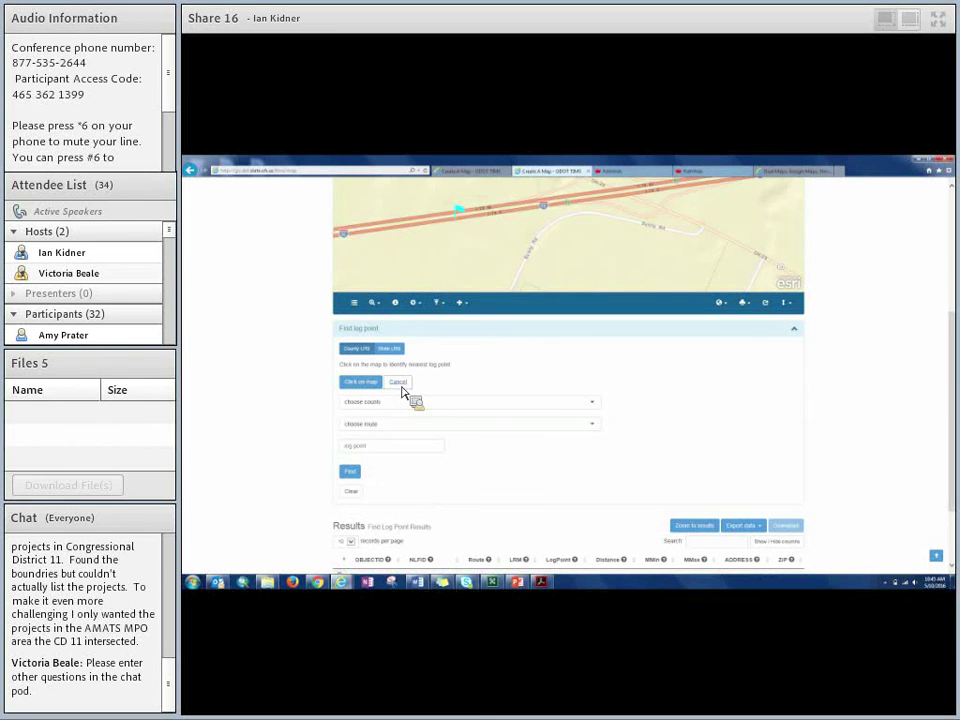
# - Set the county for the log point search to FRANKLIN
pyautogui.click(594, 404)
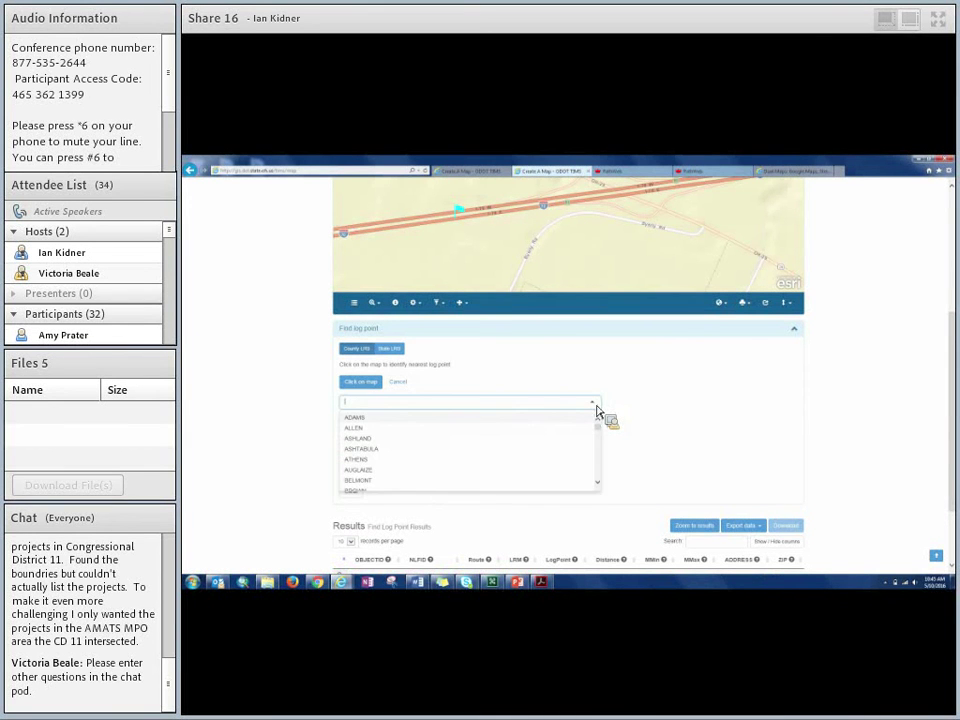
pyautogui.write('fr')
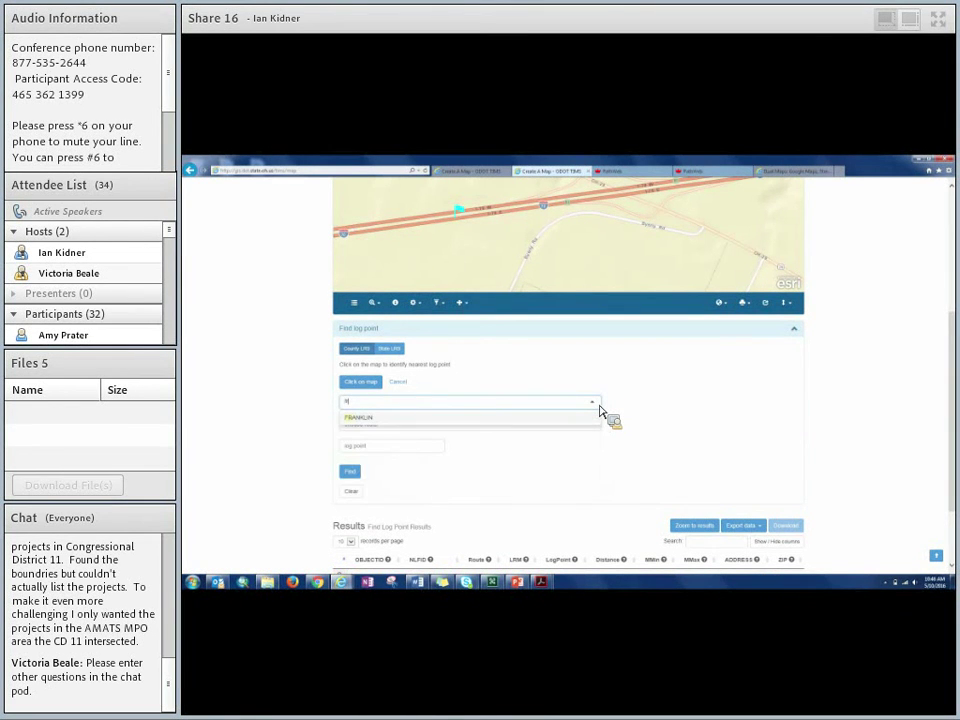
pyautogui.click(568, 420)
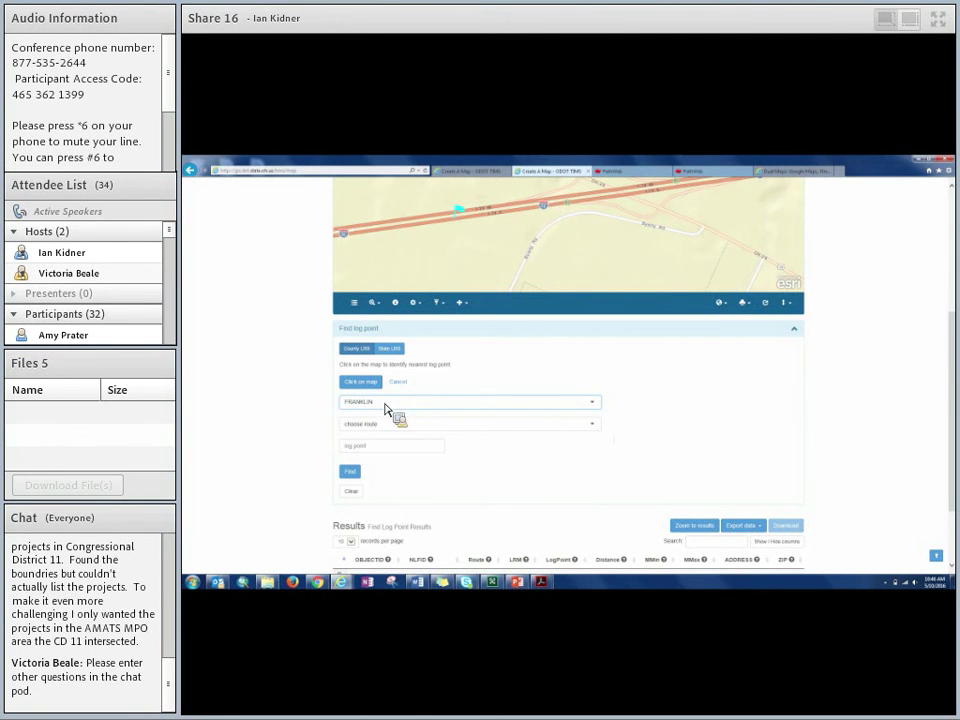
# - Set the route for the FRANKLIN county log point search to IR 70
pyautogui.click(595, 427)
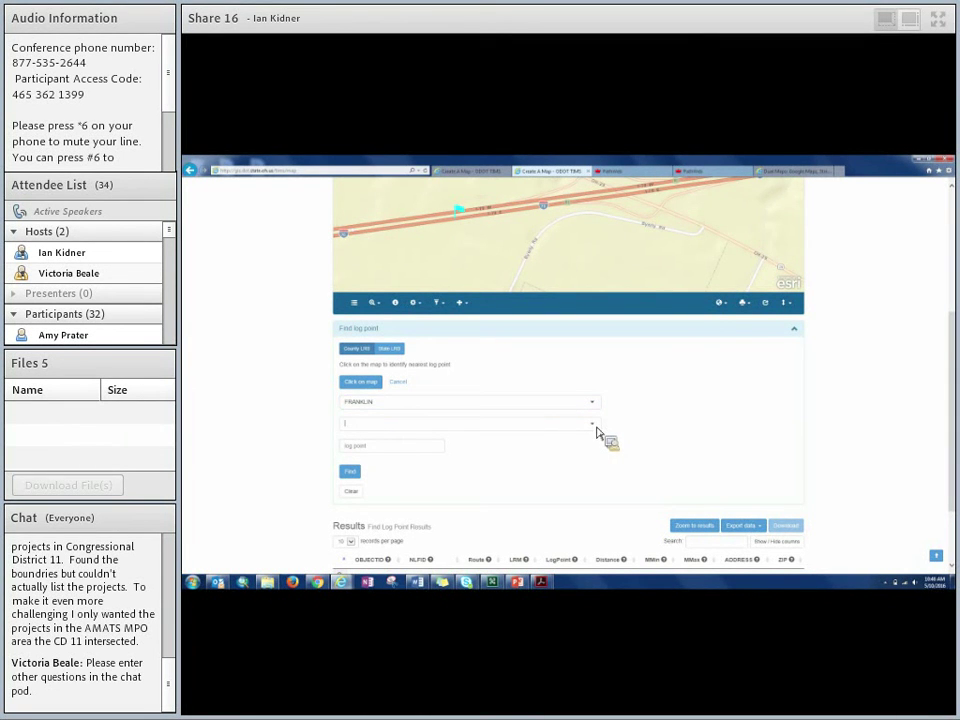
pyautogui.click(594, 425)
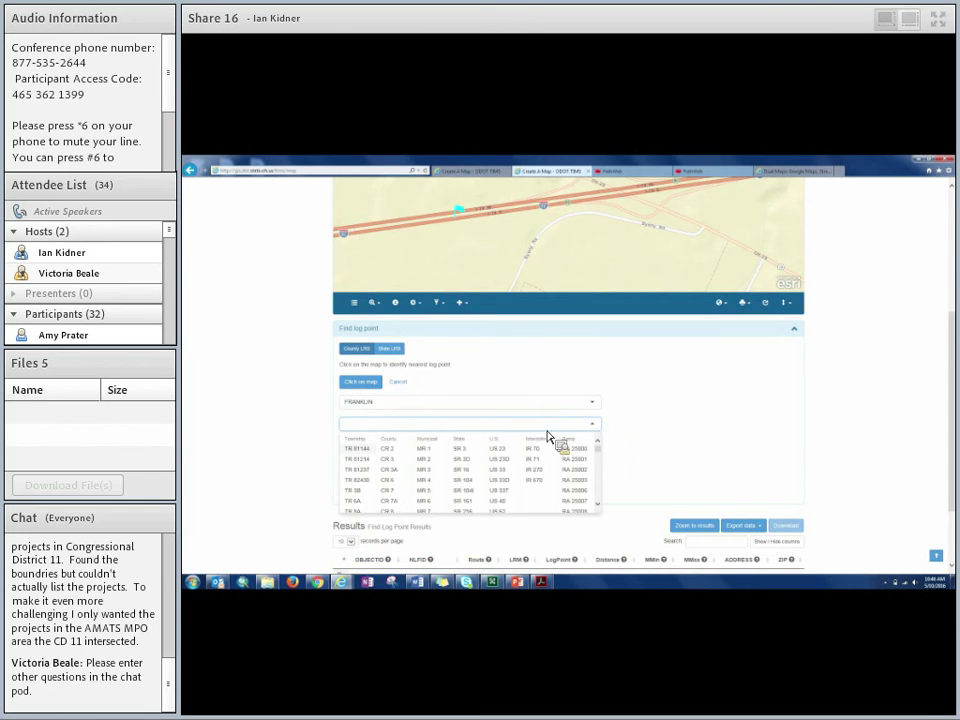
pyautogui.press('Escape')
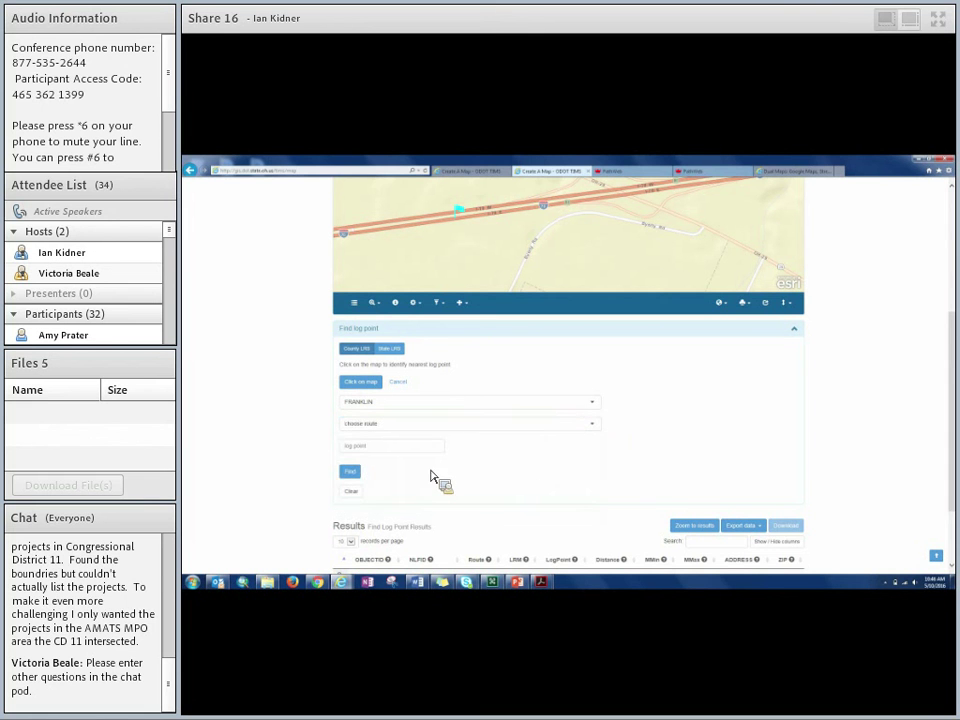
pyautogui.click(595, 428)
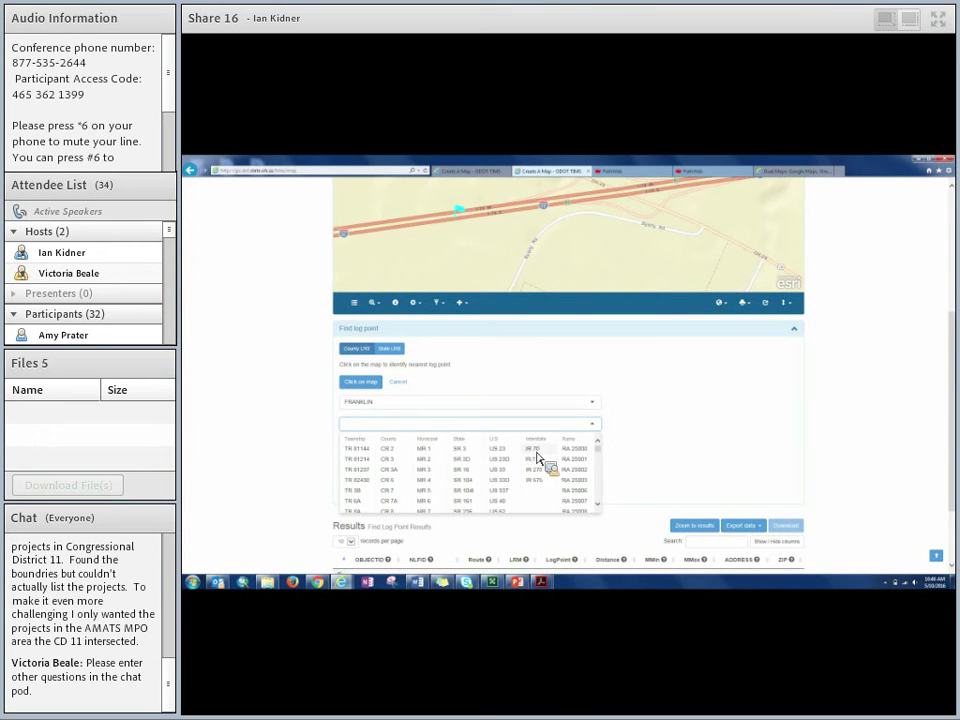
pyautogui.click(537, 452)
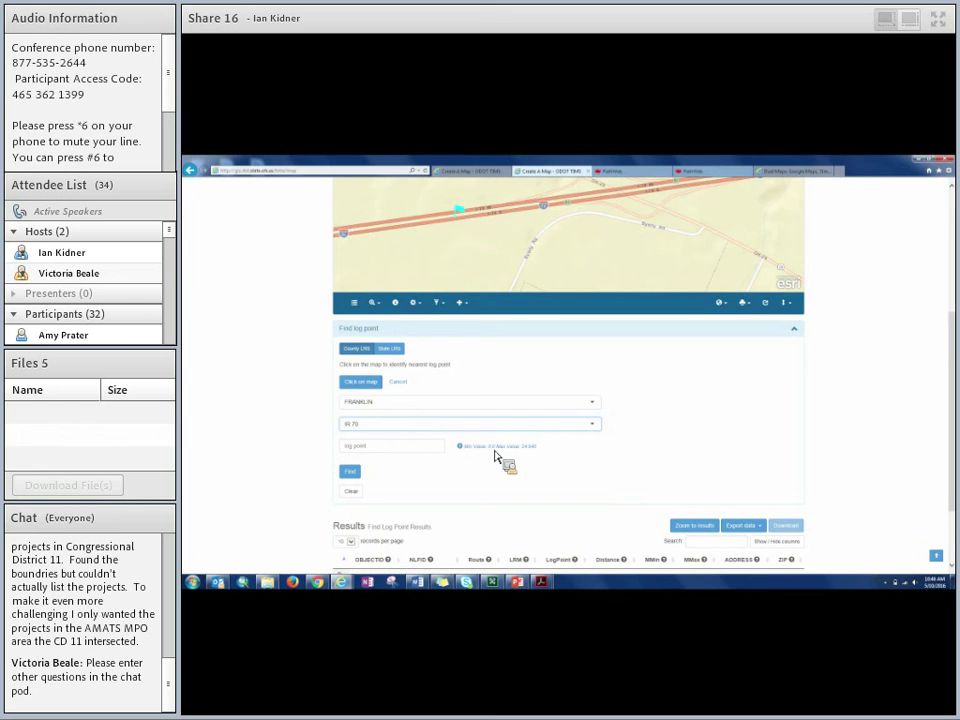
# - Find log point 3 on the chosen route, view it on the map, and cancel picking points on the map
pyautogui.click(388, 450)
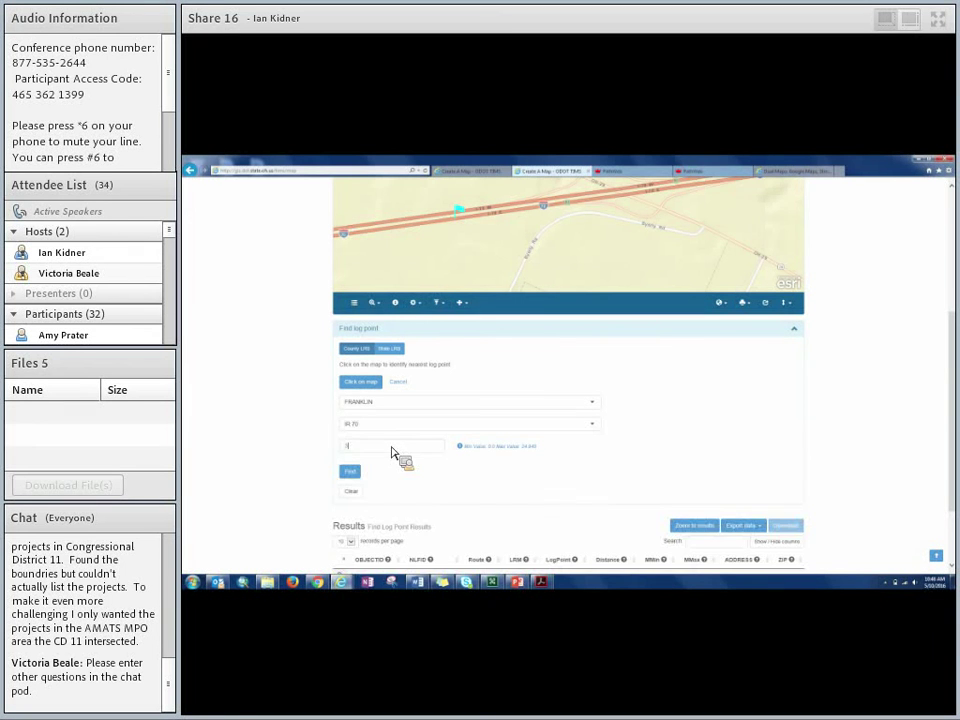
pyautogui.write('3')
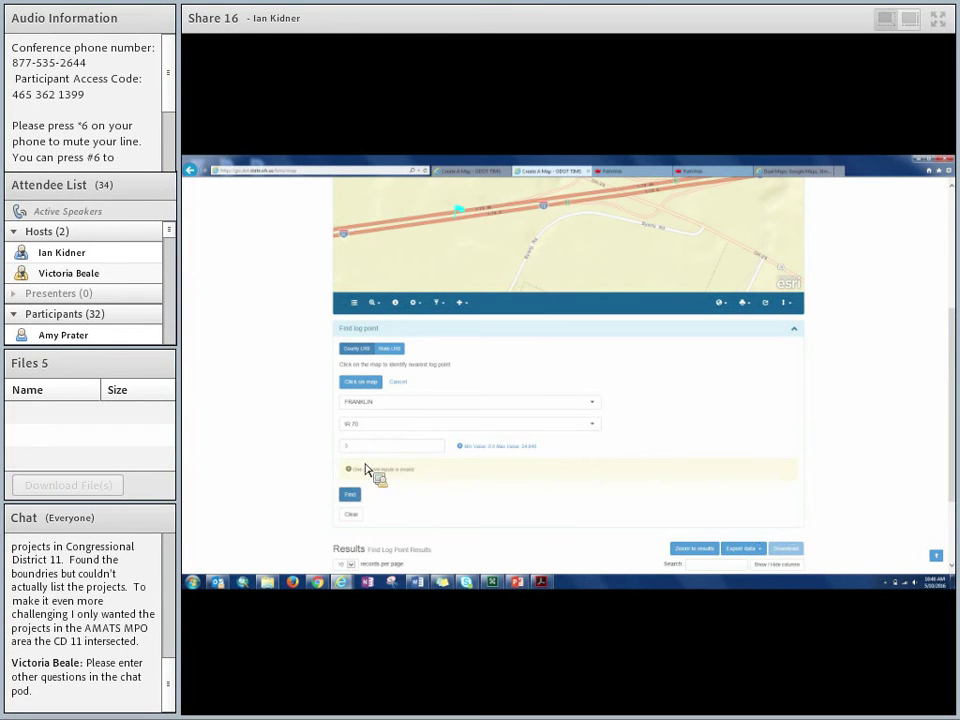
pyautogui.click(381, 448)
pyautogui.press('BackSpace')
pyautogui.click(351, 494)
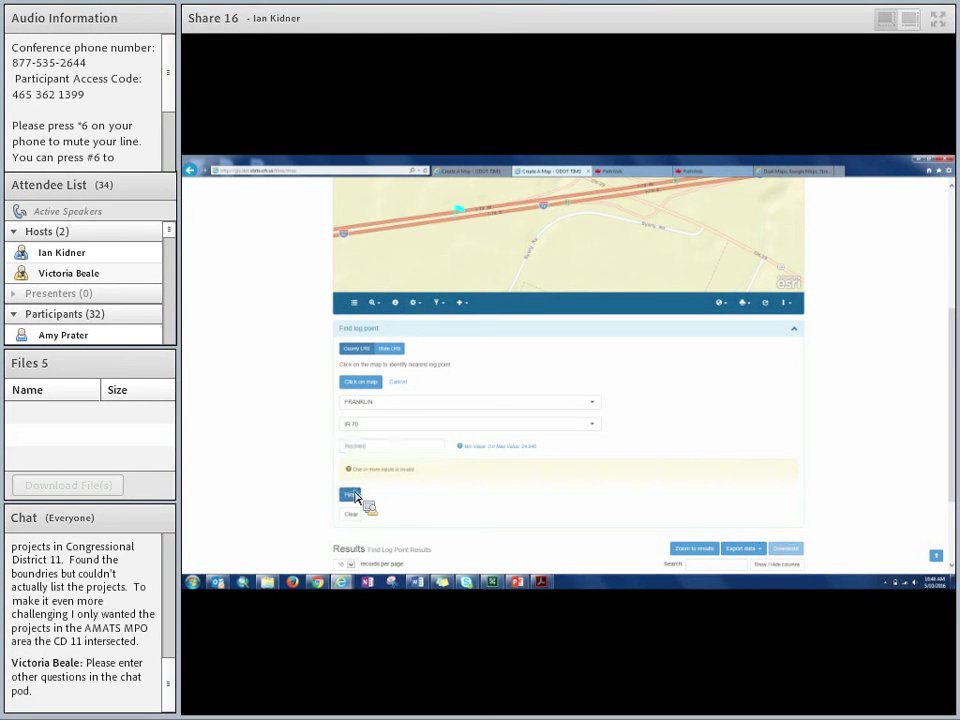
pyautogui.click(381, 450)
pyautogui.write('3')
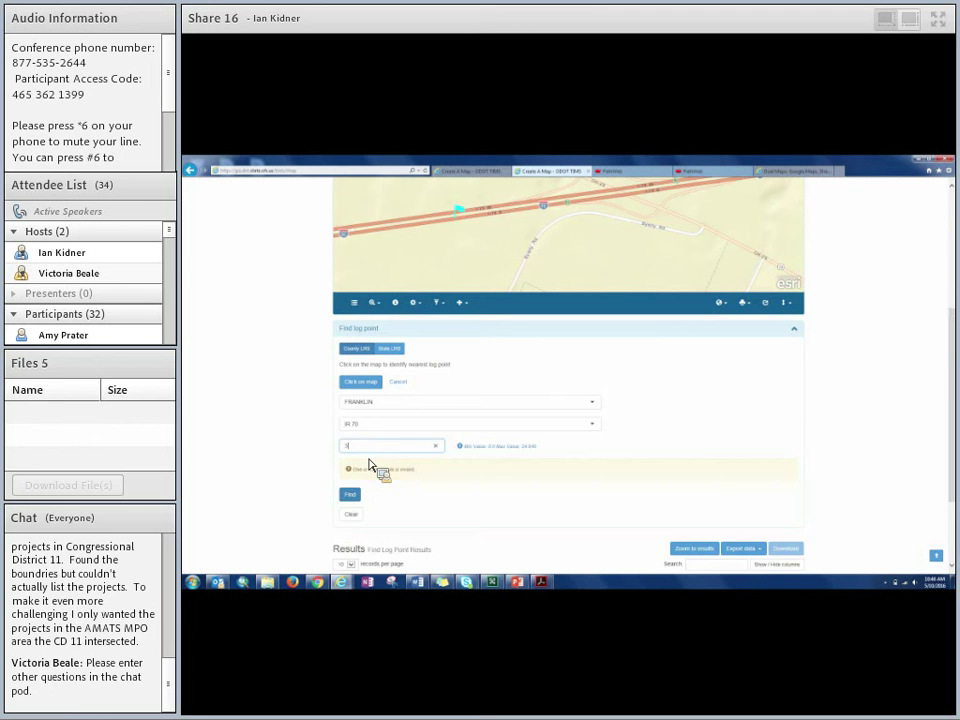
pyautogui.click(351, 497)
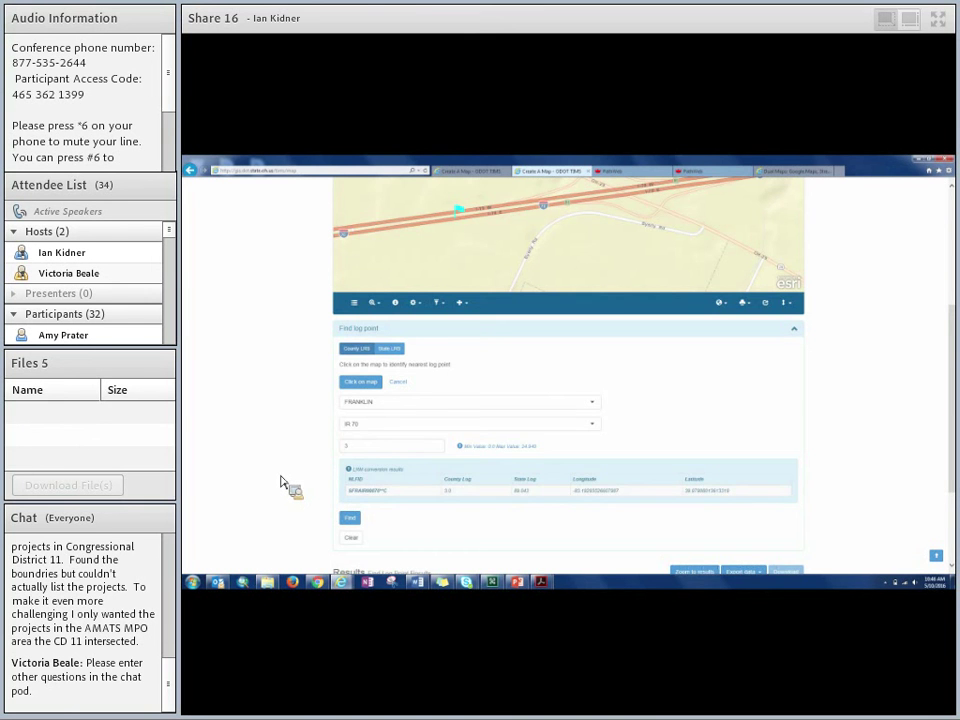
pyautogui.scroll(3, 285, 484)
pyautogui.scroll(2, 284, 477)
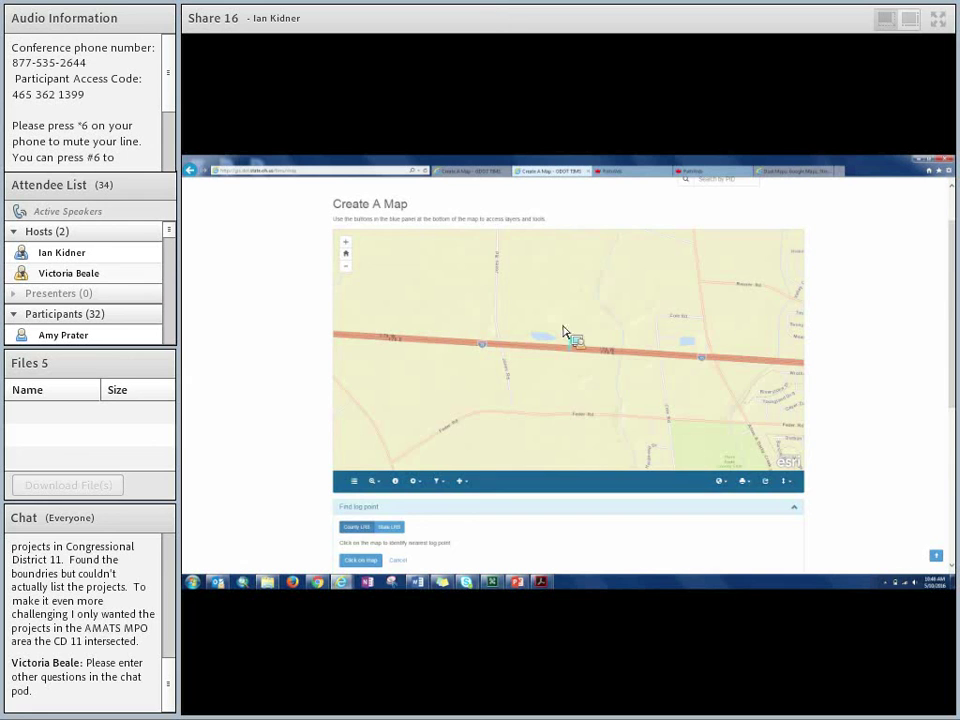
pyautogui.scroll(-3, 310, 463)
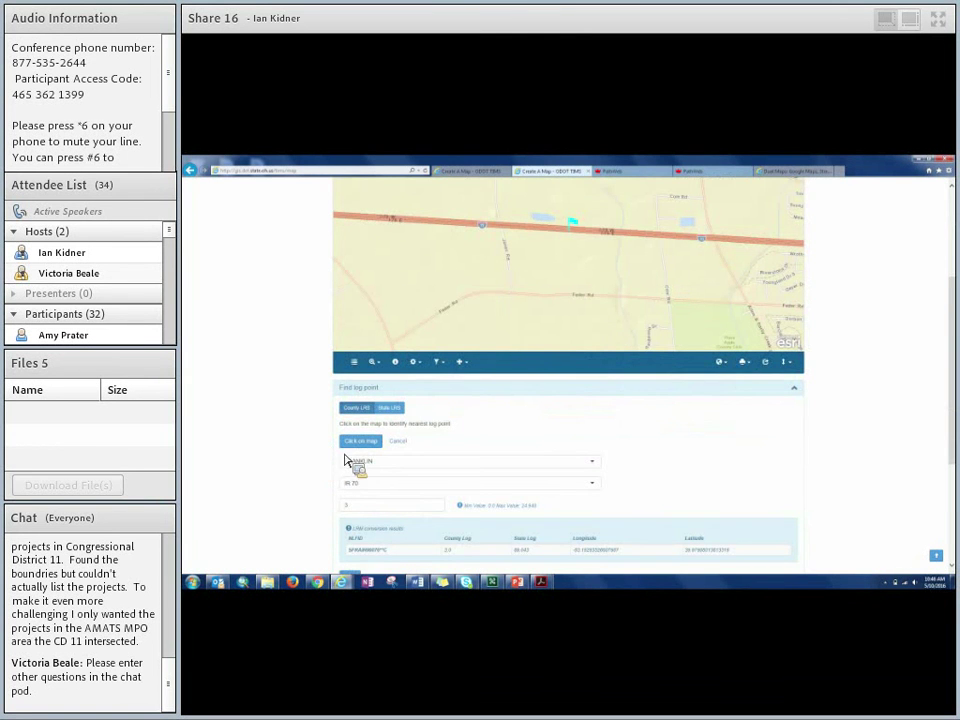
pyautogui.click(397, 441)
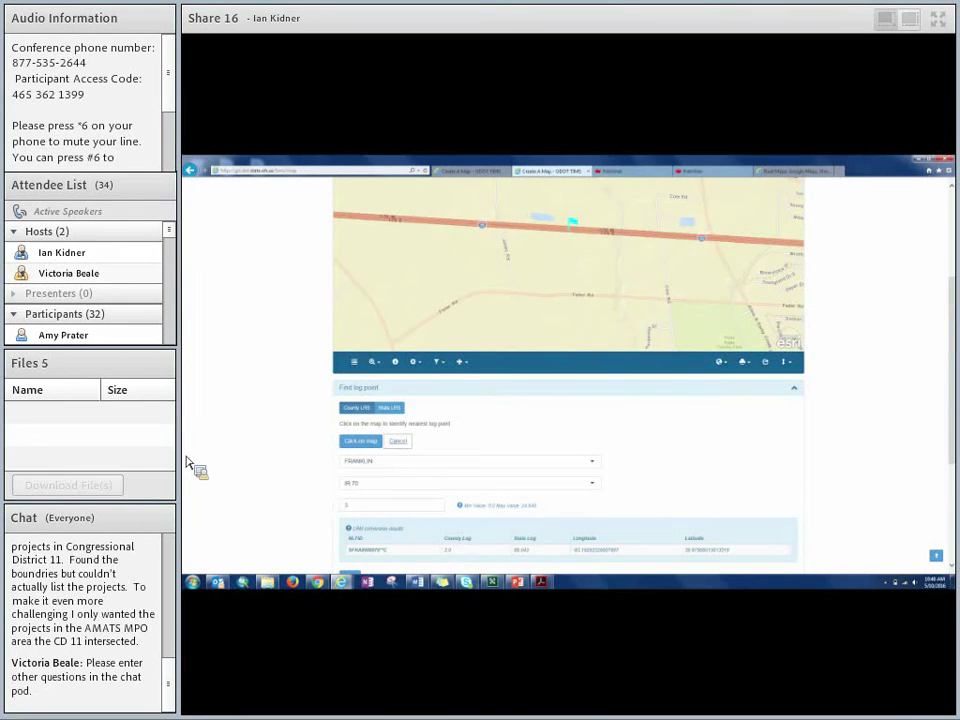
# - Use Find latitude/longitude to identify the coordinates of a spot on Feder Rd and highlight the resulting Lat/Long text
pyautogui.scroll(2, 236, 386)
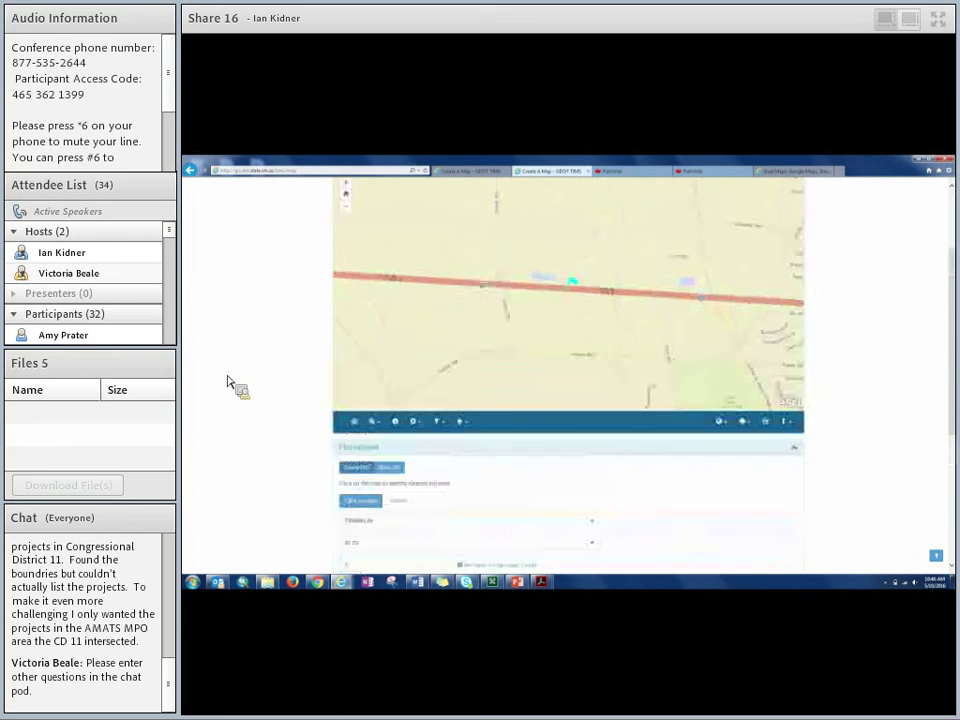
pyautogui.click(372, 421)
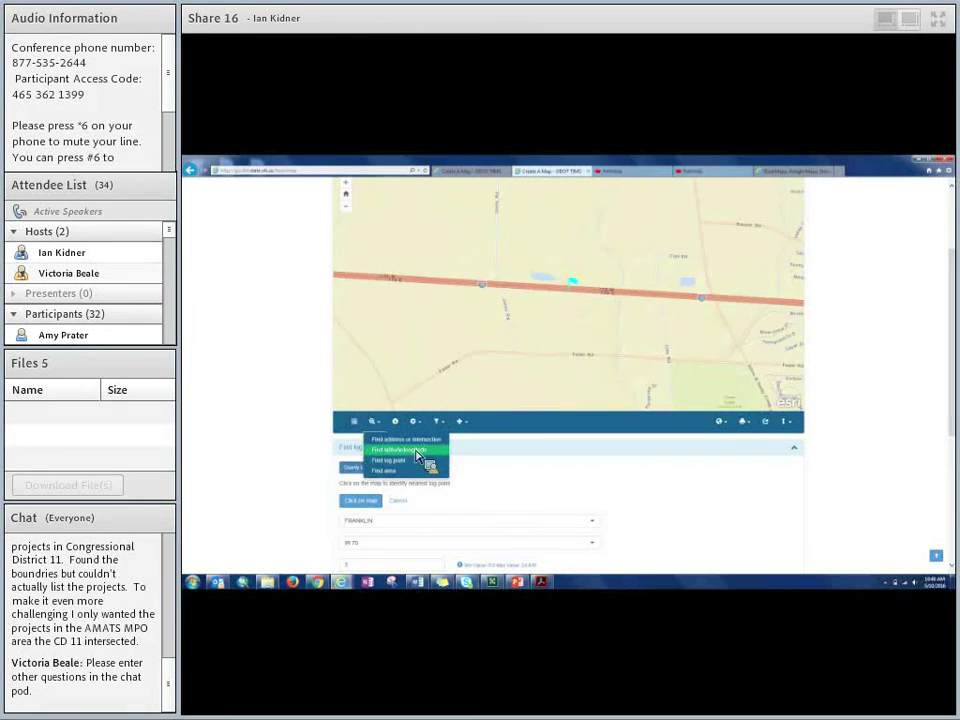
pyautogui.click(405, 452)
pyautogui.click(362, 484)
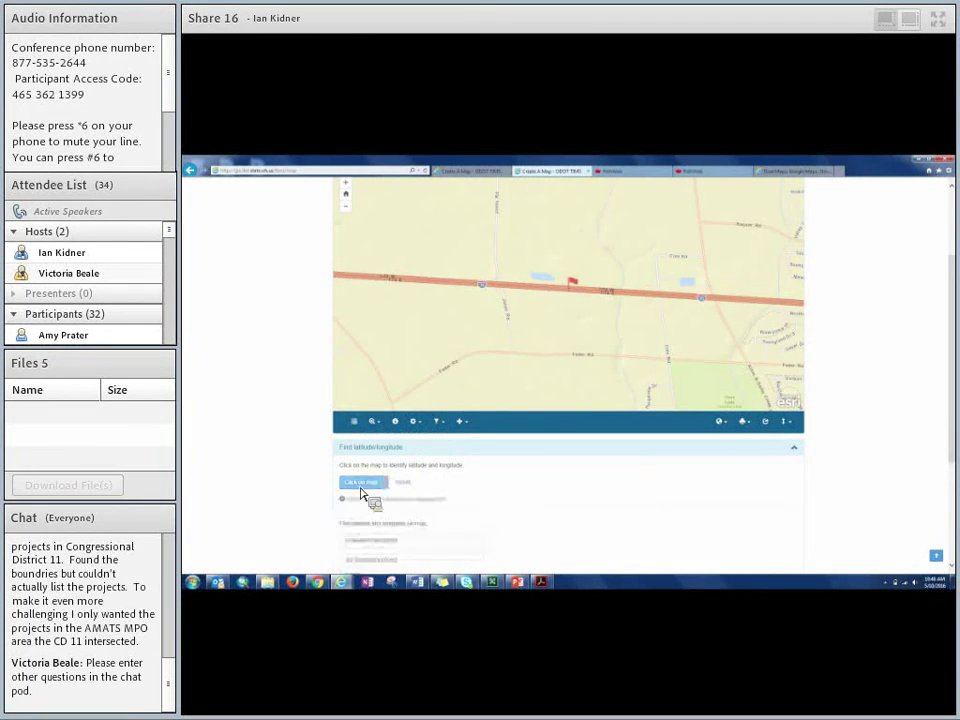
pyautogui.click(512, 353)
pyautogui.scroll(-2, 372, 475)
pyautogui.moveTo(478, 381); pyautogui.dragTo(350, 385)
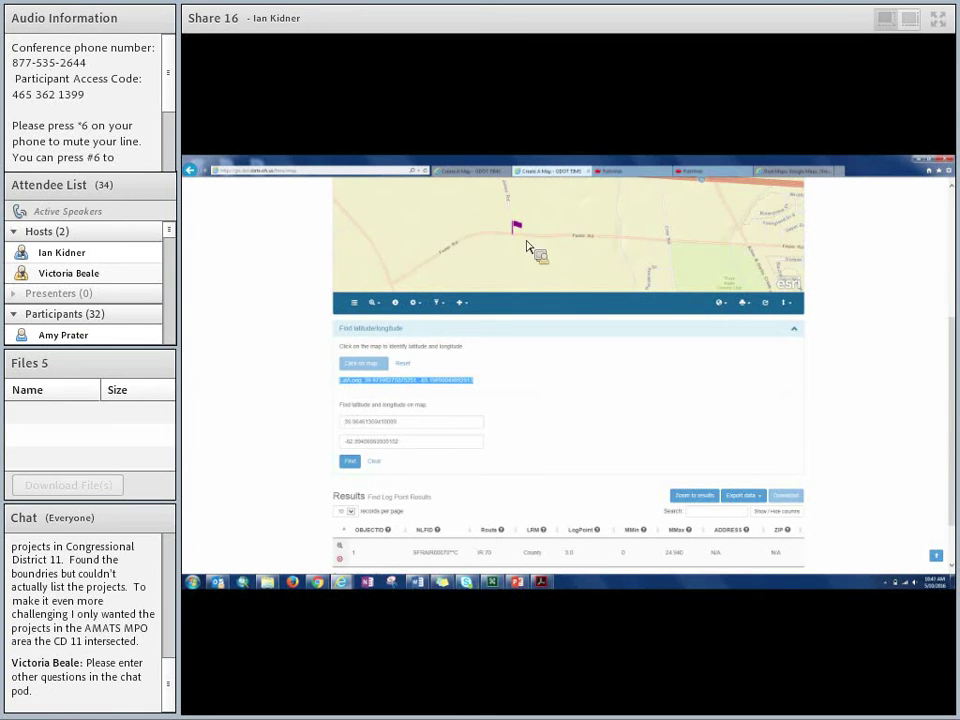
# - Identify the latitude and longitude of several more spots along and around Feder Rd, and reset the coordinate picking
pyautogui.click(588, 240)
pyautogui.click(662, 243)
pyautogui.click(709, 242)
pyautogui.click(621, 253)
pyautogui.click(438, 262)
pyautogui.click(381, 240)
pyautogui.click(353, 242)
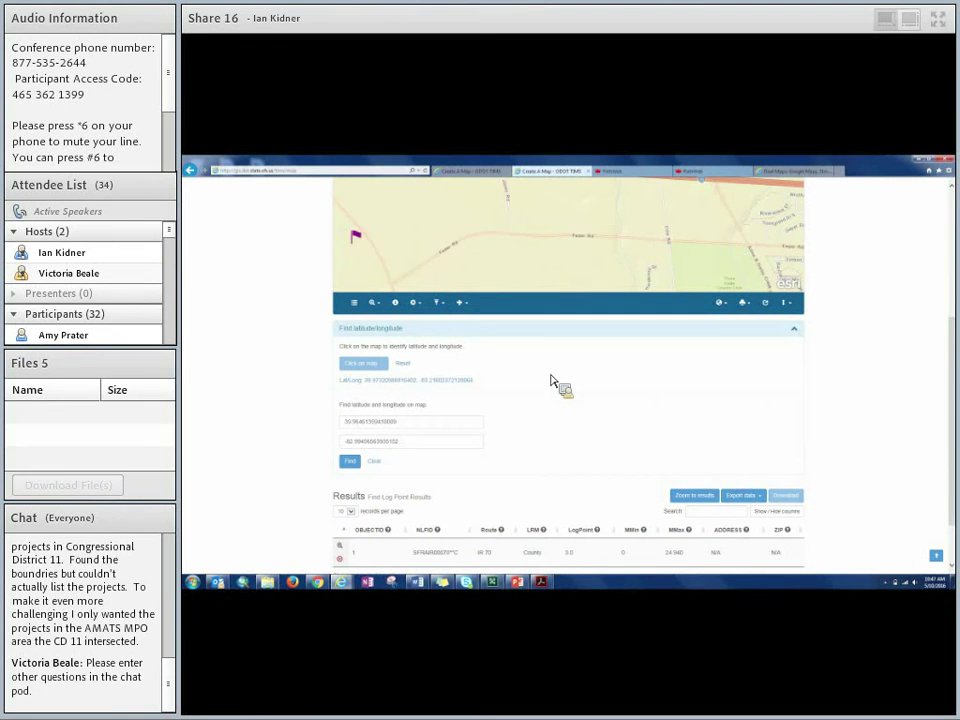
pyautogui.click(402, 363)
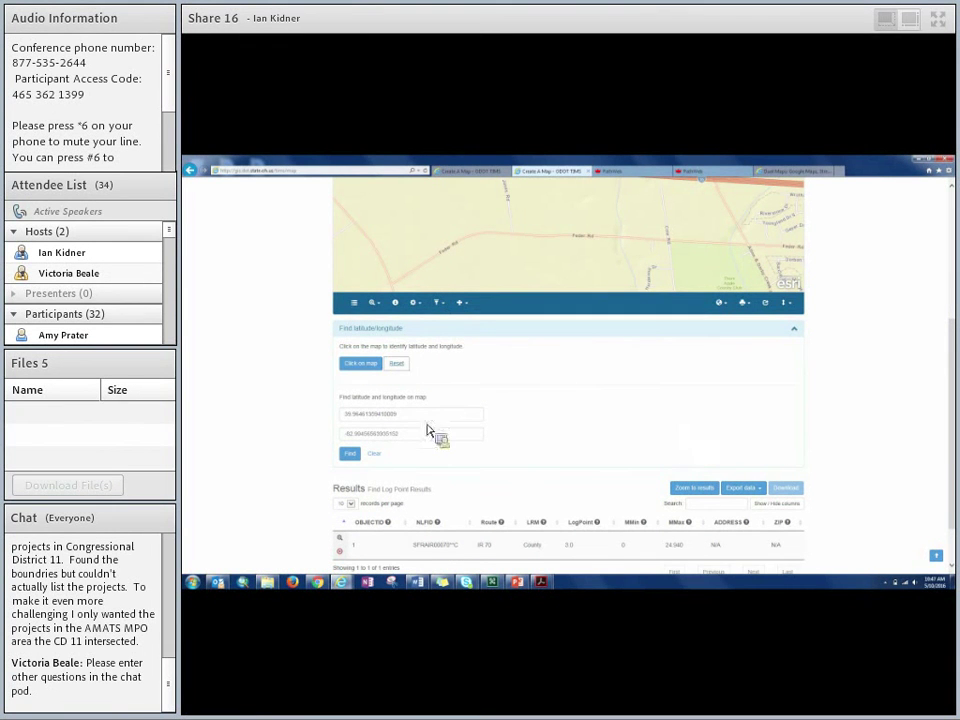
# - Find the prefilled latitude and longitude on the map and view the flagged location in downtown Columbus
pyautogui.doubleClick(381, 414)
pyautogui.doubleClick(360, 434)
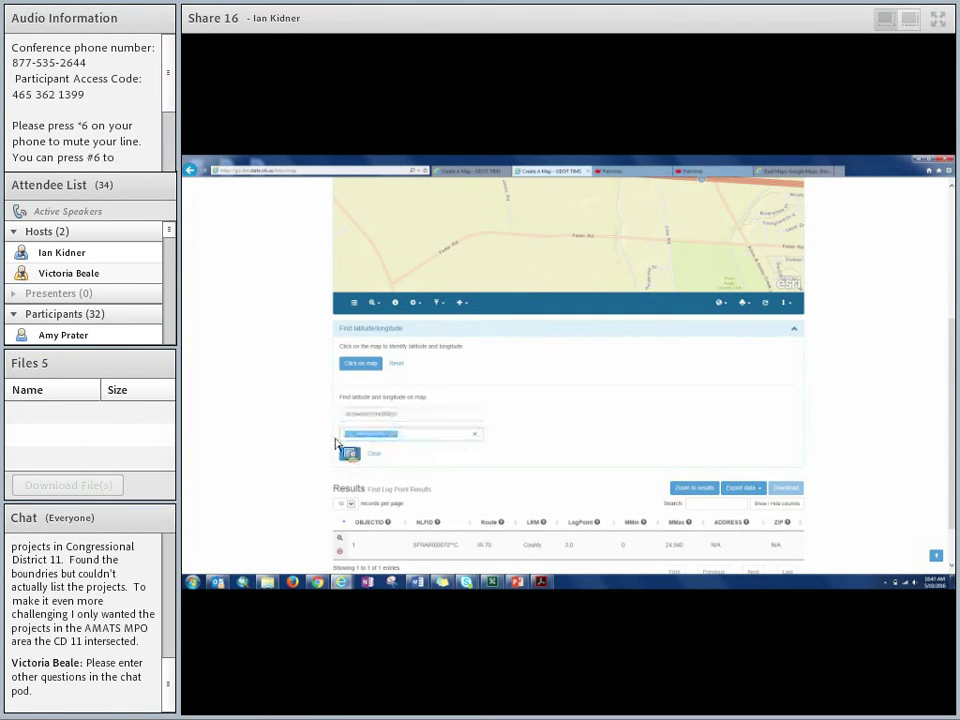
pyautogui.click(350, 453)
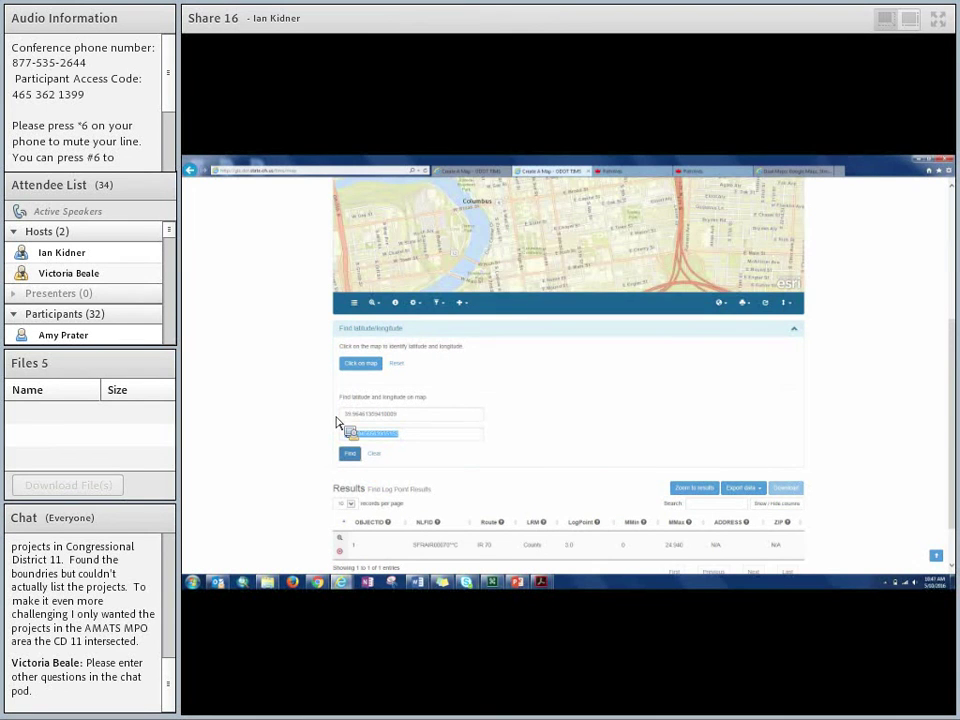
pyautogui.scroll(2, 300, 424)
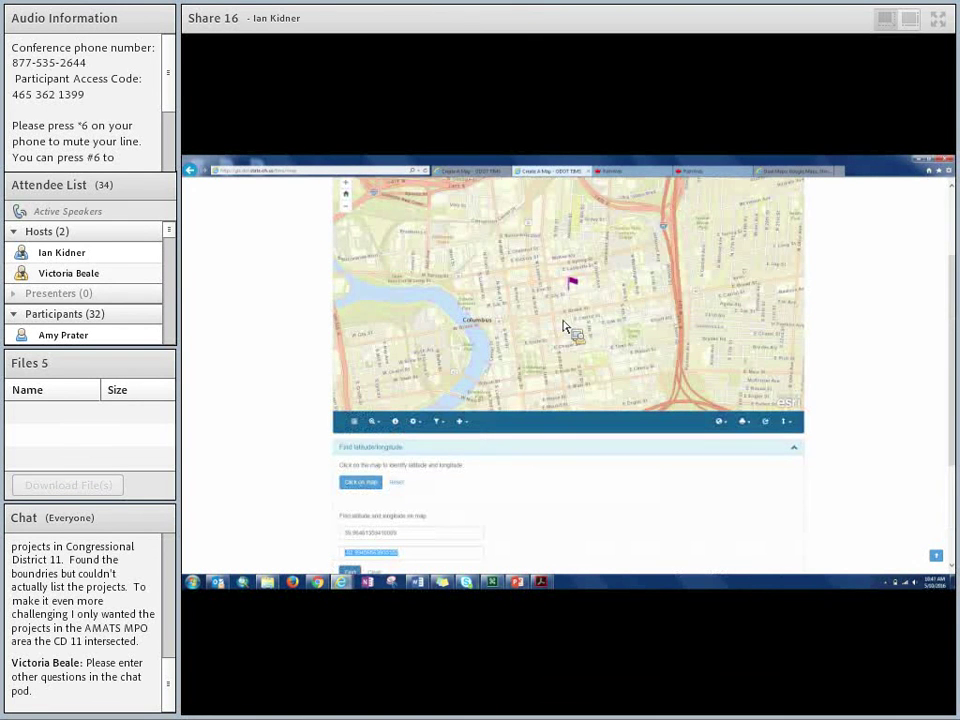
pyautogui.click(482, 377)
pyautogui.scroll(-3, 249, 500)
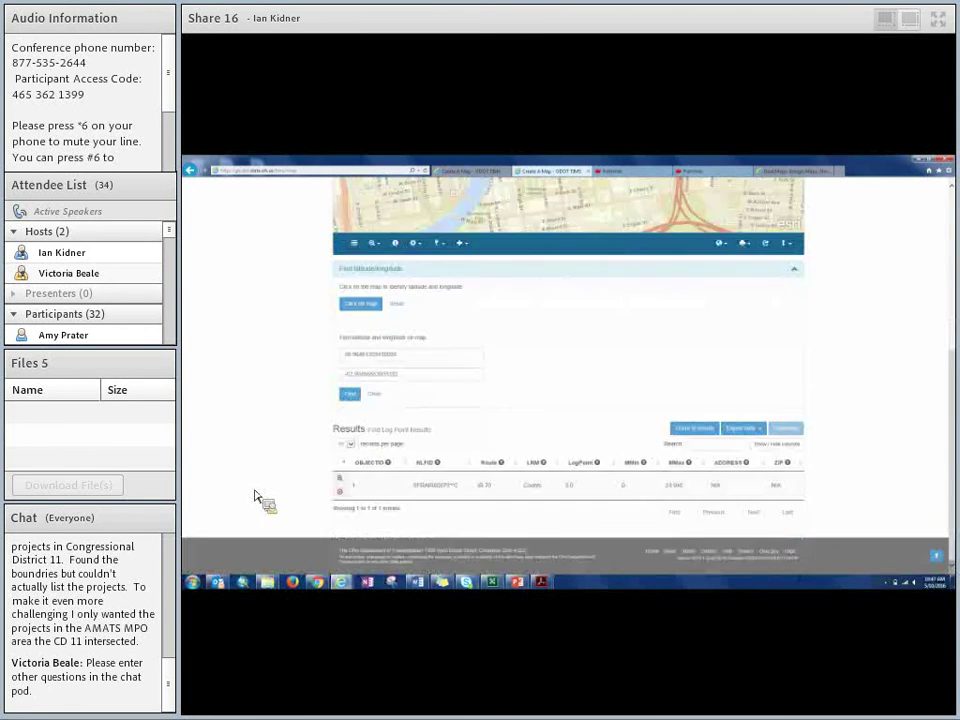
pyautogui.scroll(5, 255, 497)
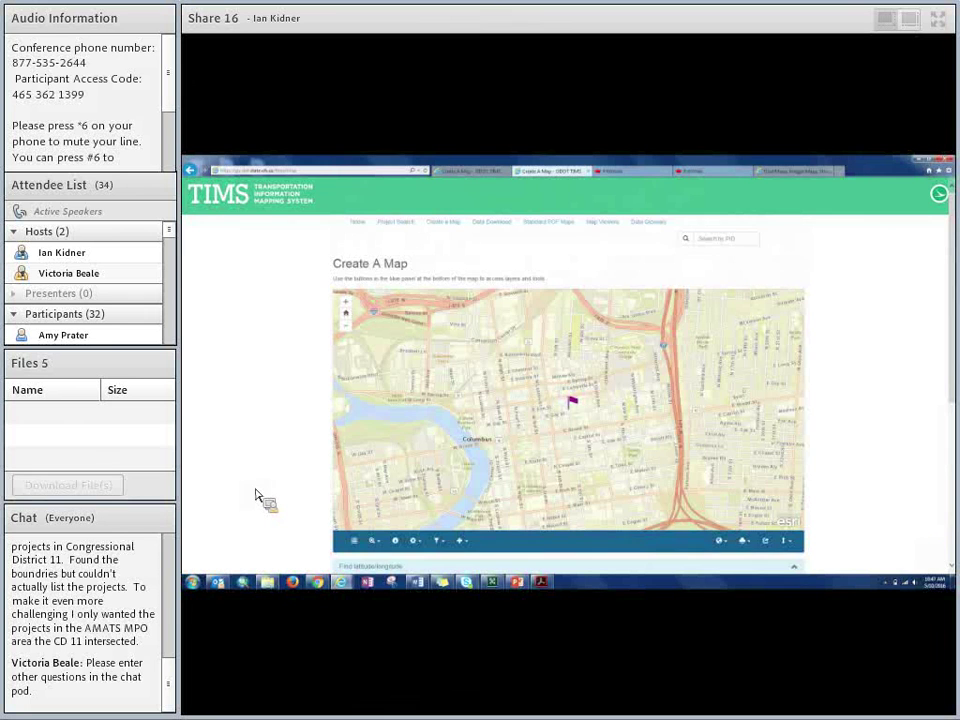
# - Open Find address or intersection and highlight the prefilled street address
pyautogui.scroll(-2, 255, 497)
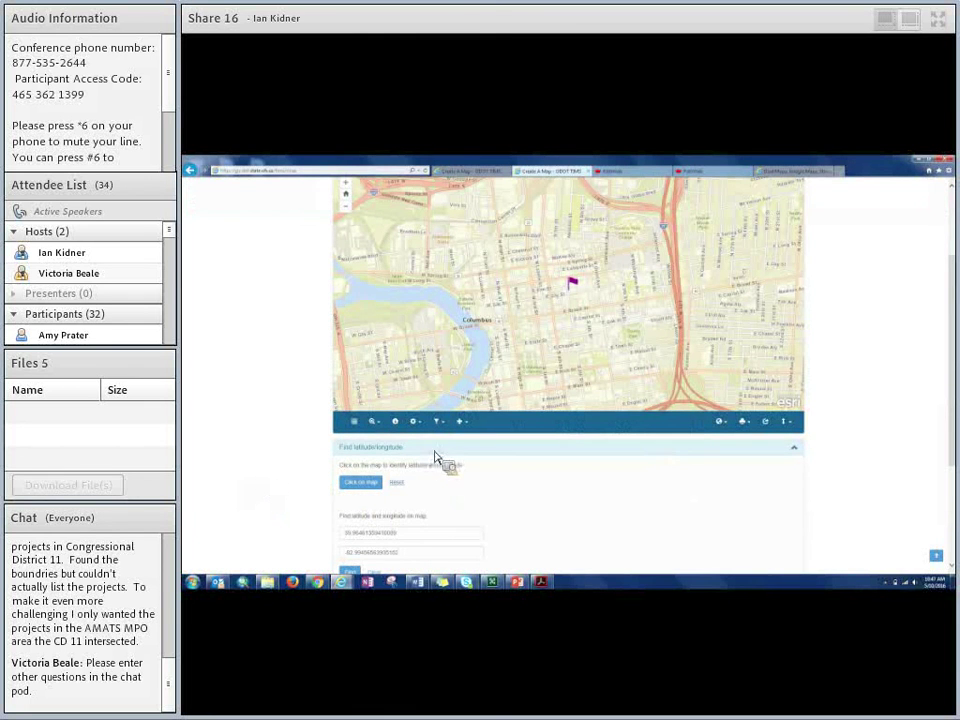
pyautogui.click(395, 423)
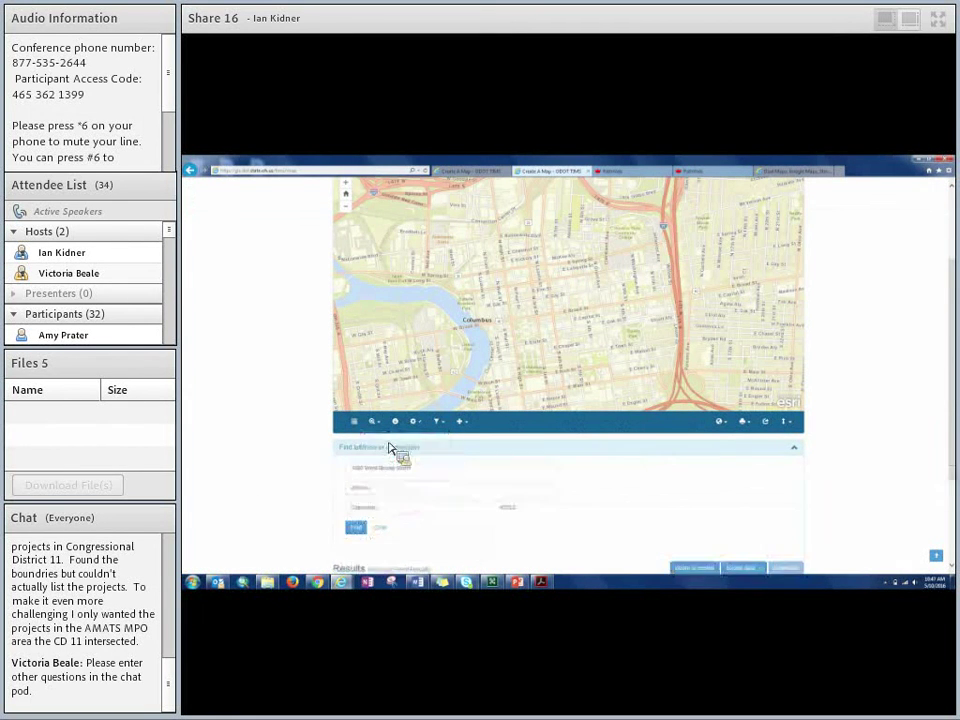
pyautogui.scroll(-2, 270, 458)
pyautogui.click(390, 336)
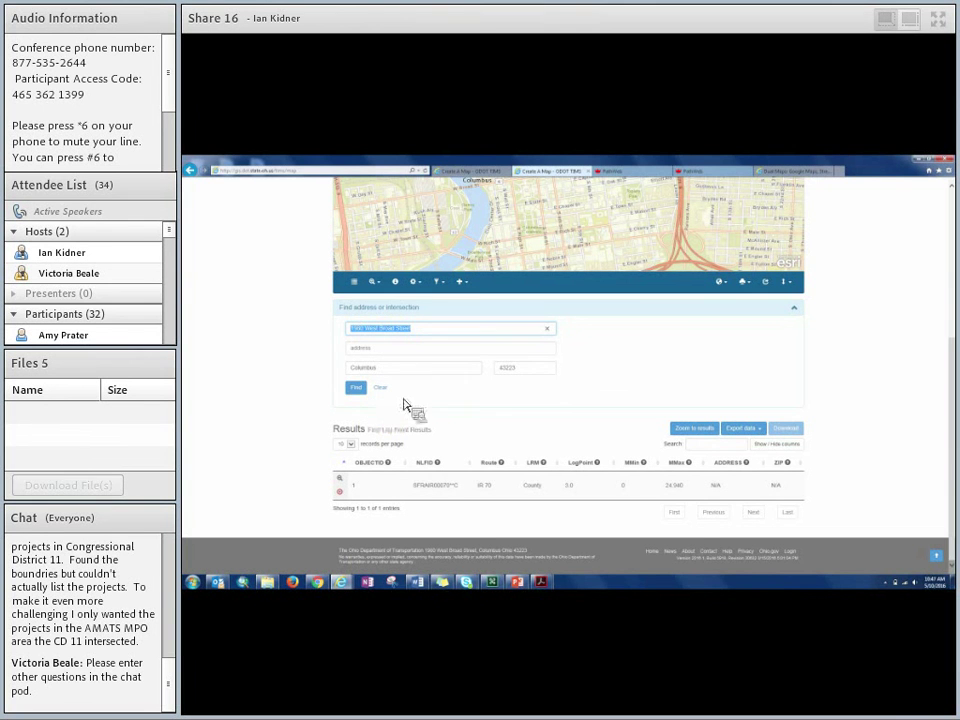
pyautogui.click(300, 358)
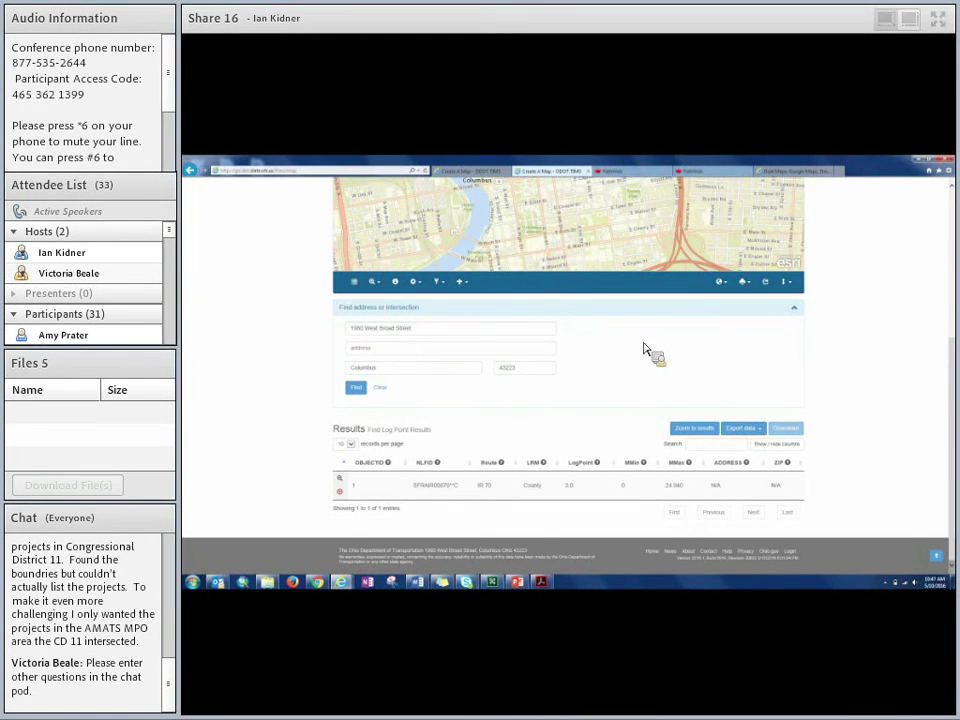
# - Open the tool for adding lat/long coordinates and upload the spreadsheet Lat_Long_CHP_Bridge.xlsx
pyautogui.scroll(3, 905, 385)
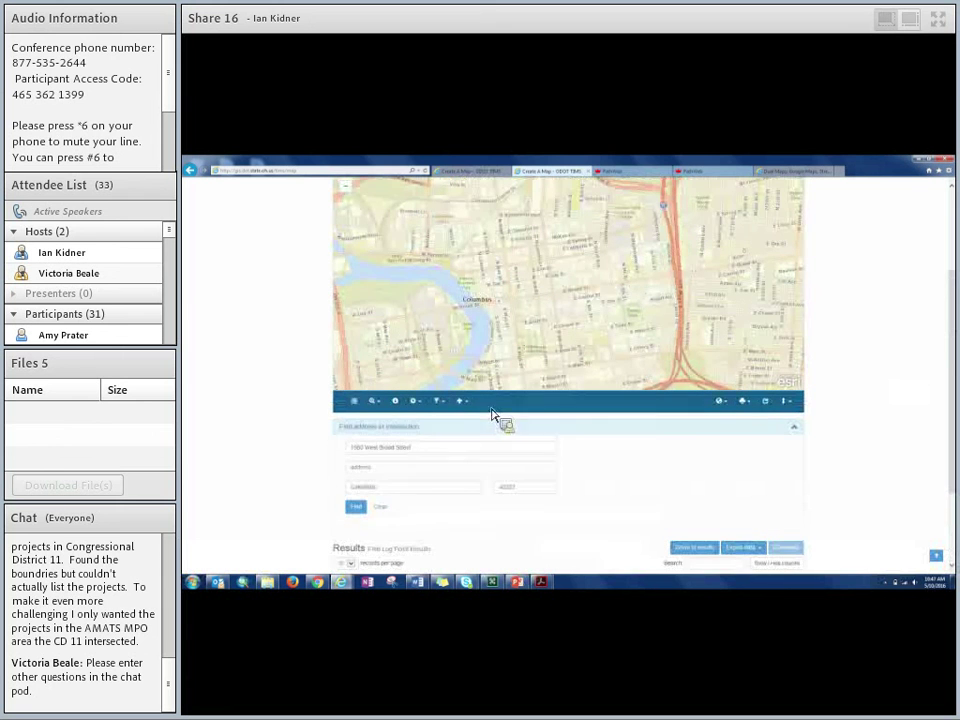
pyautogui.click(460, 401)
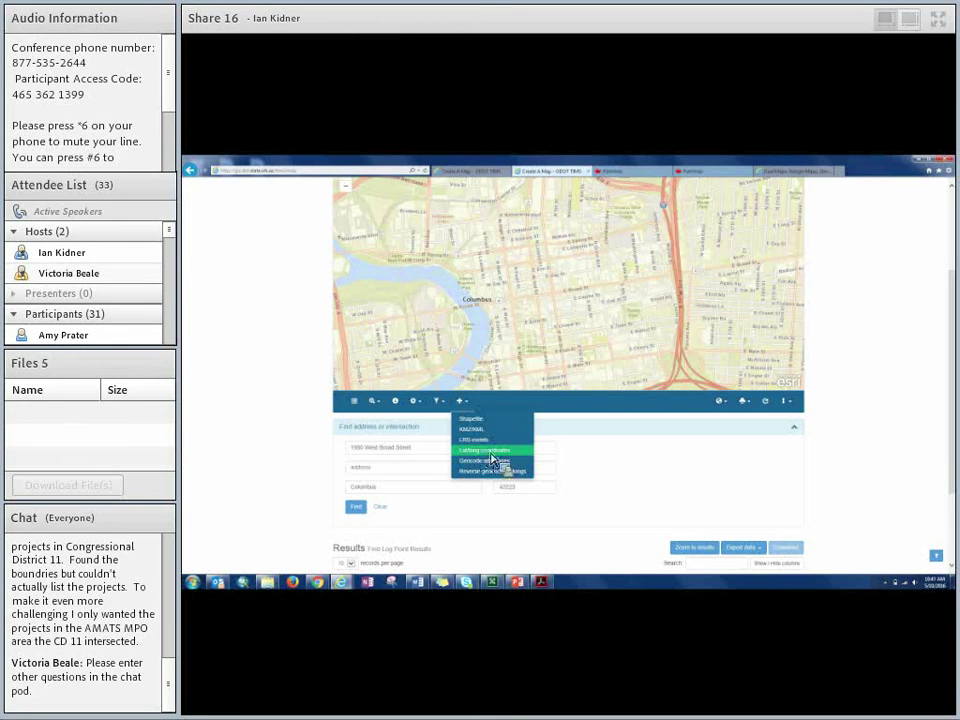
pyautogui.click(492, 452)
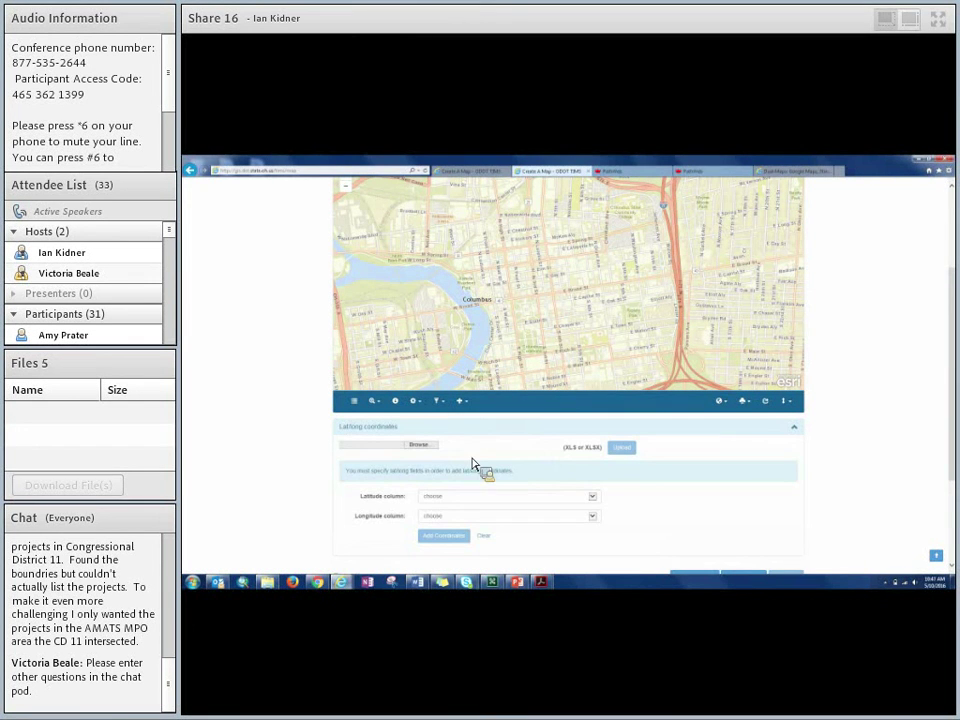
pyautogui.click(436, 452)
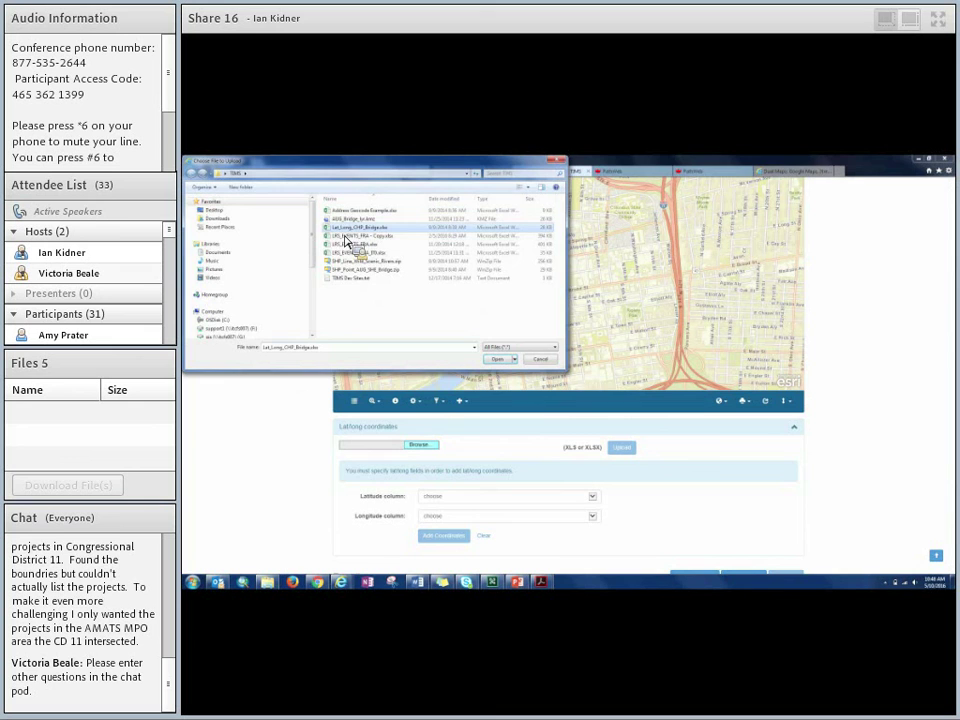
pyautogui.doubleClick(385, 272)
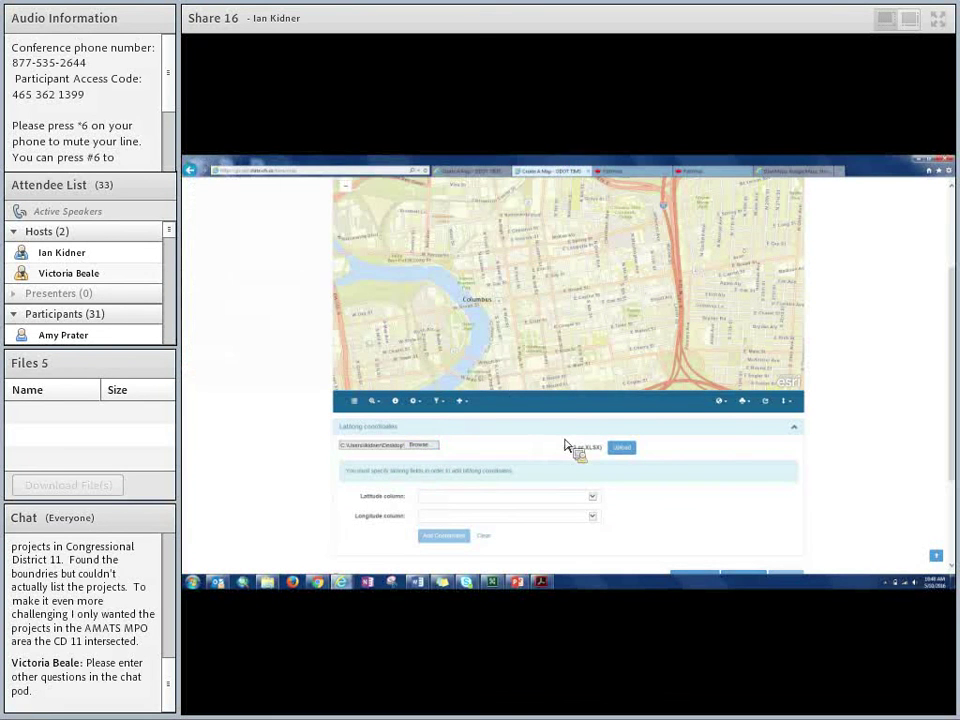
pyautogui.click(624, 450)
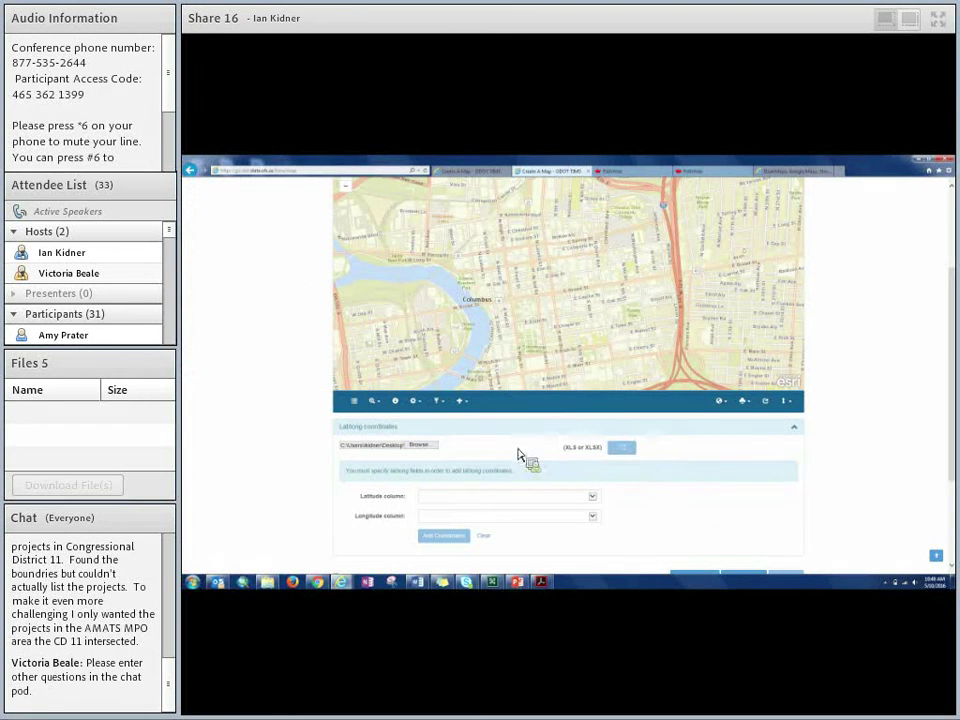
pyautogui.scroll(-1, 283, 443)
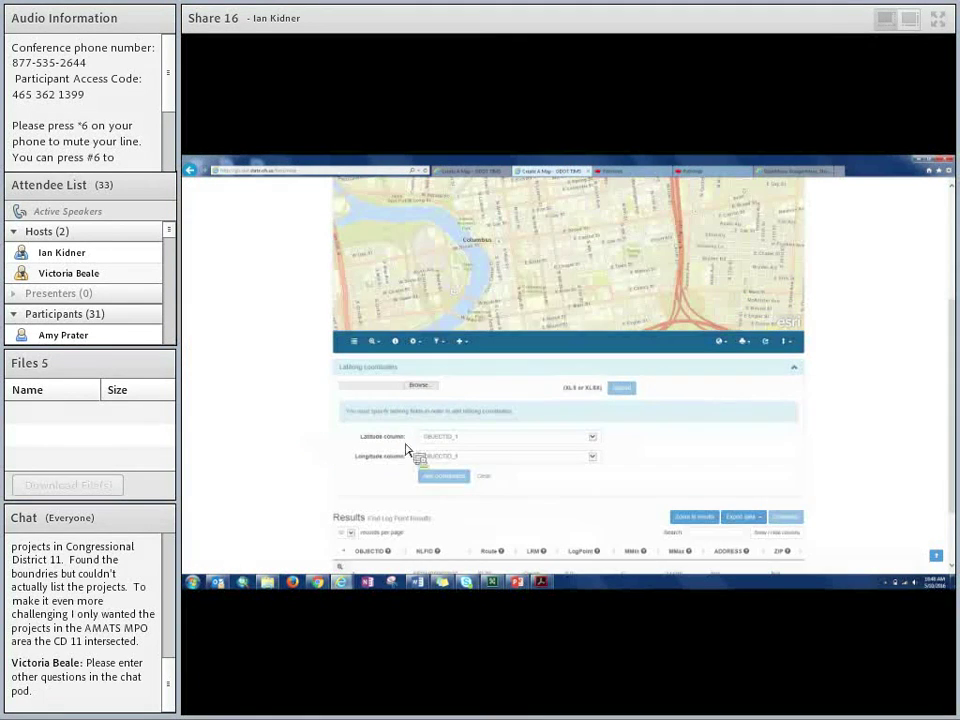
# - Plot the uploaded bridge coordinates using LAT_DD as the latitude column and LONG_DD as the longitude column, and view the points
pyautogui.click(595, 447)
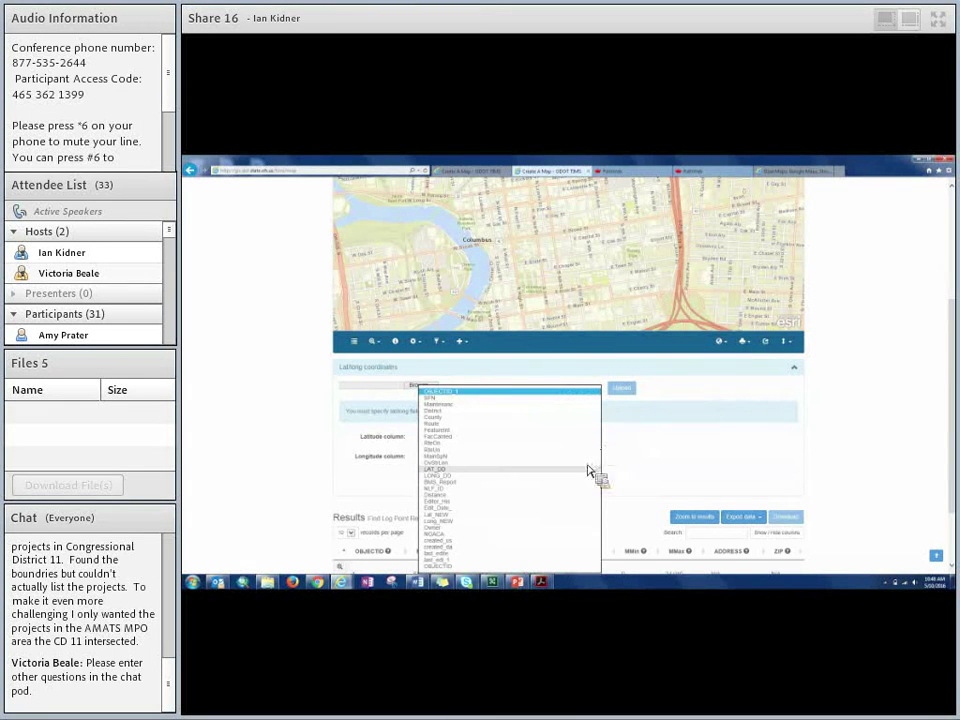
pyautogui.click(585, 469)
pyautogui.click(596, 462)
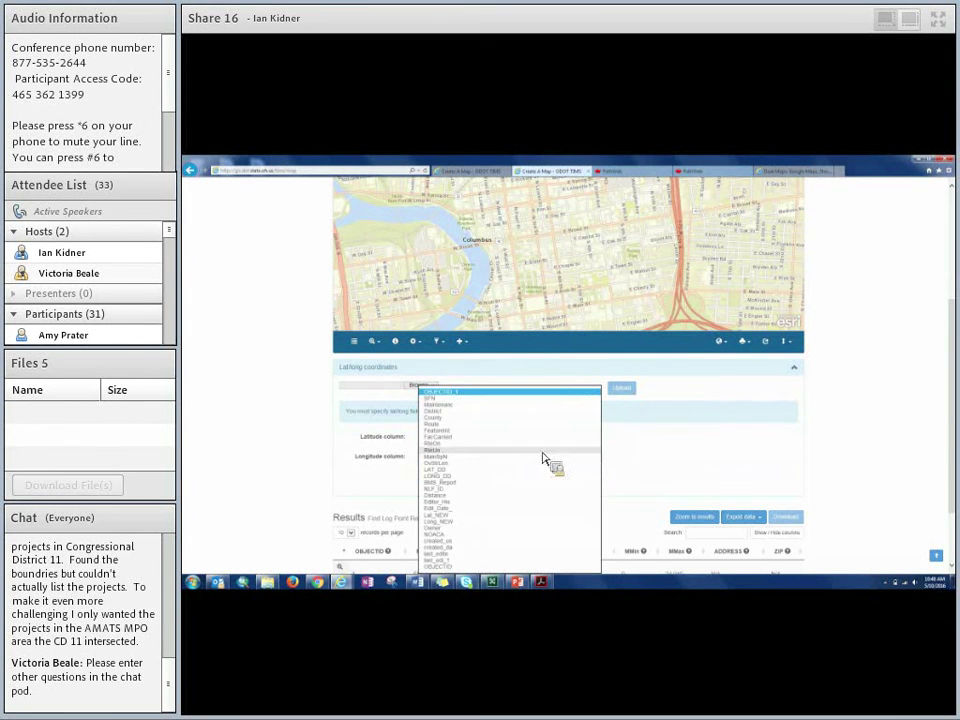
pyautogui.click(506, 489)
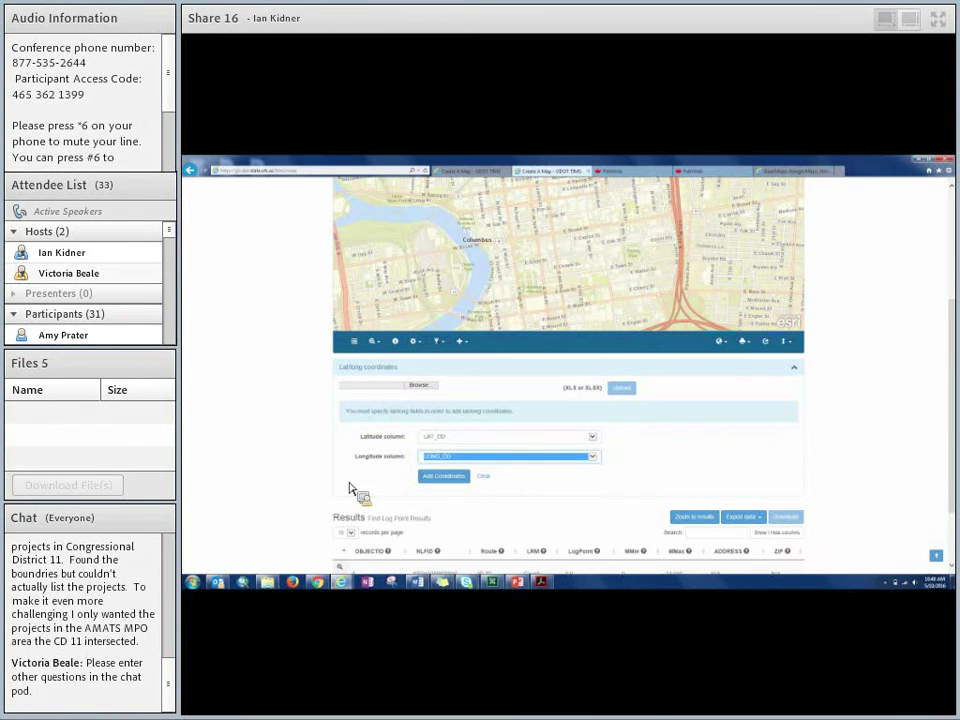
pyautogui.click(451, 484)
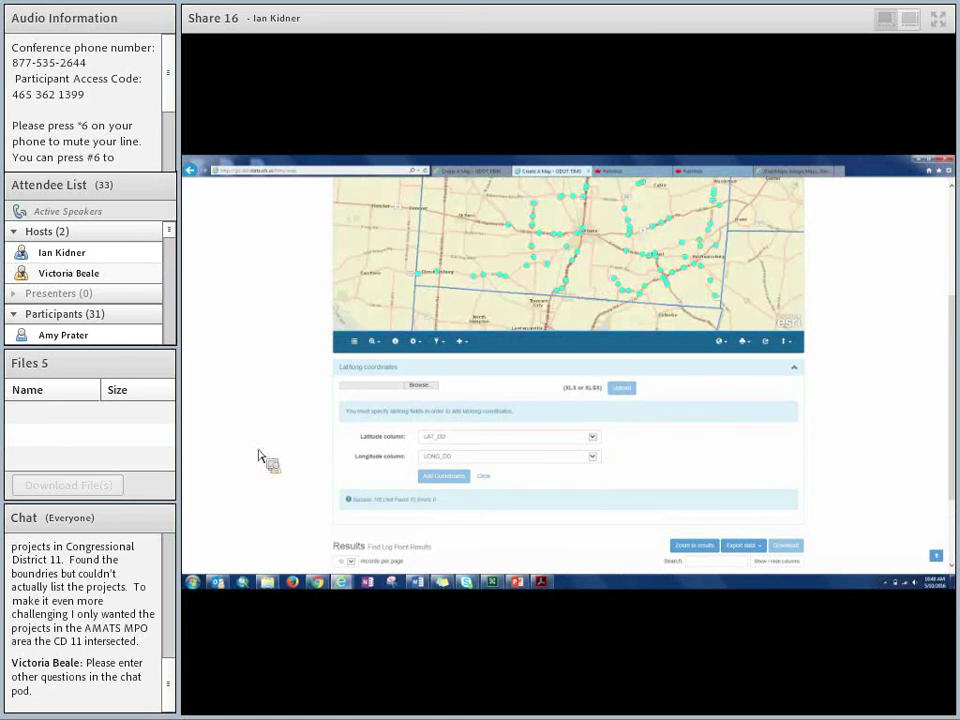
pyautogui.scroll(3, 250, 450)
pyautogui.scroll(2, 545, 400)
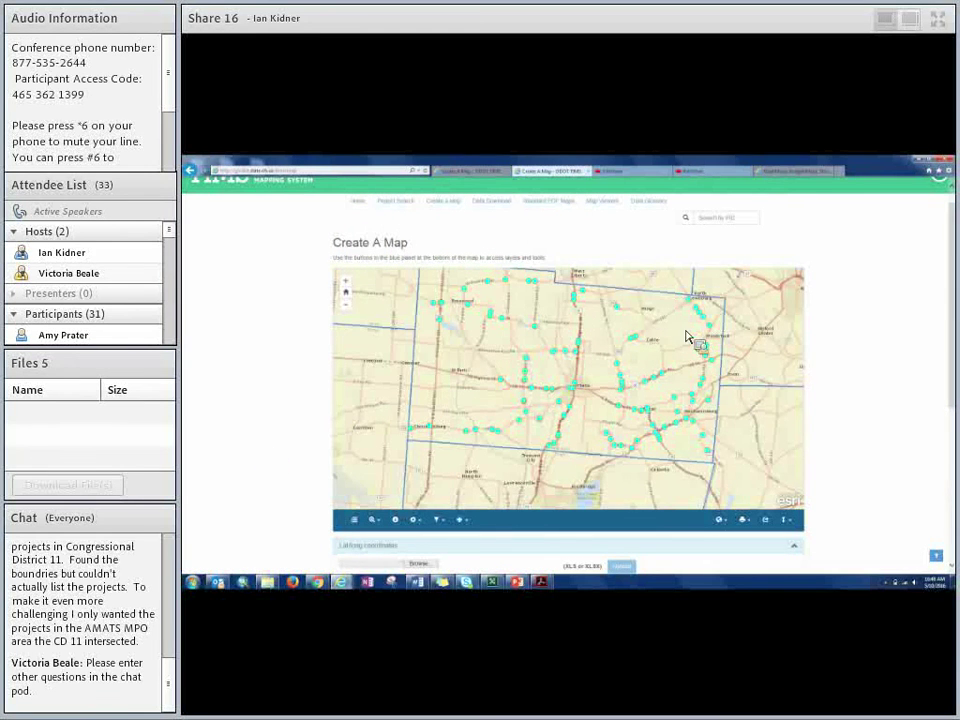
# - Open the layer list, examine the entries under Results Layers, and review the plotted points on the map
pyautogui.scroll(-3, 255, 432)
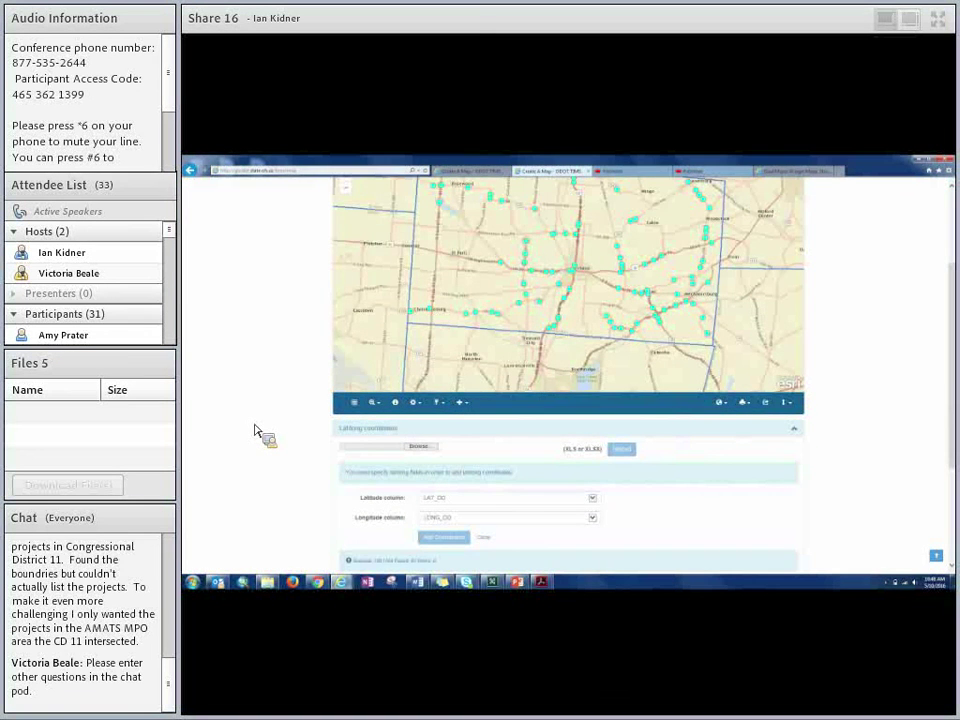
pyautogui.scroll(-5, 255, 450)
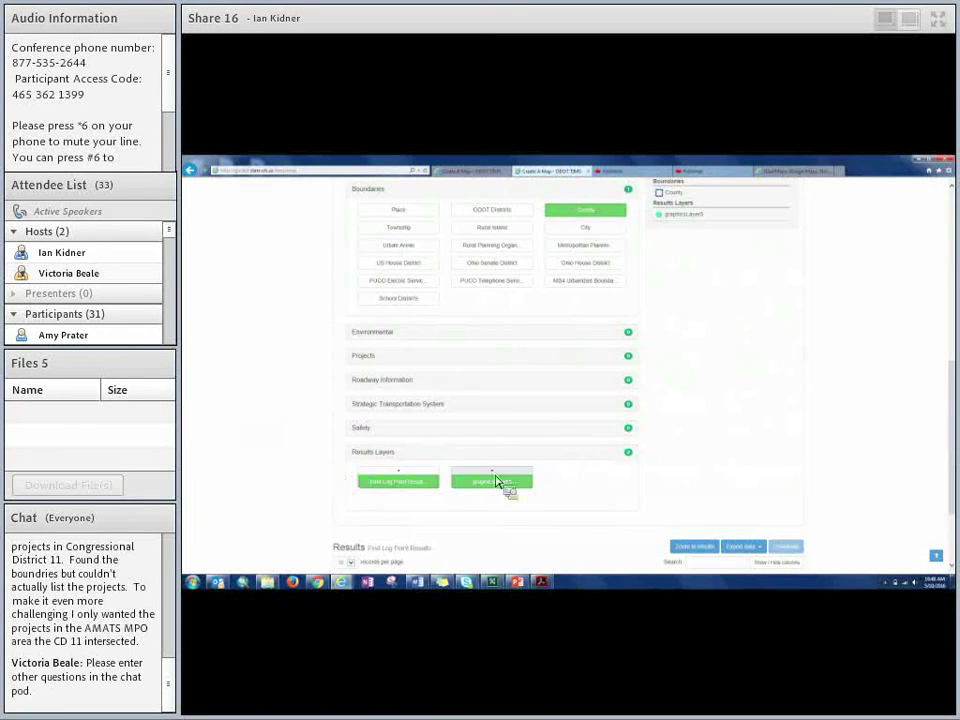
pyautogui.click(420, 481)
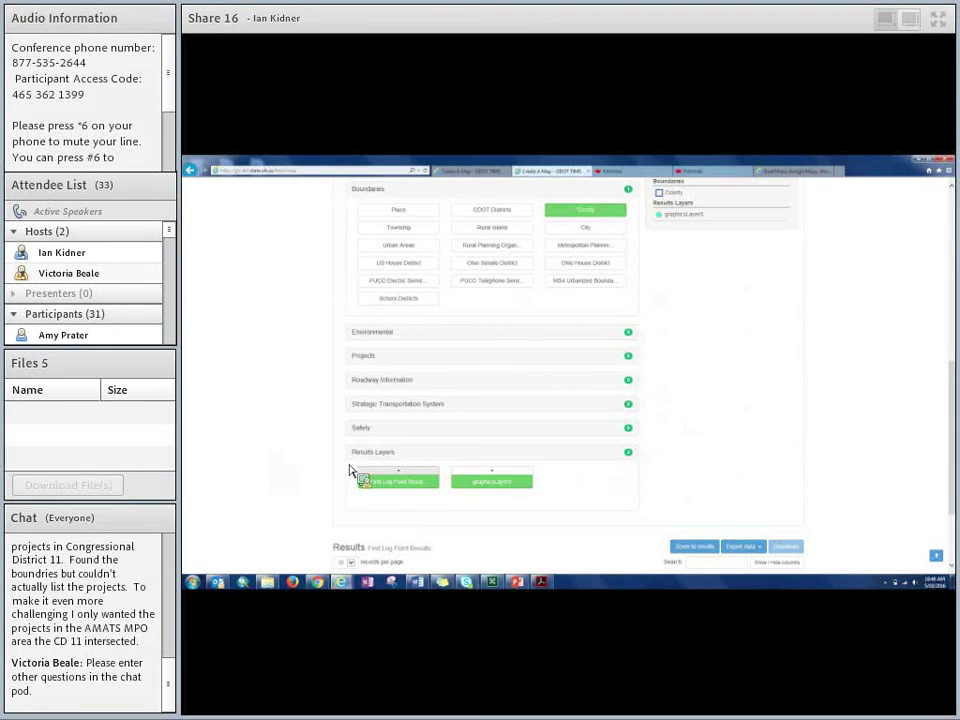
pyautogui.scroll(5, 265, 467)
pyautogui.scroll(2, 265, 467)
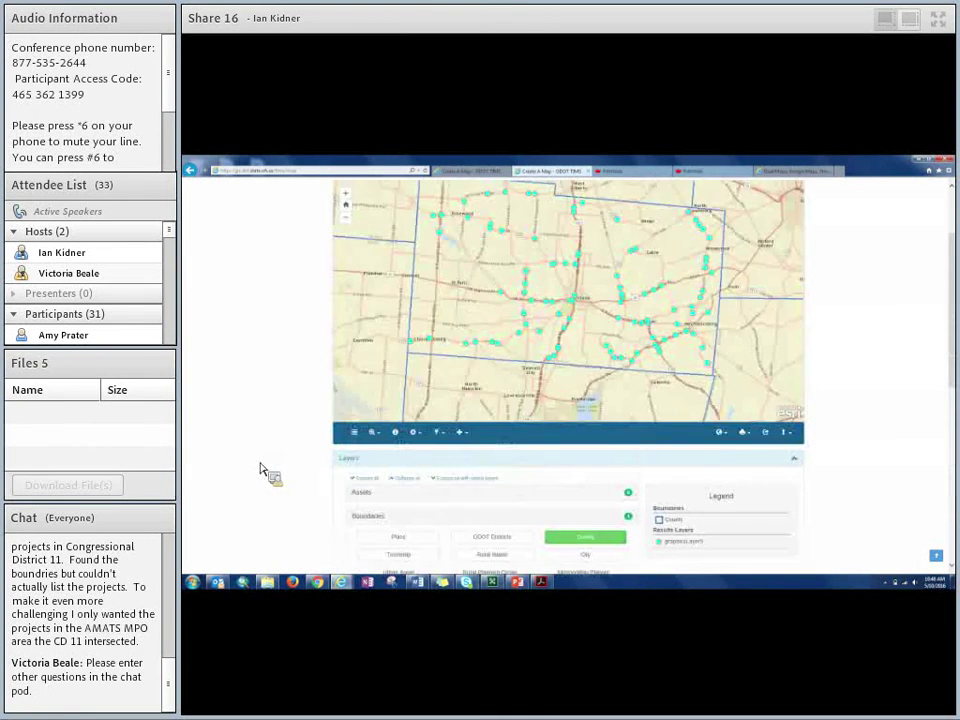
pyautogui.scroll(2, 251, 429)
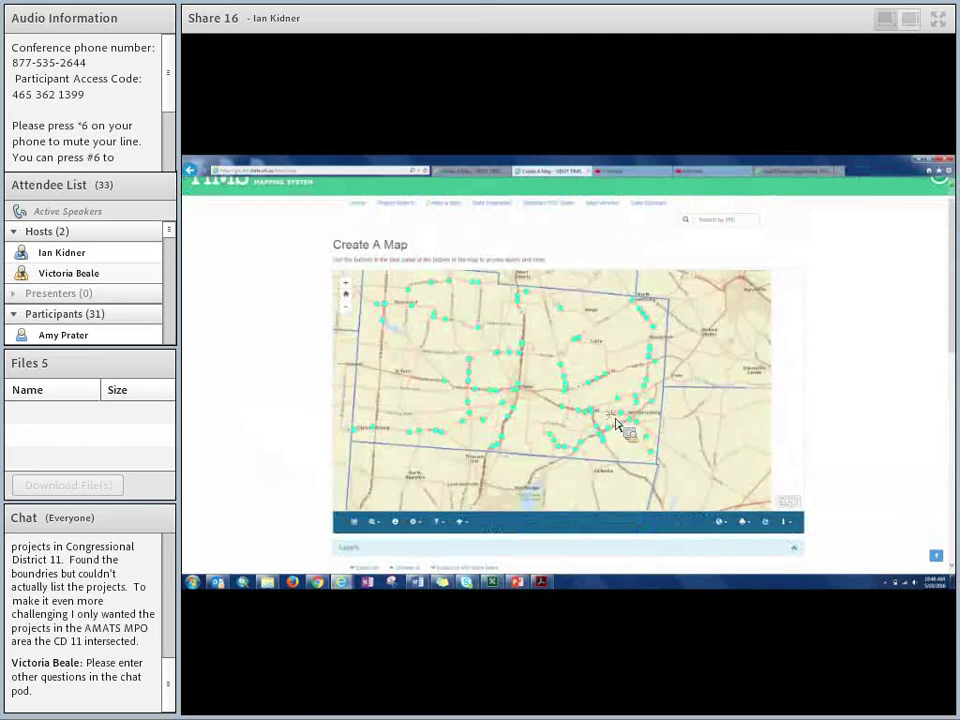
pyautogui.scroll(-1, 396, 482)
# - Open Filter by attributes and check which layers are available for selecting features
pyautogui.click(437, 462)
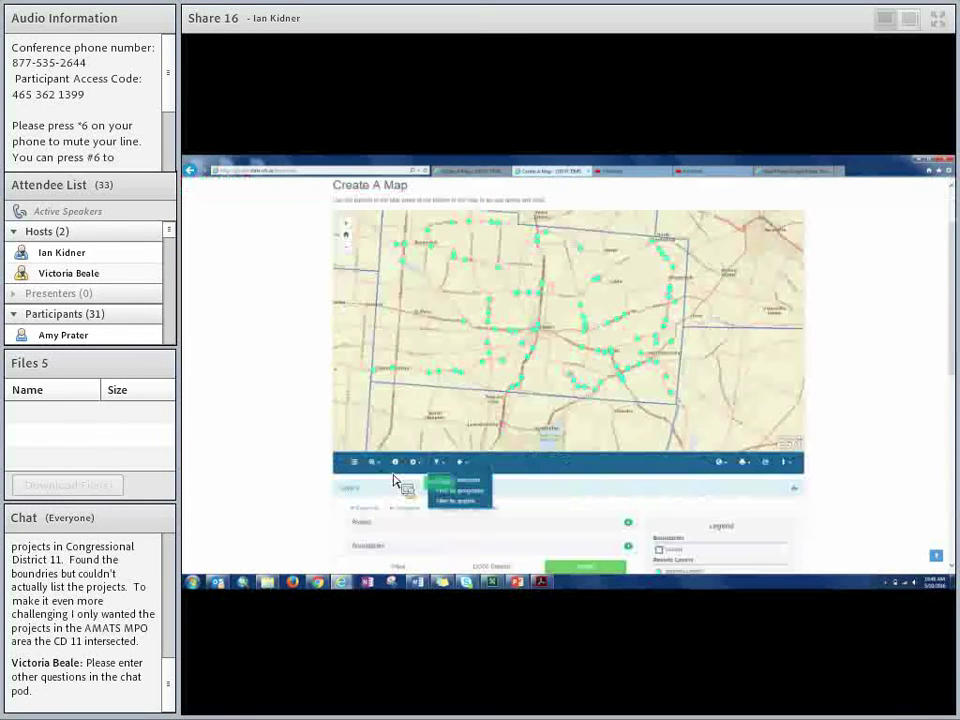
pyautogui.click(462, 482)
pyautogui.scroll(-1, 265, 490)
pyautogui.click(600, 394)
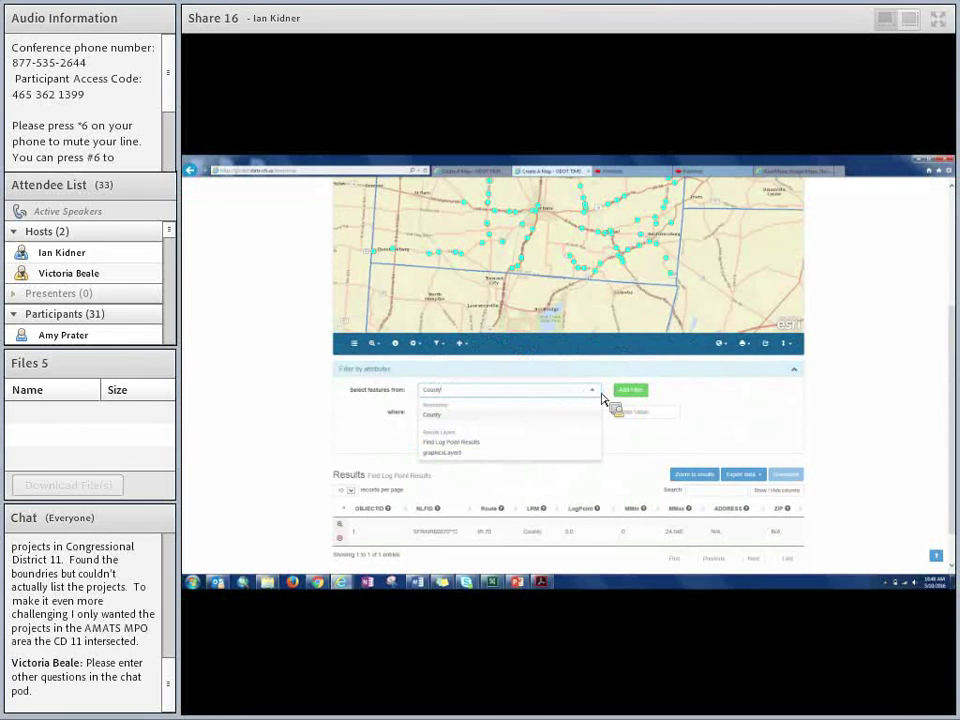
pyautogui.click(602, 396)
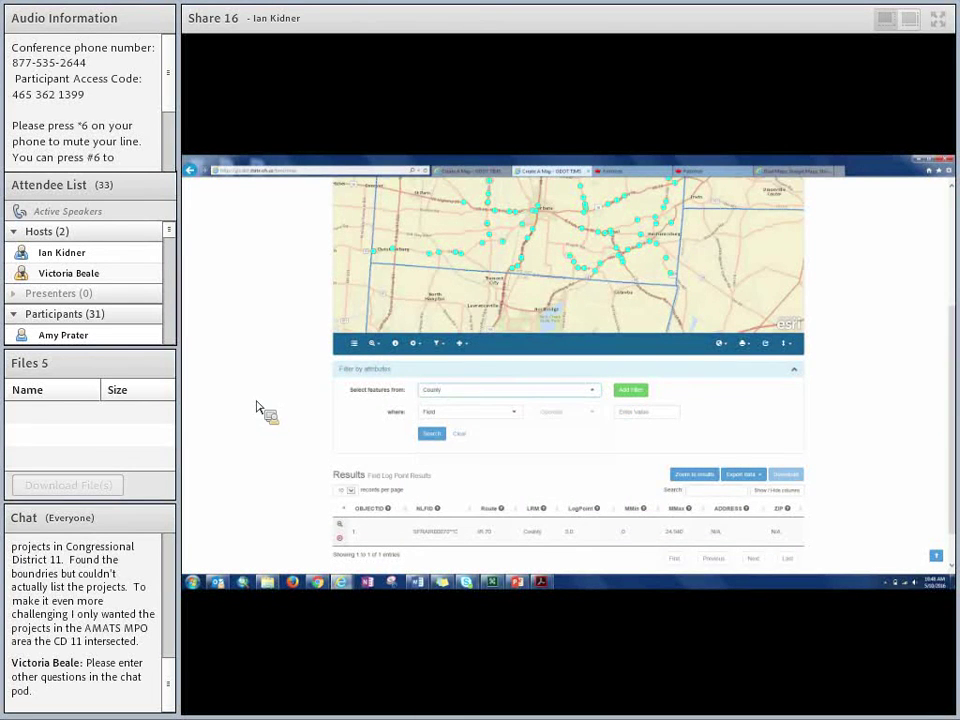
# - Generate a share URL for the map with the plotted bridge coordinates
pyautogui.scroll(3, 243, 420)
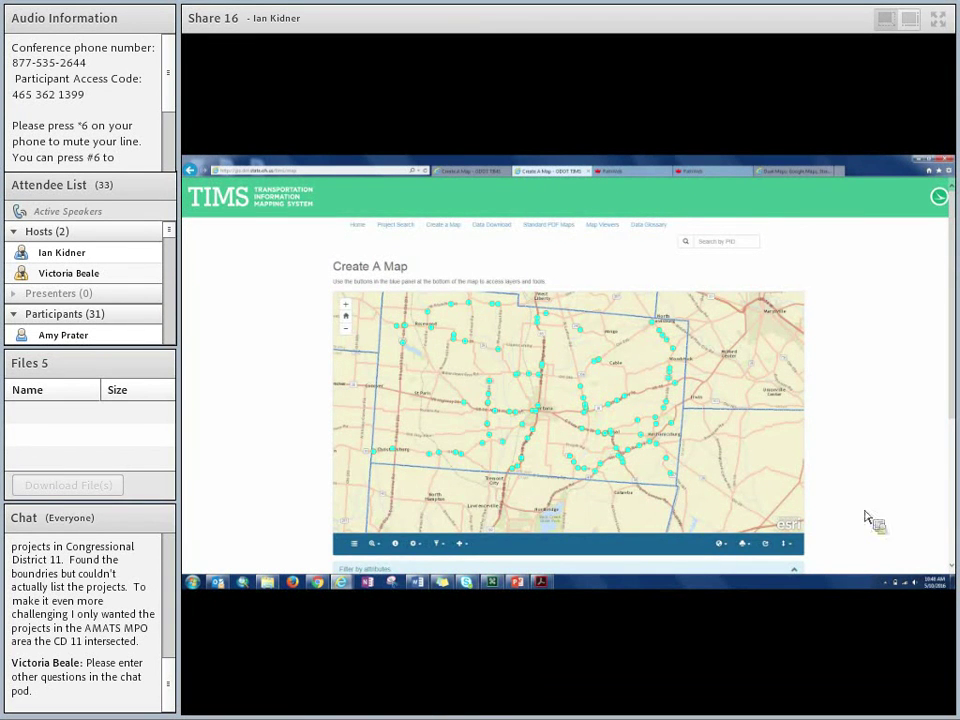
pyautogui.scroll(-2, 836, 525)
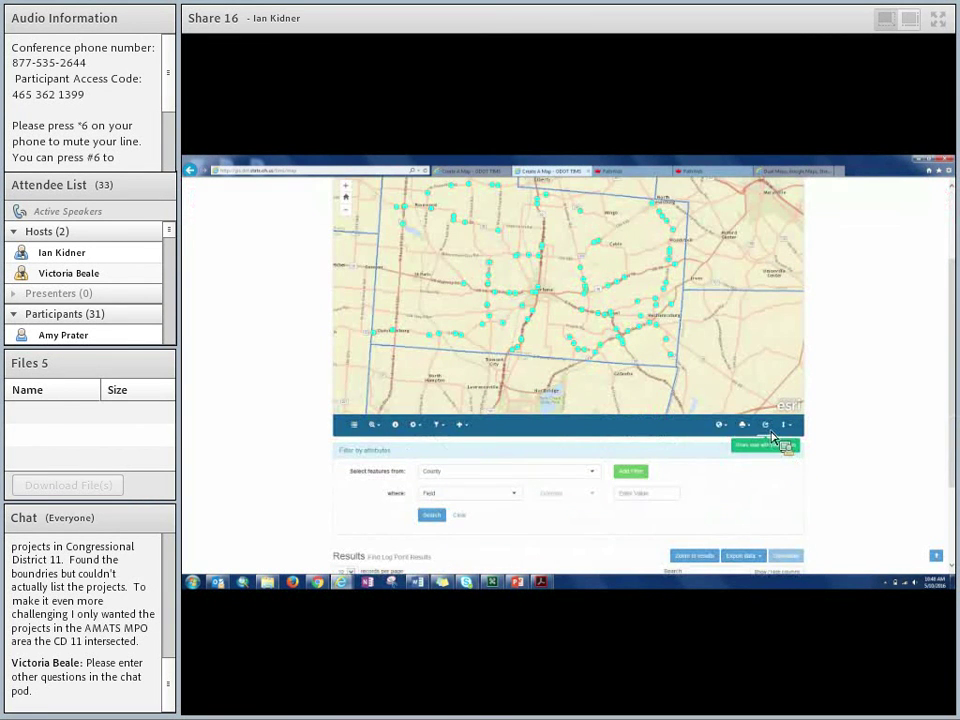
pyautogui.click(769, 431)
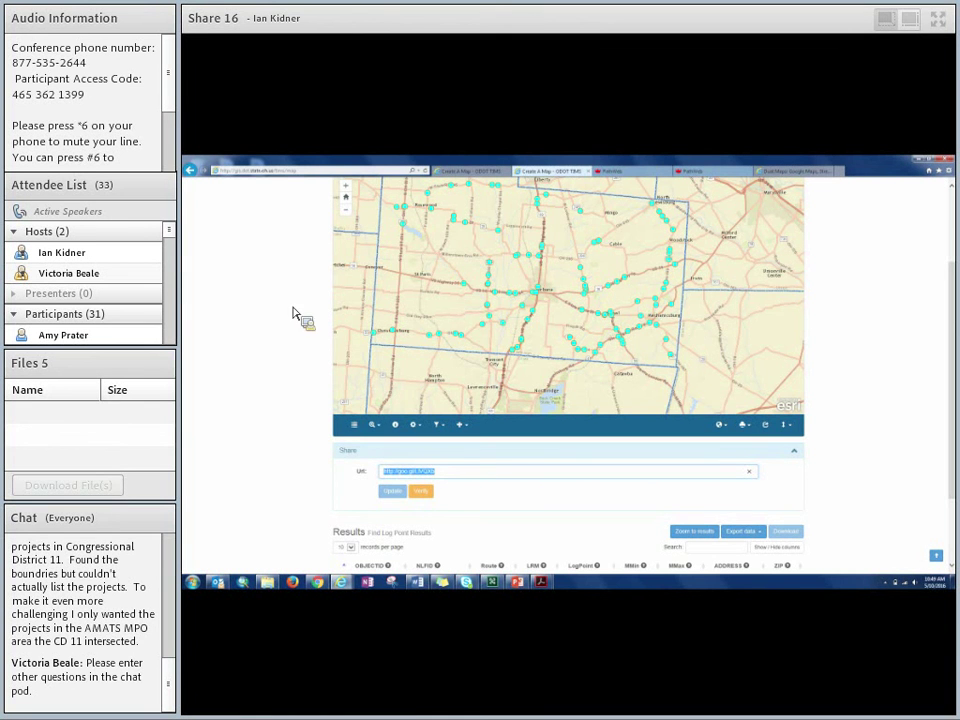
# - Switch to the Bridge Inventory map, clear its graphic filter, and zoom in on the highway interchange west of downtown Columbus
pyautogui.click(472, 171)
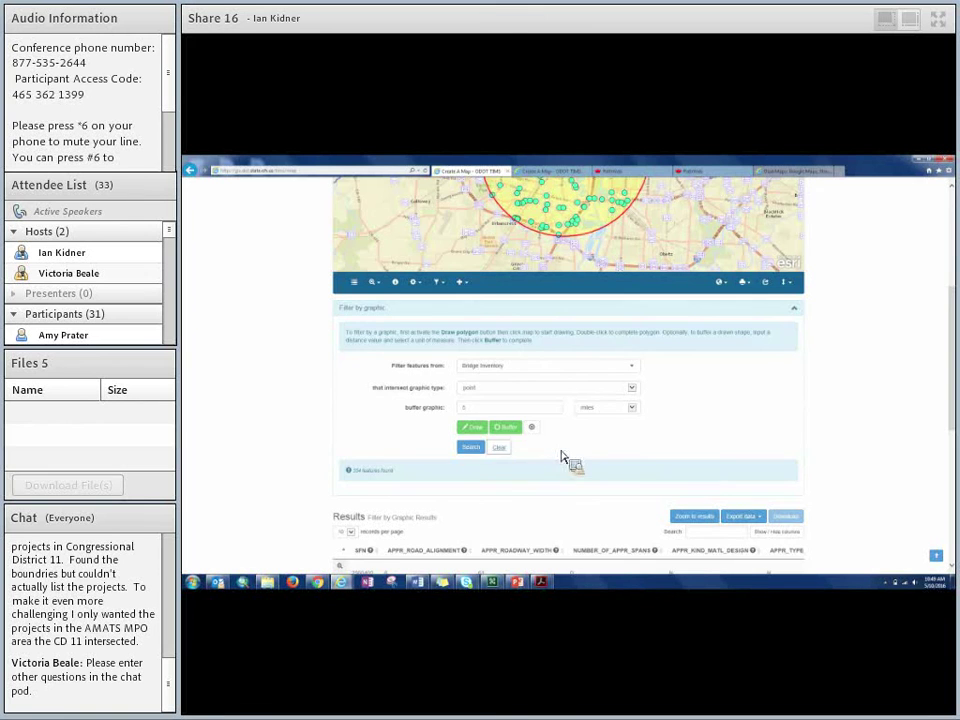
pyautogui.scroll(1, 545, 445)
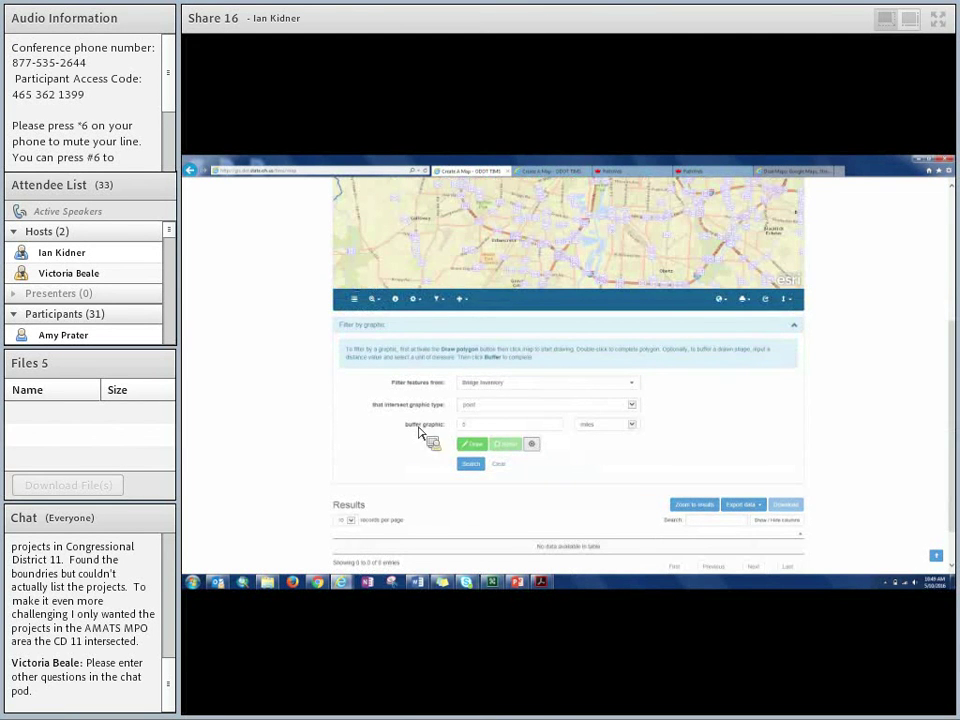
pyautogui.scroll(3, 300, 397)
pyautogui.scroll(2, 300, 397)
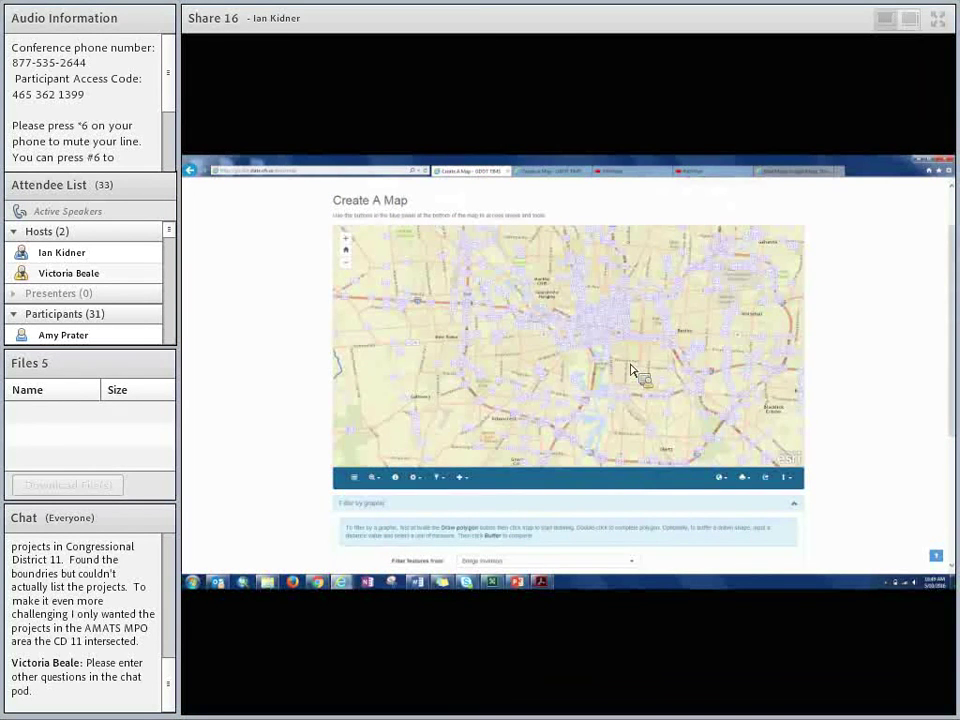
pyautogui.scroll(5, 505, 375)
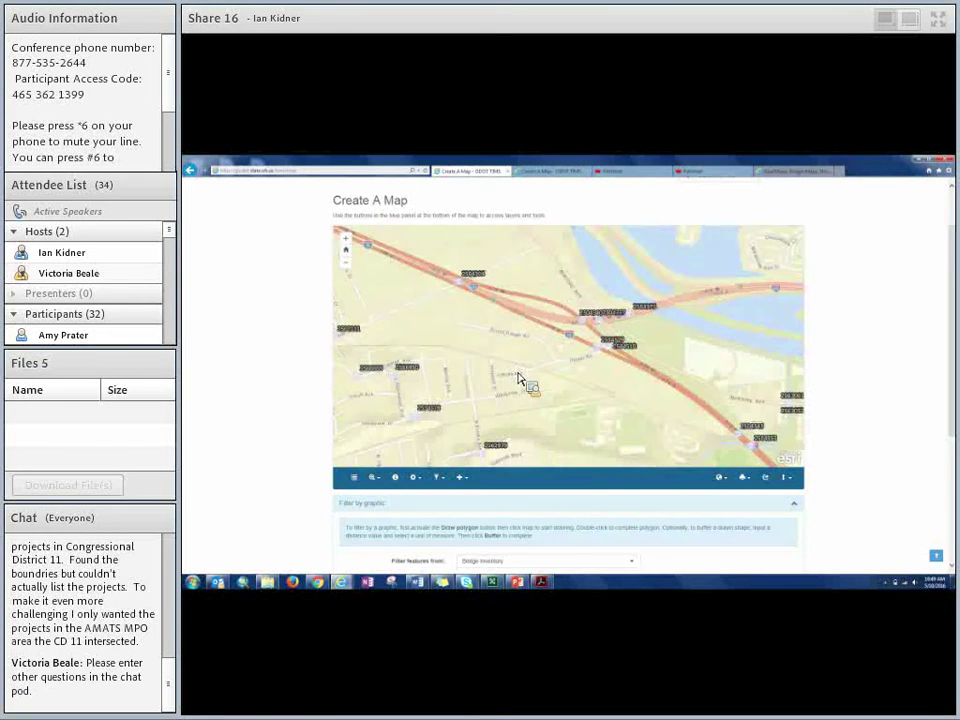
# - Turn on the PCR (State) and PCR (Local) asset layers and view them on the map
pyautogui.scroll(-1, 274, 390)
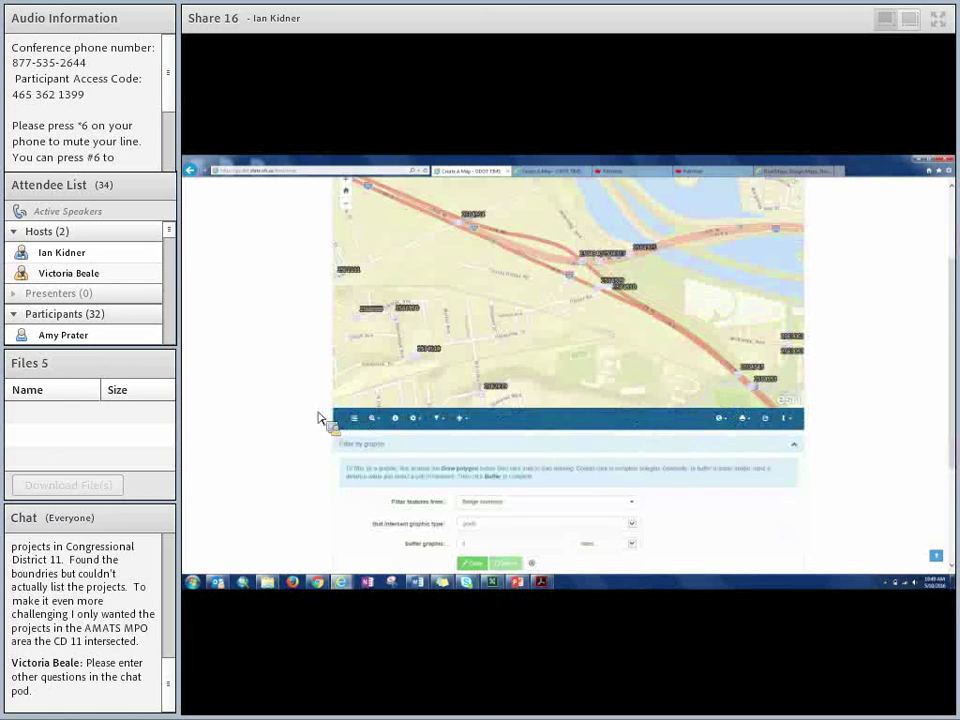
pyautogui.click(355, 419)
pyautogui.scroll(-1, 400, 440)
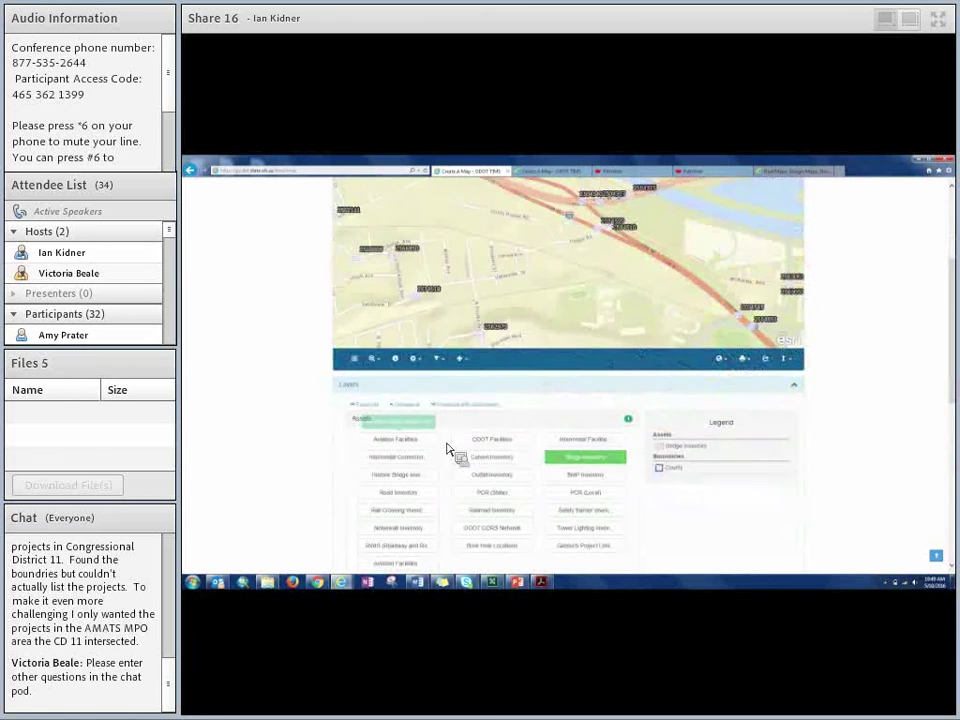
pyautogui.click(567, 494)
pyautogui.scroll(3, 253, 429)
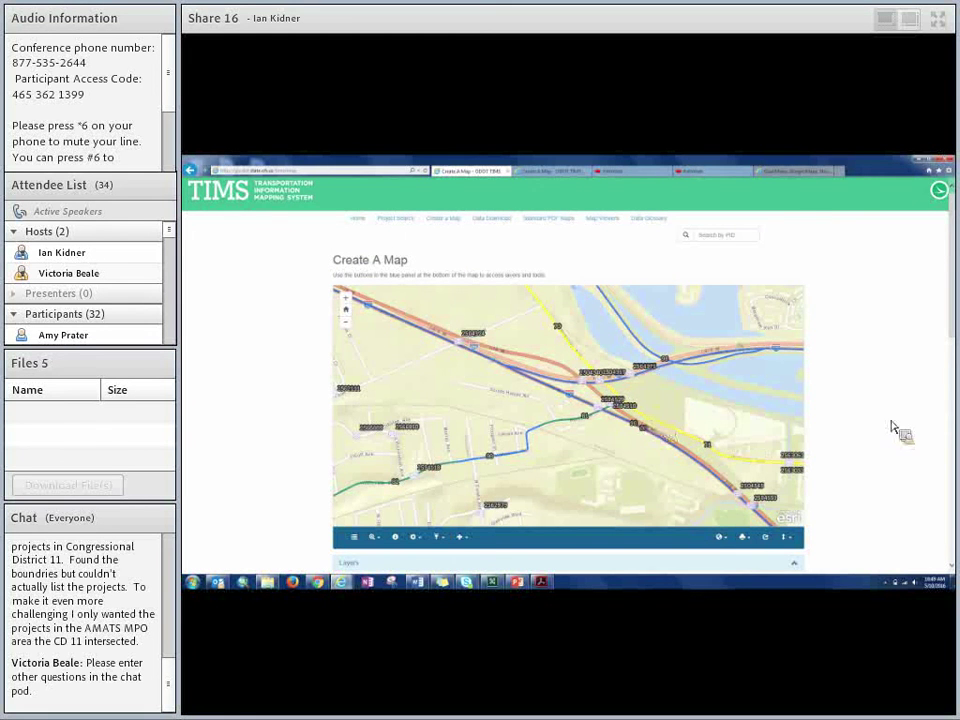
# - Generate a share URL for the bridge and PCR map, copy it, and verify the link
pyautogui.scroll(-2, 890, 428)
pyautogui.scroll(-1, 890, 428)
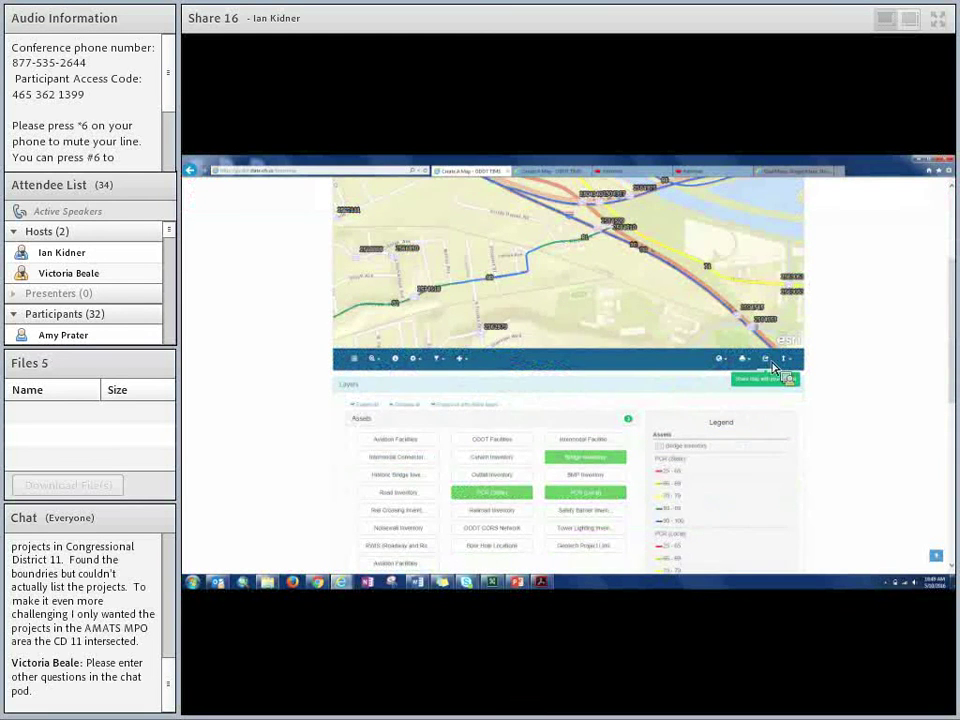
pyautogui.click(771, 364)
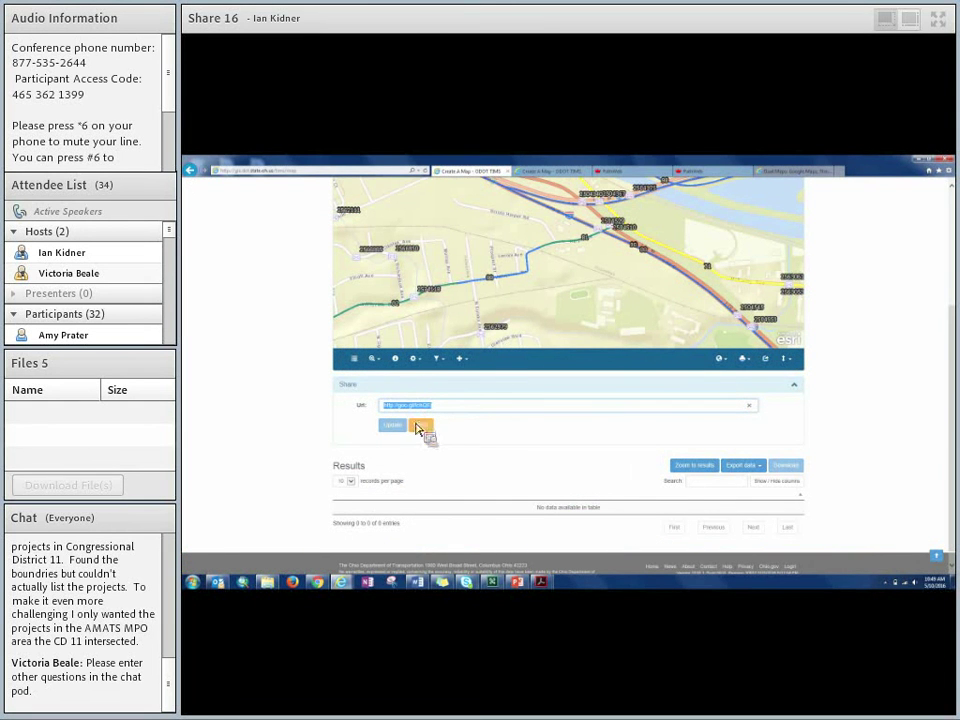
pyautogui.rightClick(421, 409)
pyautogui.click(432, 437)
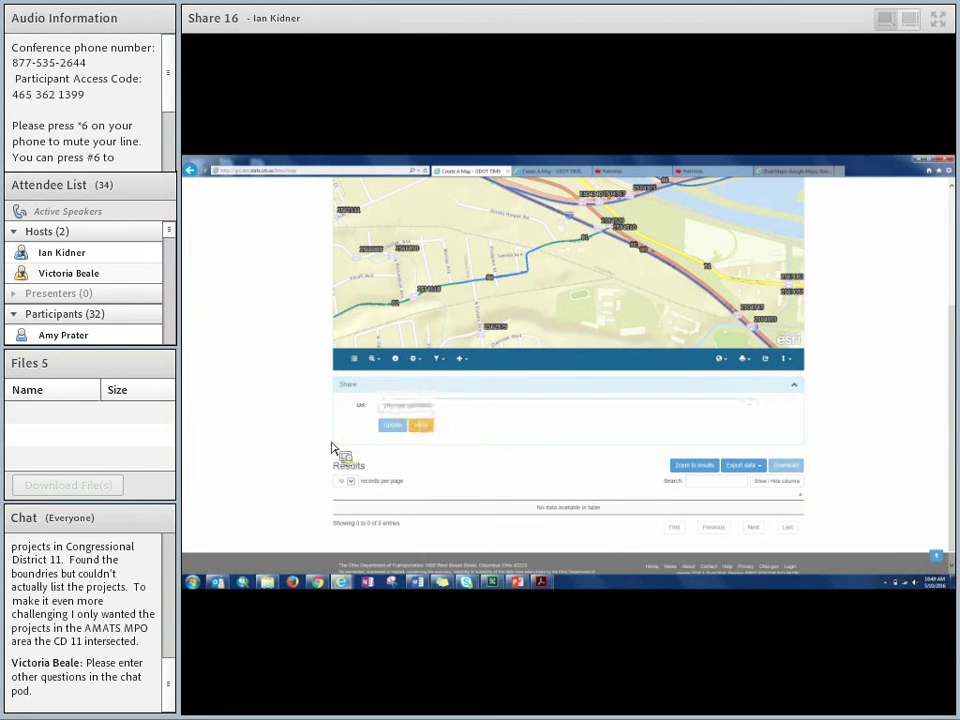
pyautogui.click(421, 426)
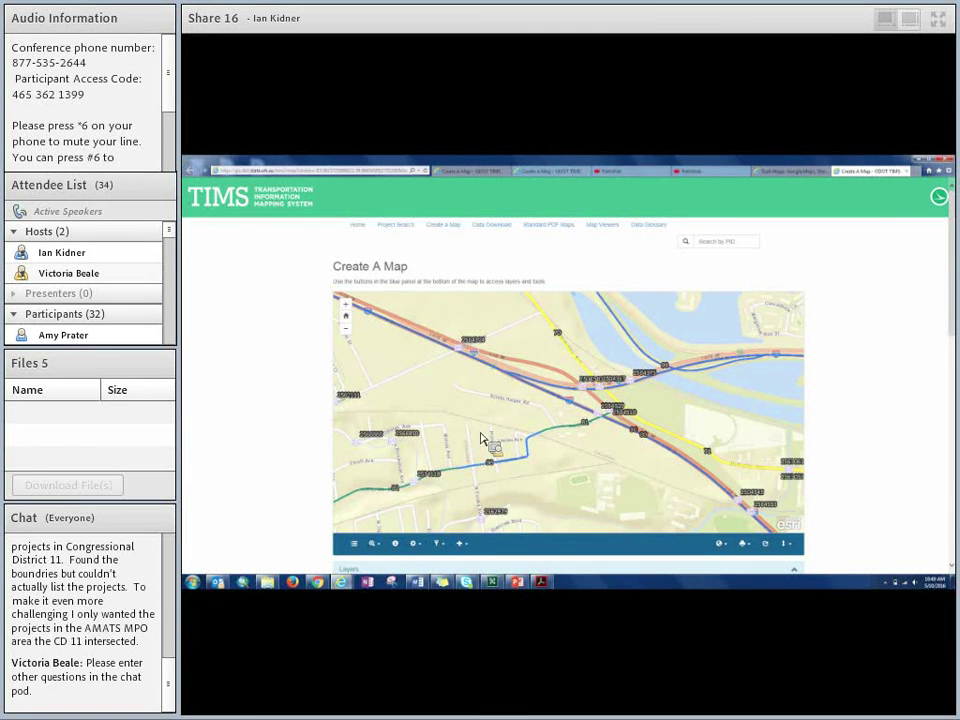
# - Inspect the full web address of the shared map and look around its reloaded layers
pyautogui.click(320, 172)
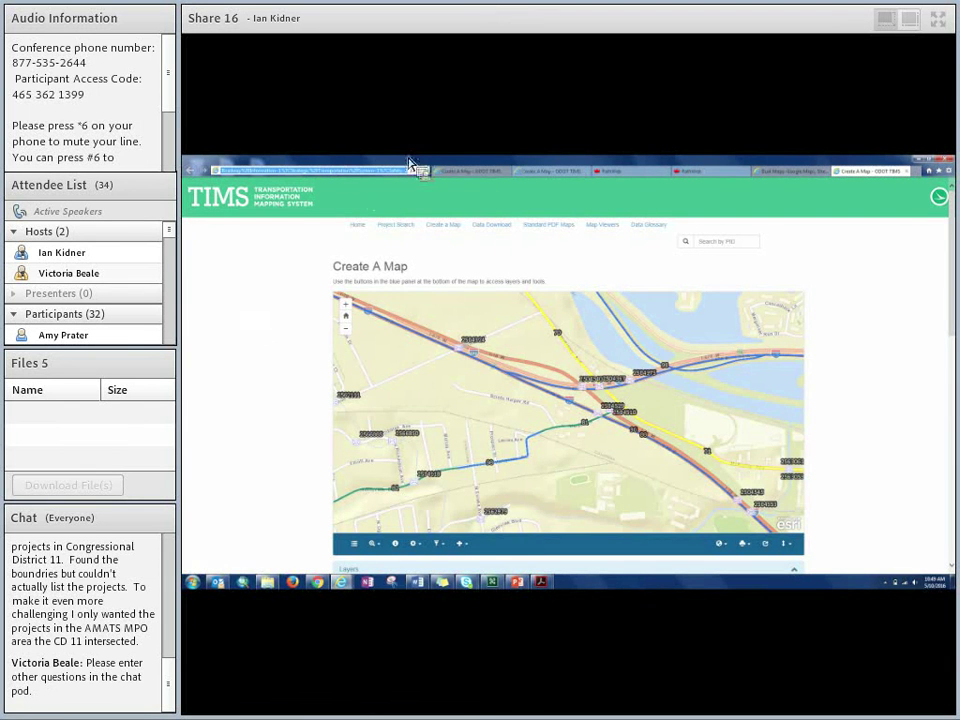
pyautogui.scroll(1, 722, 394)
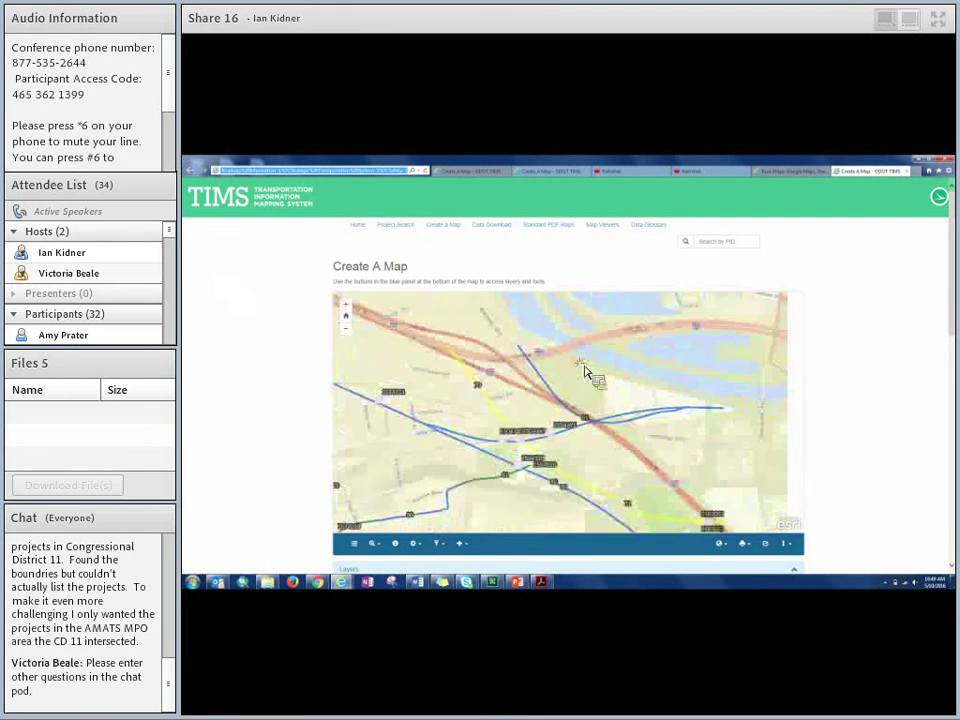
pyautogui.moveTo(590, 364); pyautogui.dragTo(635, 384)
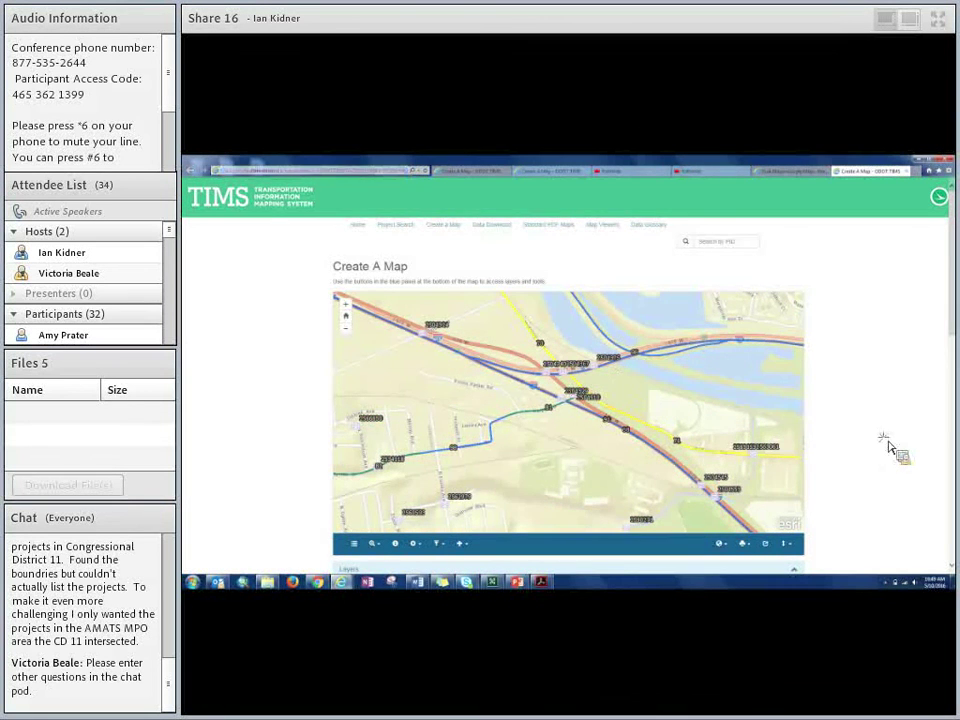
# - Try the map size options, shrinking the map to the small size and enlarging it again
pyautogui.scroll(-2, 880, 450)
pyautogui.click(786, 424)
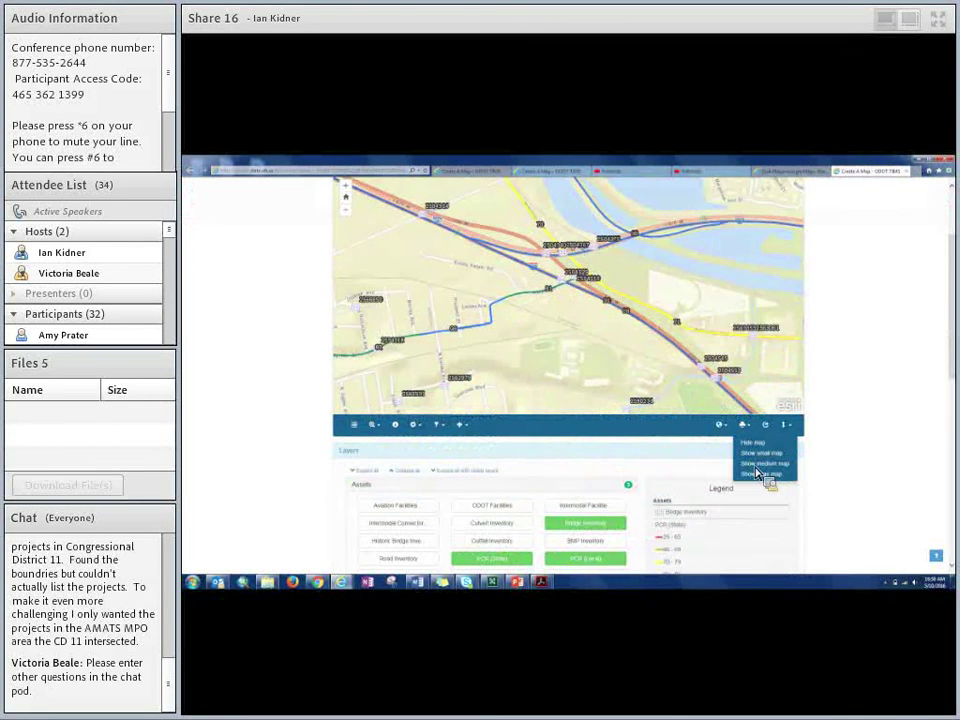
pyautogui.click(772, 477)
pyautogui.click(786, 424)
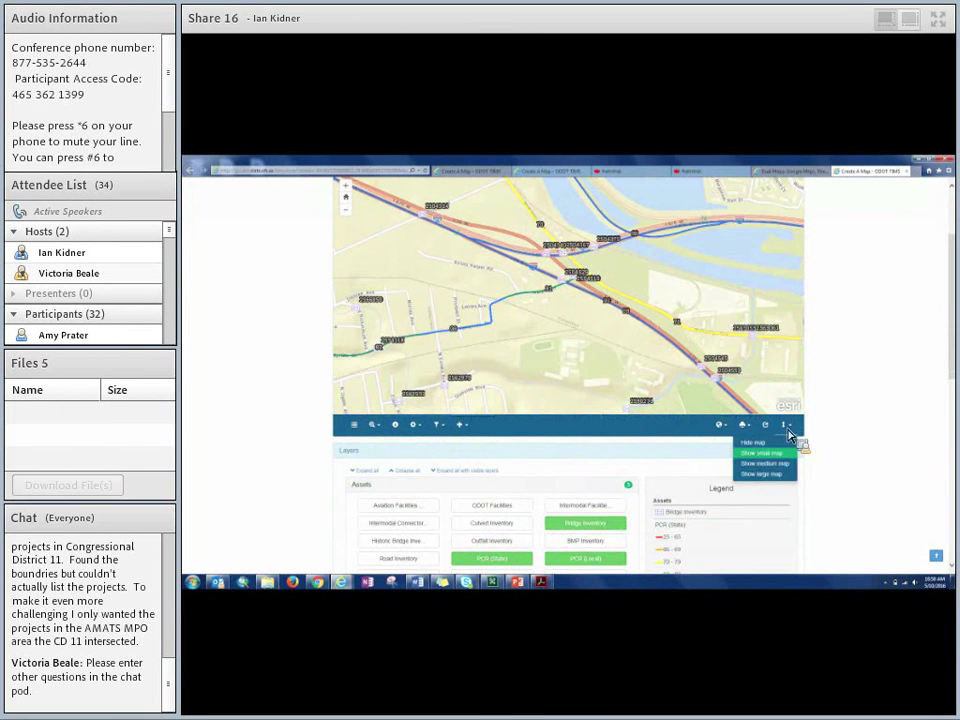
pyautogui.click(789, 471)
pyautogui.scroll(-2, 826, 383)
pyautogui.click(786, 304)
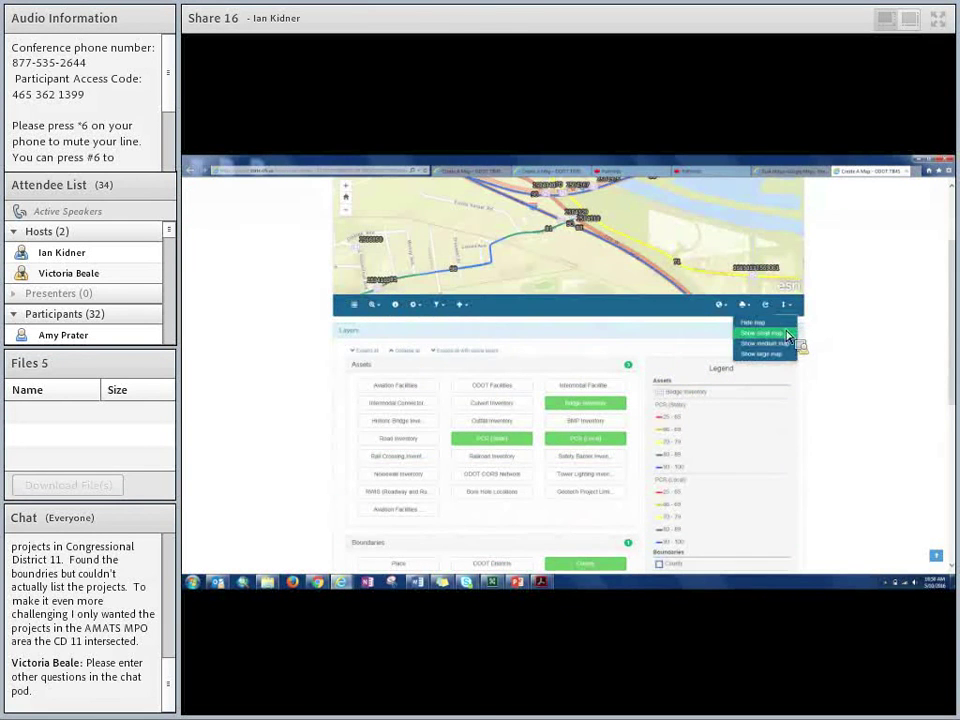
pyautogui.click(770, 343)
pyautogui.scroll(1, 868, 410)
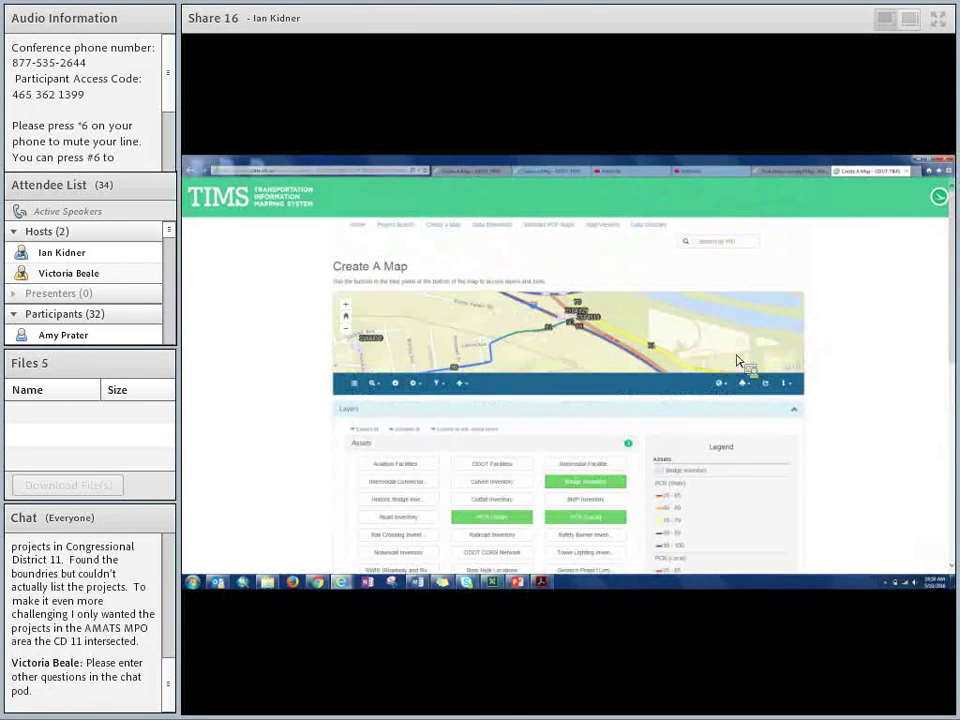
pyautogui.click(788, 385)
pyautogui.click(792, 433)
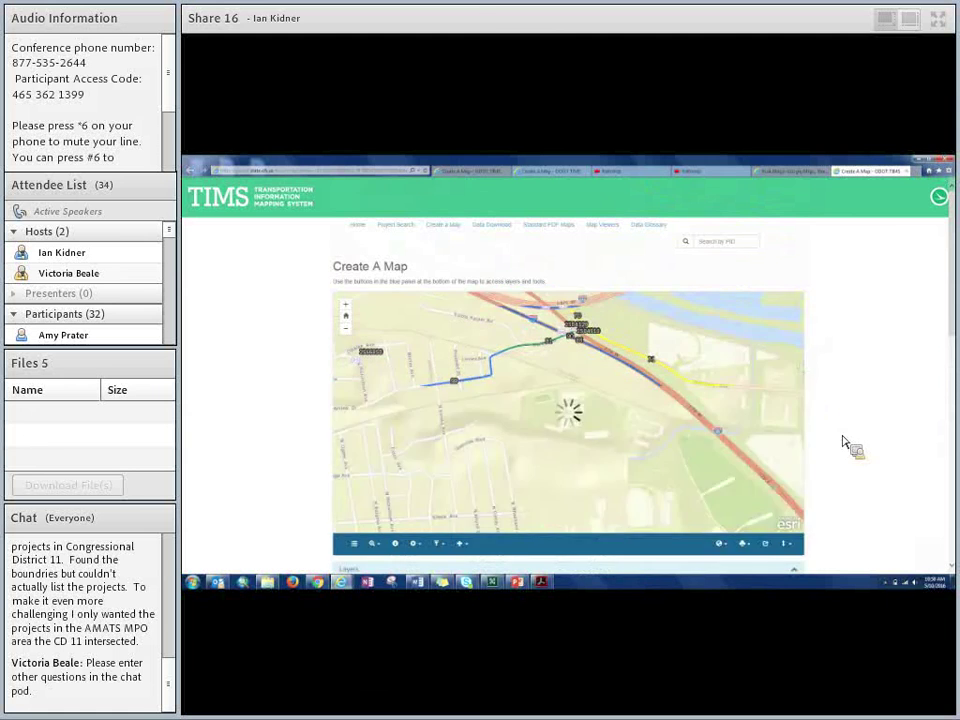
# - Look over the Create A Map page down to its layers and results table, and return to the TIMS home page
pyautogui.scroll(-3, 866, 446)
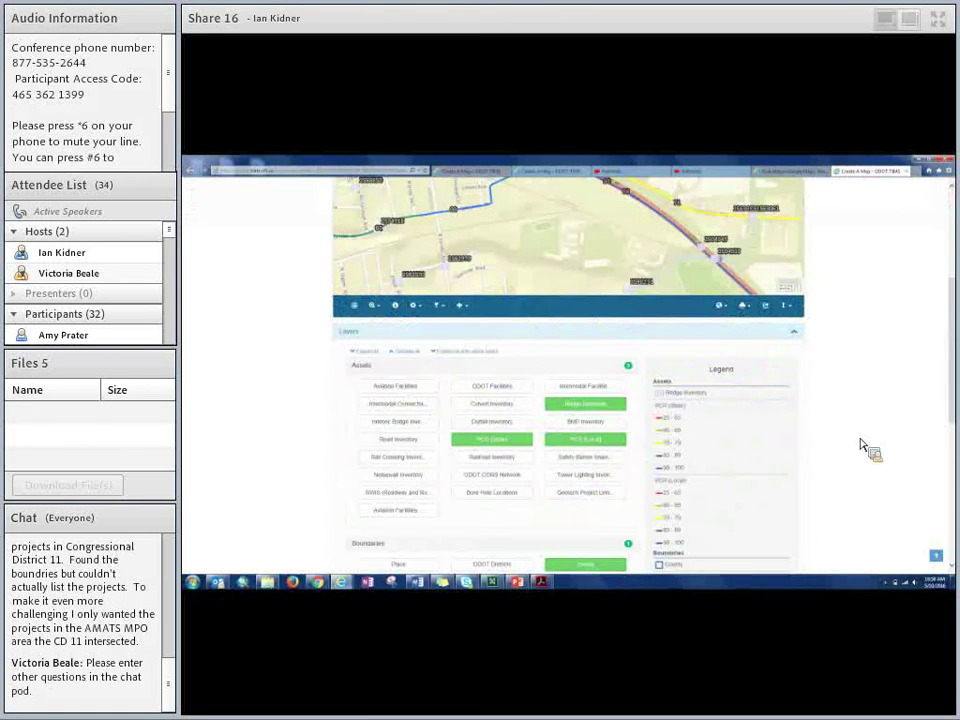
pyautogui.scroll(3, 866, 446)
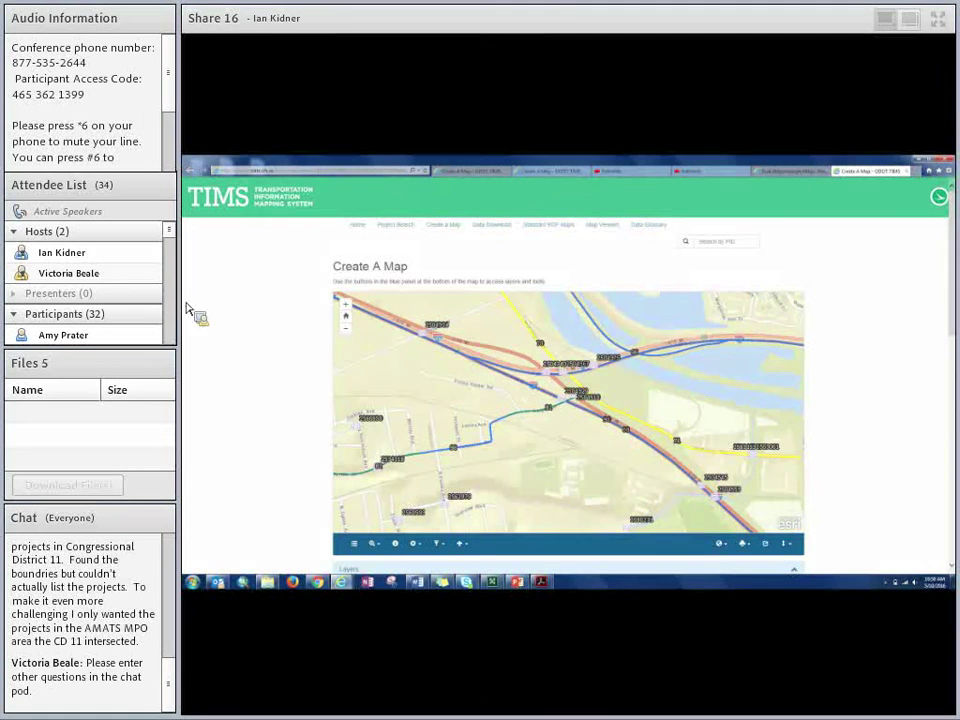
pyautogui.scroll(-3, 245, 330)
pyautogui.scroll(-5, 241, 328)
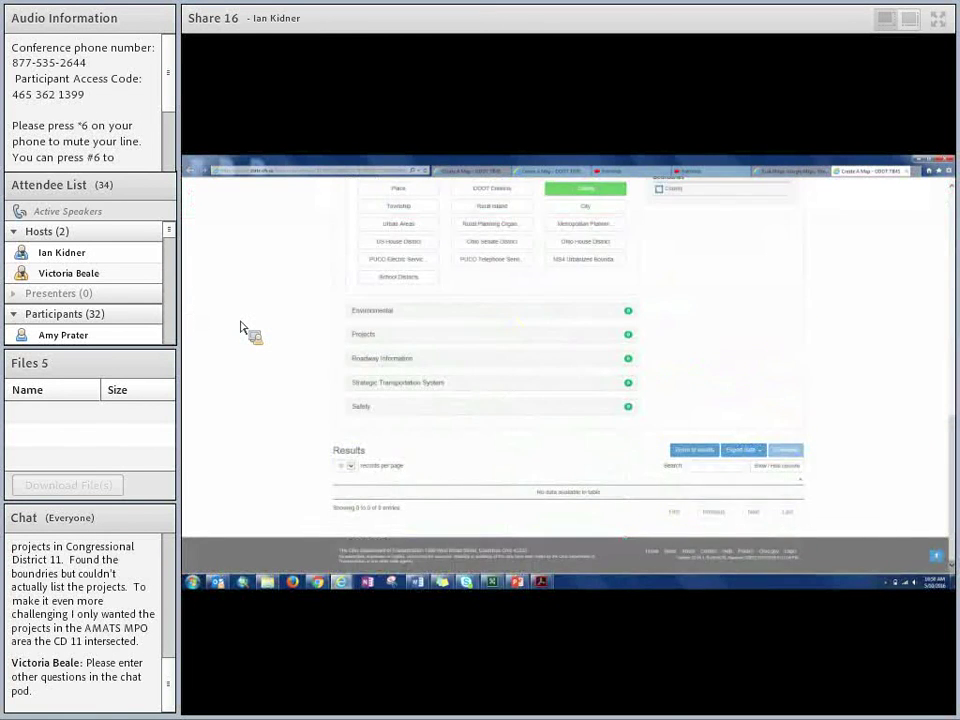
pyautogui.scroll(8, 241, 328)
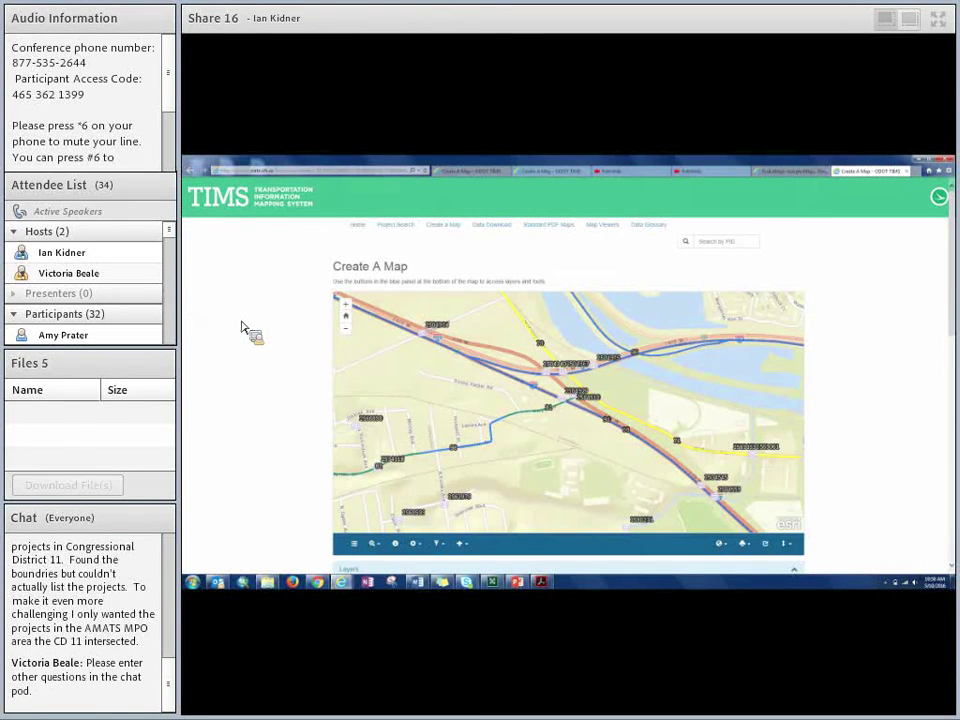
pyautogui.click(358, 224)
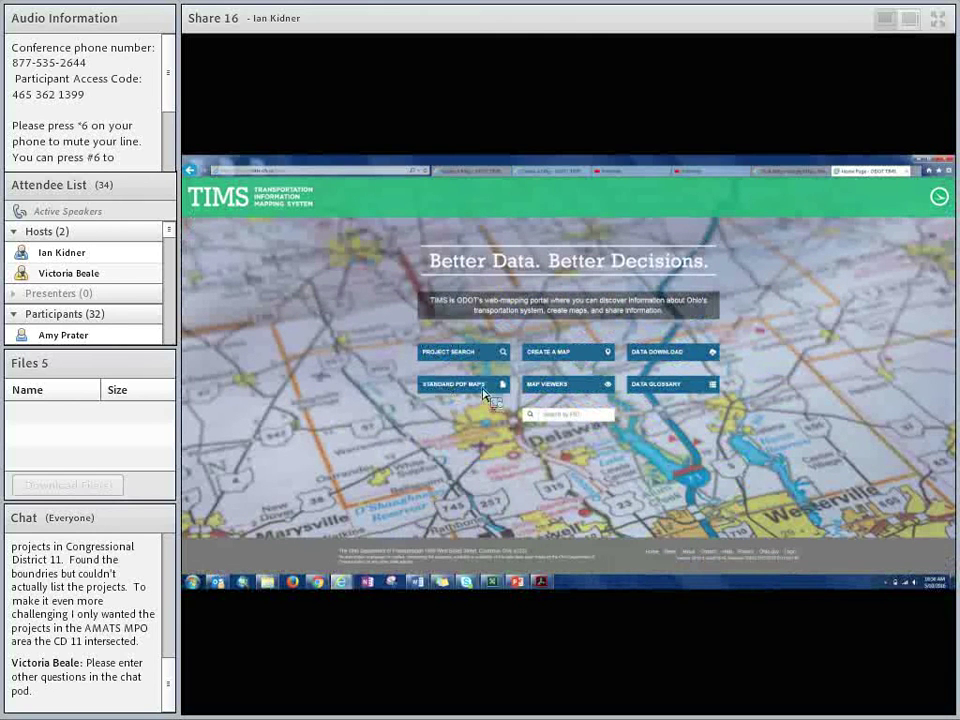
# - Switch to Contact Info.pdf in Adobe Acrobat Reader and point out the July 13th Webinar entry by briefly selecting its text
pyautogui.moveTo(541, 583)
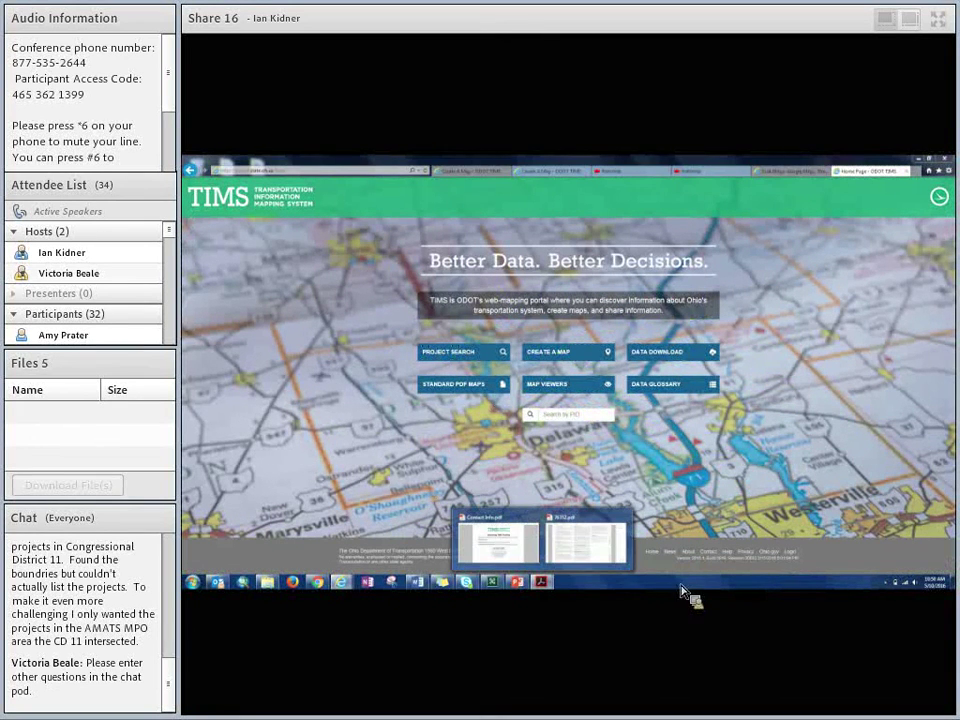
pyautogui.click(497, 541)
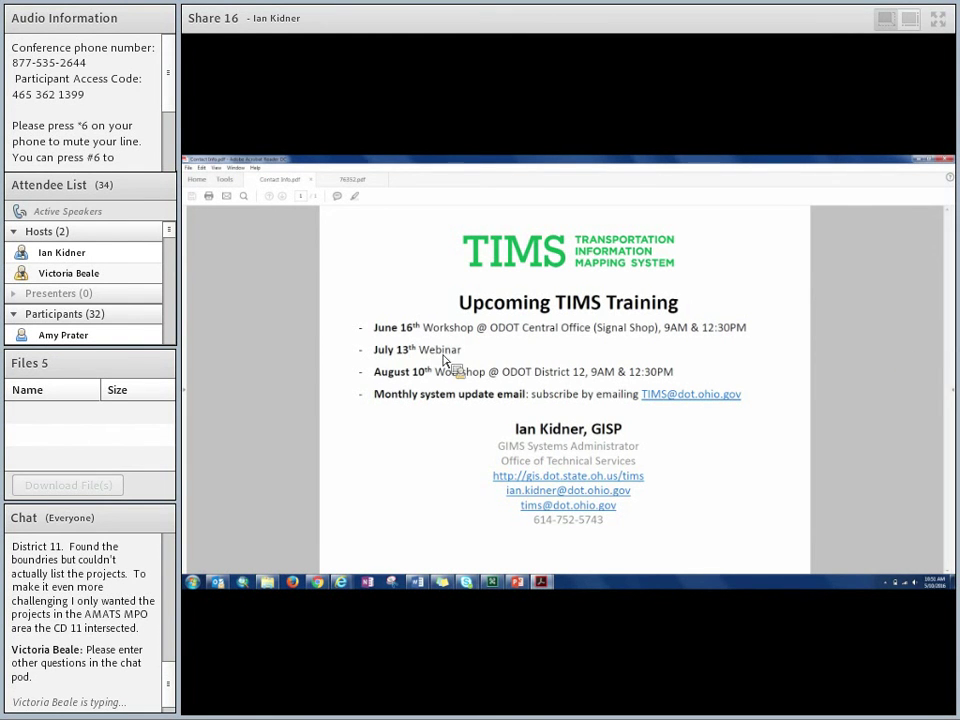
pyautogui.tripleClick(381, 351)
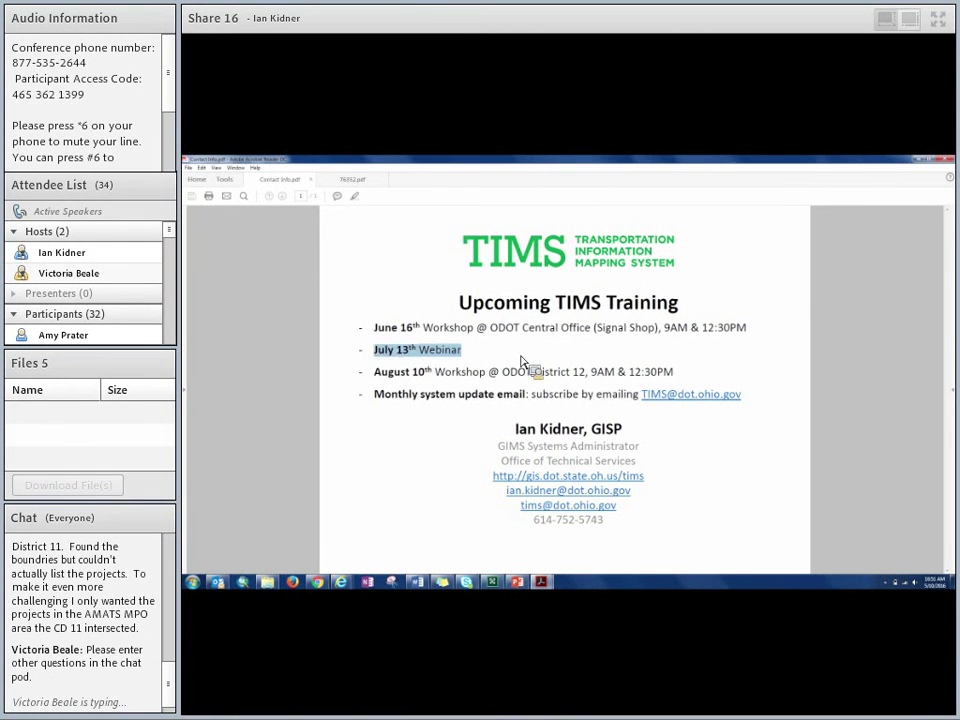
pyautogui.click(522, 385)
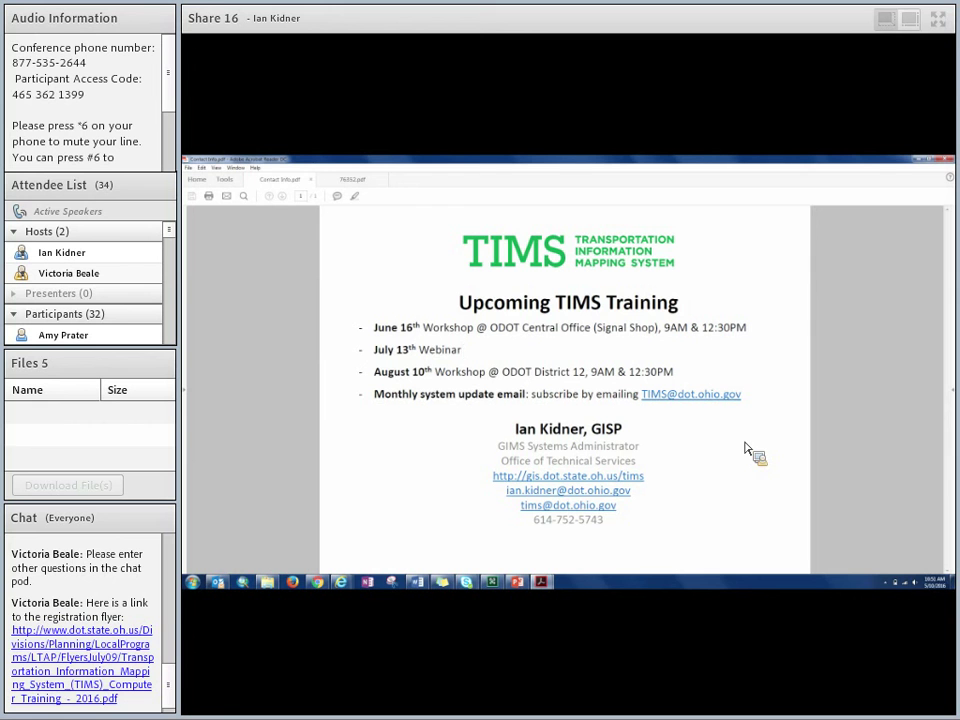
pyautogui.moveTo(724, 514)
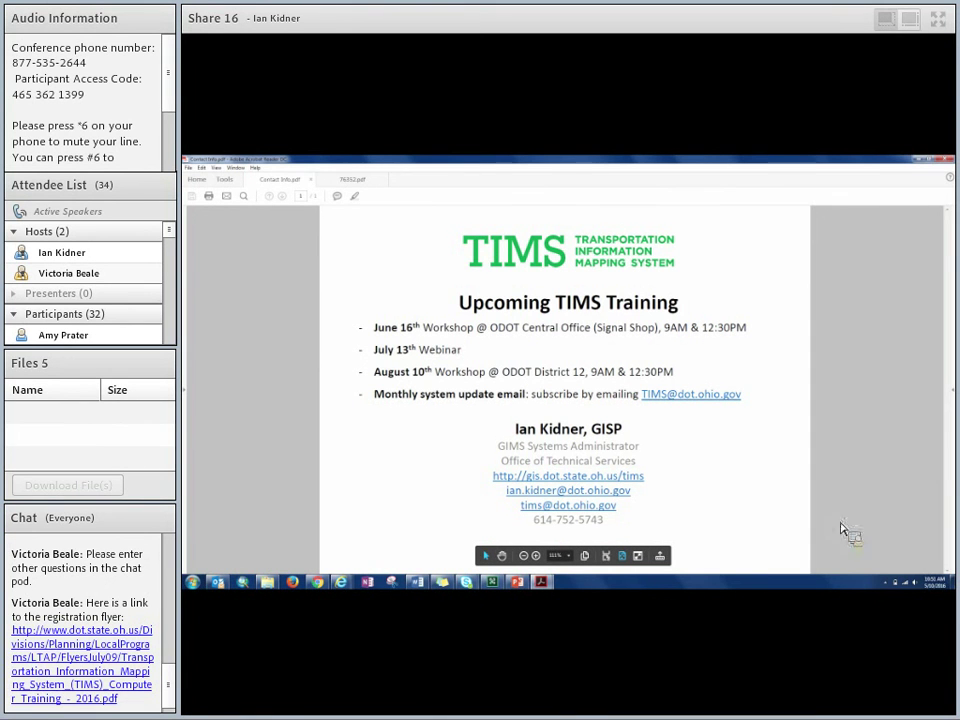